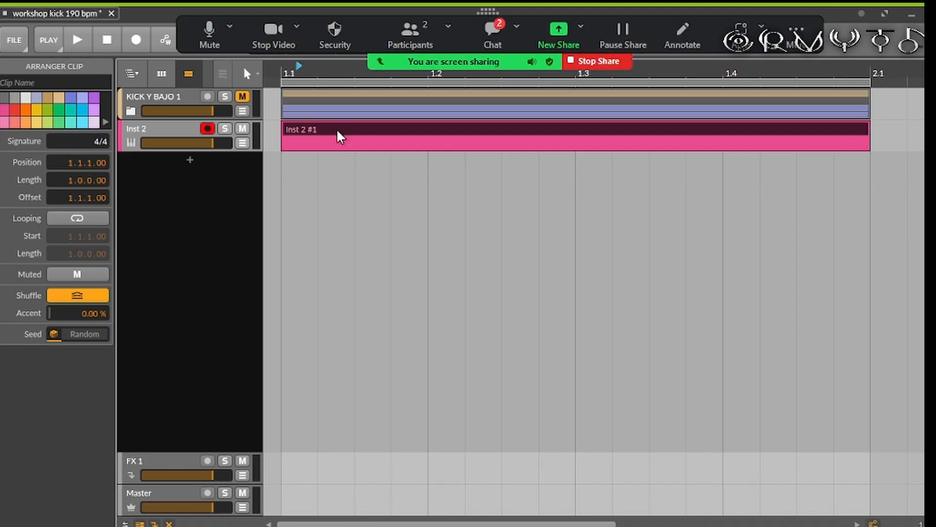
Step: Open the Inst 2 clip and draw a C0 note at 1.1.1.00 with a length of 0.0.2.00
double_click(337, 131)
scroll(275, 474, "down", 2)
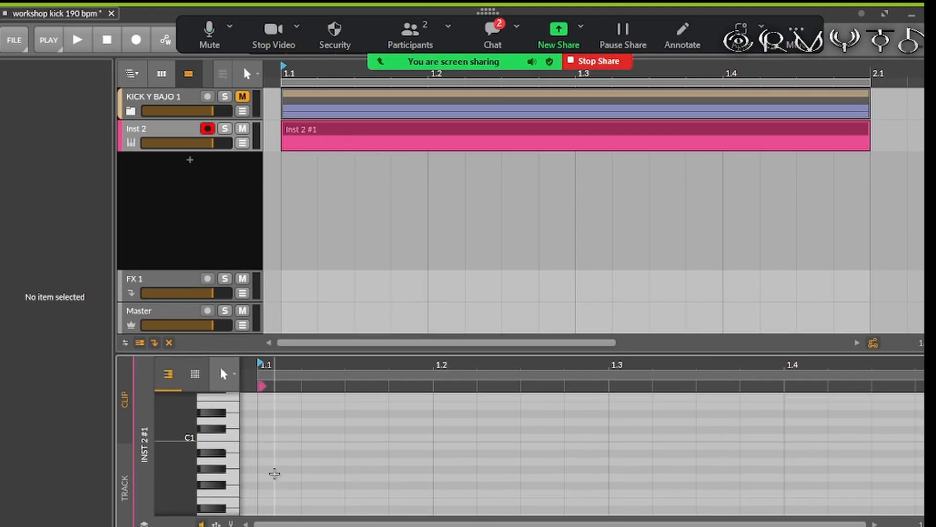
scroll(275, 474, "down", 3)
double_click(269, 481)
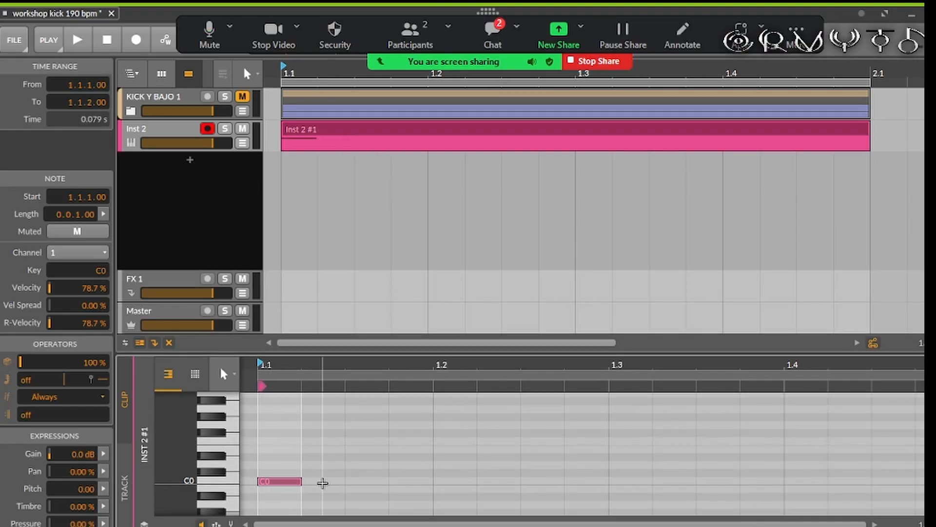
left_click_drag(301, 481, 346, 481)
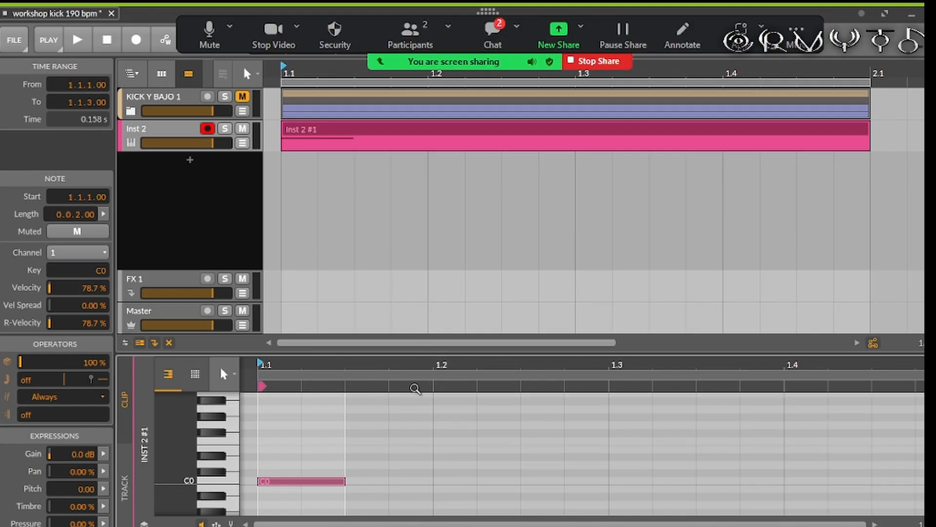
Step: Duplicate the first beat with its C0 note three times so the notes fill the bar
left_click_drag(428, 483, 270, 476)
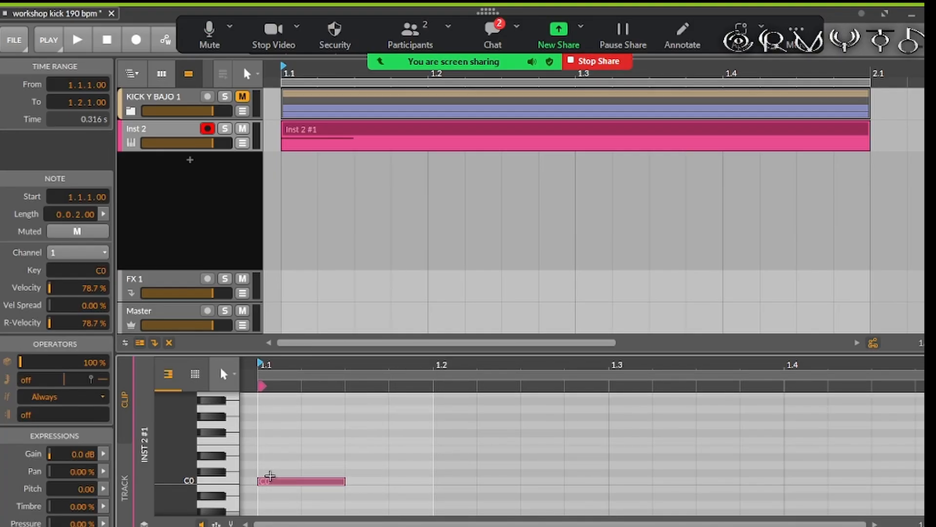
key("ctrl+d")
key("ctrl+d")
key("ctrl+d")
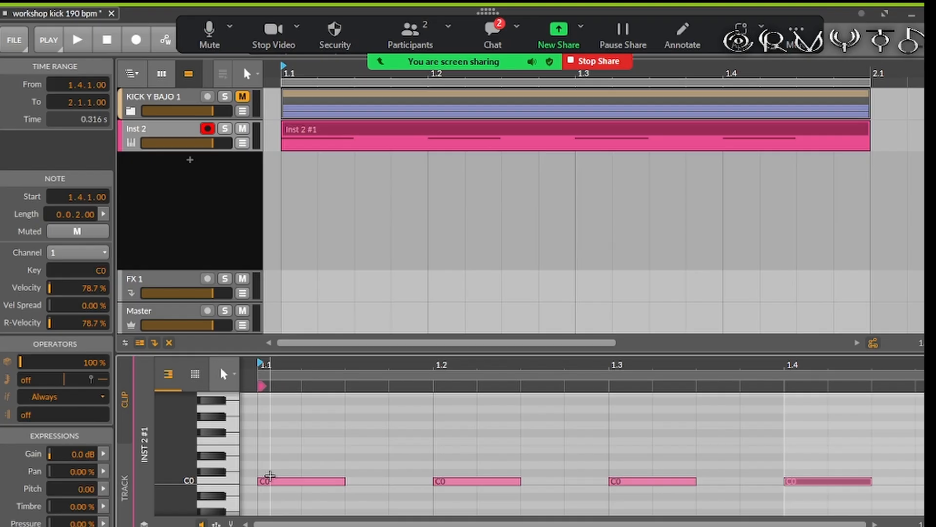
Step: Load the Kick 2 x64 instrument on the Inst 2 track and move its window below the arranger tracks
left_click(166, 126)
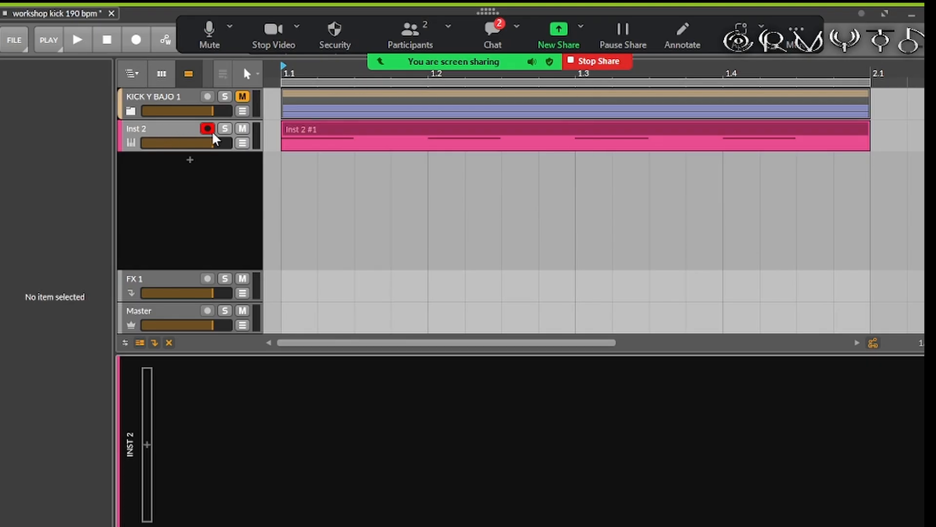
left_click(157, 127)
key("b")
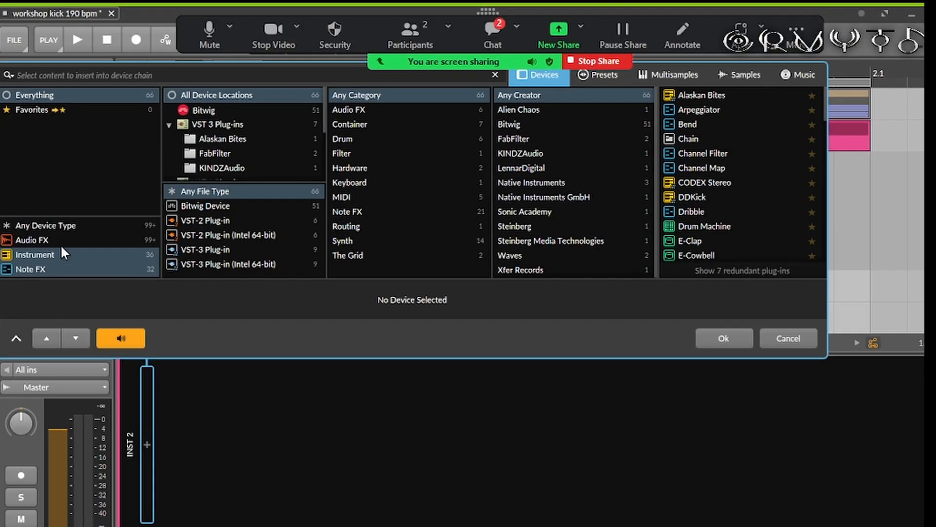
type("kick")
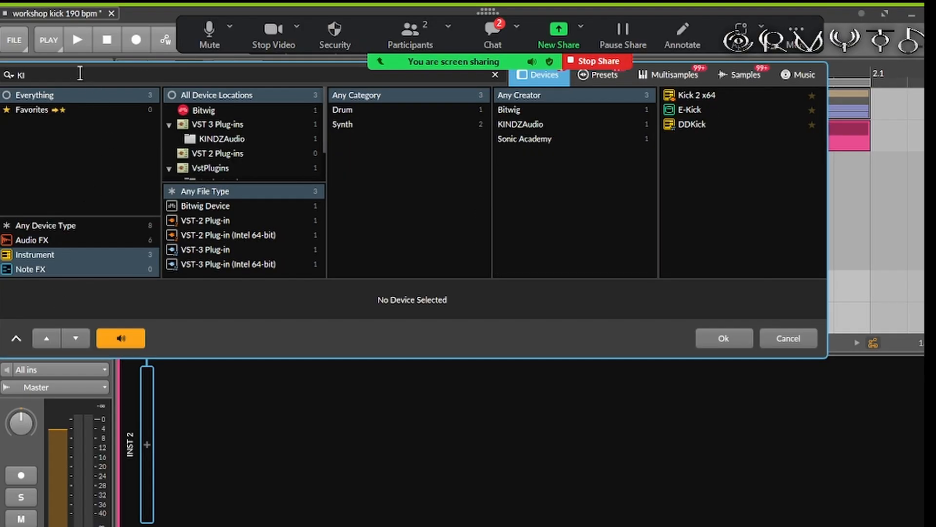
left_click(708, 97)
double_click(708, 97)
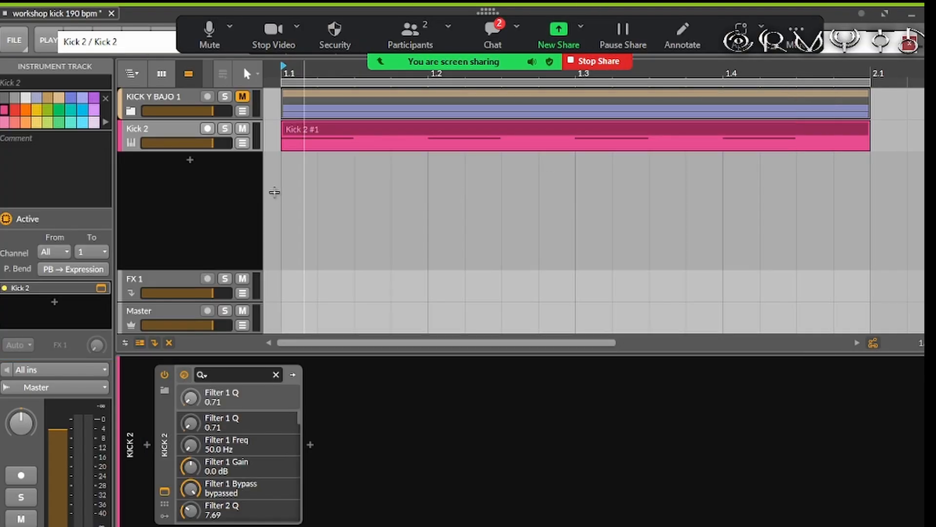
left_click_drag(119, 54, 125, 300)
left_click(353, 141)
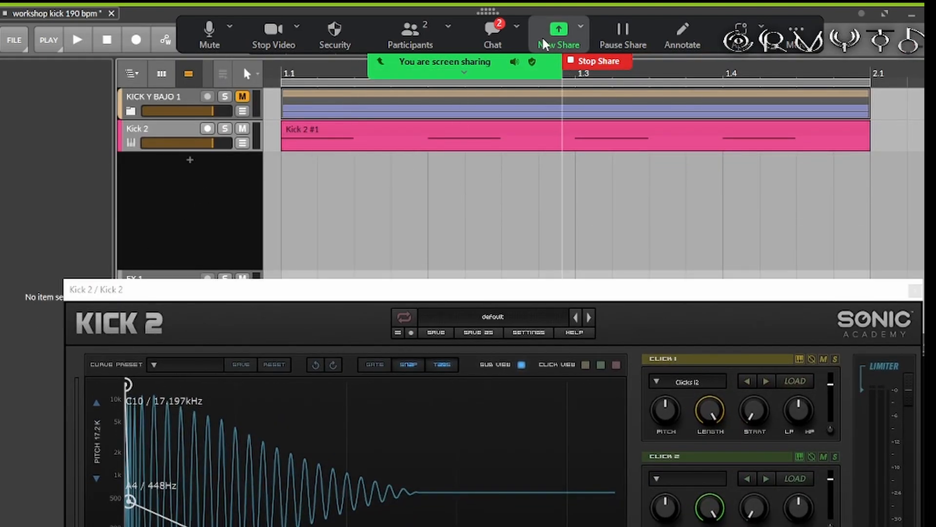
left_click(757, 128)
left_click(796, 36)
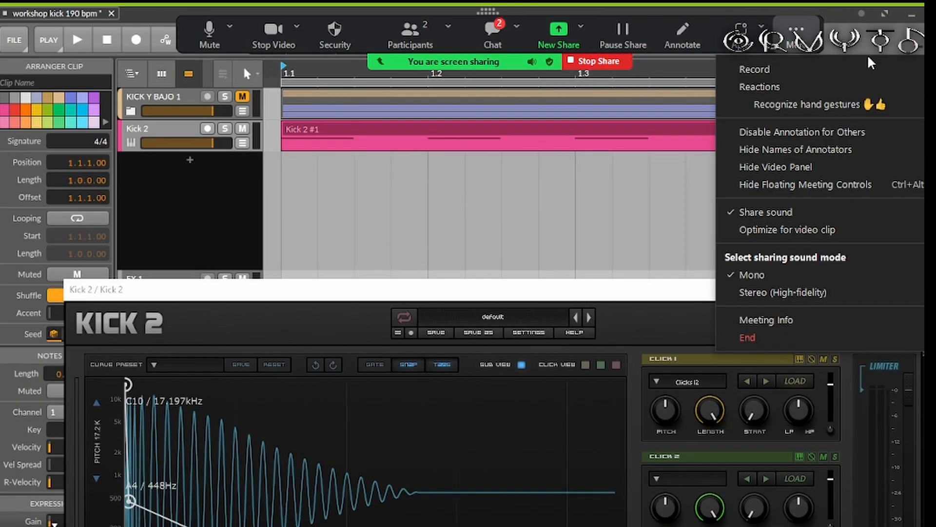
left_click(353, 189)
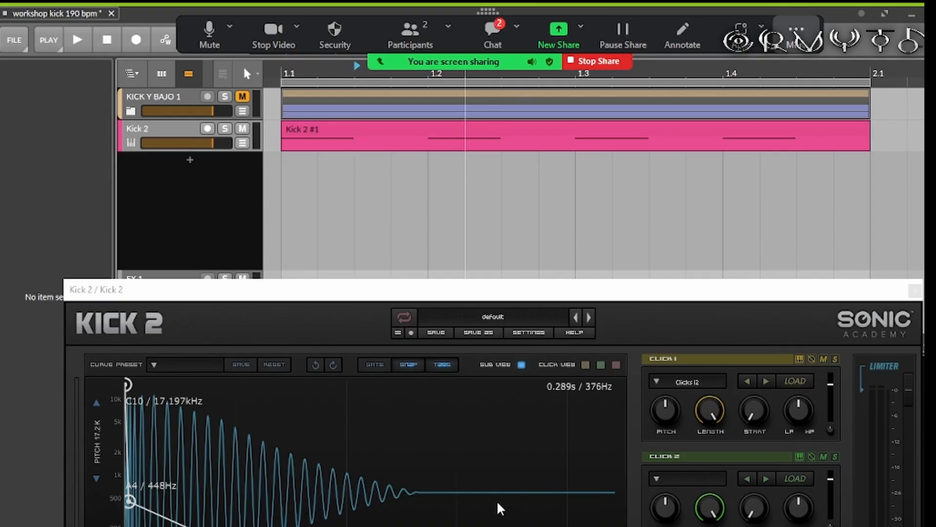
key("super")
key("super")
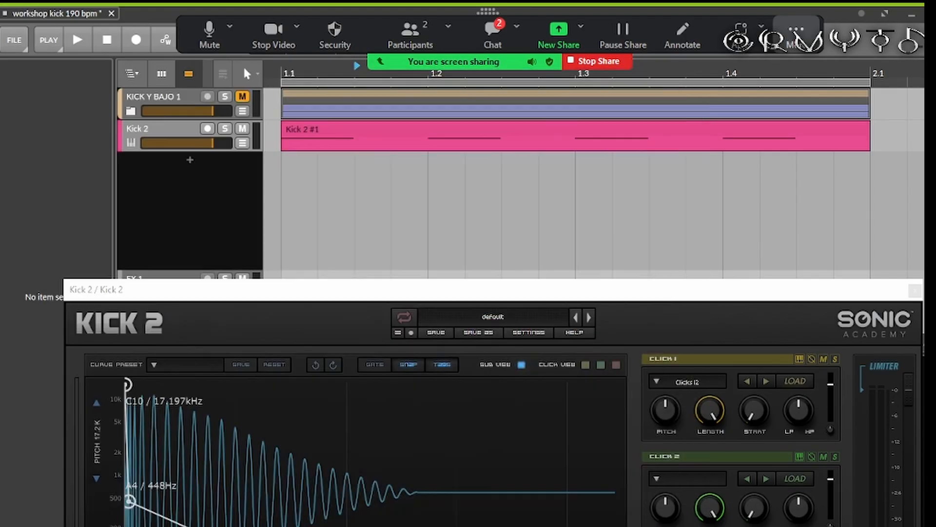
left_click_drag(930, 224, 847, 176)
left_click(101, 46)
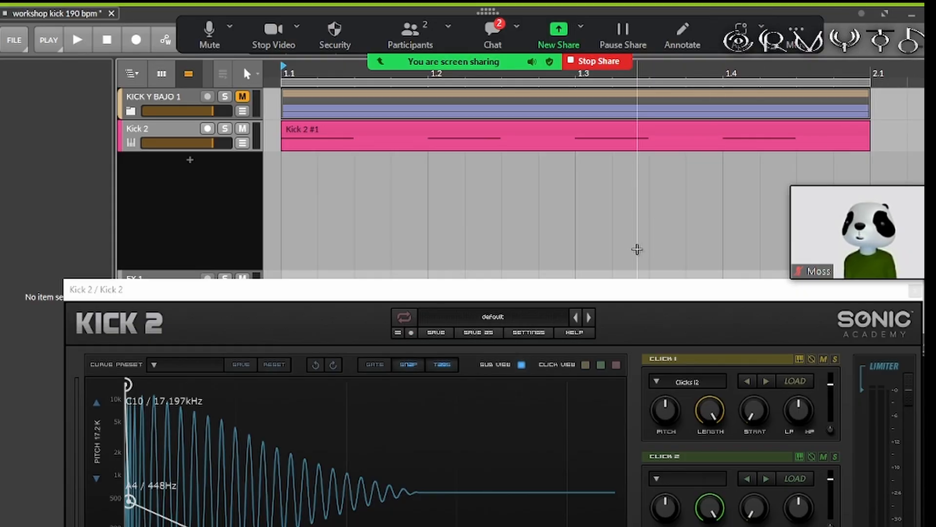
key("super")
mouse_move(396, 525)
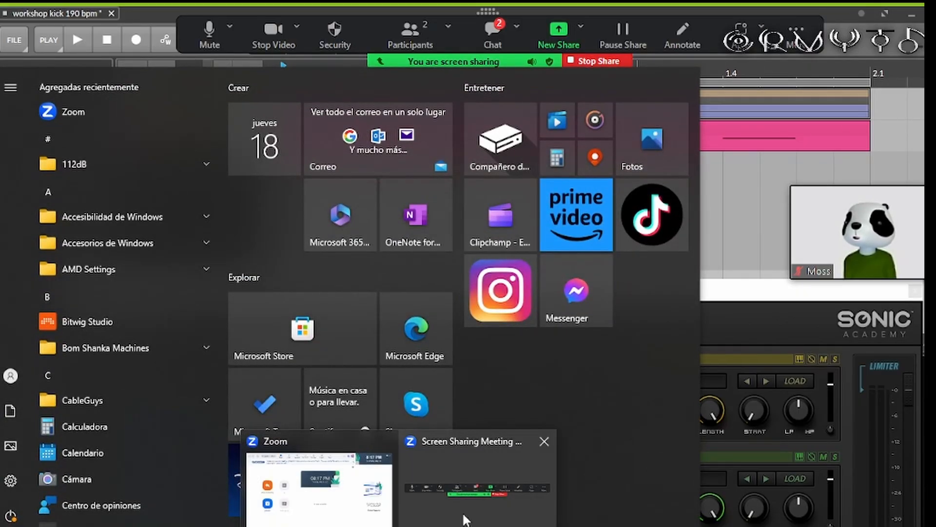
left_click(472, 502)
Step: Play the Kick 2 clip briefly to hear the default kick, and stop playback
left_click(349, 127)
left_click(77, 40)
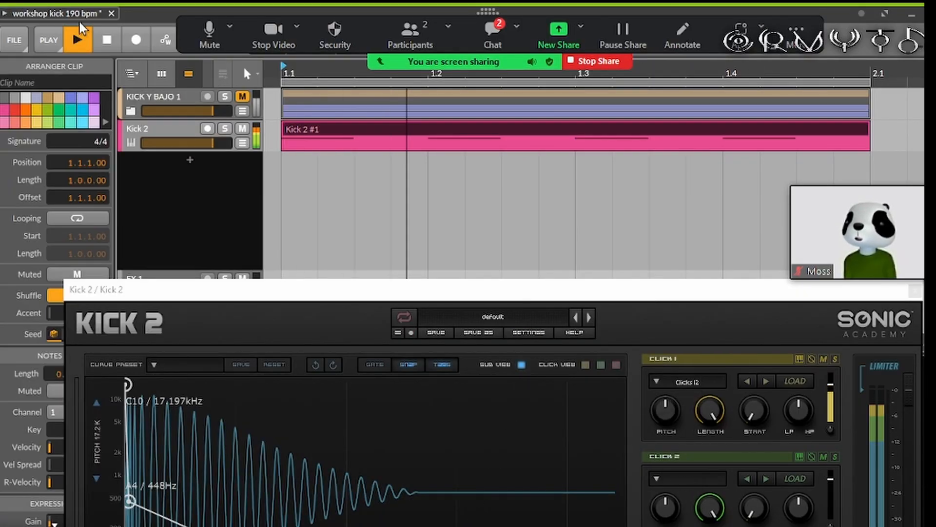
left_click(110, 41)
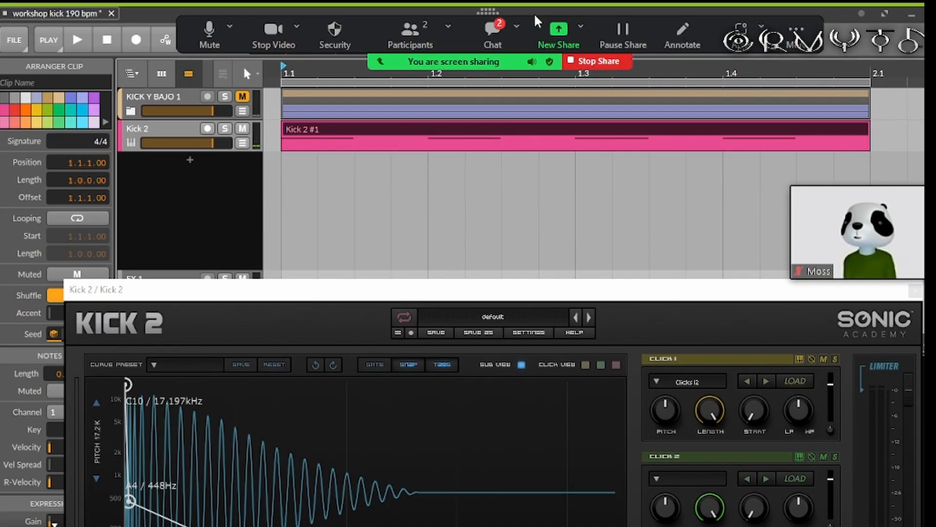
Step: Place the arranger cursor at 1.1.3.00 and examine its time in the transport display, keeping the window maximized
left_click(935, 14)
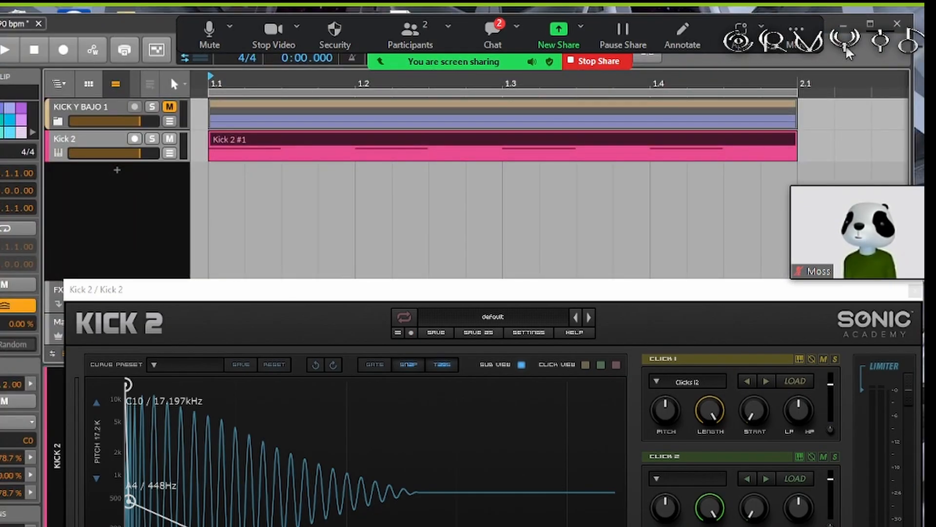
left_click_drag(117, 10, 117, 34)
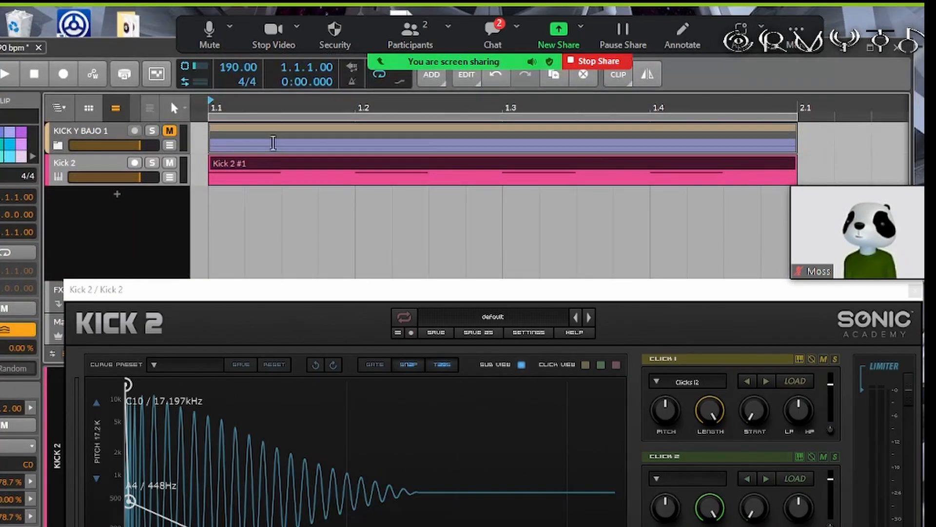
left_click(283, 184)
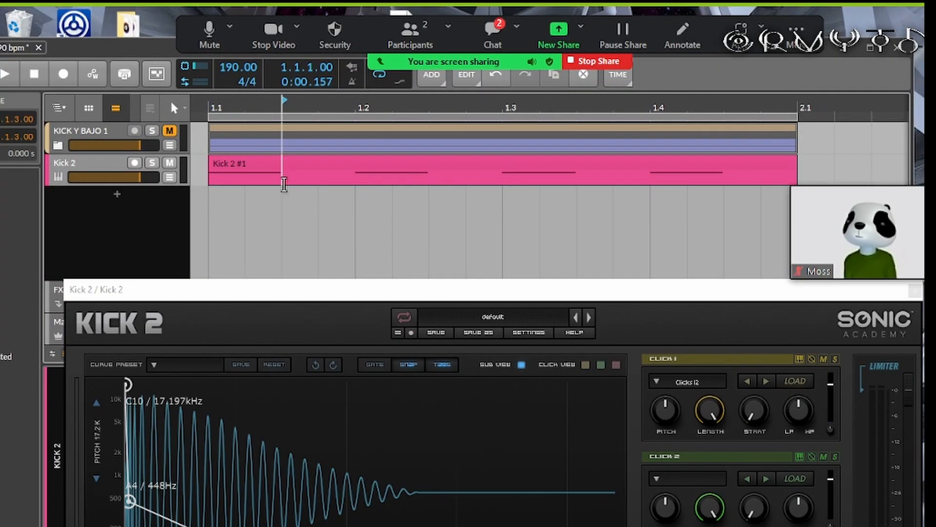
left_click(870, 49)
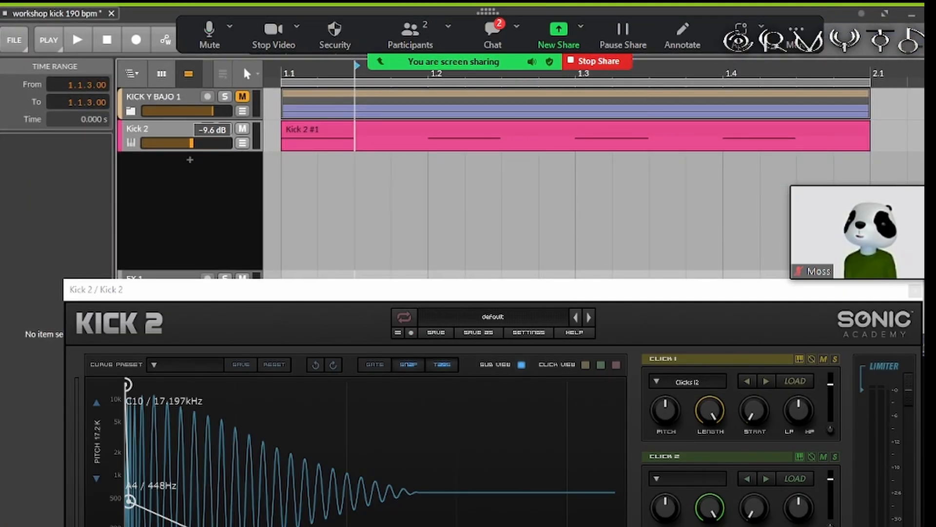
Step: Lower the Kick 2 track's volume to about -10 dB and play the pattern briefly
left_click_drag(191, 143, 189, 143)
left_click(78, 40)
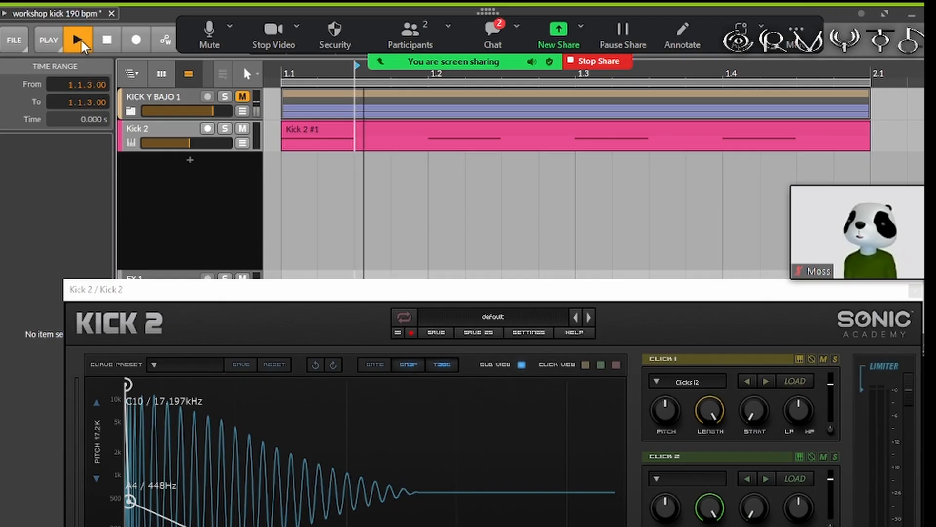
left_click(107, 41)
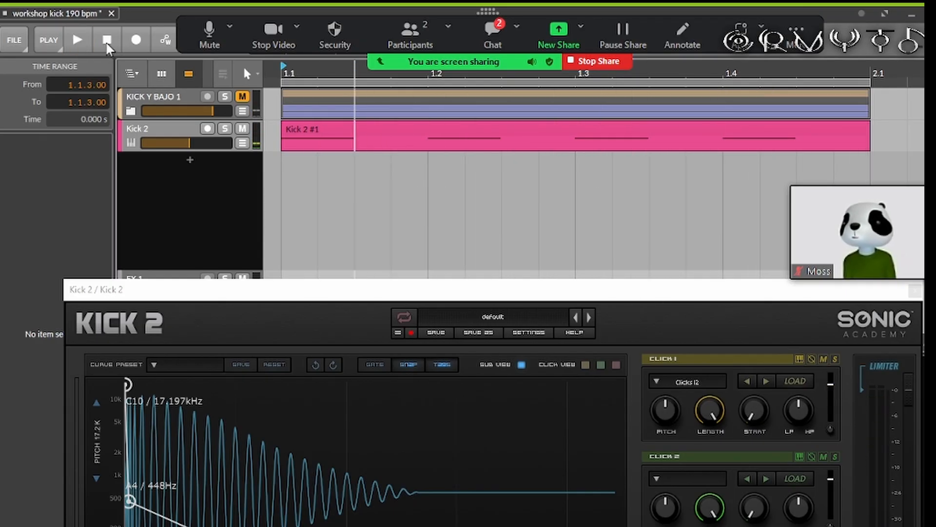
Step: Move the Kick 2 plug-in window up and collapse the meeting's video thumbnail, moving it clear of the plug-in
left_click_drag(697, 291, 664, 86)
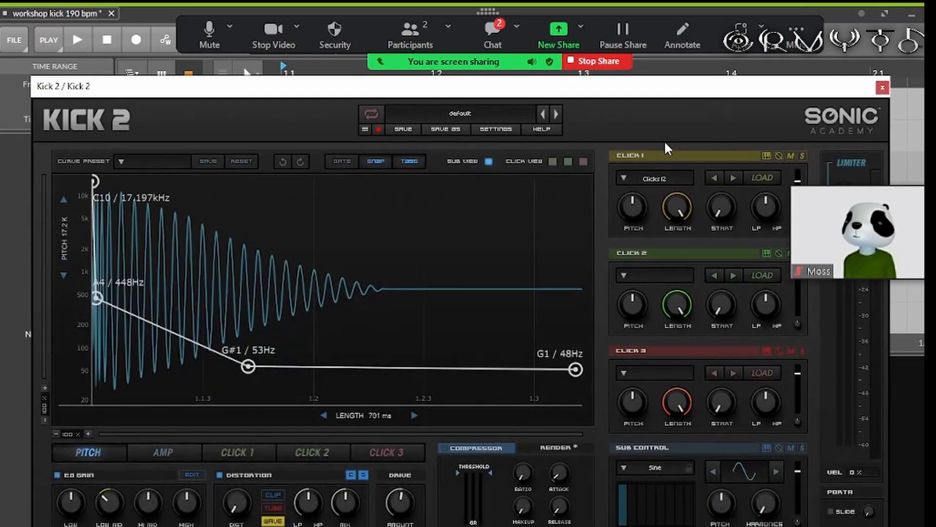
mouse_move(847, 188)
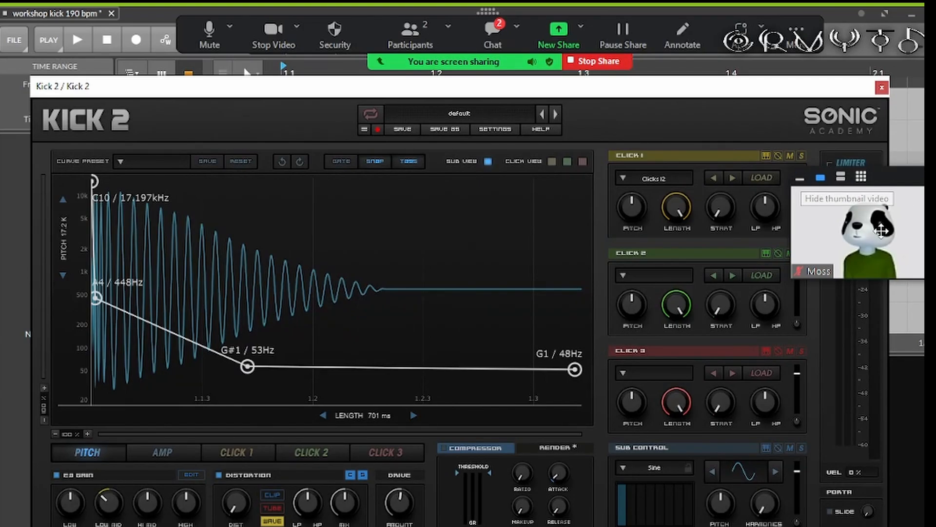
left_click(799, 178)
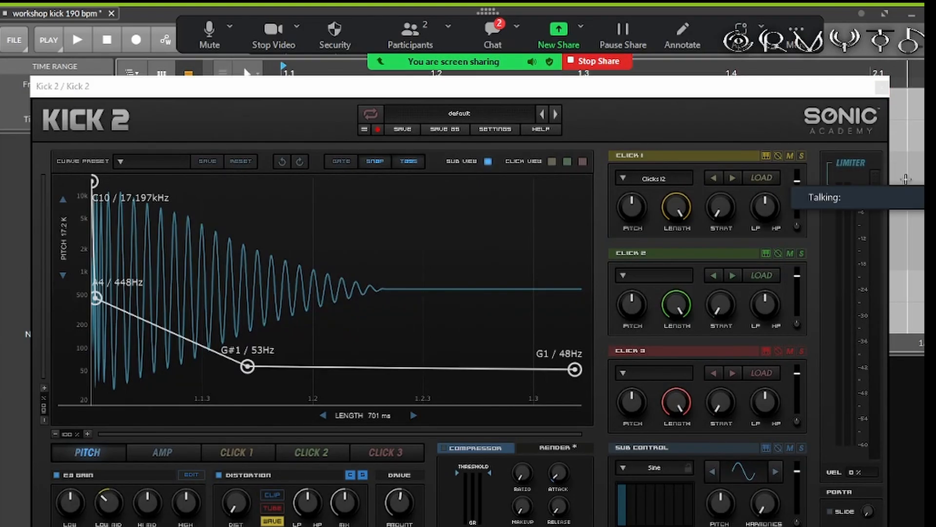
left_click_drag(877, 204, 882, 190)
left_click_drag(897, 156, 916, 30)
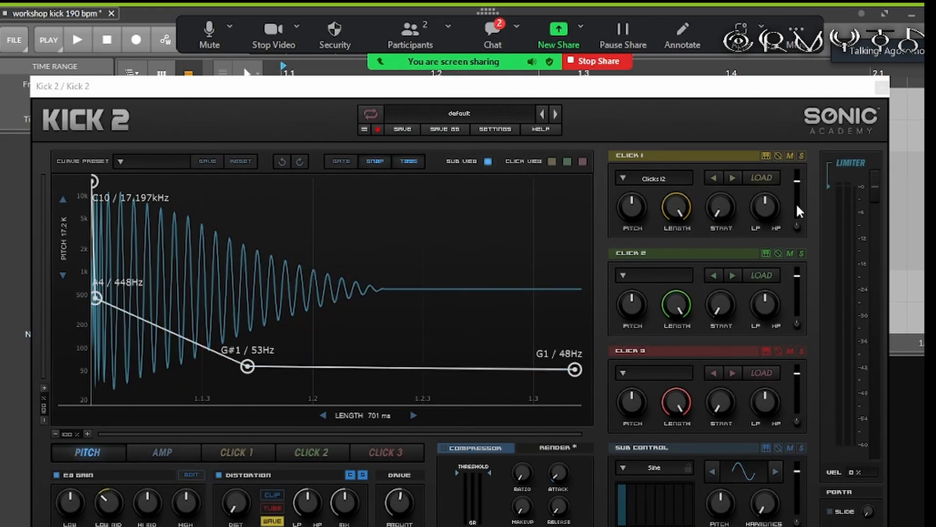
Step: Lower the Click 1 level to its minimum in Kick 2 and play the pattern to hear the result
left_click_drag(798, 181, 798, 218)
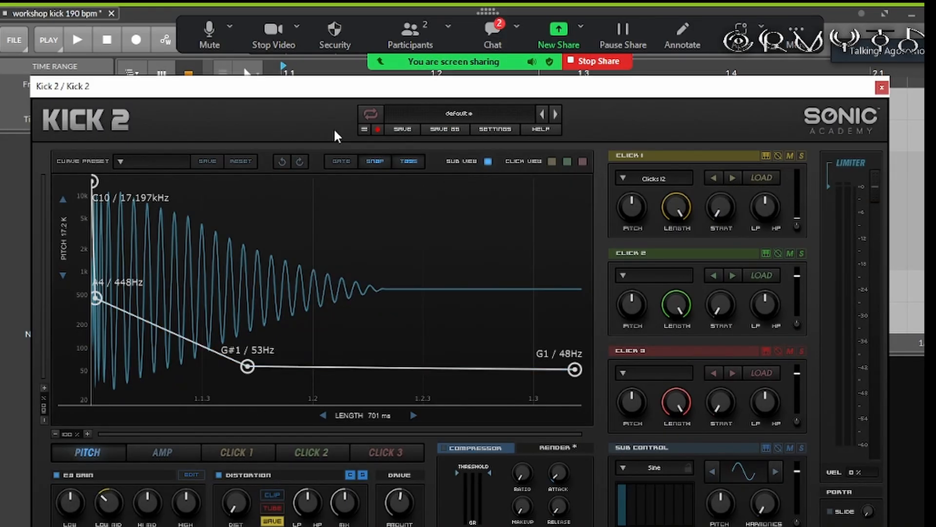
left_click(71, 42)
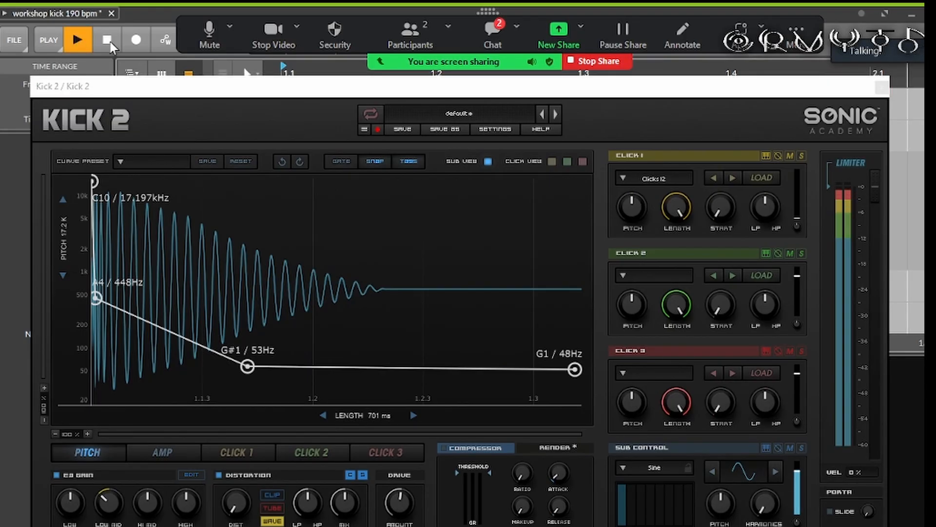
left_click(109, 41)
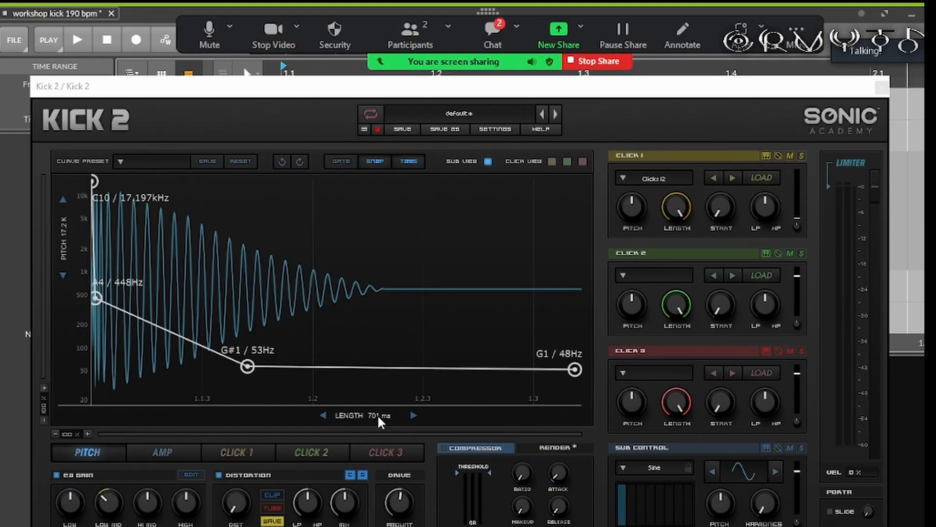
Step: Uncover the arranger, check the time of position 1.1.3.00 in the transport, and bring the Kick 2 curve back into view
left_click_drag(258, 92, 289, 375)
left_click(356, 141)
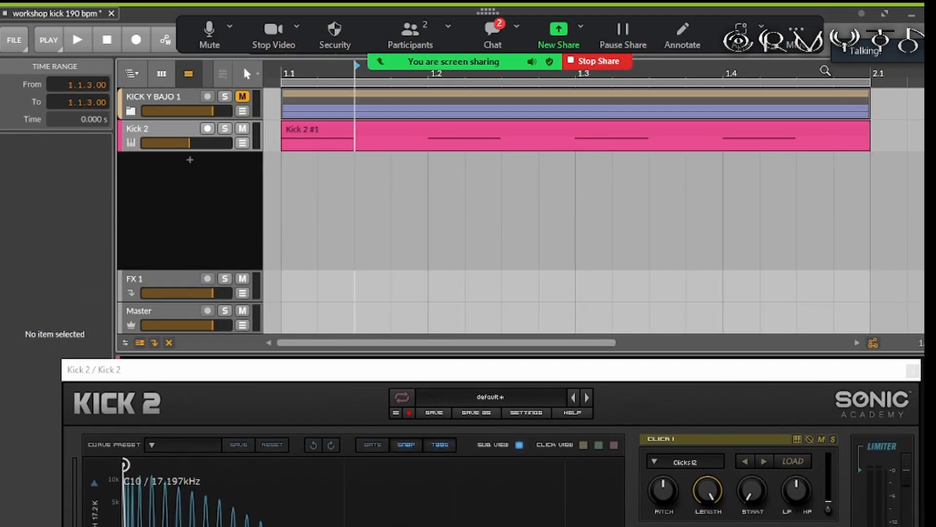
left_click(935, 14)
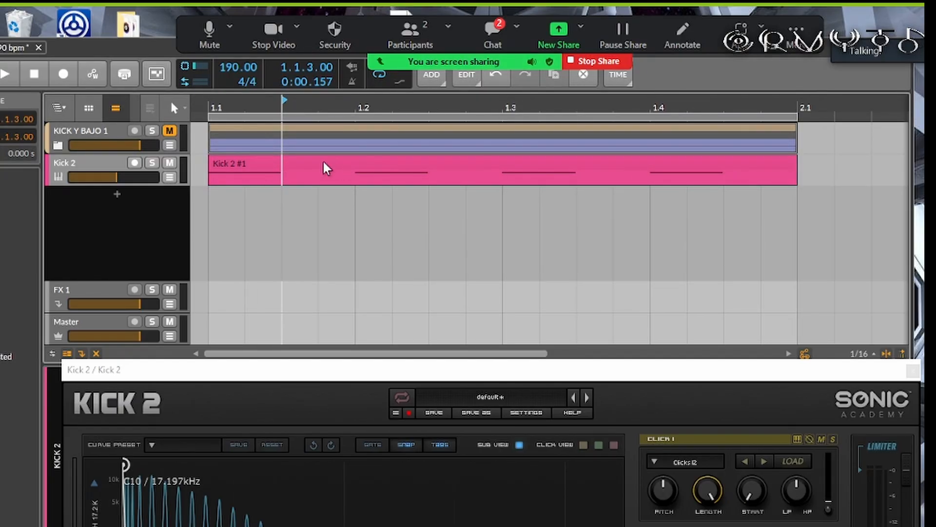
double_click(124, 49)
left_click_drag(372, 376, 429, 179)
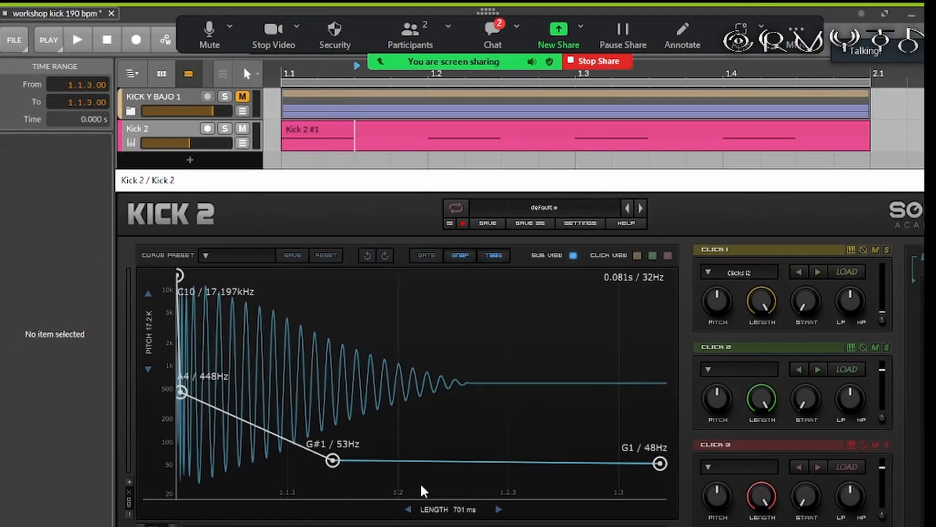
Step: Shorten the Kick 2 curve length to 159 ms and move the plug-in window up to uncover its lower controls
left_click_drag(457, 507, 405, 507)
left_click_drag(326, 509, 347, 509)
left_click_drag(419, 185, 420, 91)
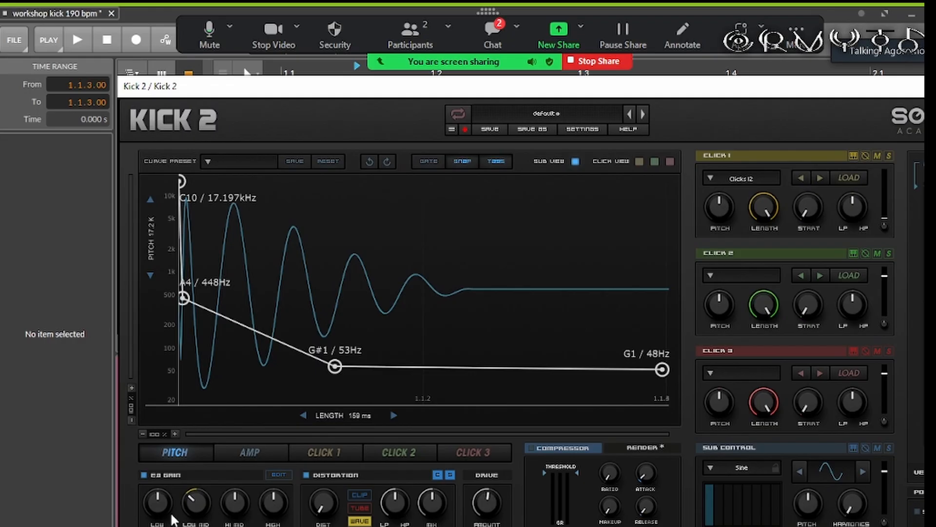
Step: Reset the EQ's Low Mid gain to its default and display the Amp envelope
double_click(200, 502)
left_click(263, 452)
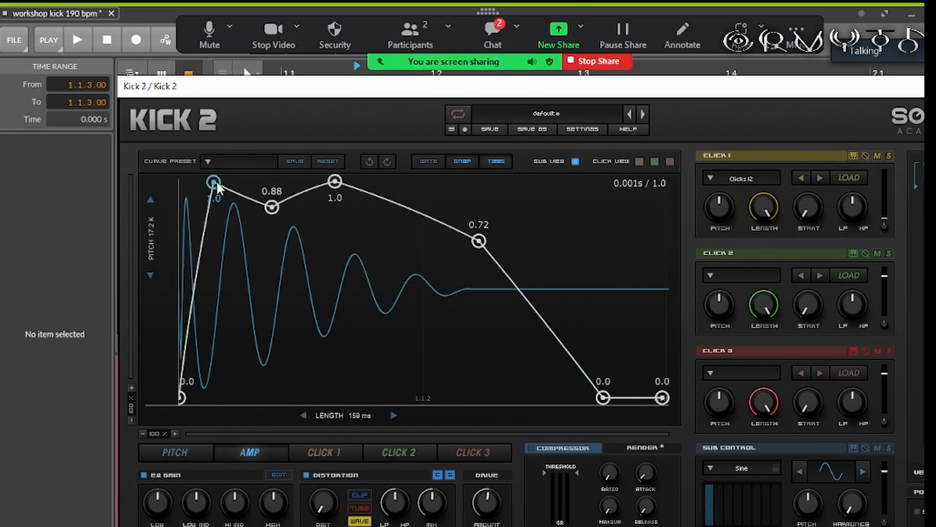
Step: Reshape the Amp envelope: move the first peak to the very start, delete the zero node, and extend the 0.72 node to the end at 1.0
left_click_drag(215, 180, 98, 150)
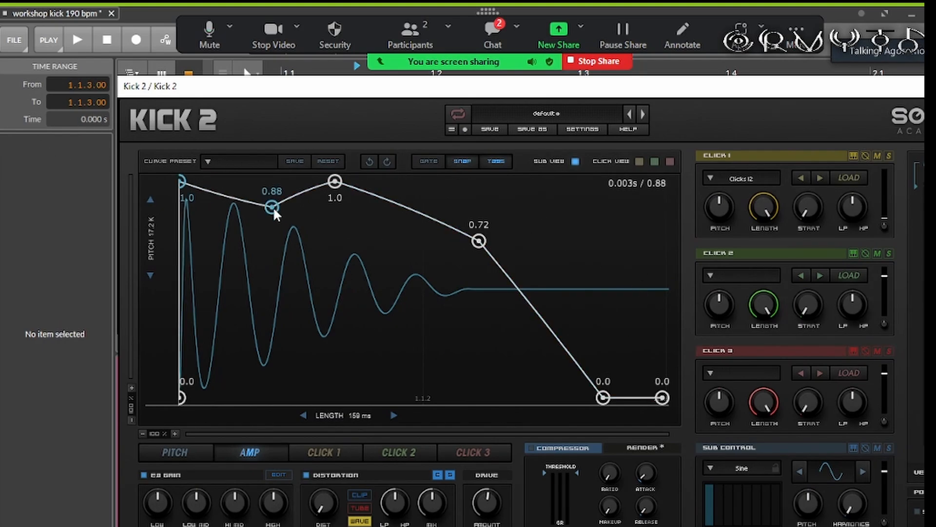
double_click(605, 397)
left_click_drag(479, 241, 713, 142)
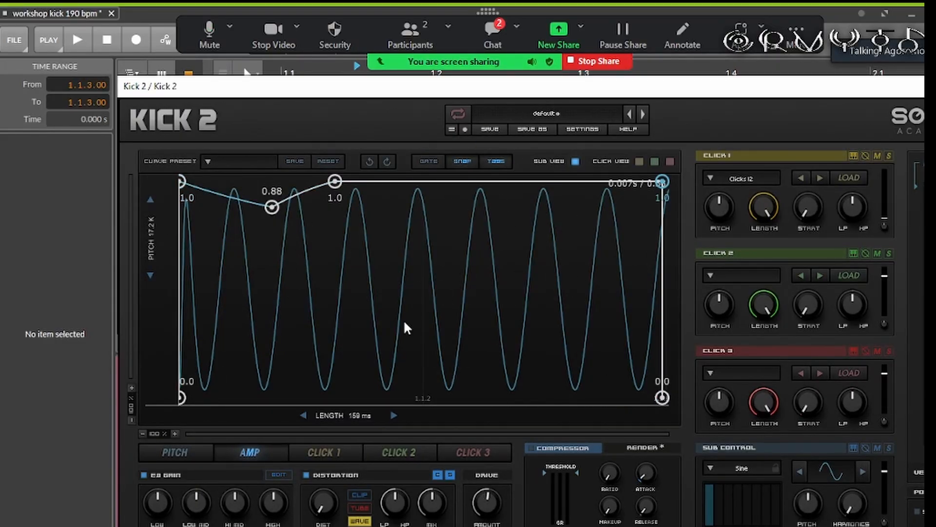
Step: Uncover the arranger and briefly inspect the LFOTool and PAZ-Analyzer Stereo plug-ins on the Master track, closing each one
left_click_drag(672, 100, 599, 524)
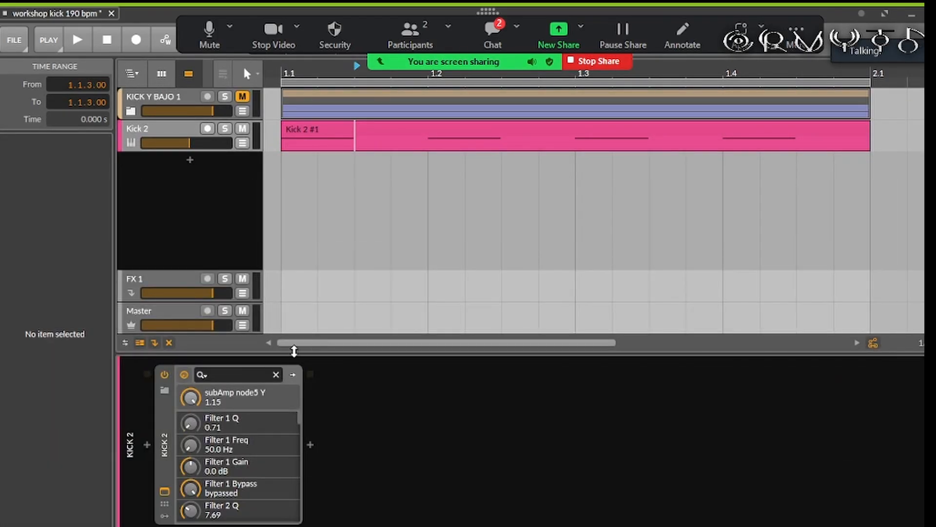
left_click(165, 311)
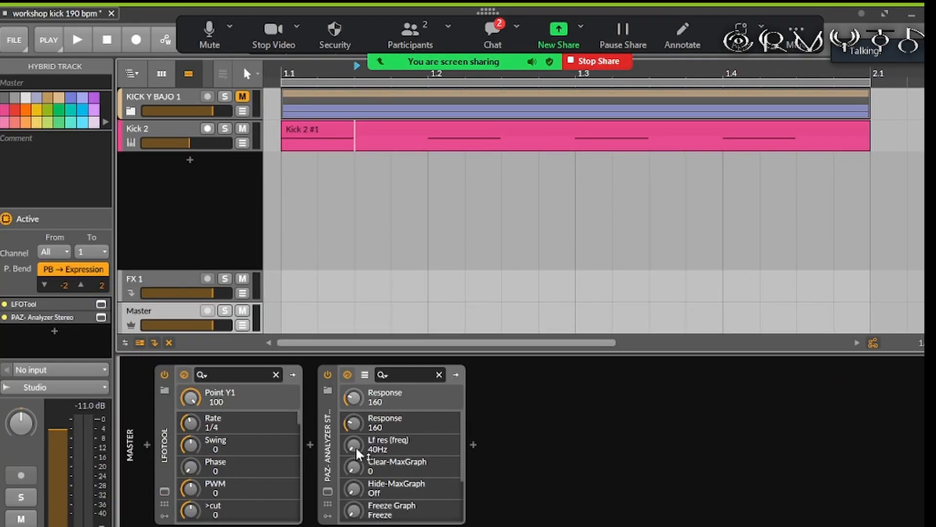
left_click(164, 490)
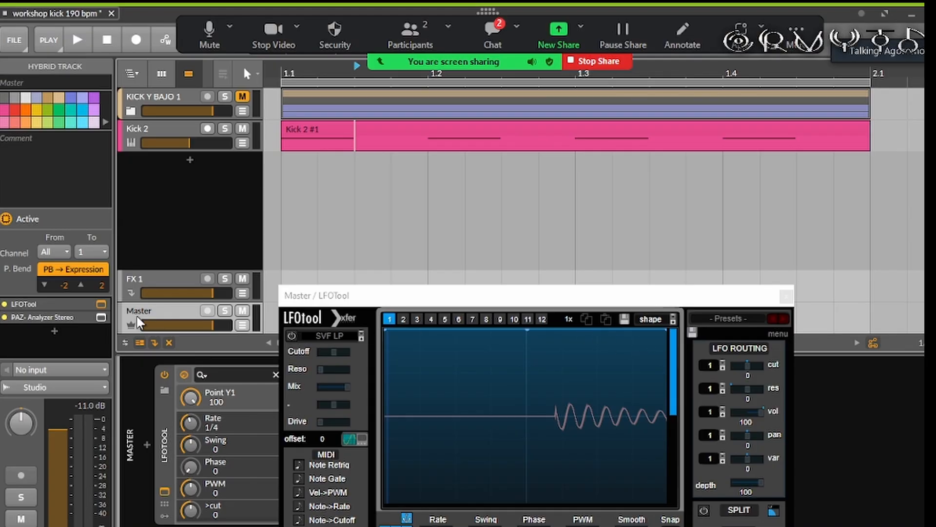
left_click(786, 296)
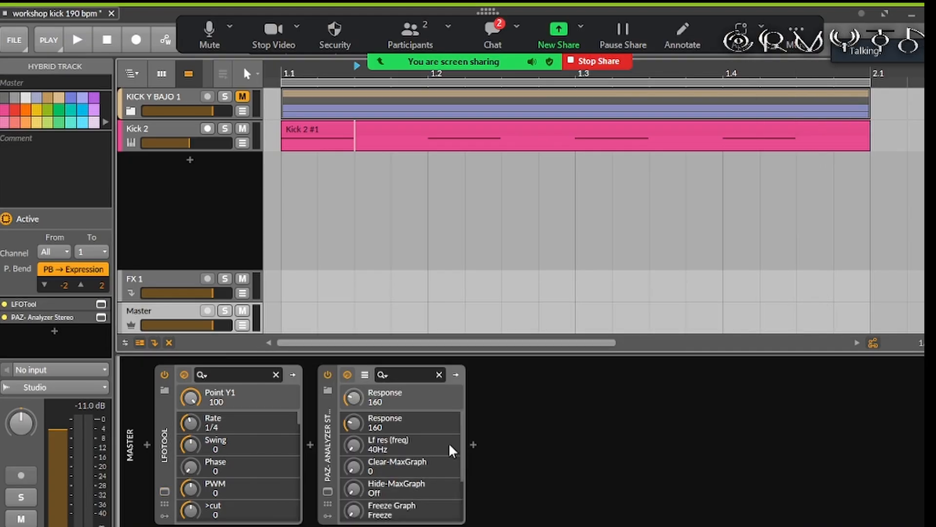
left_click(328, 491)
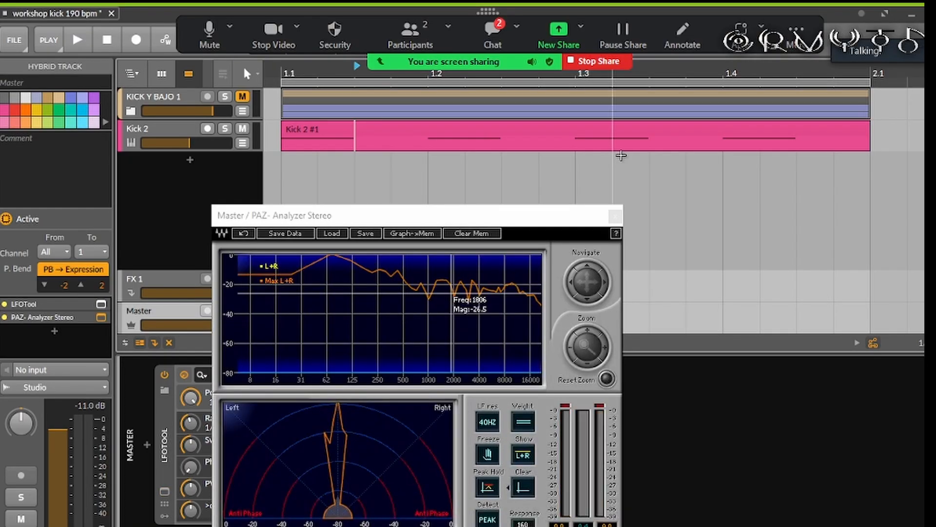
left_click(615, 217)
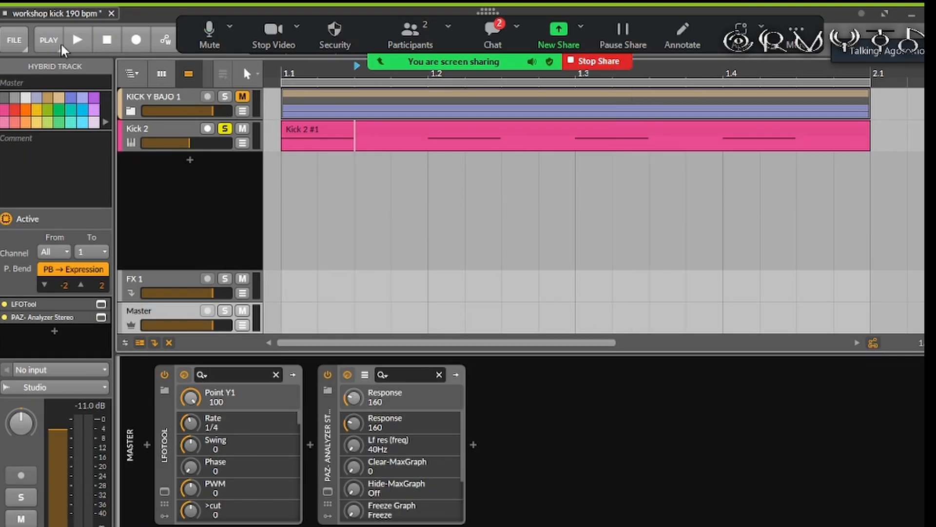
Step: Play the soloed Kick 2 pattern with the Master's LFOTool open to examine the kick's waveform, and stop playback
left_click(76, 38)
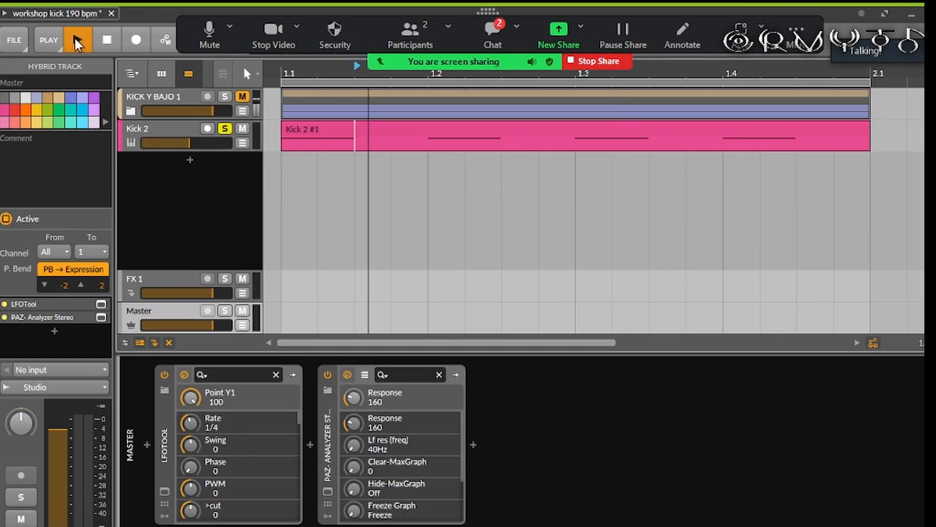
left_click(110, 41)
left_click(166, 488)
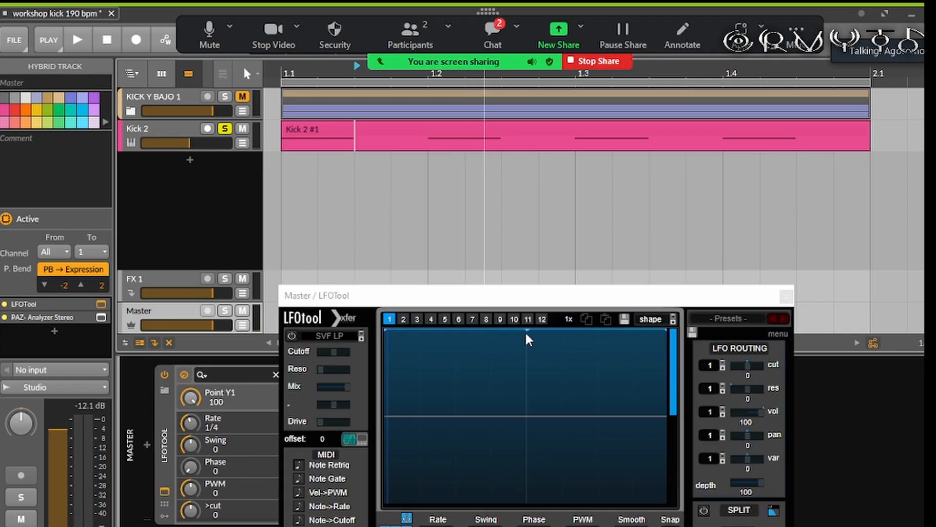
left_click(64, 39)
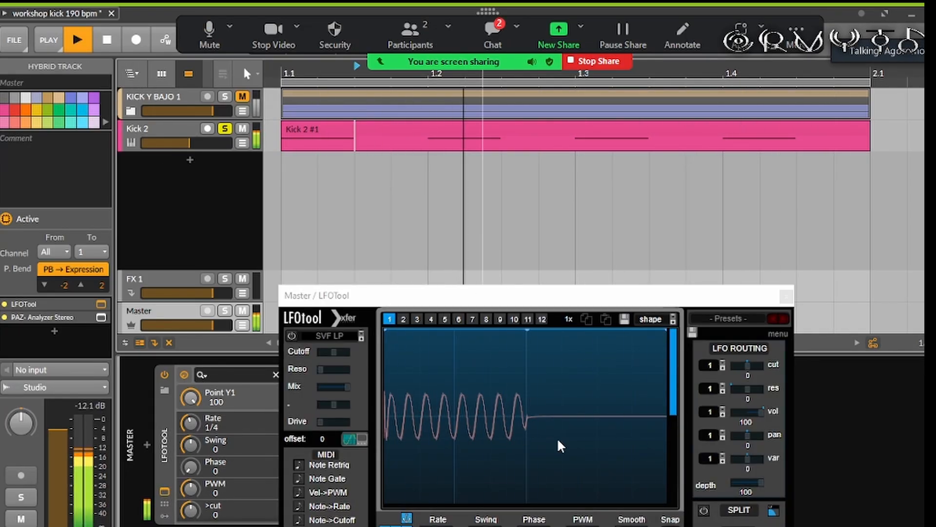
left_click_drag(445, 302, 580, 222)
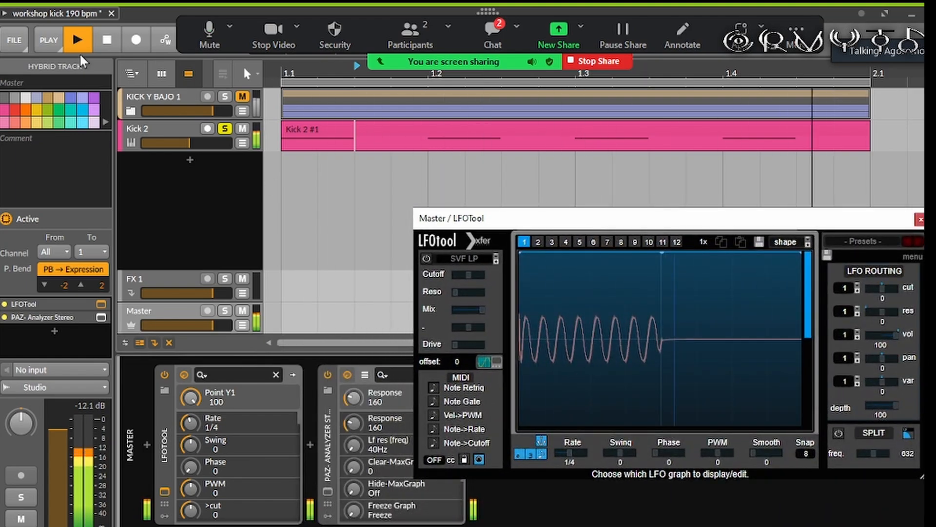
left_click(108, 37)
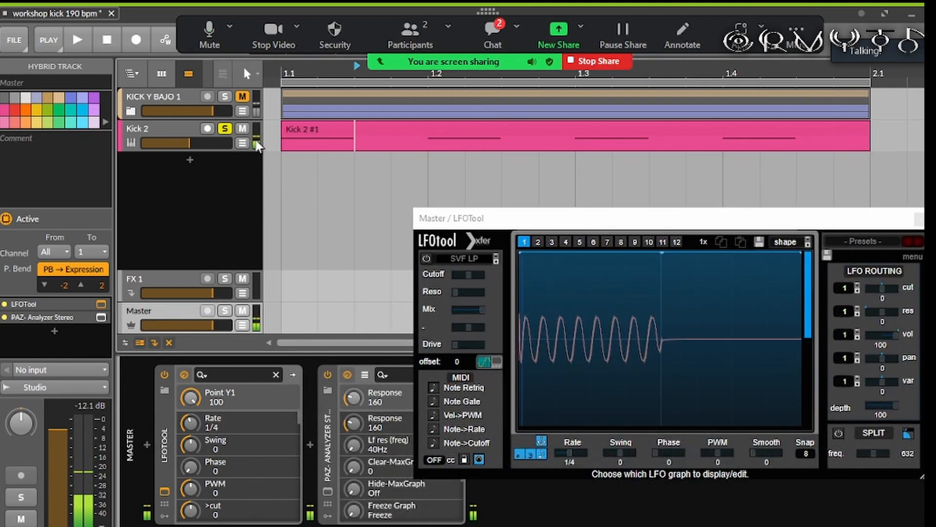
Step: Reopen the Kick 2 plug-in, arrange its window with LFOTool kept higher up, and display the Pitch envelope
left_click(174, 128)
double_click(174, 129)
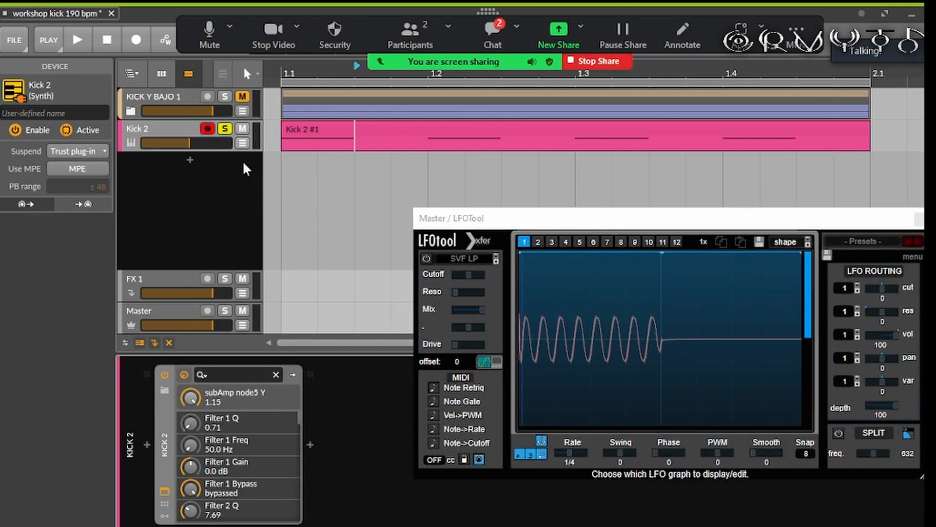
left_click(165, 490)
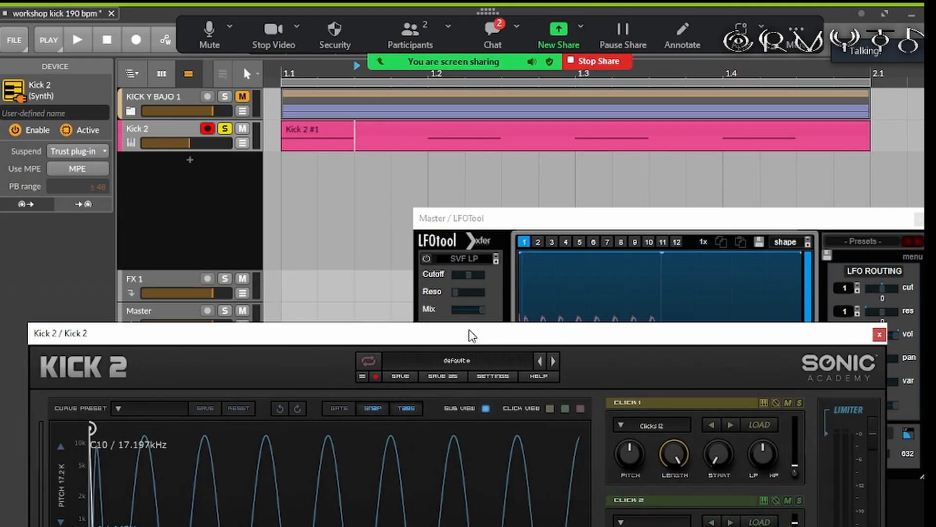
left_click_drag(316, 323, 266, 207)
left_click_drag(884, 220, 930, 57)
left_click(352, 214)
left_click_drag(342, 217, 369, 90)
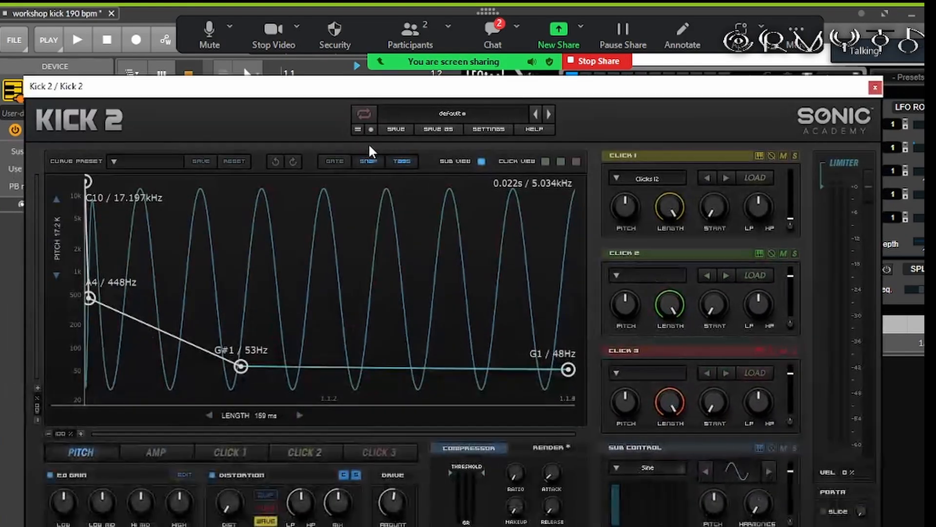
left_click(161, 452)
left_click(93, 452)
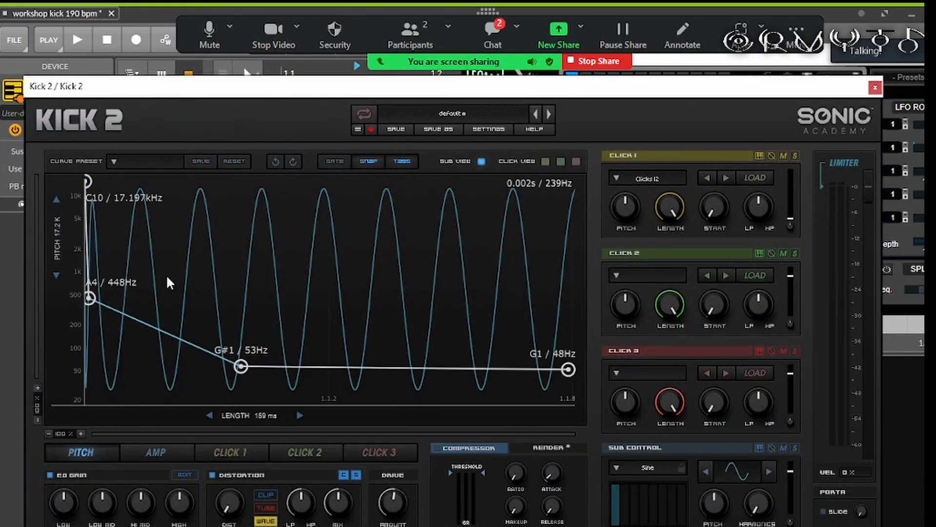
Step: Open the Kick 2 clip's notes and transpose all four C0 notes up three semitones to D#0
left_click_drag(235, 92, 306, 248)
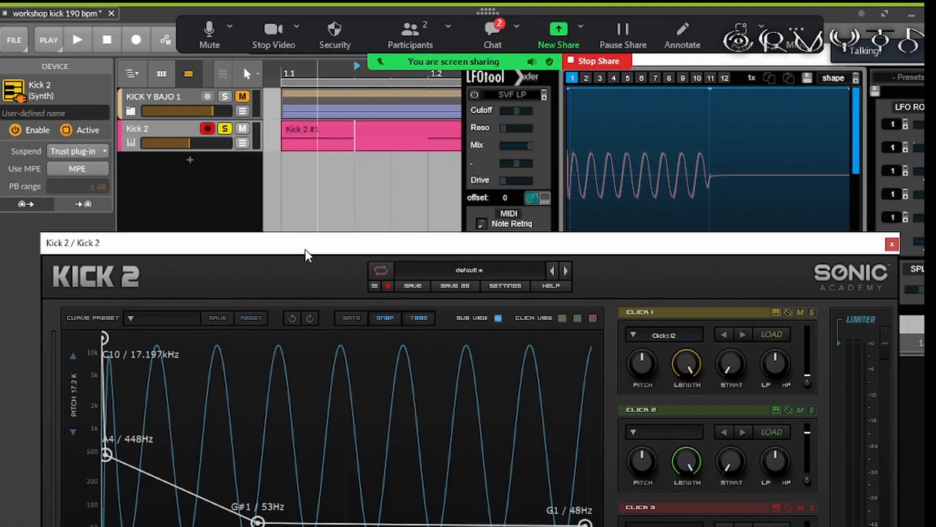
left_click(327, 124)
left_click_drag(405, 247, 403, 474)
scroll(343, 438, "down", 2)
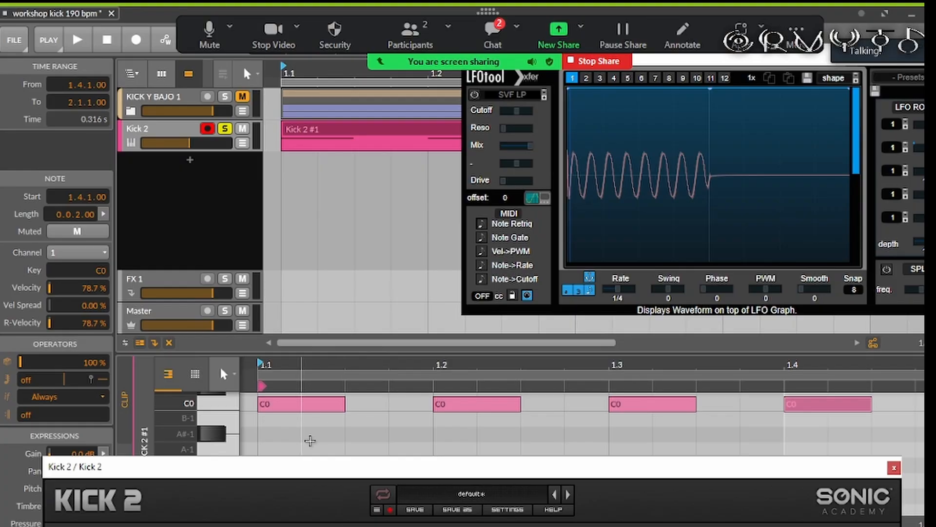
left_click_drag(310, 440, 932, 397)
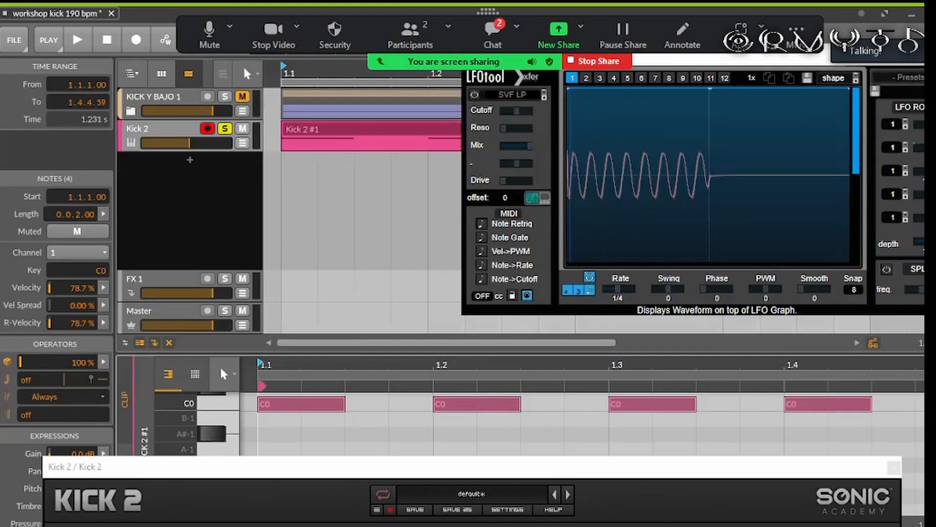
key("Up")
key("Up")
key("Up")
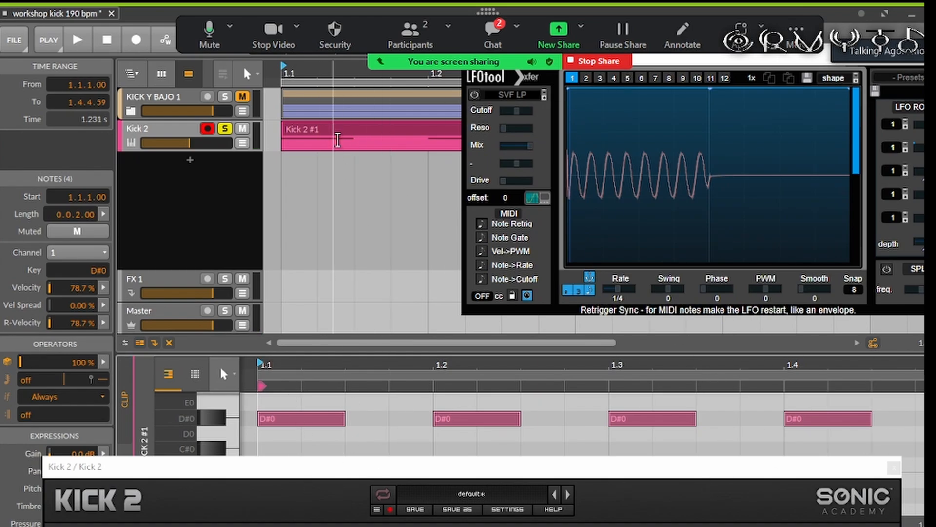
double_click(340, 131)
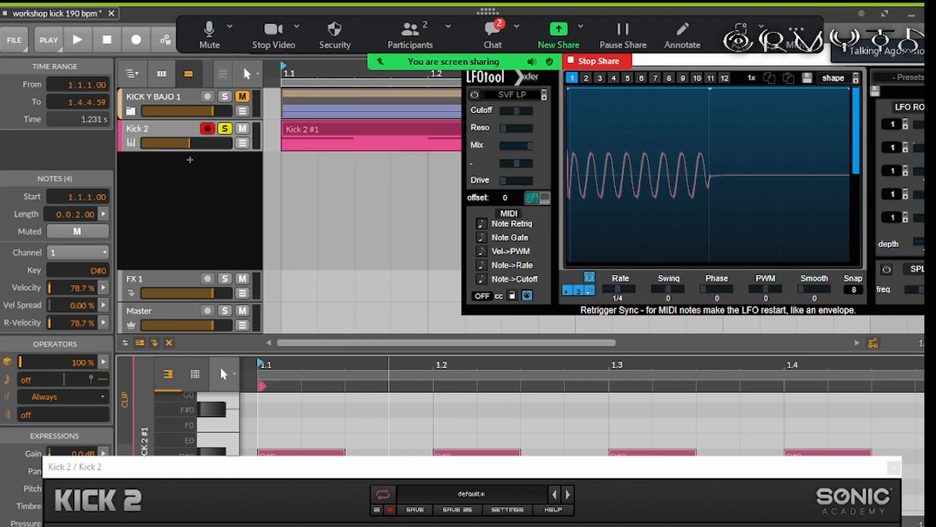
Step: Bring the Kick 2 curve back into view, lower the first pitch node to D#9 / 9.956 kHz, and play the pattern
left_click_drag(461, 466, 479, 86)
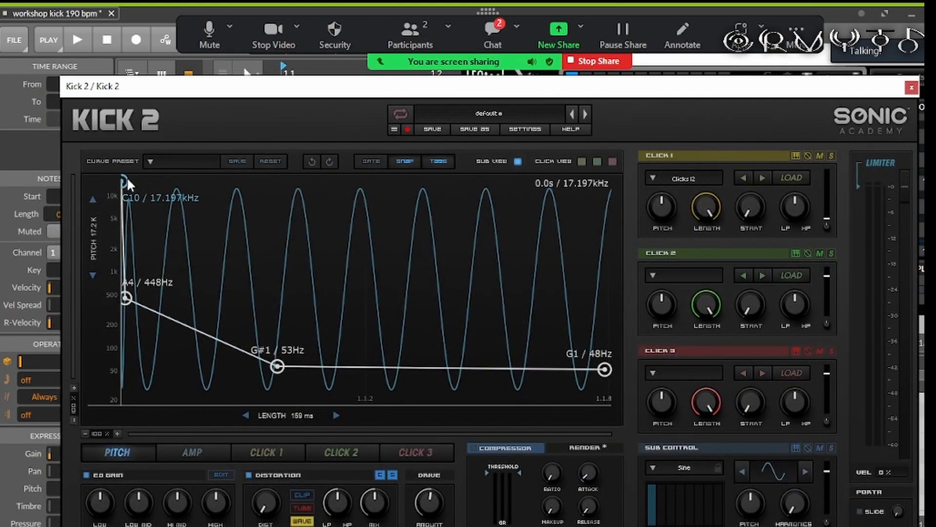
left_click_drag(126, 177, 116, 194)
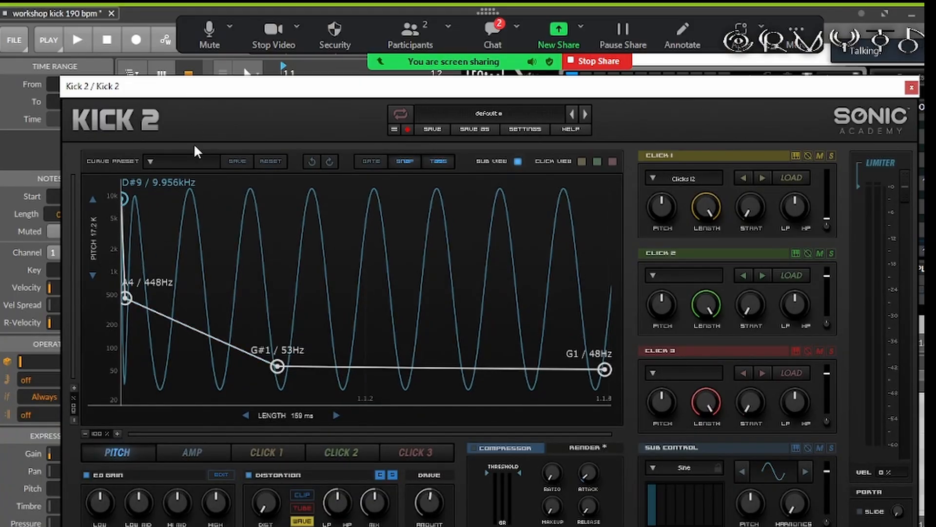
left_click_drag(199, 86, 196, 168)
left_click(82, 38)
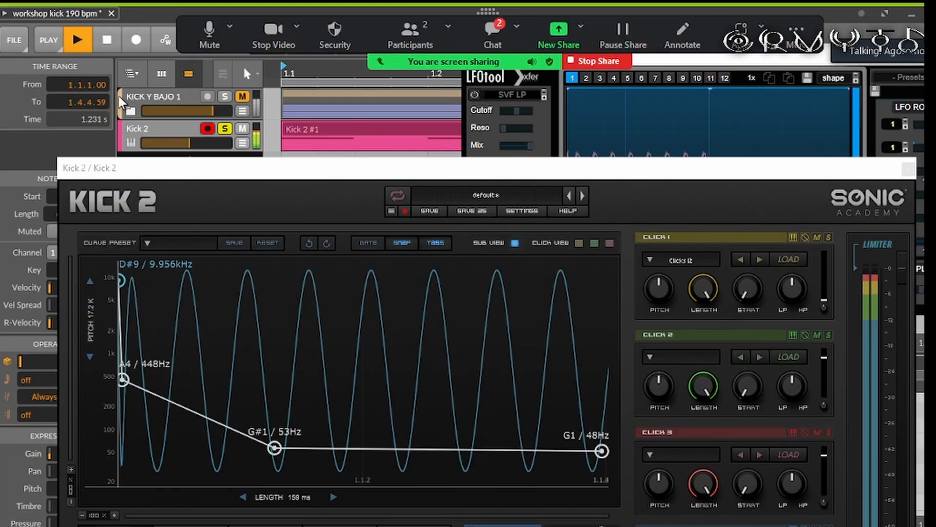
left_click(107, 38)
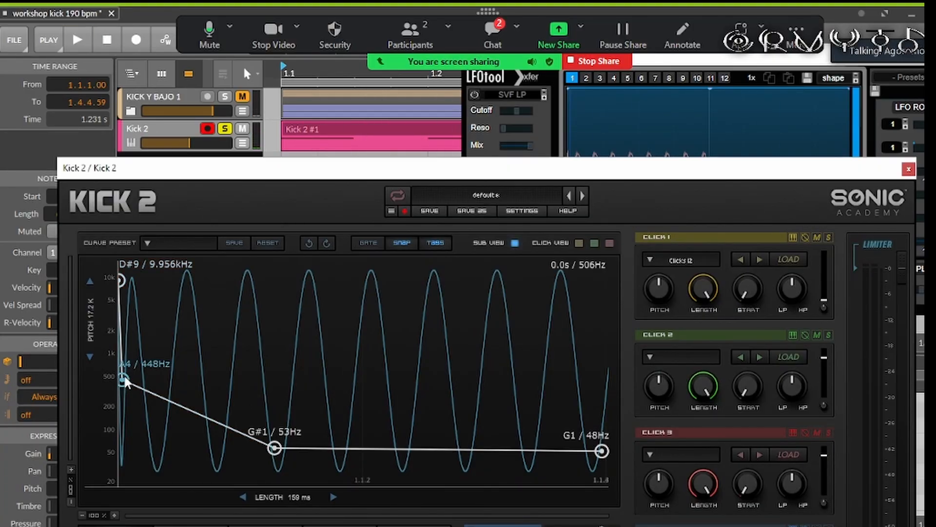
Step: Move the second pitch node up and along the curve to D#7 / 2.489 kHz and play the pattern
left_click_drag(126, 381, 171, 332)
left_click(77, 39)
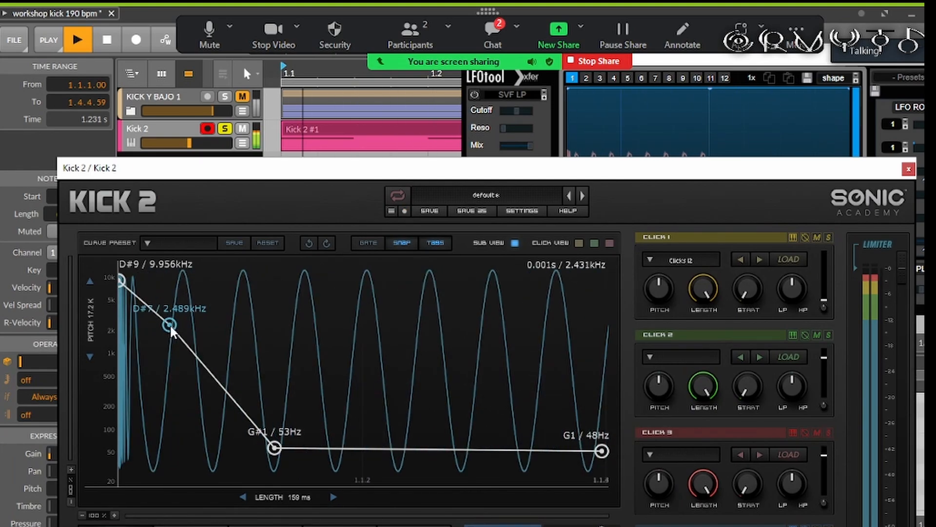
left_click(106, 41)
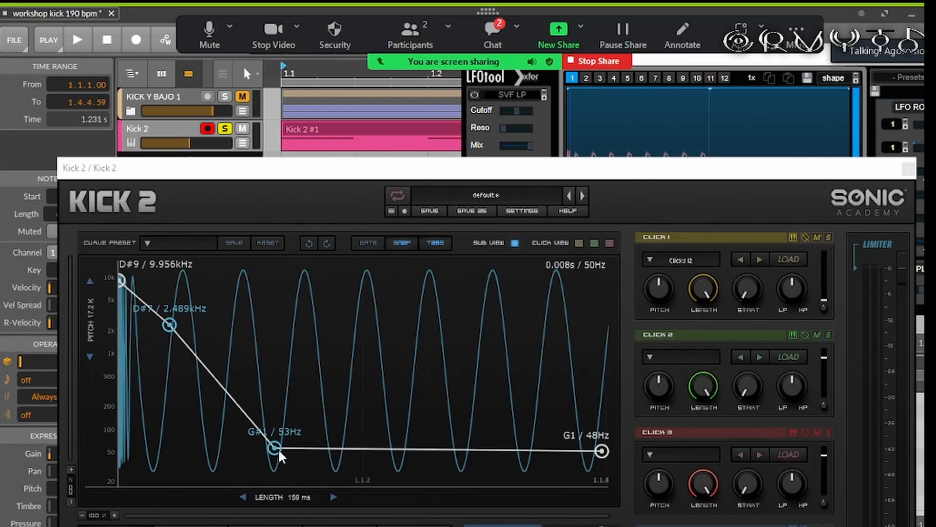
Step: Raise the third pitch node to D#5 / 622 Hz and play the pattern with the LFOTool waveform uncovered
left_click_drag(277, 446, 238, 369)
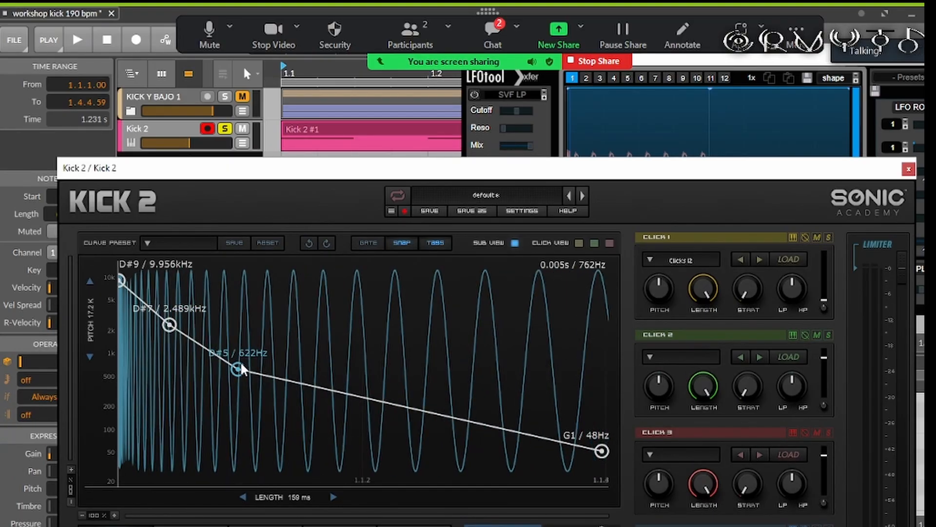
left_click(77, 39)
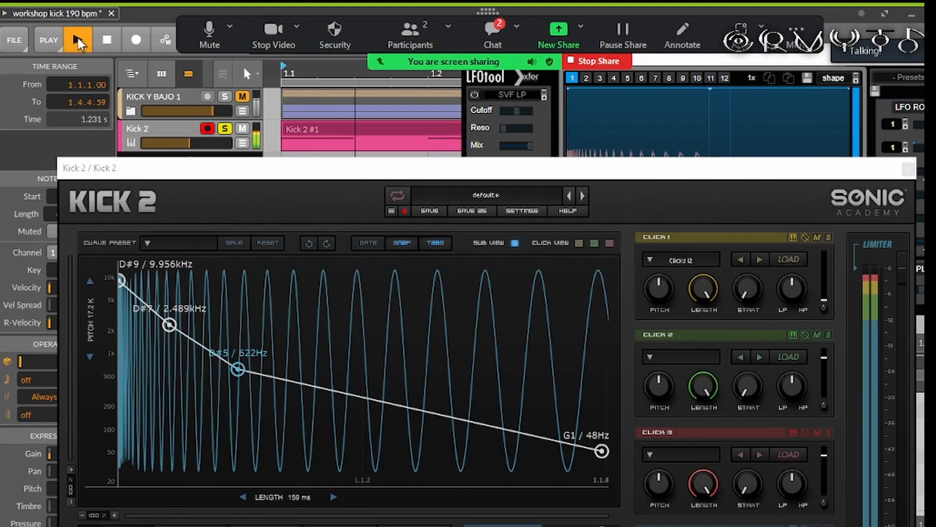
left_click(108, 41)
left_click_drag(679, 179, 677, 249)
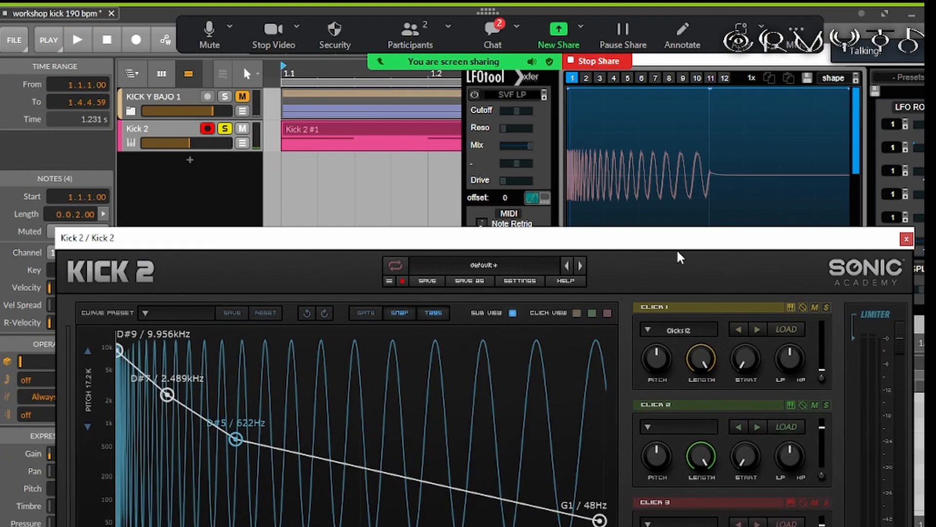
left_click(70, 35)
left_click_drag(355, 232, 360, 216)
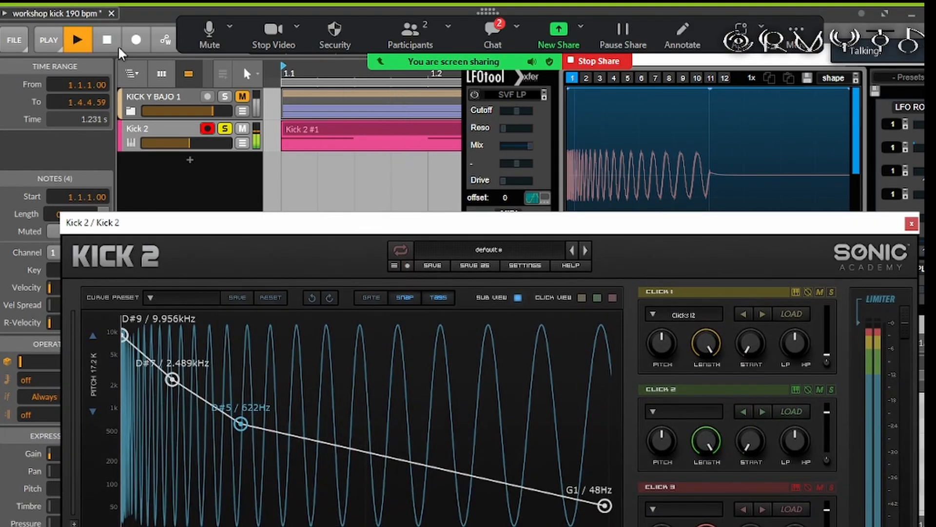
left_click(106, 40)
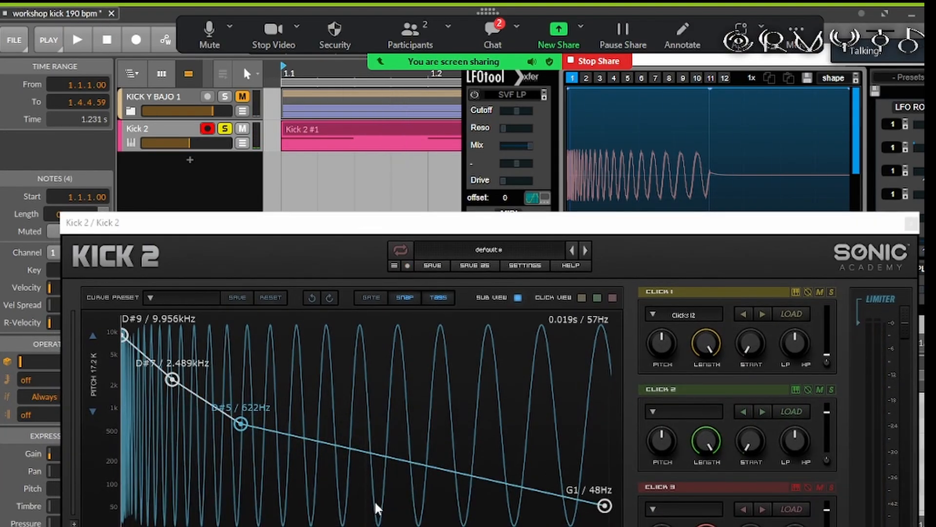
Step: Add a pitch node between the third and last nodes and place it at D#3 / 156 Hz
double_click(372, 453)
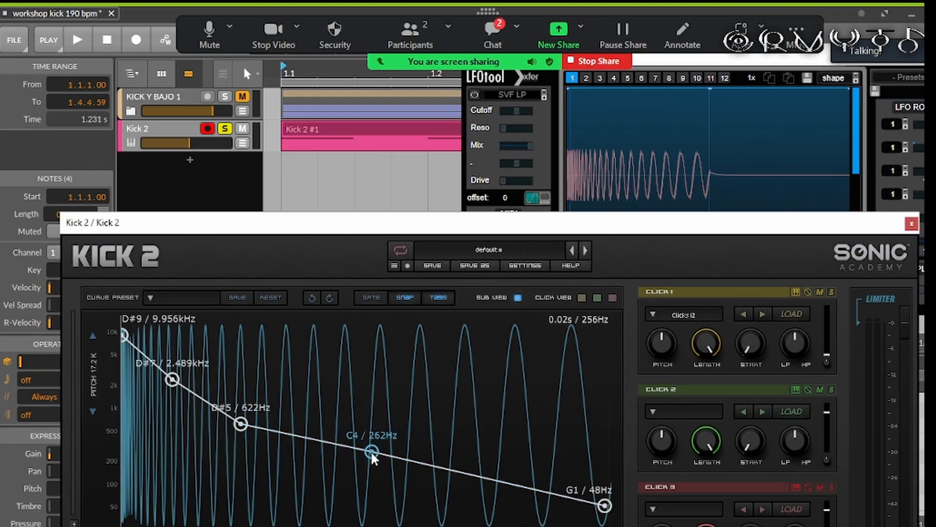
left_click_drag(369, 454, 334, 474)
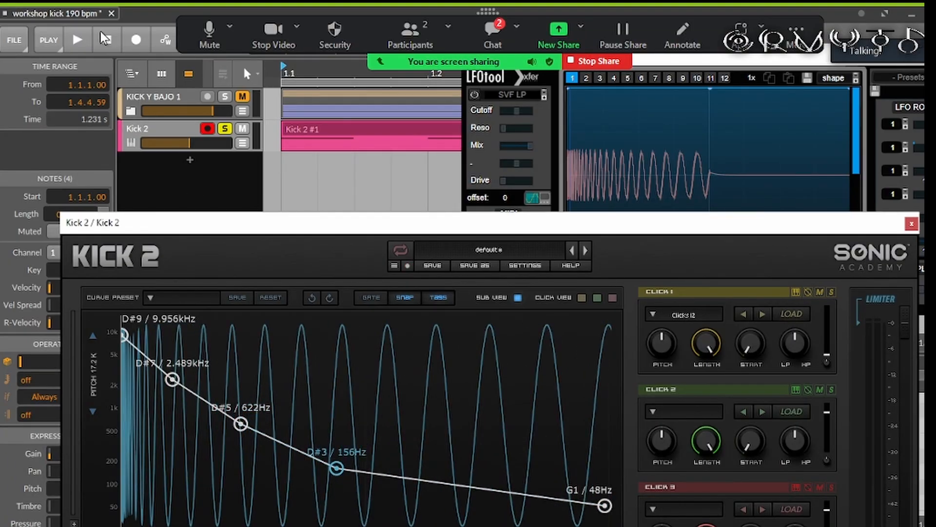
Step: Move the fourth pitch node further along the curve to D3 / 147 Hz and play the pattern
left_click(77, 39)
left_click_drag(336, 467, 361, 469)
left_click(77, 39)
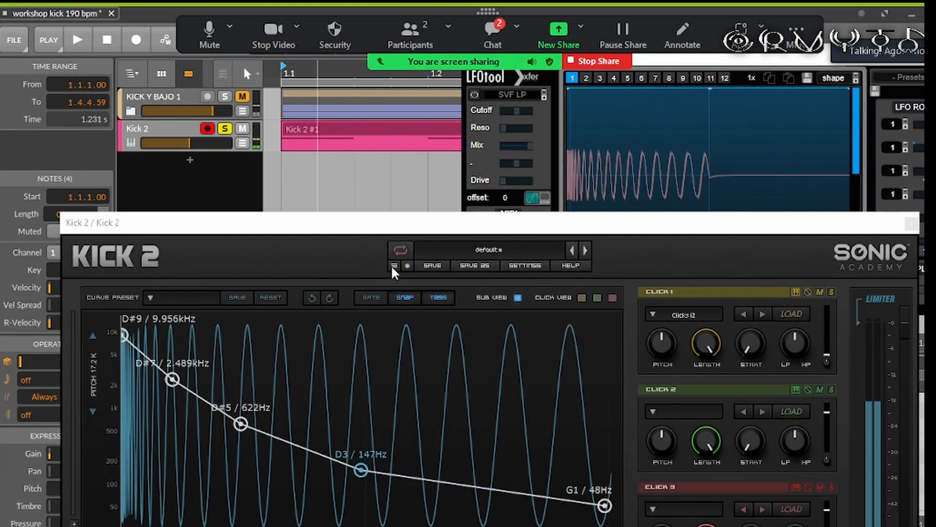
Step: Open the PAZ Analyzer Stereo from the Master track and arrange it beside the Kick 2 window
left_click_drag(402, 227, 352, 469)
double_click(162, 318)
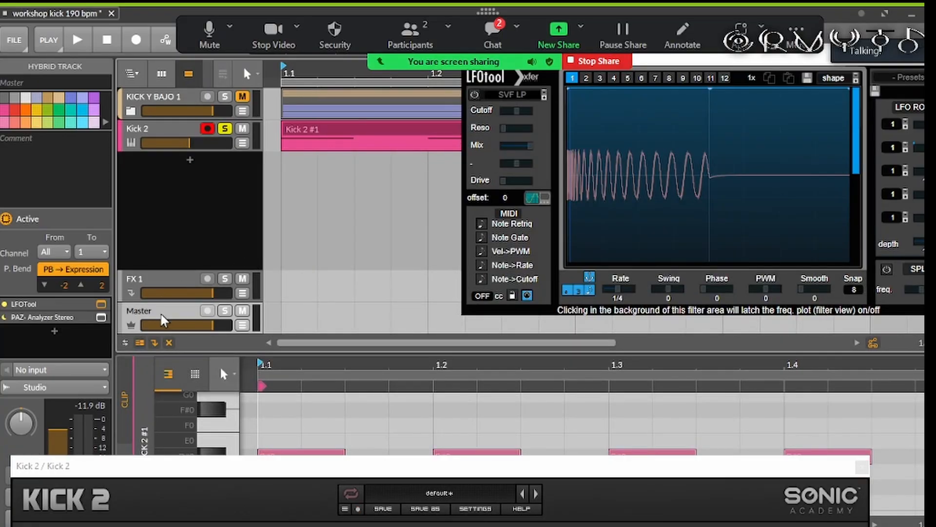
left_click(329, 490)
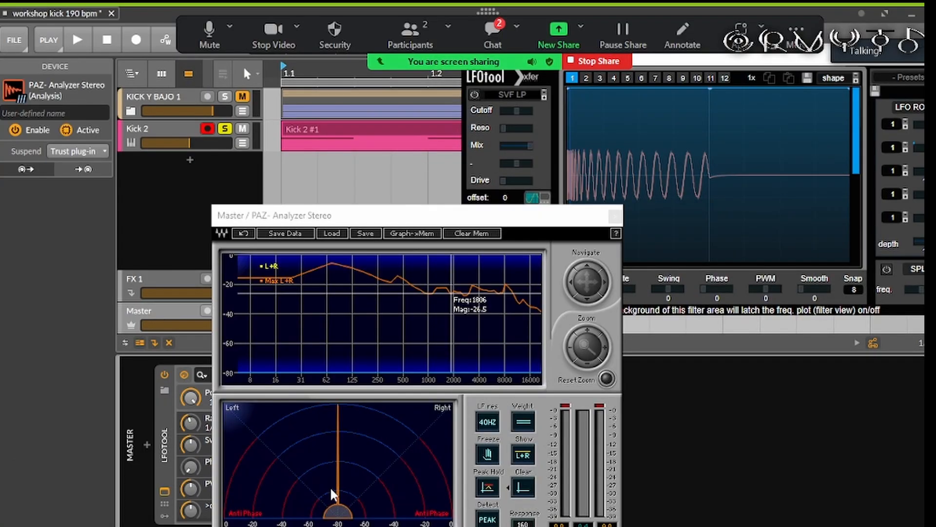
left_click_drag(390, 224, 730, 147)
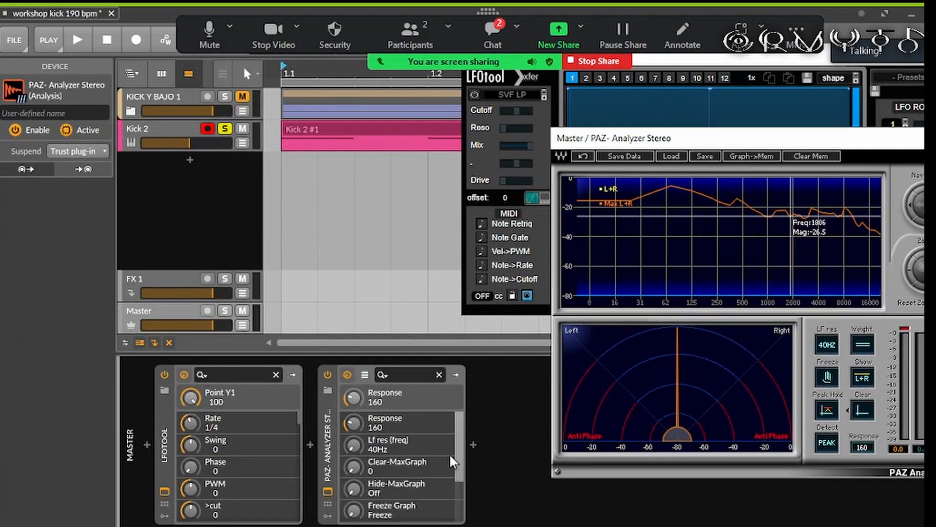
left_click_drag(527, 524, 468, 334)
Step: Play the pattern and move the fourth pitch node back along the Kick 2 curve to D#3 / 156 Hz
left_click(77, 40)
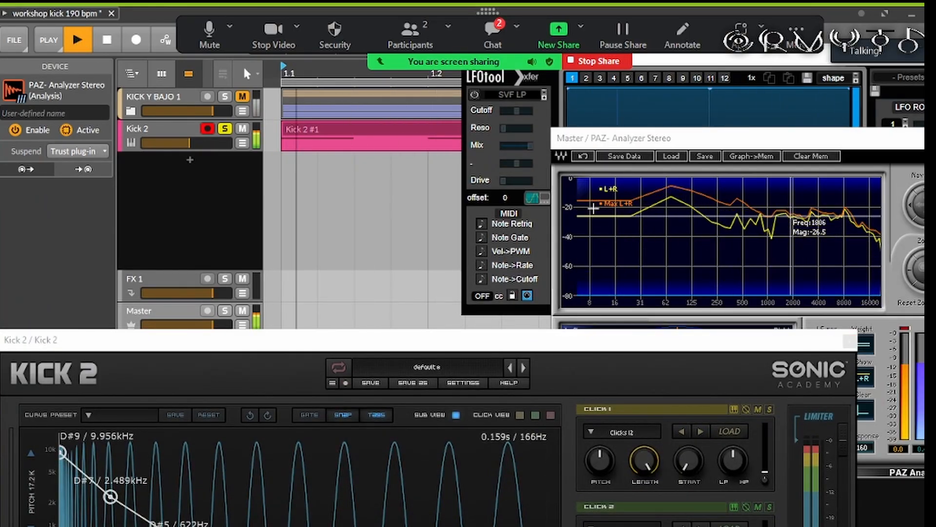
left_click_drag(495, 341, 515, 230)
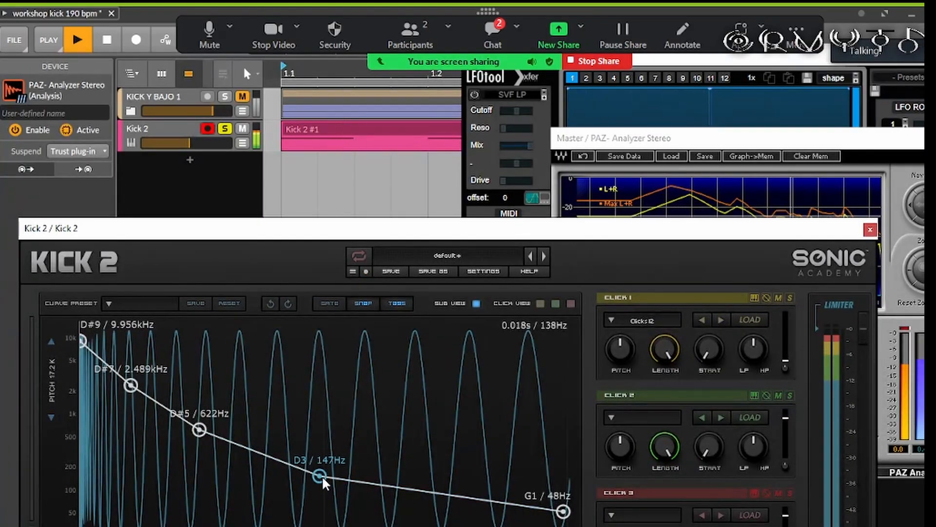
left_click_drag(321, 476, 291, 471)
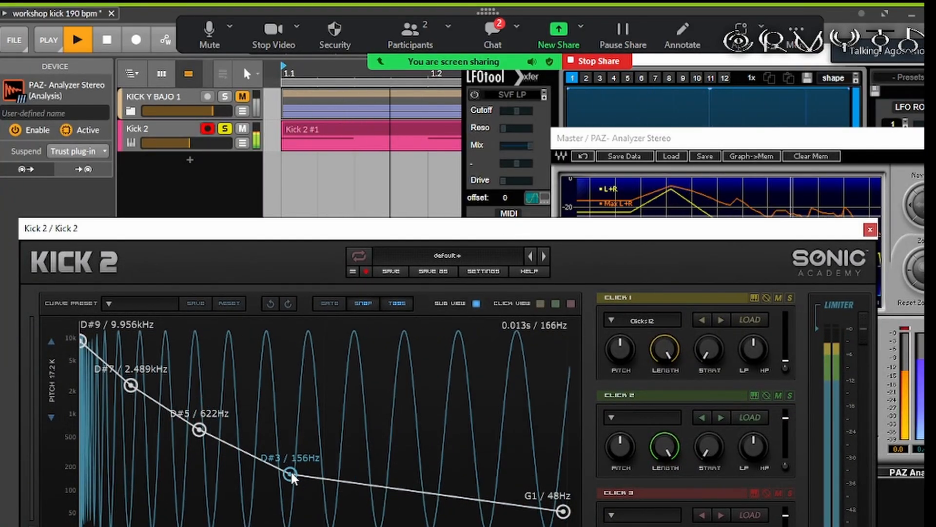
Step: Add a pitch node between the fourth and last nodes, place it at D#2 / 78 Hz, and play the pattern
double_click(394, 485)
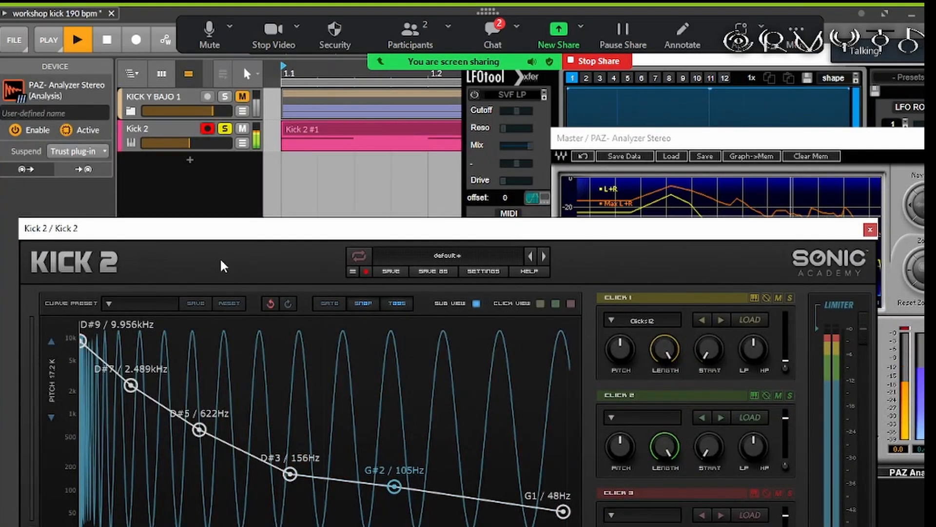
key("space")
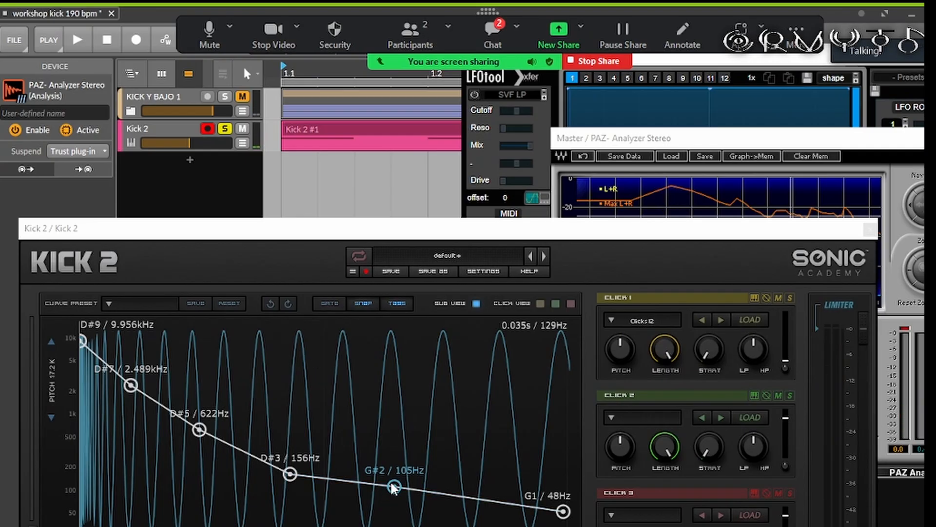
left_click_drag(393, 486, 429, 496)
left_click(91, 39)
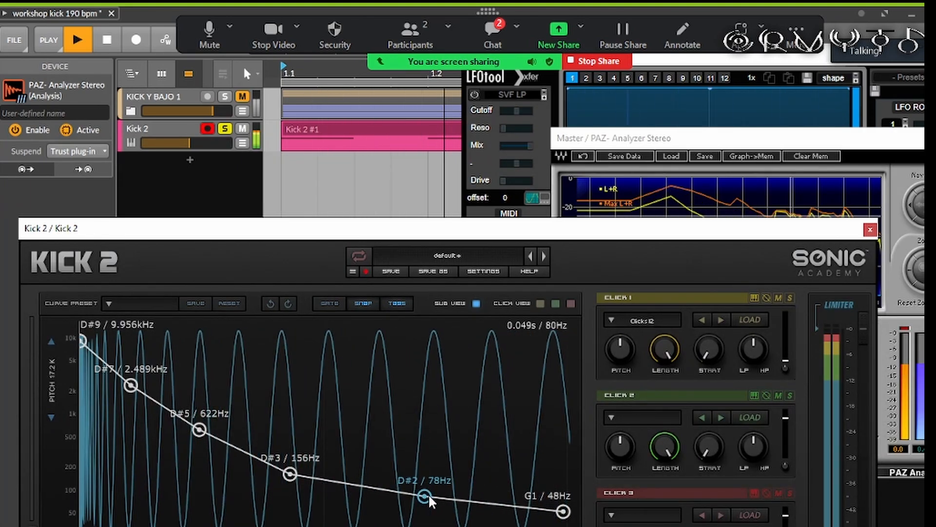
left_click(103, 42)
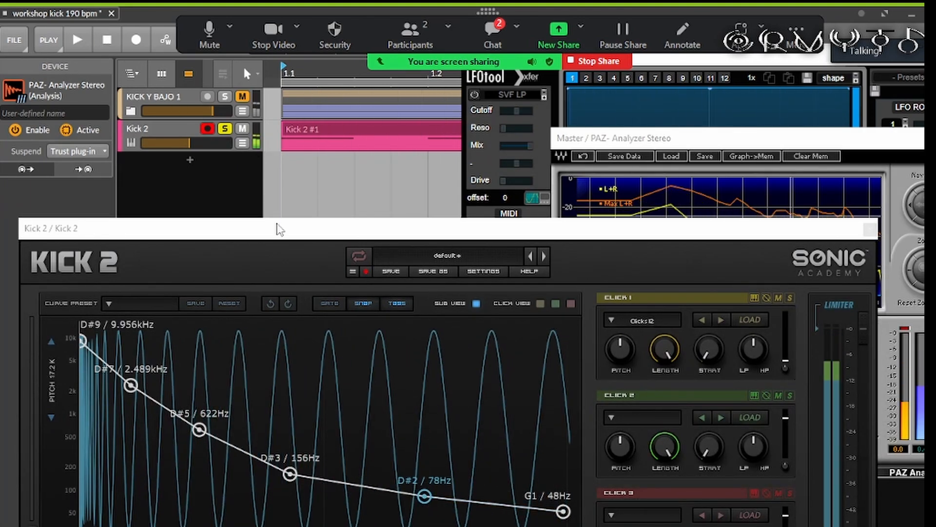
Step: Lower the last pitch node to D#1 / 39 Hz and play the pattern with the analyzer graph uncovered
left_click_drag(564, 513, 564, 518)
left_click(76, 41)
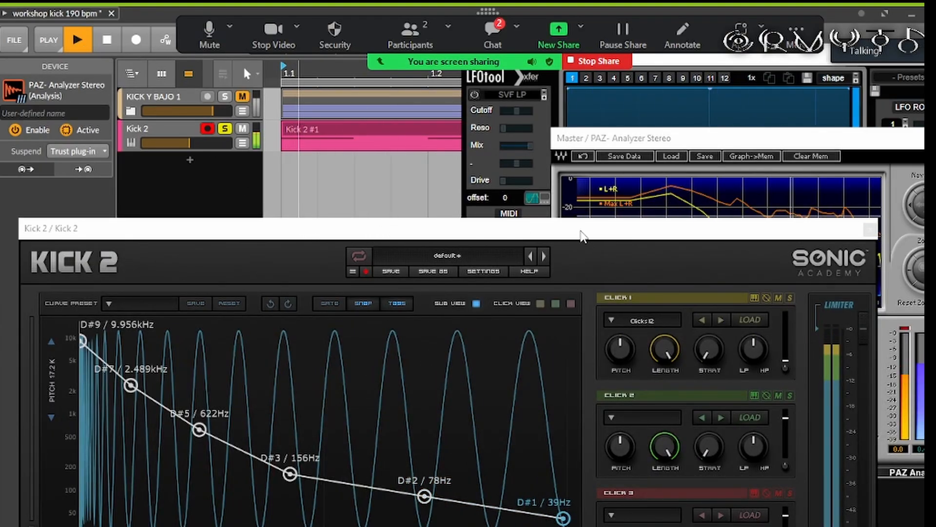
left_click_drag(580, 232, 574, 257)
key("space")
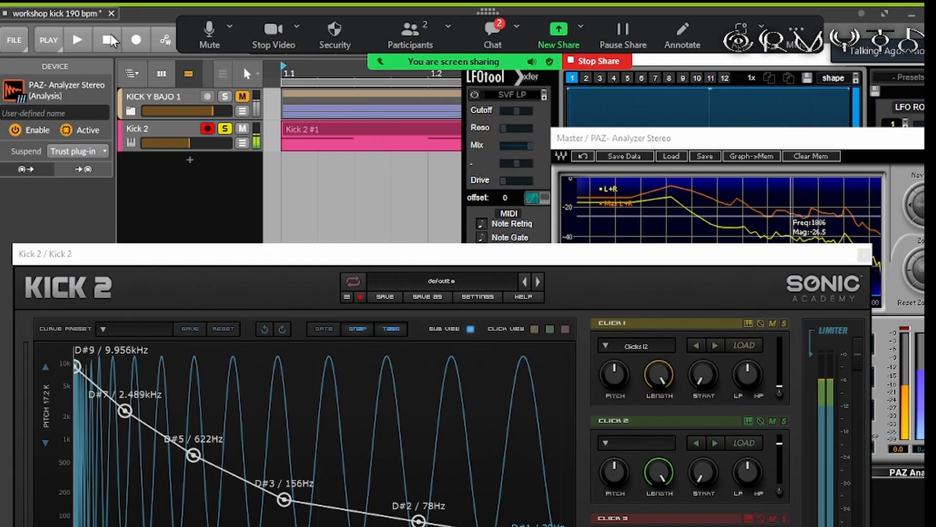
Step: Clear the analyzer's stored graph, play the pattern to read the new spectrum, and bring Kick 2 back into view
left_click(812, 156)
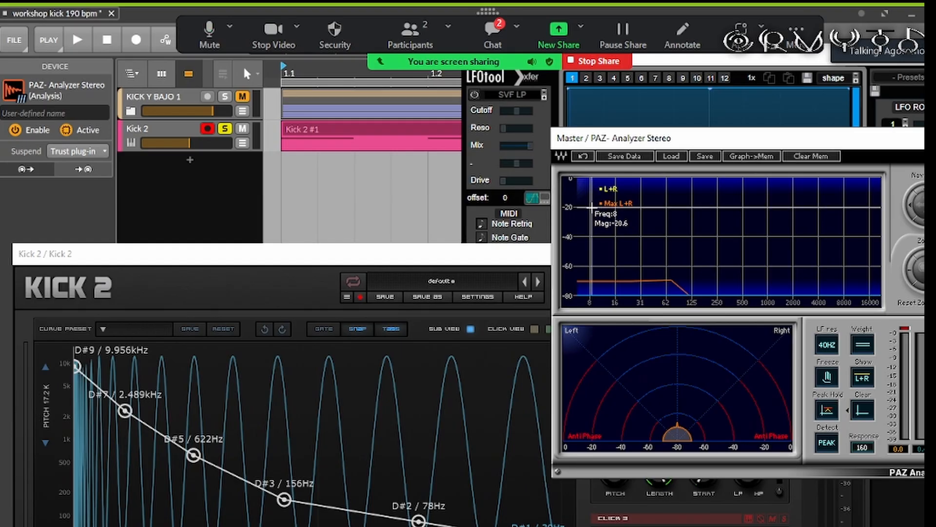
left_click(81, 42)
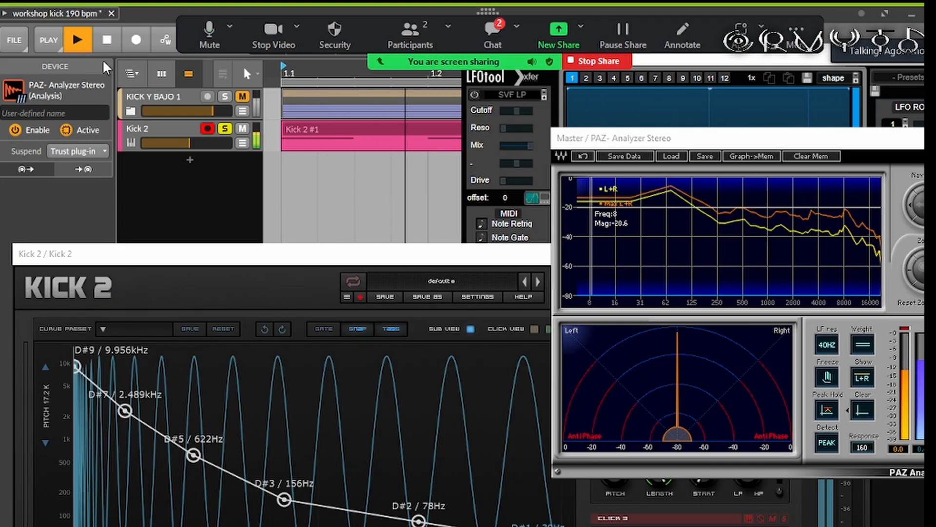
left_click(359, 254)
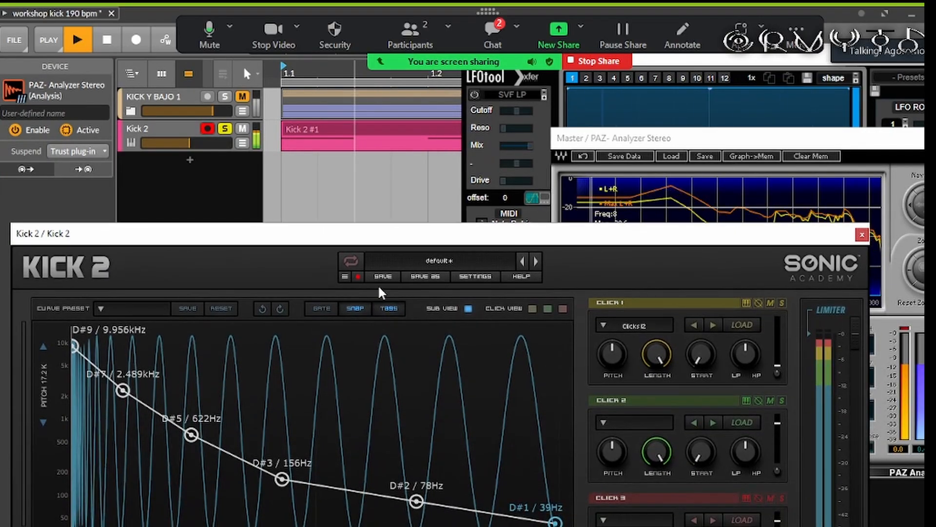
Step: Move the D#2 and D#3 pitch nodes earlier in time during playback, checking the spectrum in the analyzer
left_click_drag(416, 500, 377, 502)
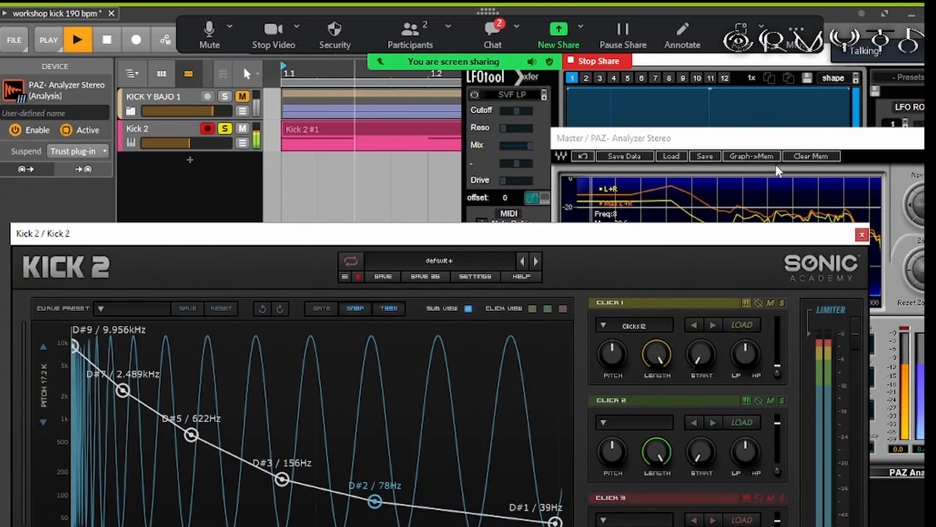
left_click(835, 157)
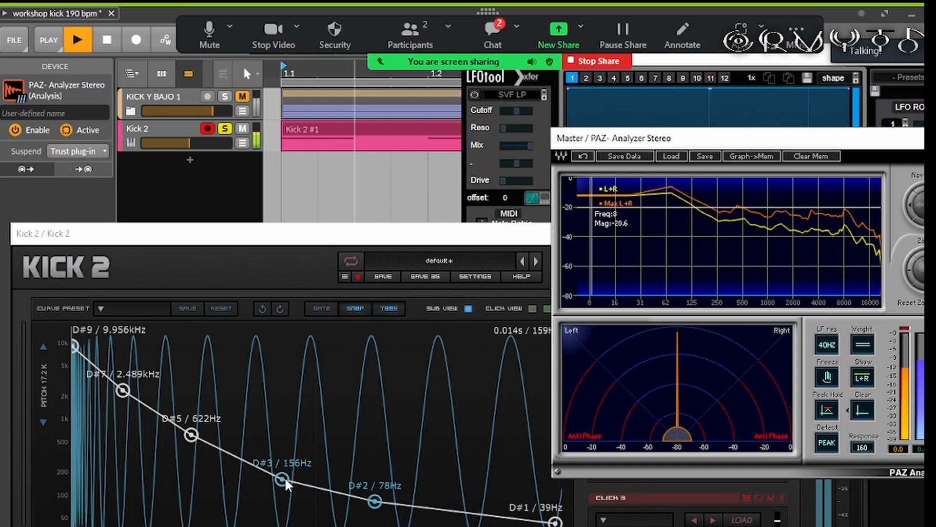
left_click_drag(284, 476, 261, 475)
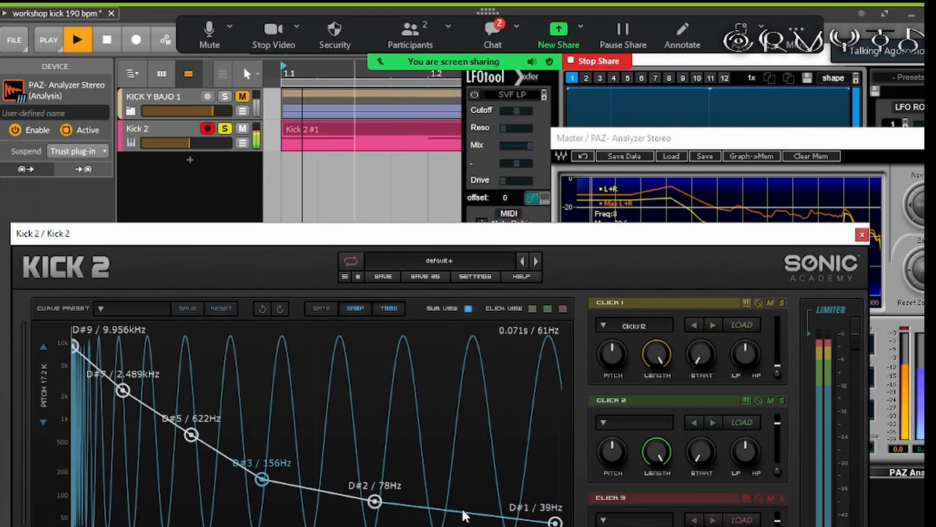
Step: Try bending the last pitch segment, reset it, and move the D#2 node to about 0.043 s while comparing the spectrum
left_click_drag(461, 507, 464, 525)
right_click(464, 525)
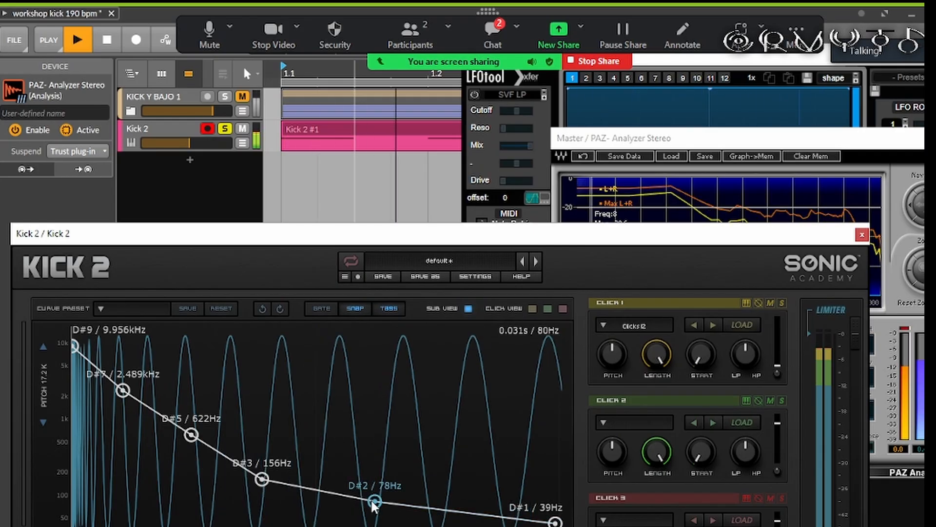
left_click_drag(373, 503, 407, 502)
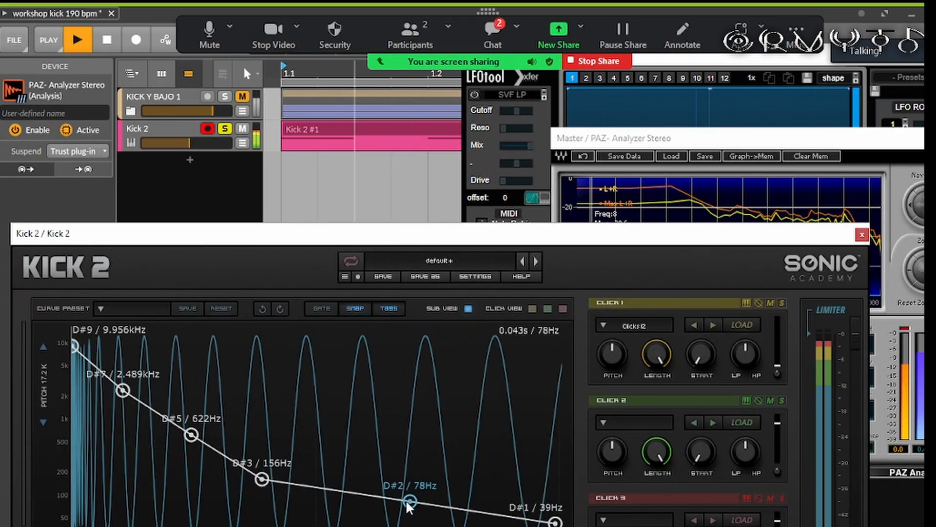
left_click(829, 155)
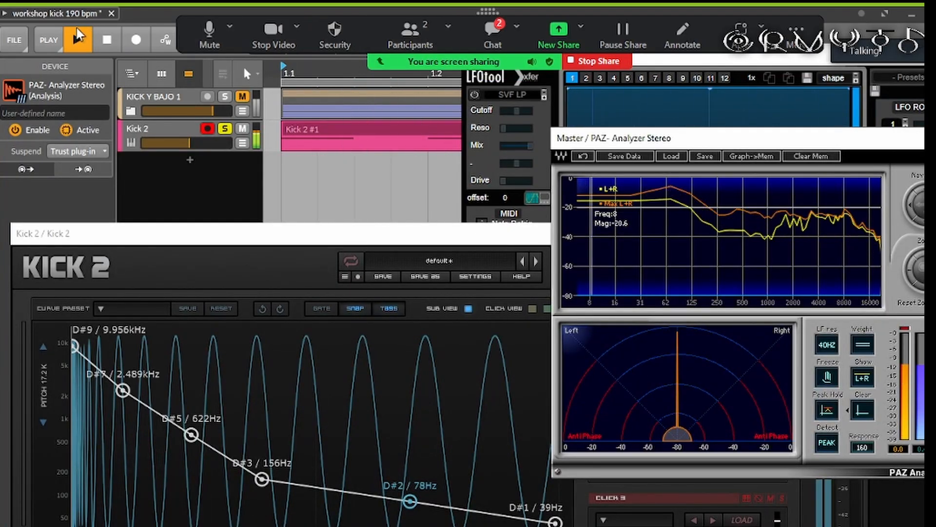
Step: Show Kick 2's amp envelope and move the last full-level node earlier so the level fades out to the end
left_click_drag(467, 232, 508, 84)
left_click(194, 452)
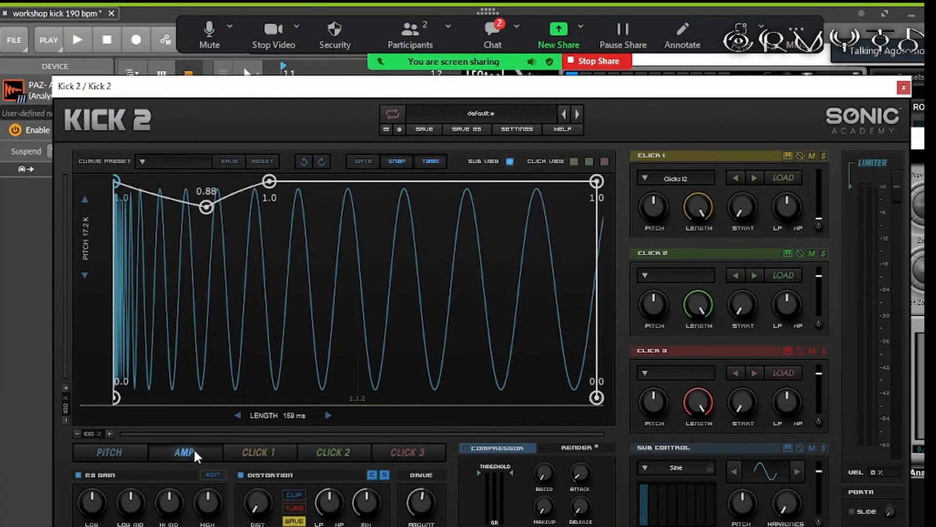
left_click_drag(597, 182, 491, 181)
Step: Lower the amp envelope's dip node to 0.15 and move the 1.0 node after it later in time
left_click_drag(206, 207, 239, 371)
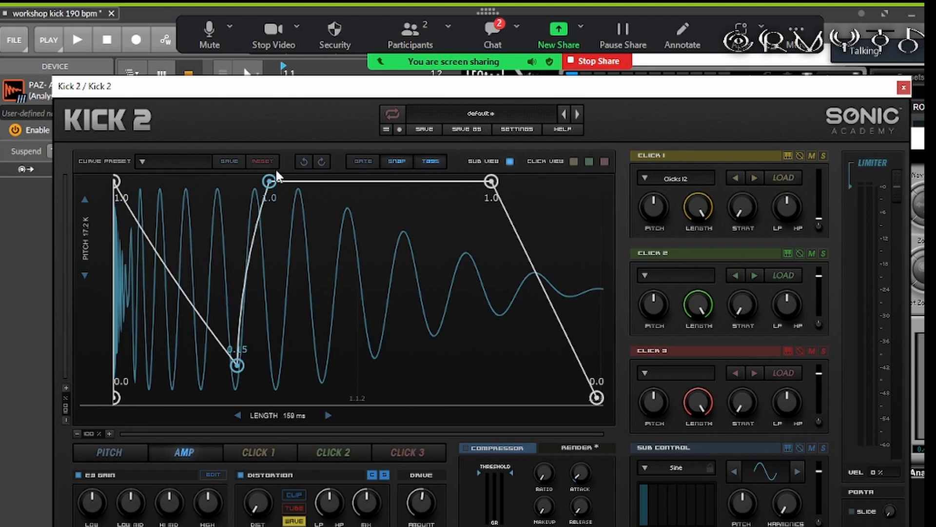
left_click_drag(271, 180, 360, 181)
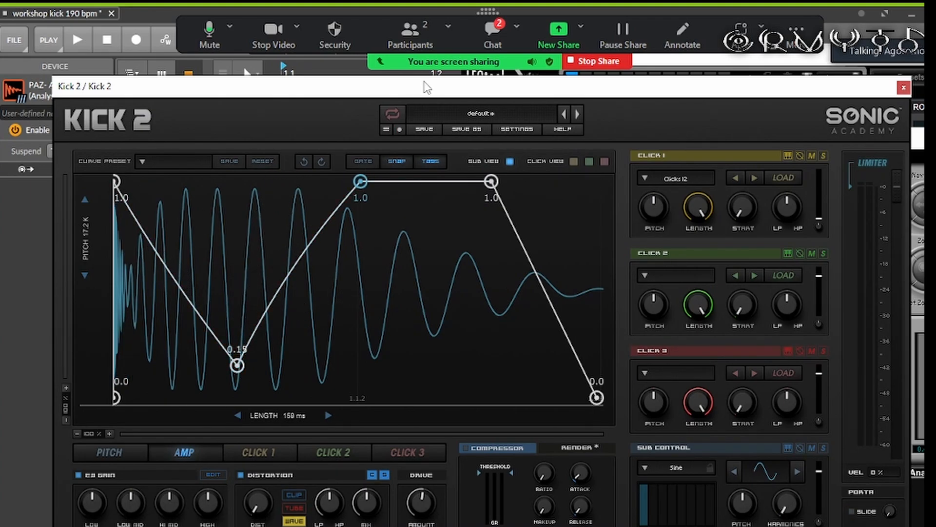
Step: Arrange the Kick 2 and analyzer windows to uncover the LFOTool waveform, and play the pattern
left_click_drag(424, 82, 420, 339)
left_click_drag(689, 135, 692, 215)
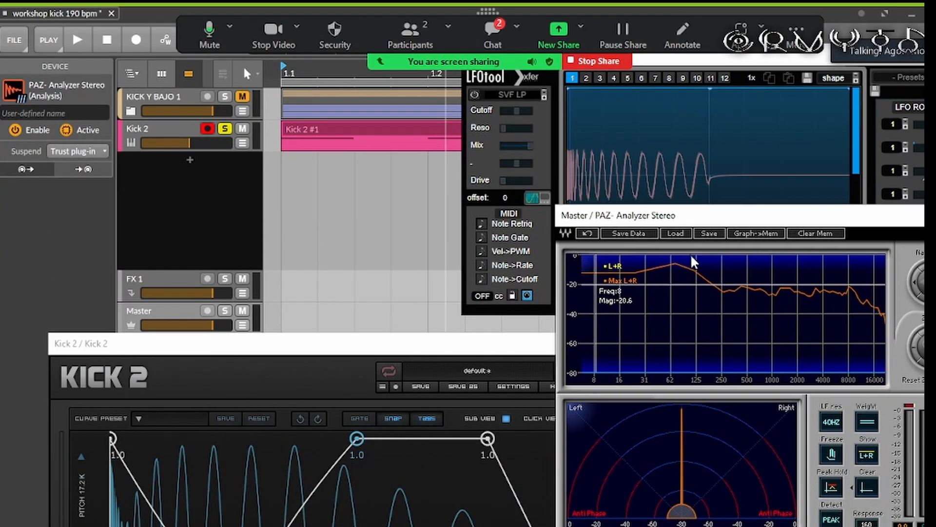
left_click_drag(691, 256, 688, 355)
left_click(89, 38)
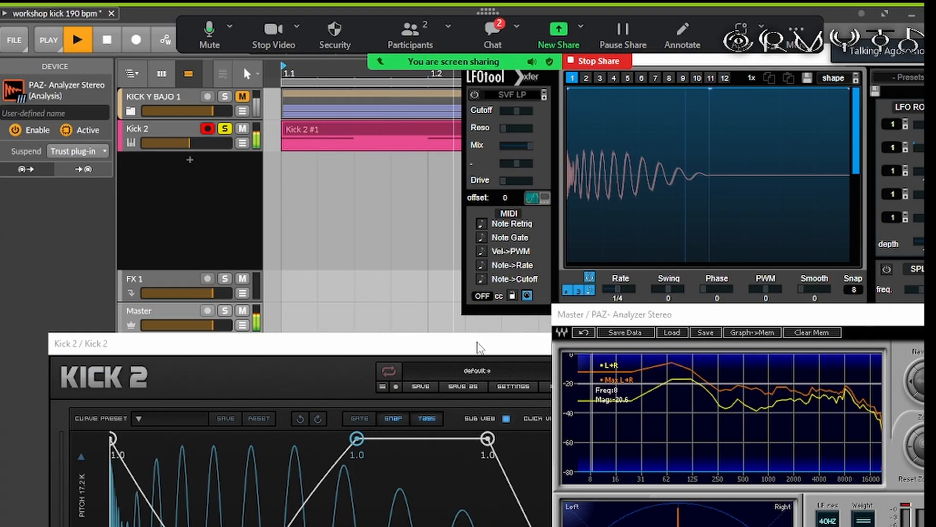
Step: Bend the amp envelope's fade-out segment outward and move both 1.0 nodes before it later during playback
left_click_drag(477, 347, 462, 325)
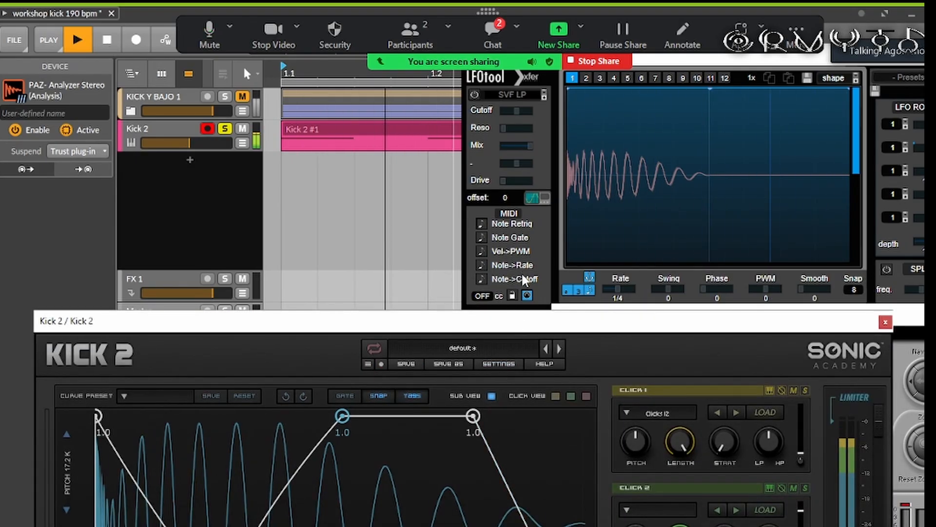
left_click_drag(524, 321, 522, 203)
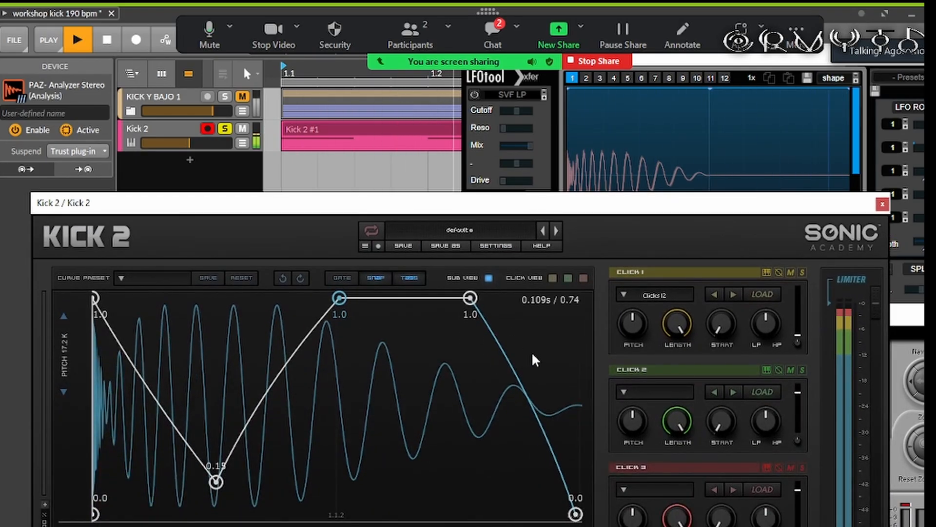
left_click_drag(532, 355, 586, 315)
left_click_drag(478, 301, 501, 299)
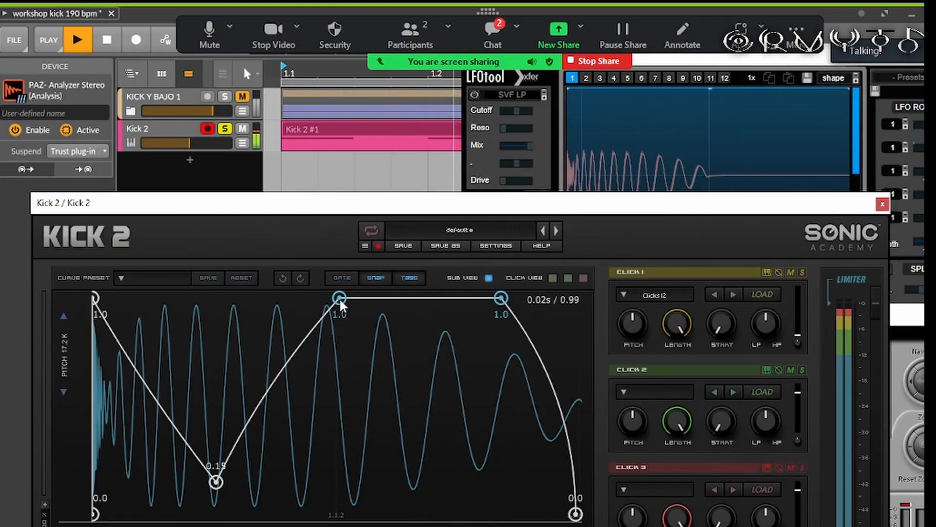
mouse_move(340, 301)
left_mouse_down()
mouse_move(322, 297)
mouse_move(350, 297)
left_mouse_up()
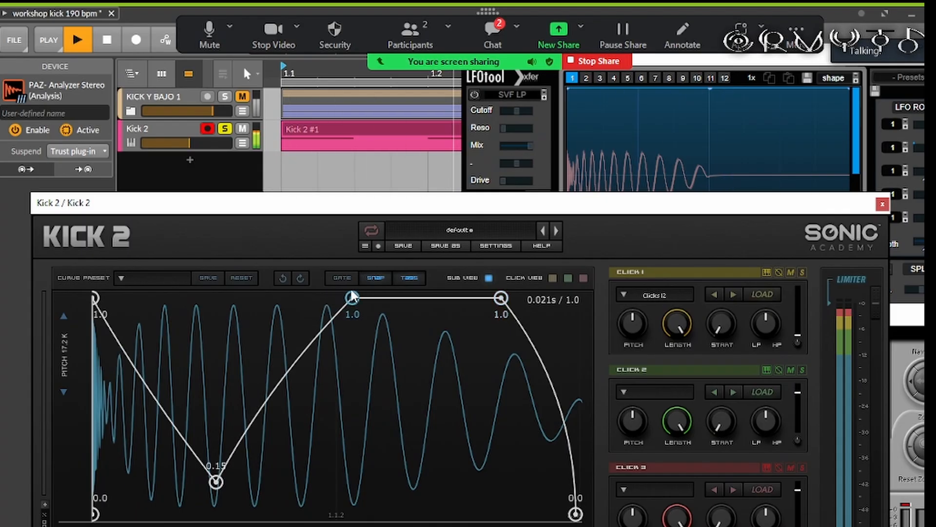
left_click(103, 37)
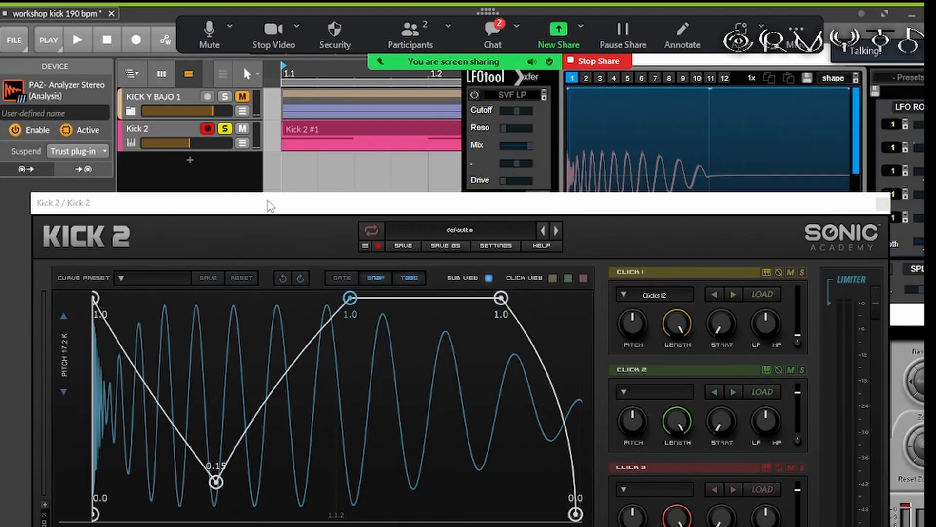
Step: Switch Kick 2 back to the pitch envelope and play the pattern while checking the LFOTool waveform
left_click_drag(270, 206, 310, 228)
left_click(103, 452)
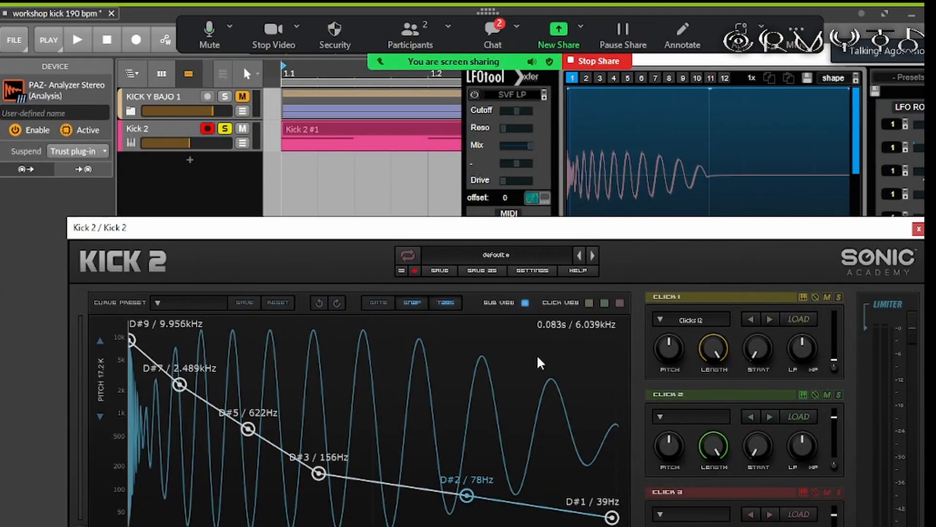
left_click(71, 38)
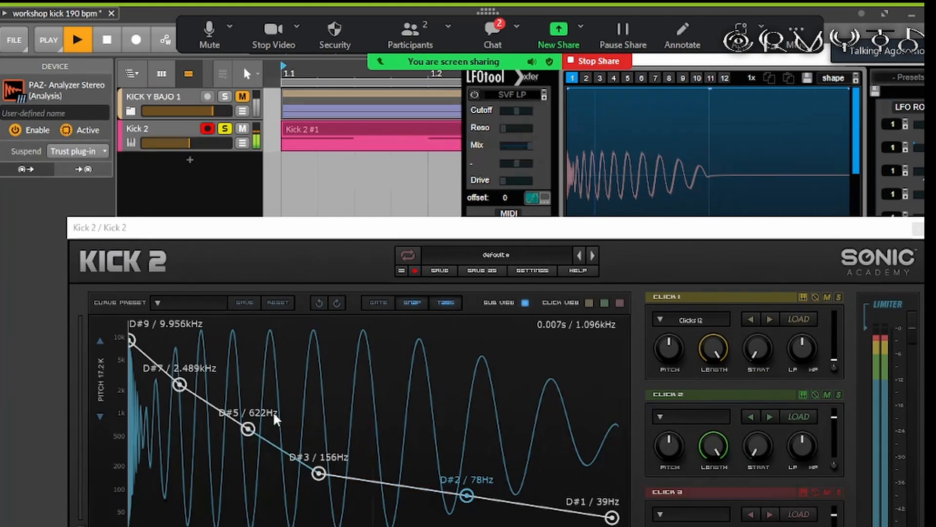
left_click(108, 40)
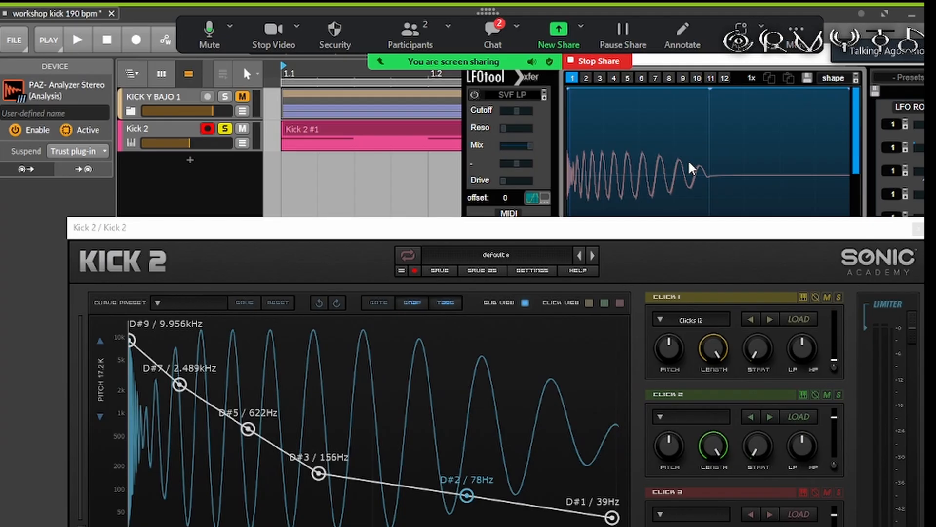
Step: Play the pattern and try moving the D#7, D#5, D#3 and D#2 pitch nodes later in time
key("space")
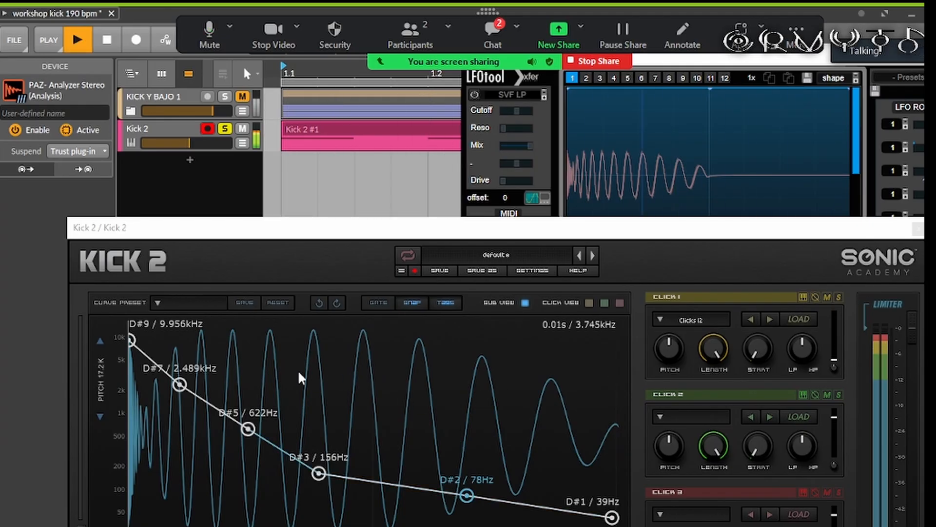
left_click_drag(180, 384, 188, 384)
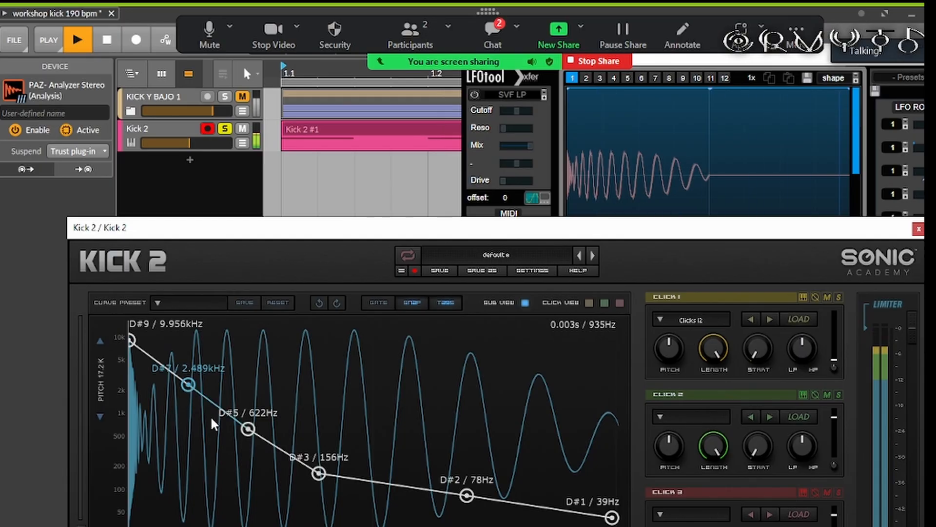
mouse_move(247, 428)
left_mouse_down()
mouse_move(218, 426)
mouse_move(265, 428)
left_mouse_up()
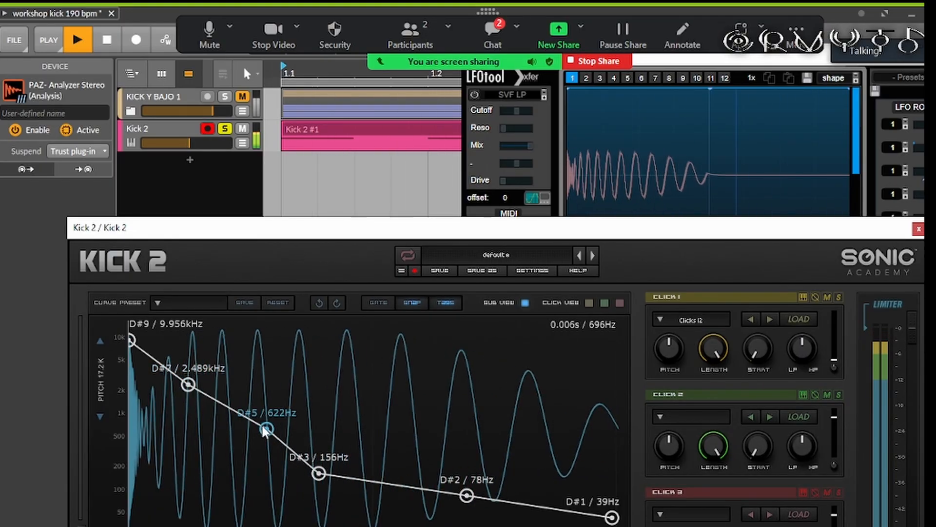
left_click_drag(319, 473, 353, 472)
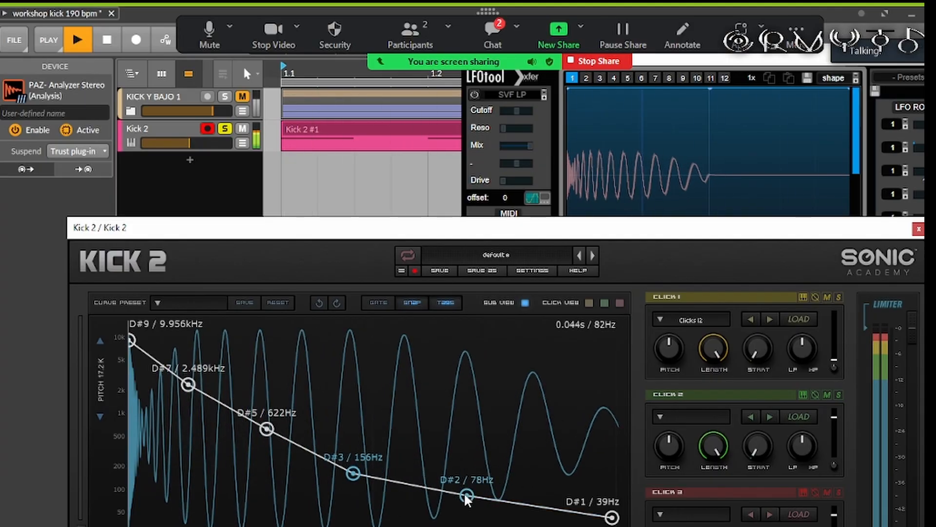
left_click_drag(465, 495, 546, 492)
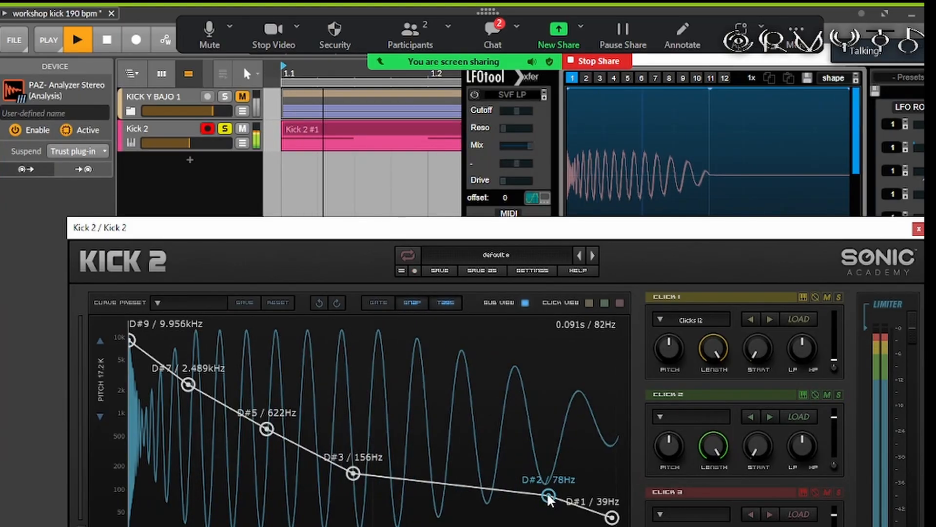
Step: Pull the D#7, D#5, D#3 and D#2 pitch nodes earlier in time, keeping their notes, and stop playback
left_click_drag(366, 471, 343, 472)
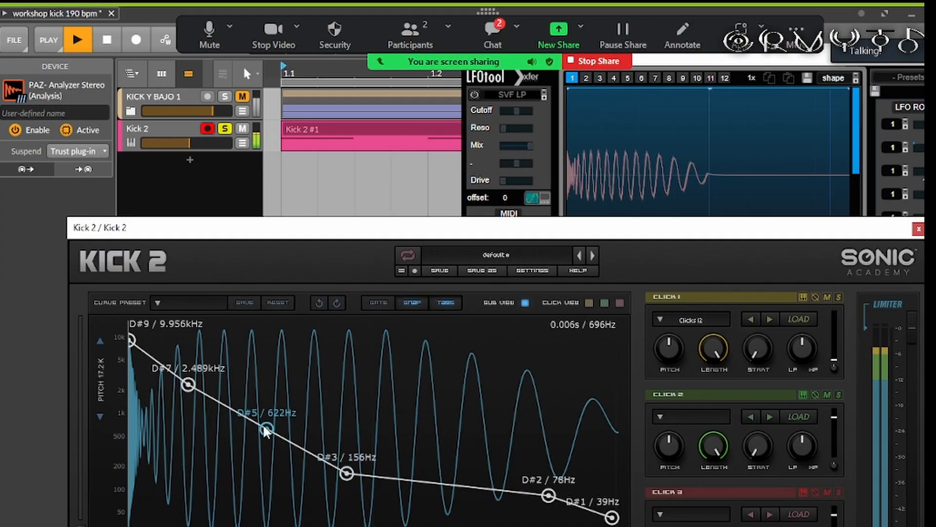
mouse_move(263, 424)
left_mouse_down()
mouse_move(283, 428)
mouse_move(254, 431)
left_mouse_up()
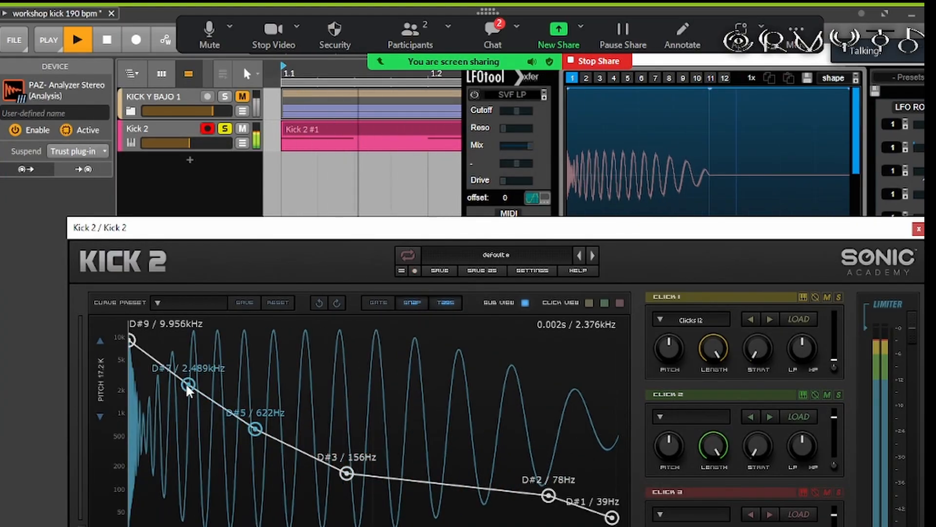
left_click_drag(186, 383, 157, 384)
left_click_drag(255, 427, 204, 428)
left_click_drag(347, 473, 308, 471)
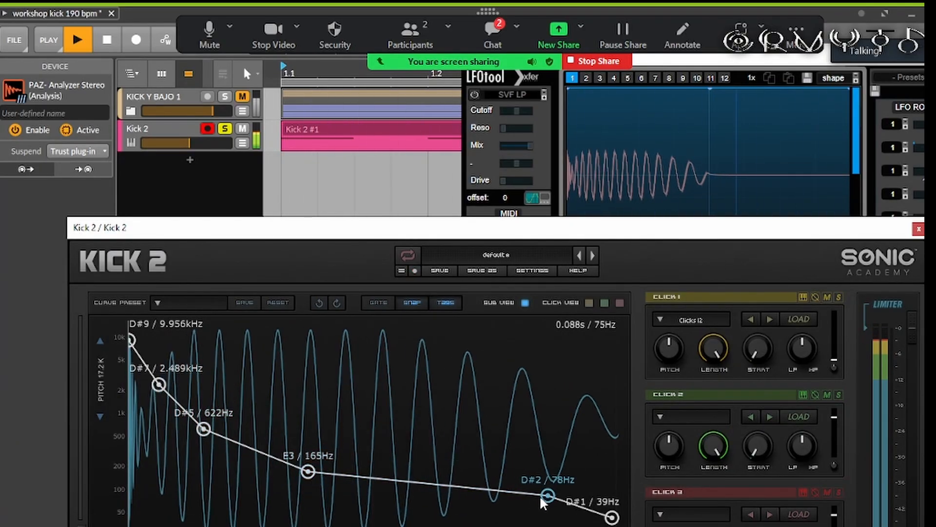
left_click_drag(545, 495, 482, 499)
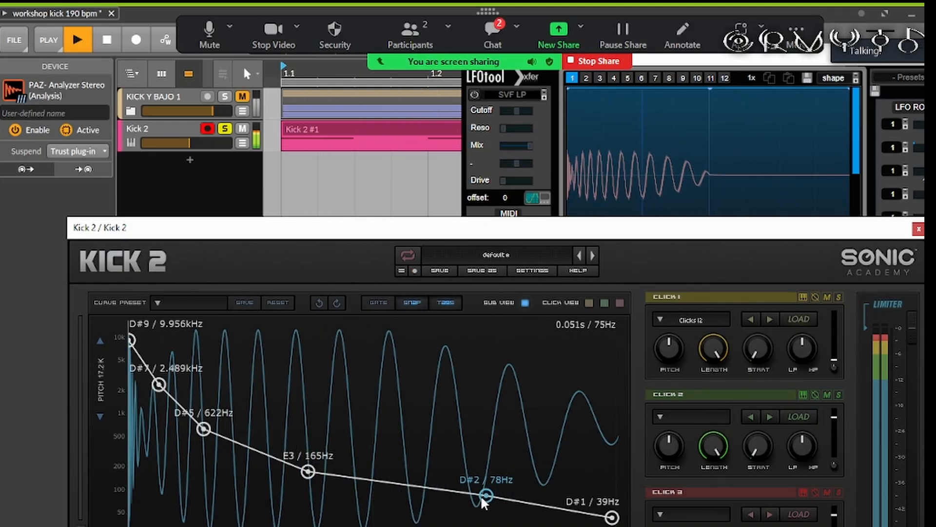
left_click_drag(303, 467, 312, 469)
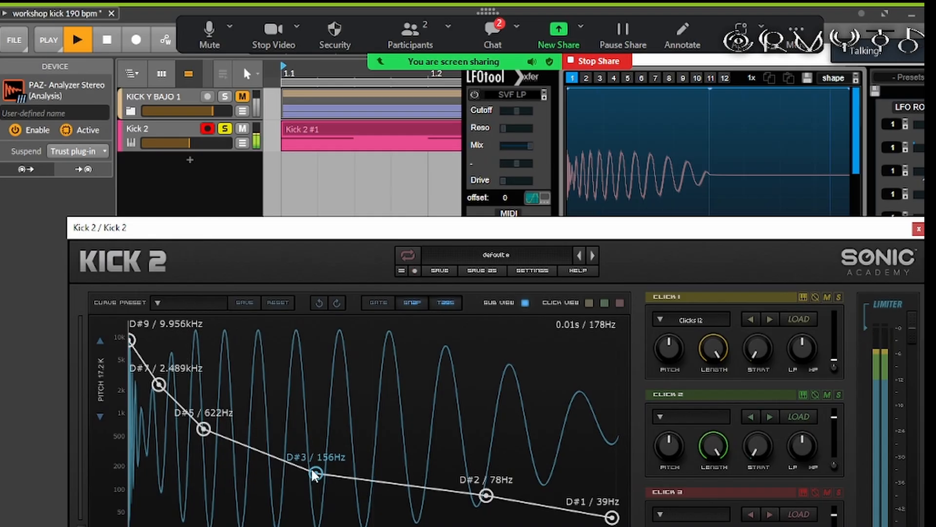
left_click(113, 41)
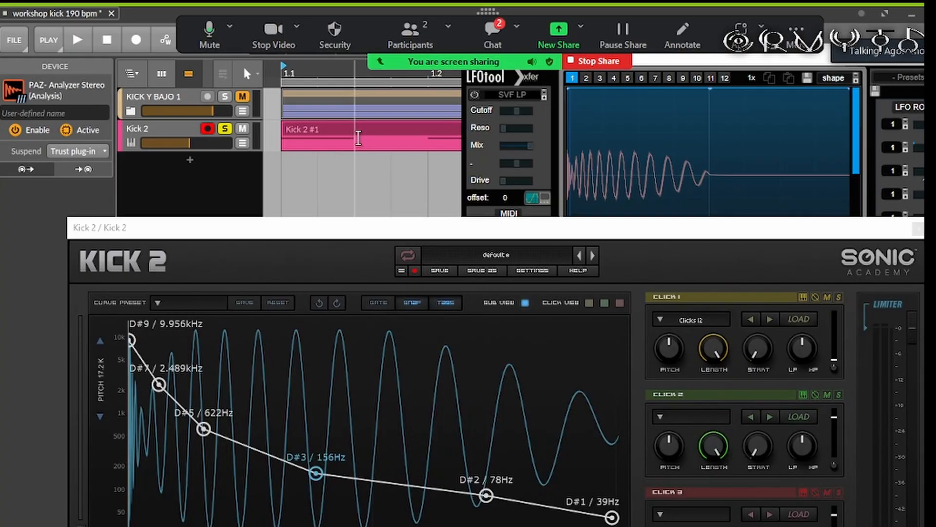
Step: Start and stop the pattern repeatedly to audition the reshaped pitch envelope
key("space")
key("space")
key("space")
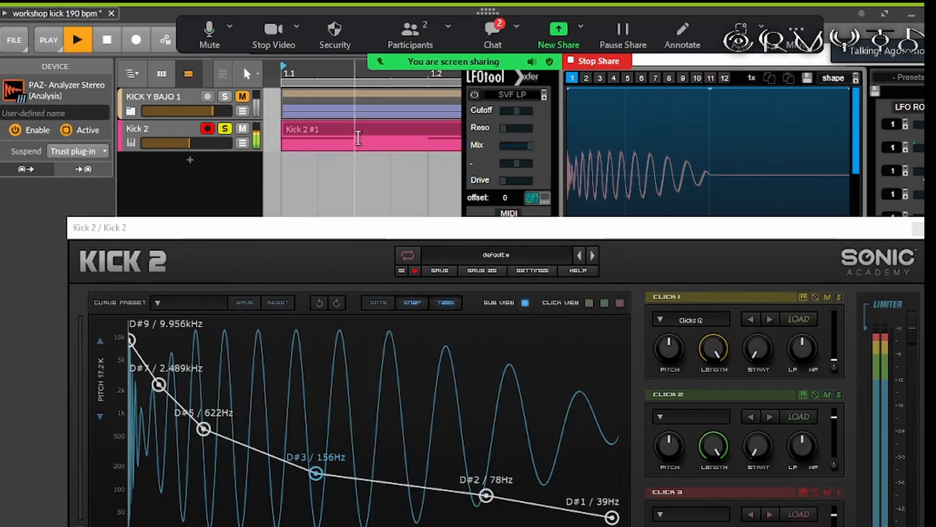
key("space")
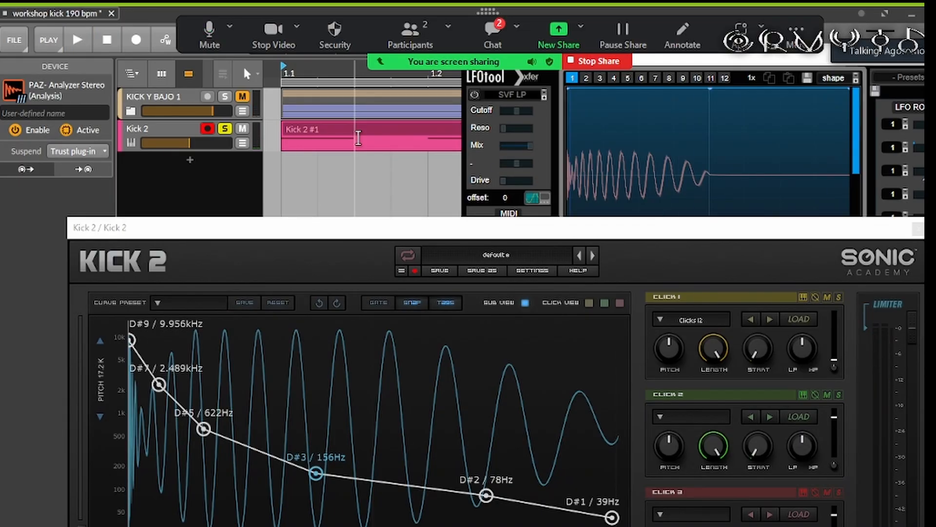
Step: During playback, nudge the D#5 pitch node slightly later and the D#3 and D#2 nodes slightly earlier
key("space")
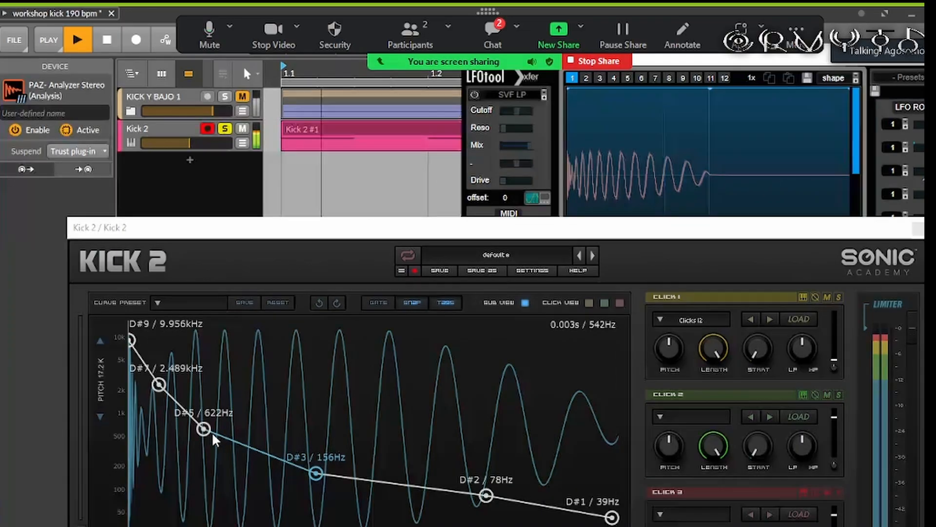
left_click_drag(212, 432, 211, 429)
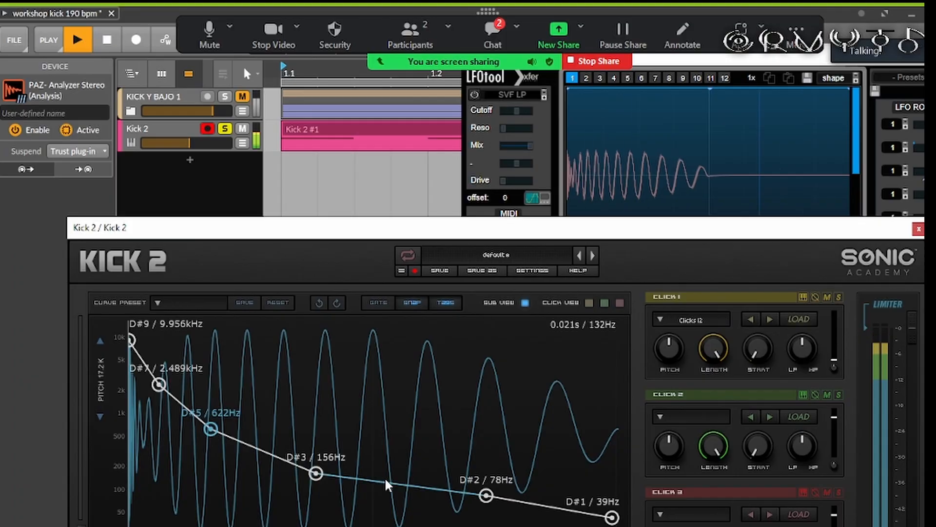
mouse_move(321, 475)
left_mouse_down()
mouse_move(329, 471)
mouse_move(307, 472)
left_mouse_up()
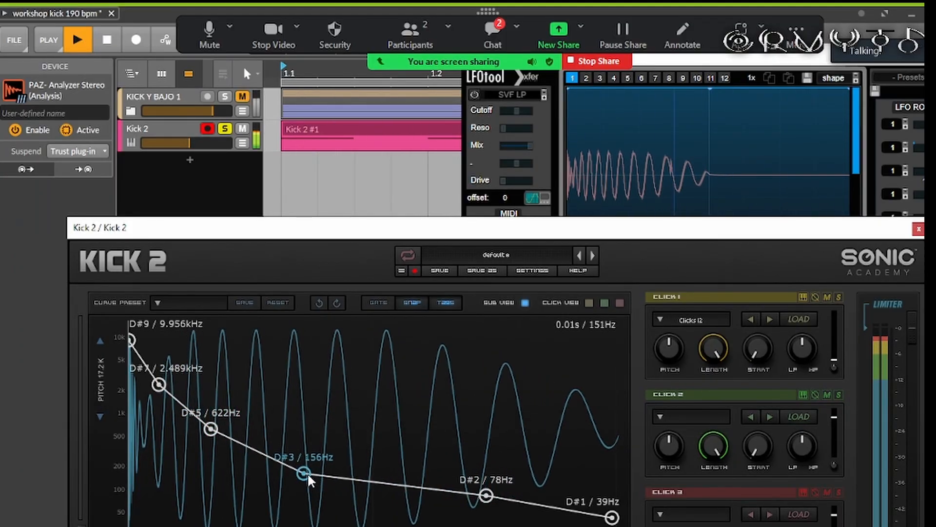
mouse_move(489, 494)
left_mouse_down()
mouse_move(472, 493)
mouse_move(509, 499)
mouse_move(462, 482)
mouse_move(462, 493)
mouse_move(476, 492)
left_mouse_up()
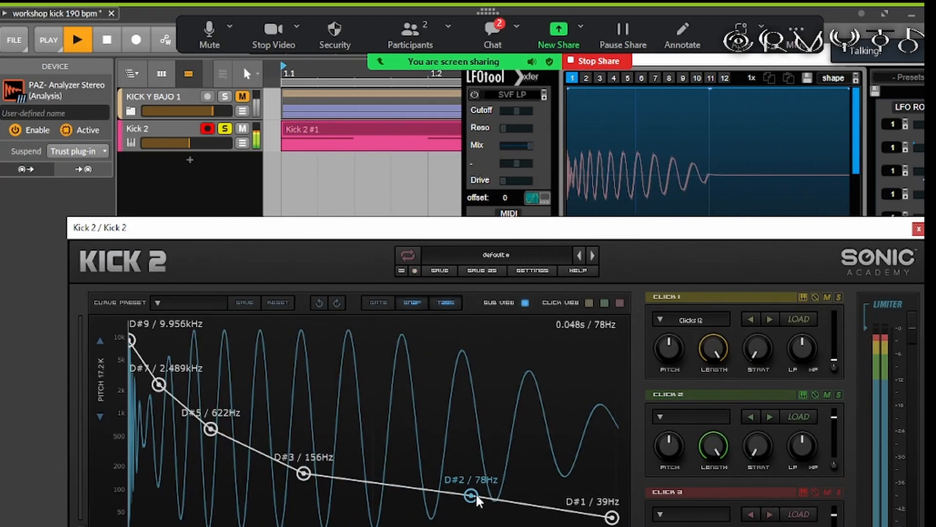
Step: Load the factory sample Hats 01 into Click 1 and raise the click's level
left_click(707, 318)
left_click(616, 439)
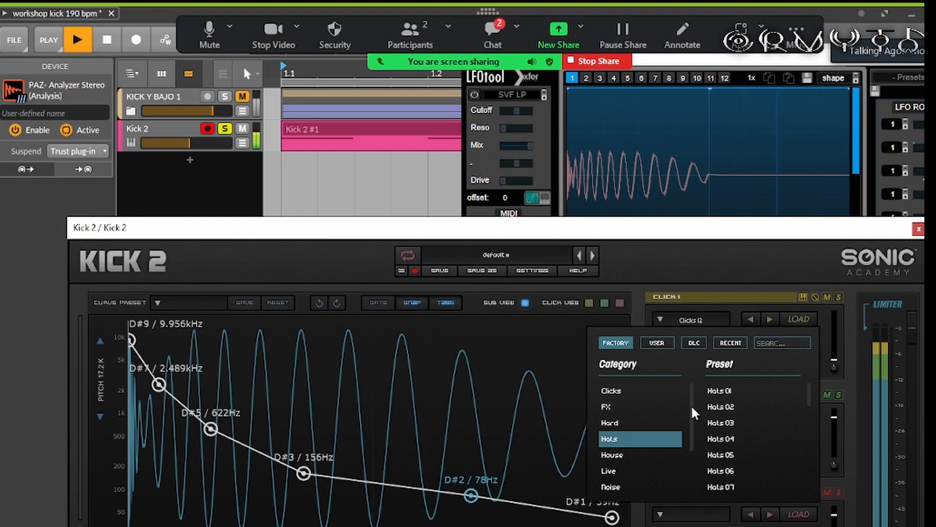
left_click(727, 388)
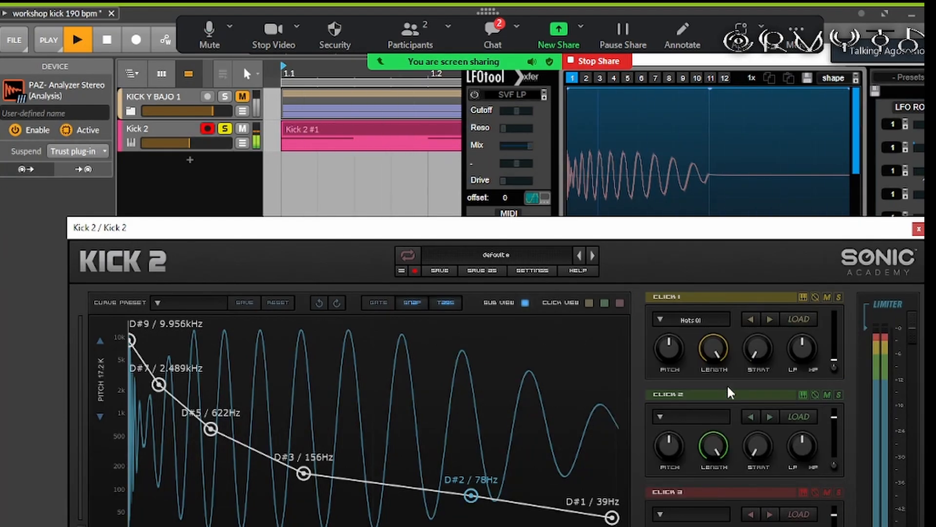
left_click_drag(841, 352, 837, 326)
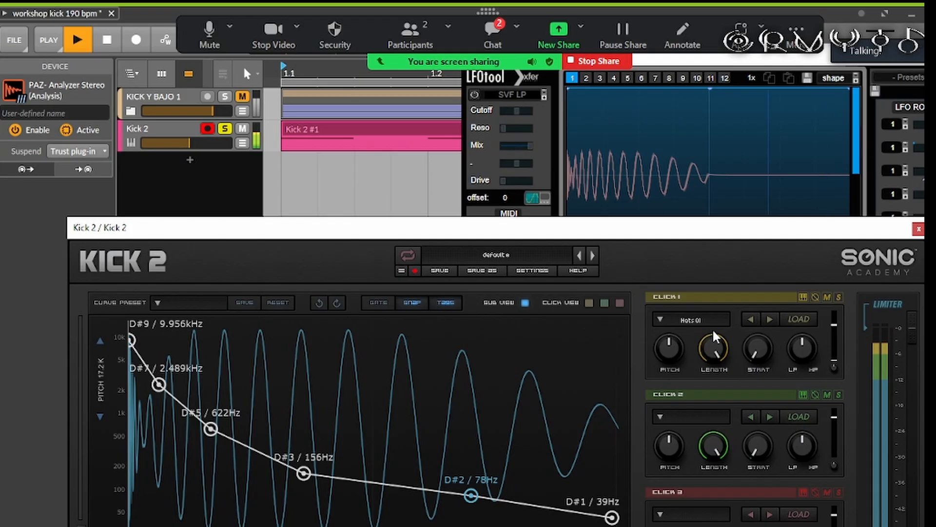
Step: Browse Click 1's samples to Hats 04 and turn its LP/HP filter toward high-pass
left_click(770, 319)
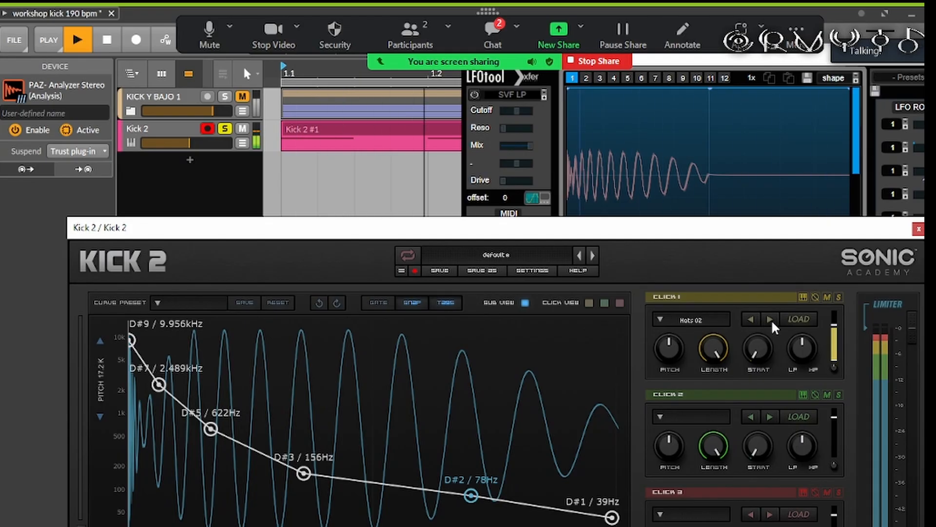
left_click(770, 318)
left_click(771, 319)
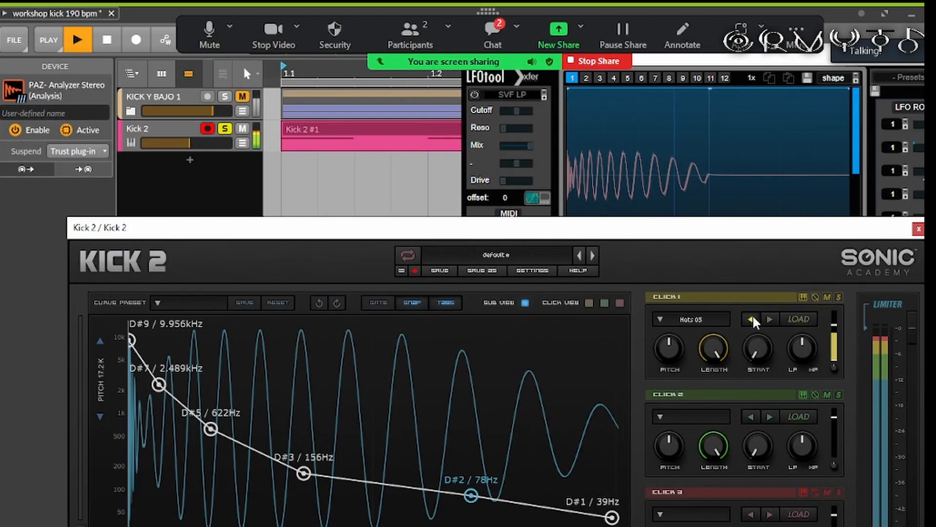
left_click_drag(797, 350, 802, 318)
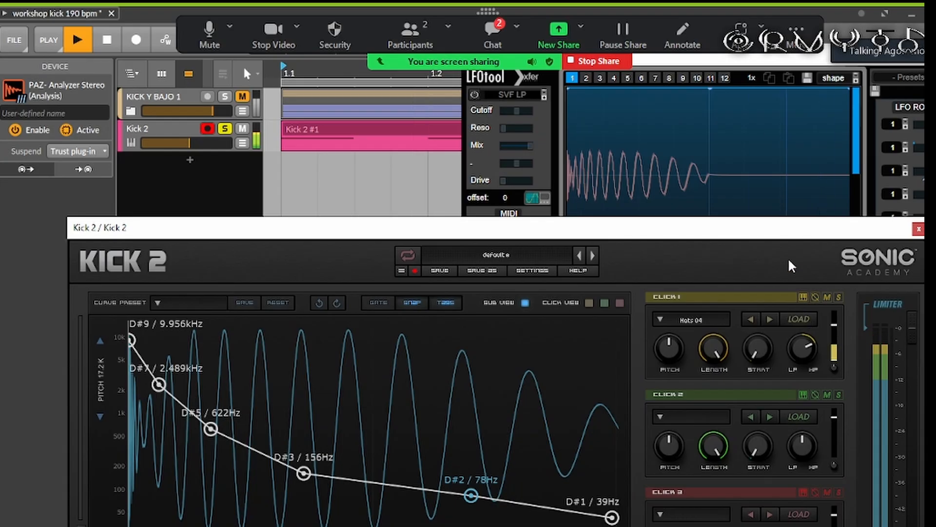
Step: Move the Kick 2 window up and shape Click 1's amplitude envelope into a faster decay with nodes at 0.31 and 0.04
left_click_drag(793, 223, 806, 182)
mouse_move(845, 278)
left_mouse_down()
mouse_move(845, 266)
mouse_move(846, 282)
left_mouse_up()
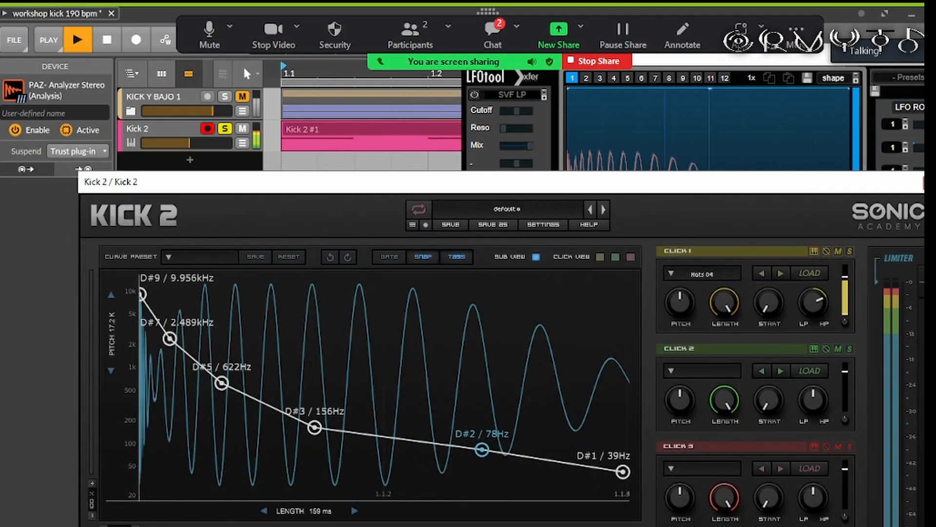
left_click(601, 257)
left_click_drag(324, 358, 286, 437)
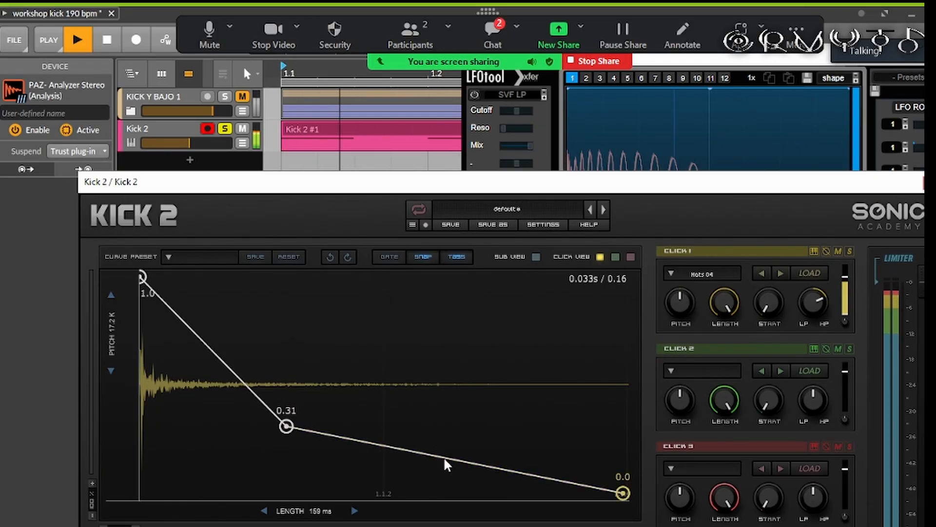
left_click_drag(444, 458, 450, 485)
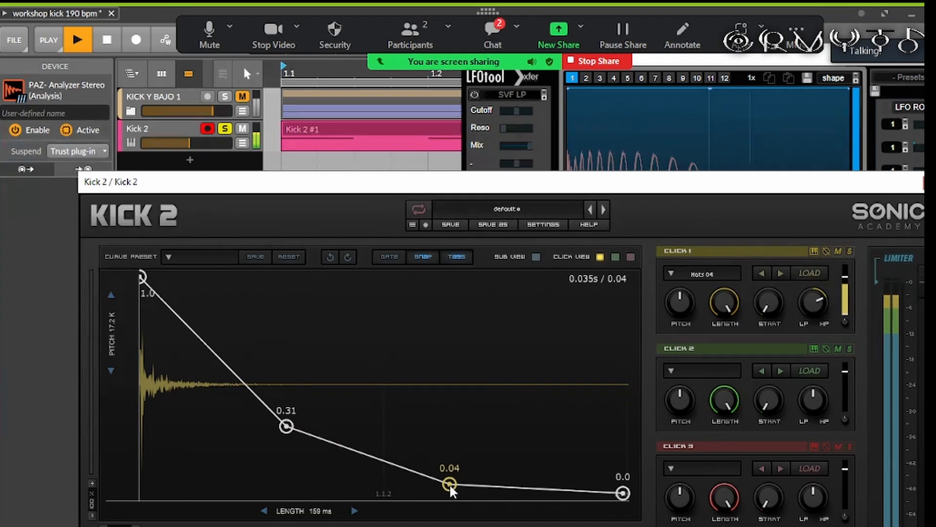
Step: Close the Kick 2 window to uncover the PAZ Analyzer, and stop playback
left_click_drag(839, 281, 822, 177)
left_click(926, 183)
left_click(817, 208)
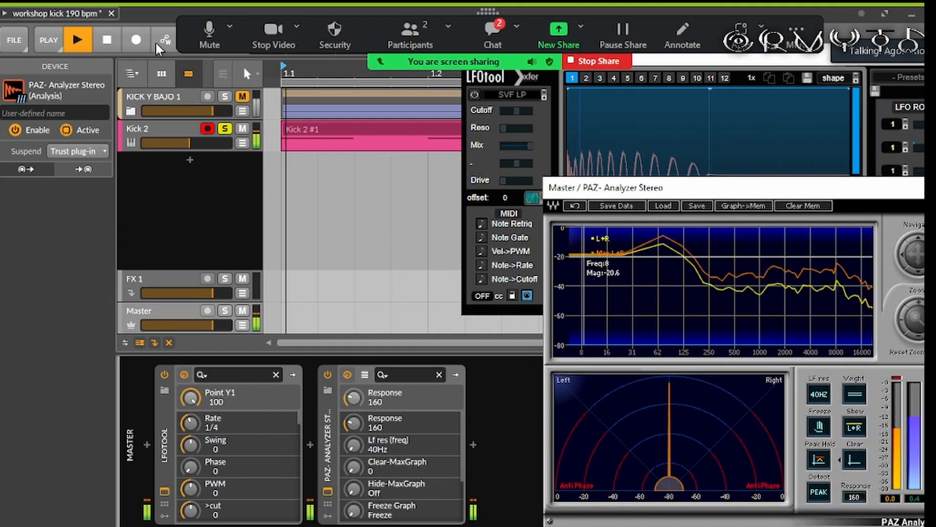
left_click(107, 40)
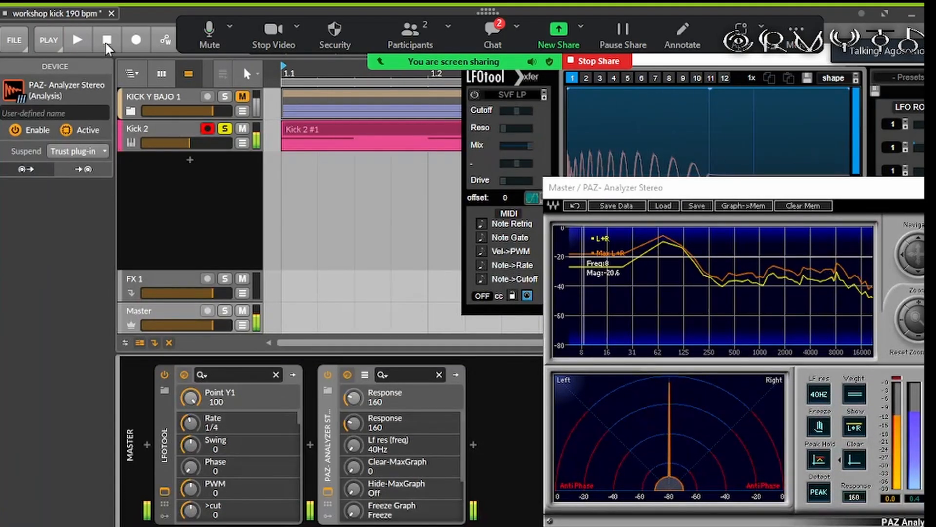
Step: Inspect the frequency and magnitude of the PAZ Analyzer curve at its low-end peak and on the slope around 125 Hz
left_click(664, 236)
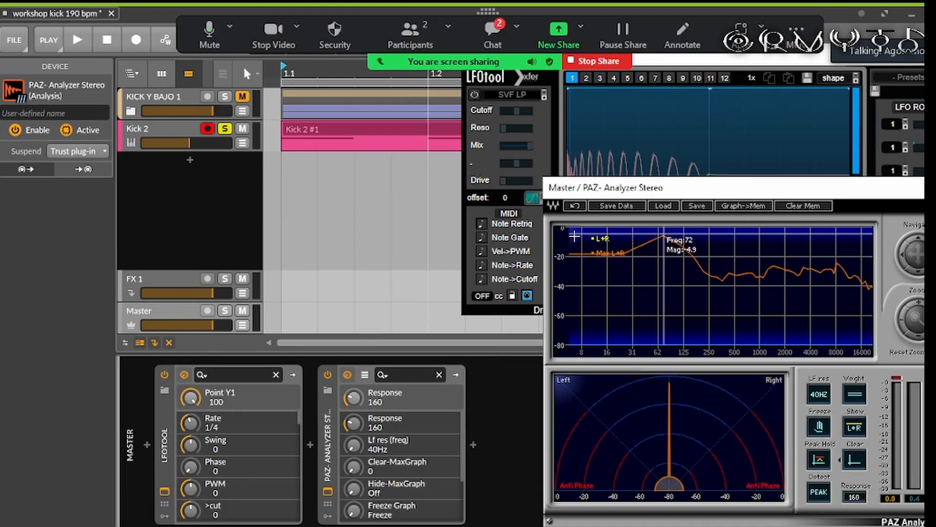
left_click(653, 237)
left_click(662, 235)
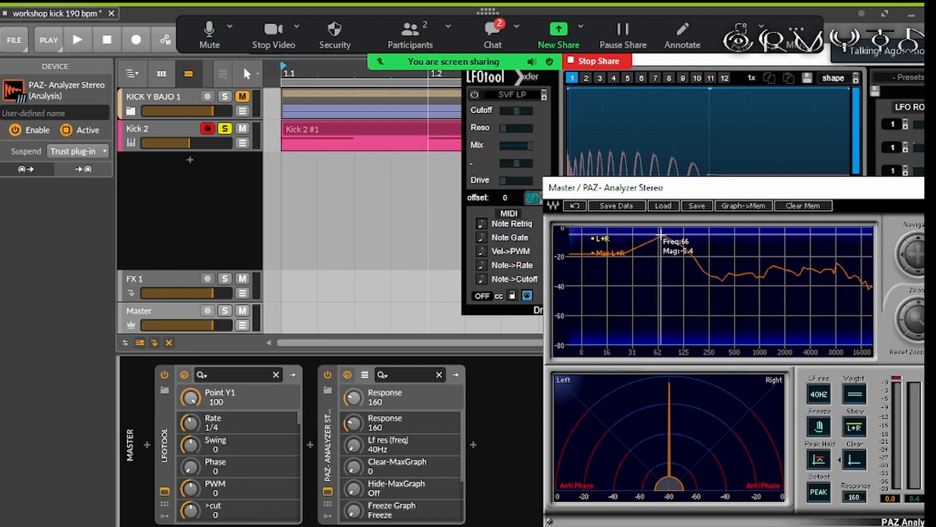
left_click(658, 234)
left_click(691, 256)
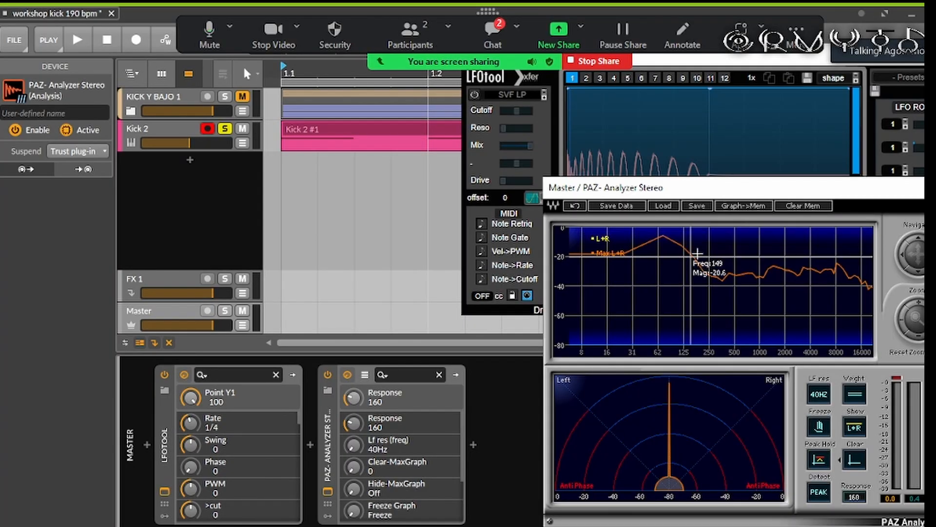
left_click(681, 252)
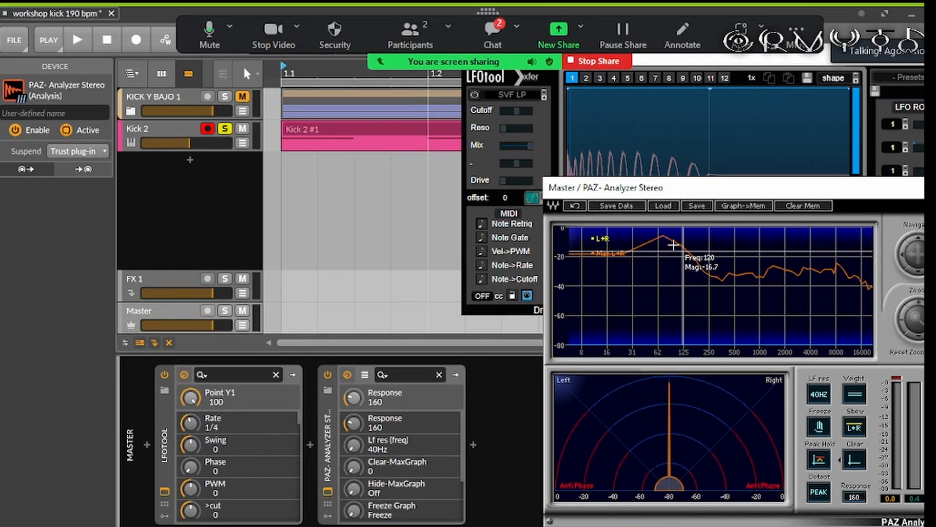
left_click(684, 248)
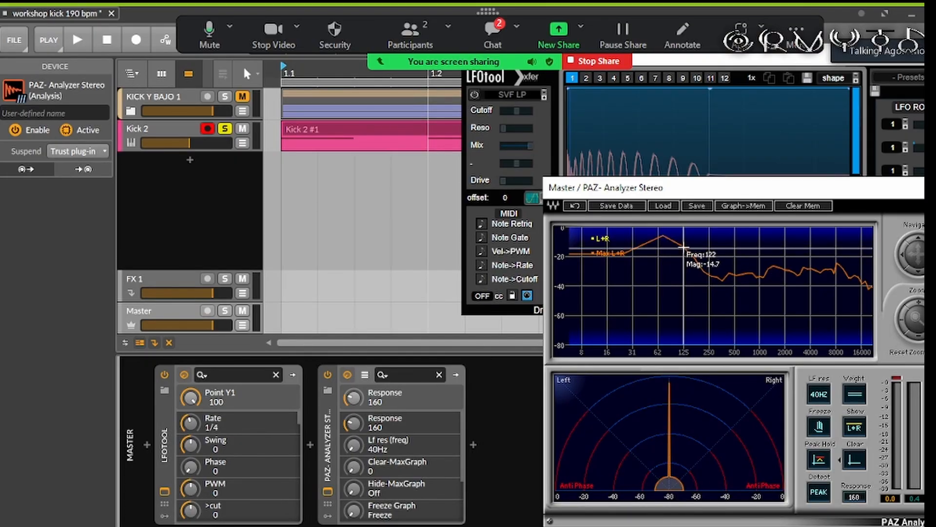
left_click(663, 230)
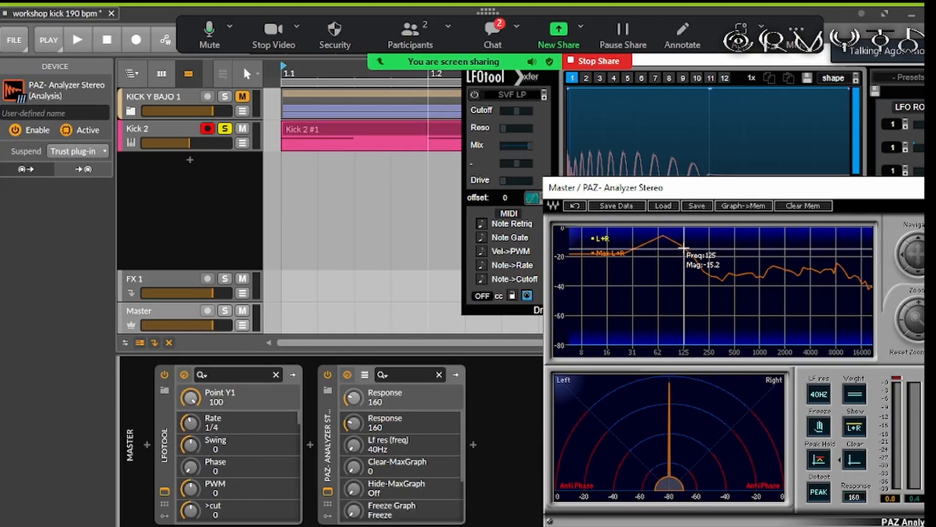
left_click(684, 248)
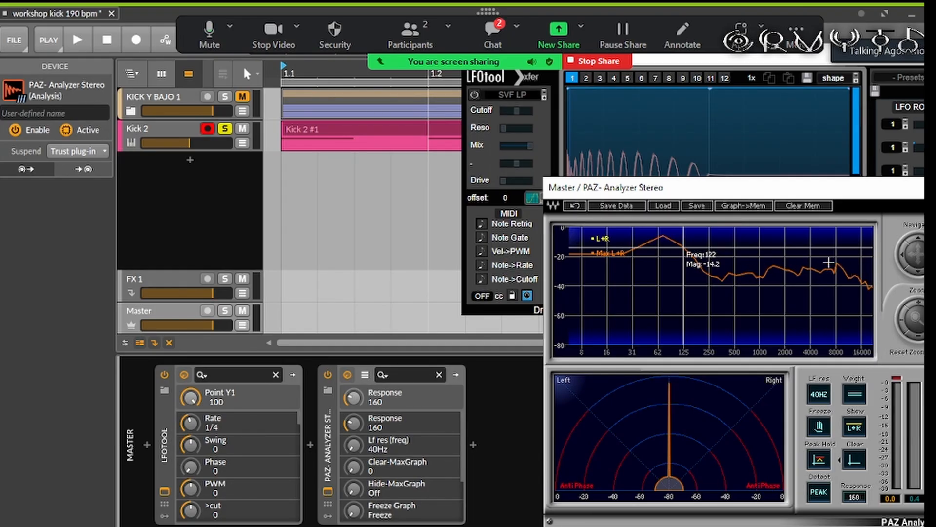
Step: Inspect the PAZ Analyzer curve around 1.4 kHz and at the high-frequency peak near 8 kHz, and close the analyzer
left_click(774, 265)
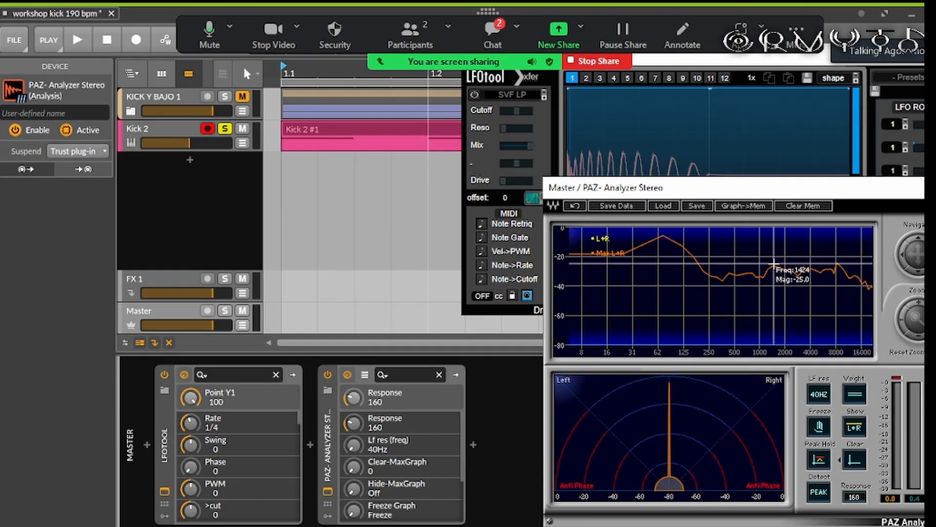
left_click(839, 266)
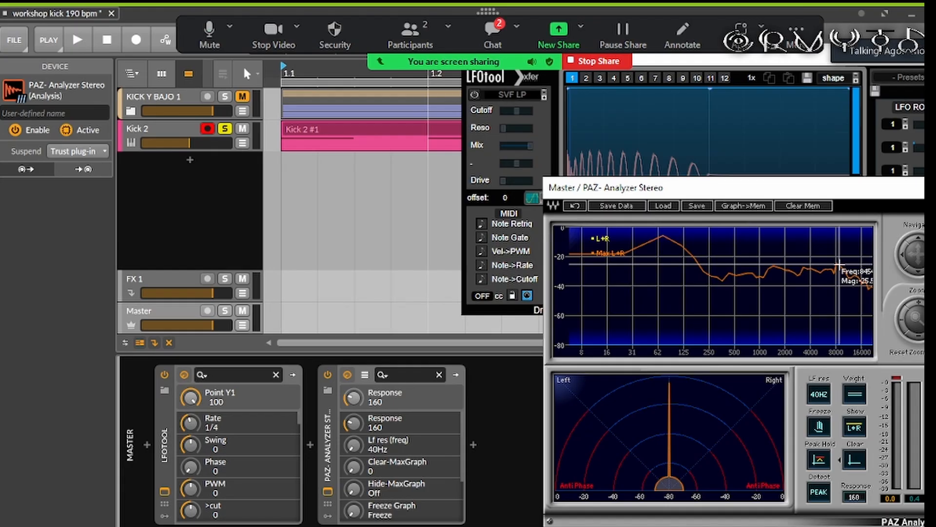
left_click(924, 187)
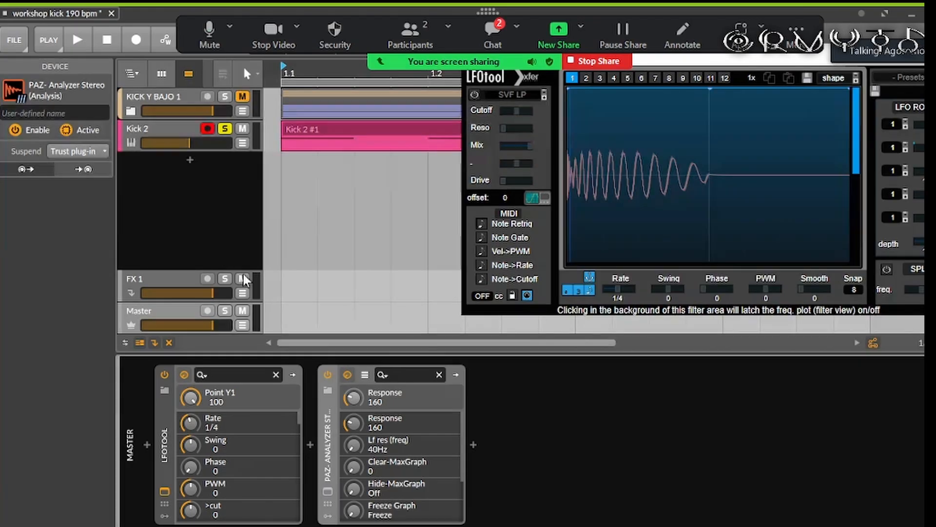
Step: Show the Kick 2 track's device chain and audition the kick, leaving playback stopped
left_click(87, 37)
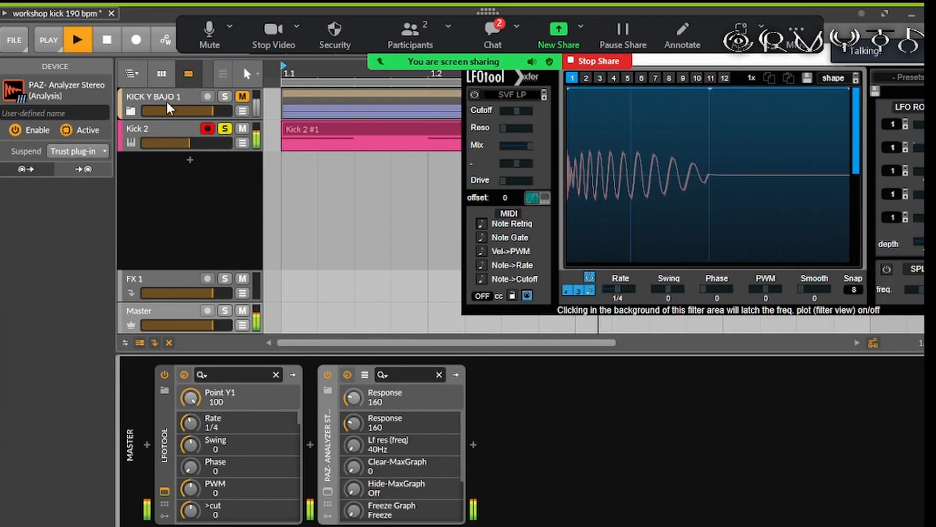
left_click(158, 132)
left_click(310, 444)
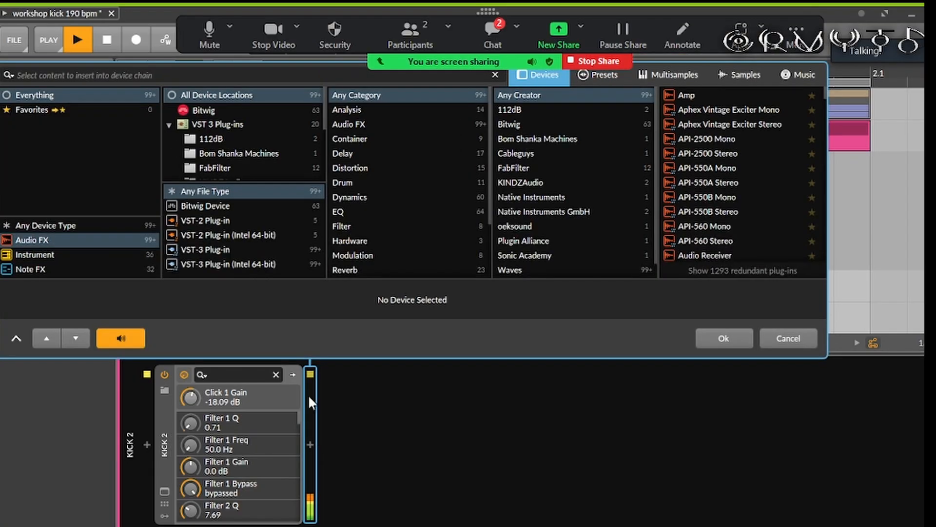
left_click(802, 345)
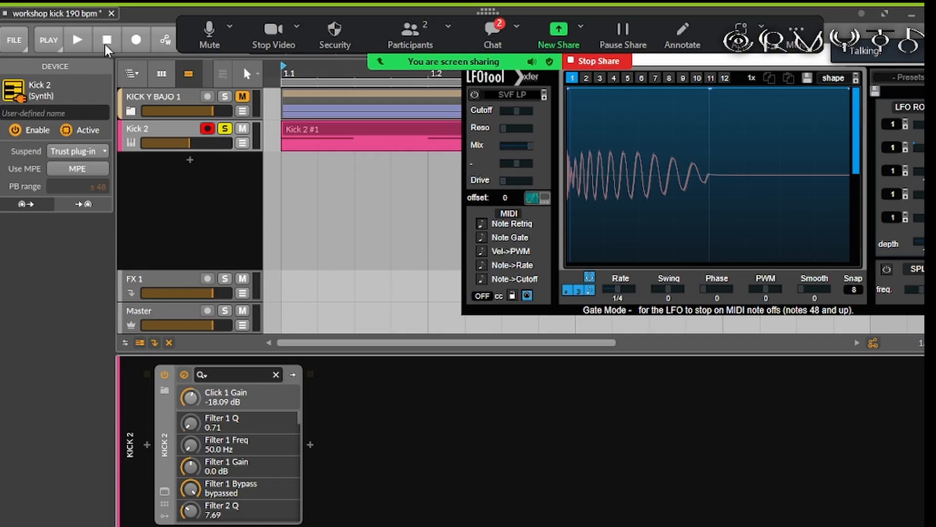
key("space")
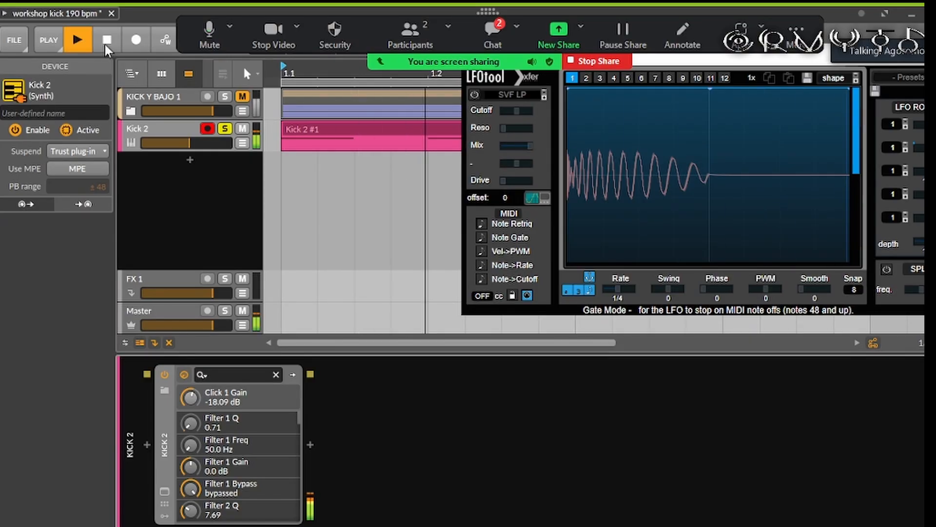
key("space")
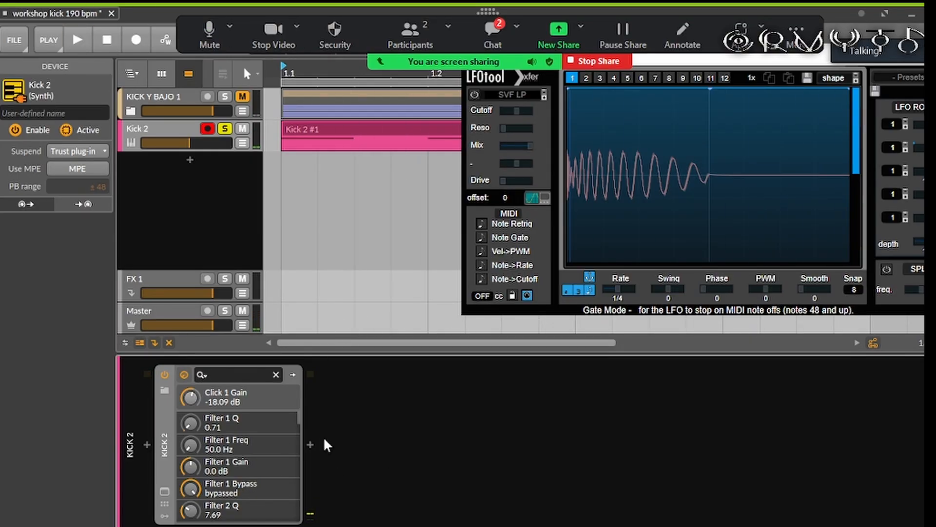
Step: Search the device browser for EQ and insert an EQ+ after the Kick 2 synth
left_click(311, 444)
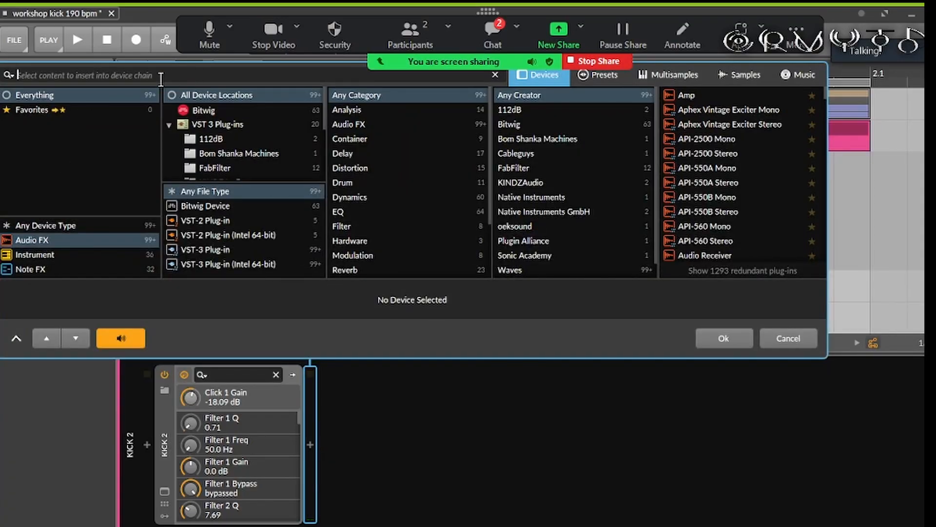
type("EQ")
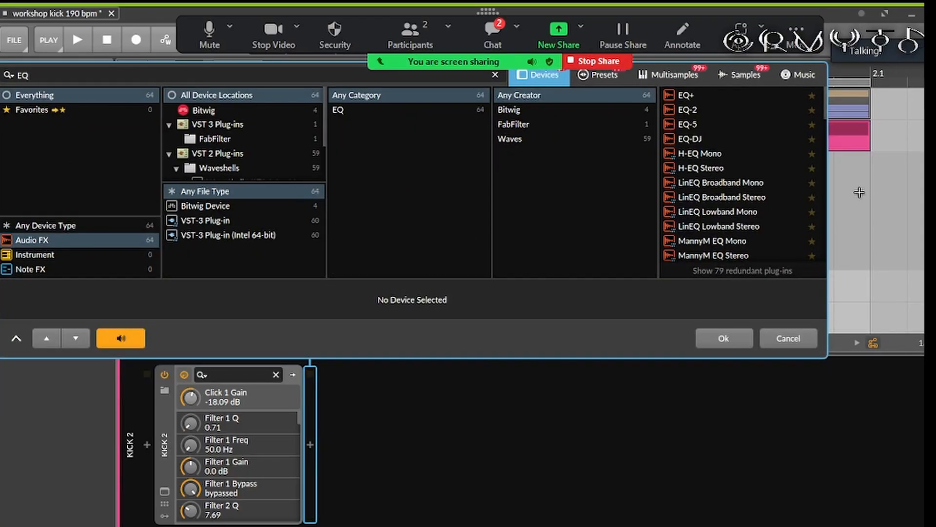
double_click(701, 94)
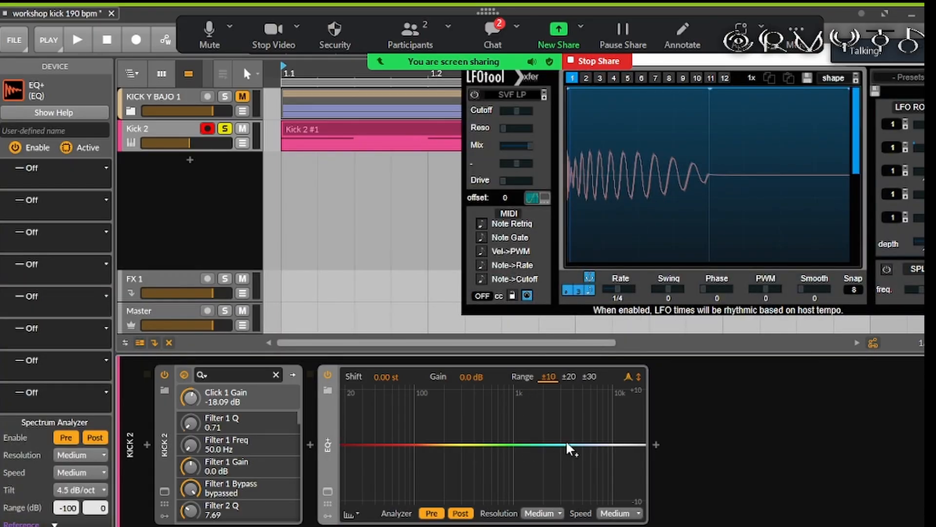
Step: Add a High-cut 4 band (24 dB/oct) in EQ+ at 14.4 kHz with Q 0.95, auditioning the kick
left_click(582, 443)
right_click(582, 443)
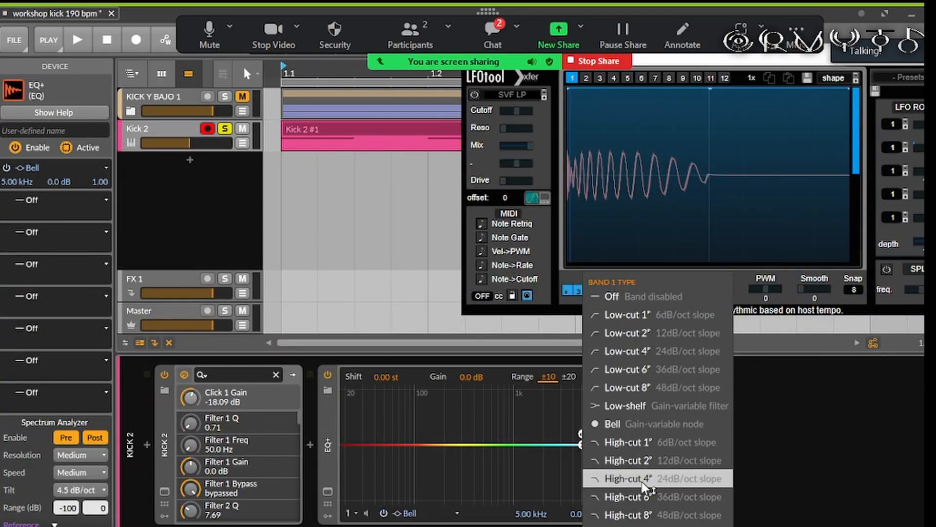
left_click(644, 479)
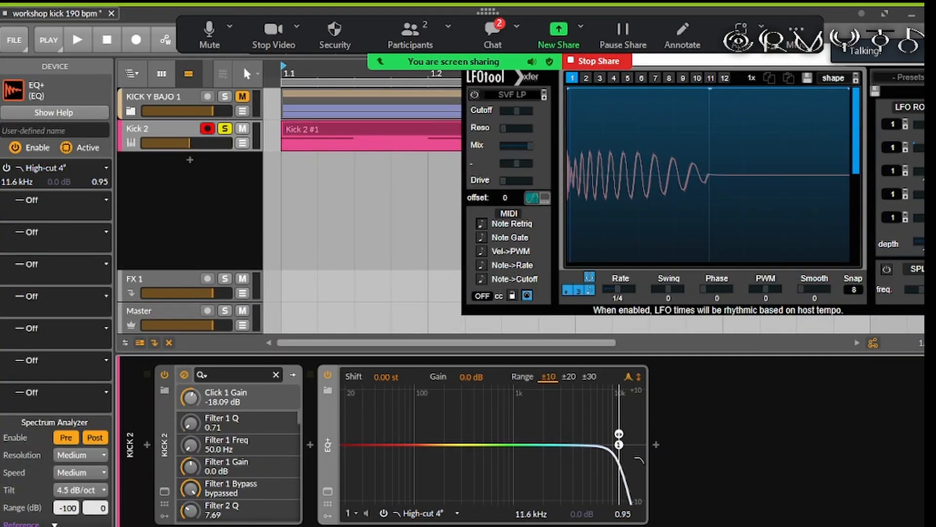
key("space")
left_click_drag(618, 444, 628, 445)
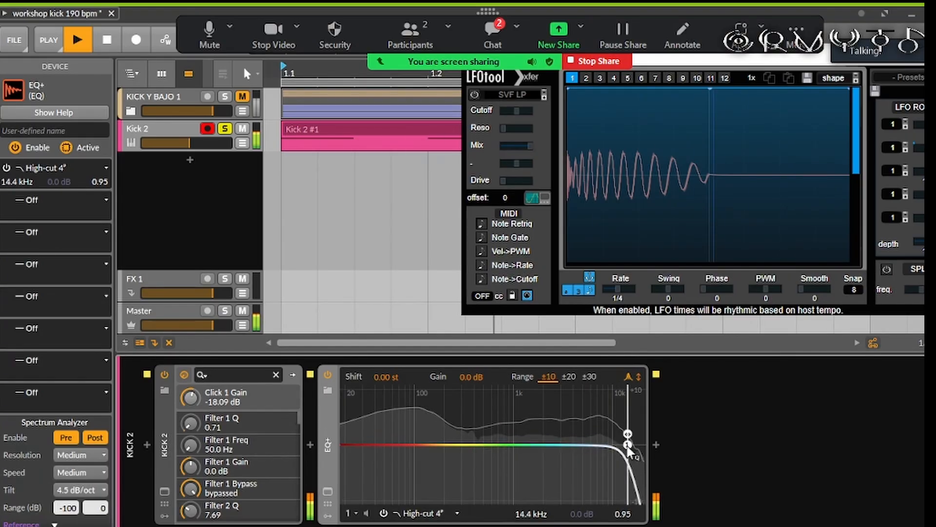
key("space")
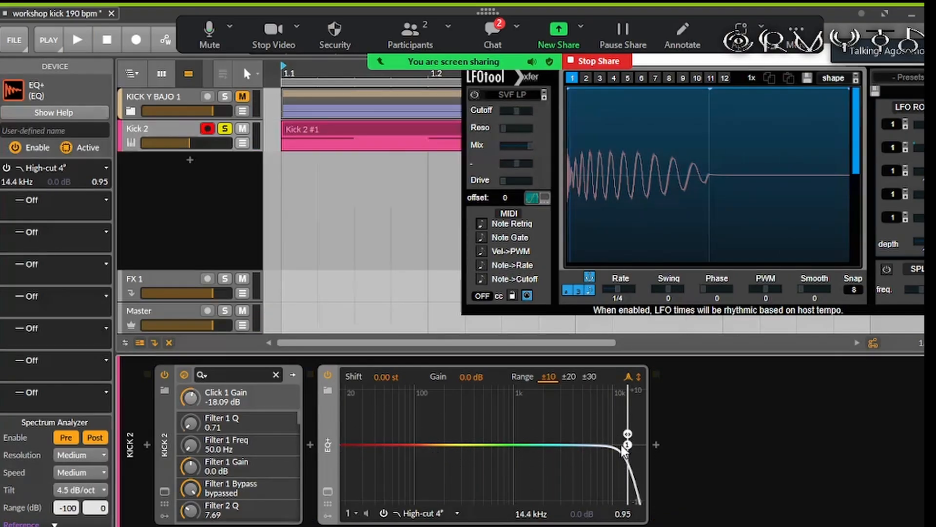
Step: Compare the Small and Huge resolutions of the EQ+ spectrum analyzer during playback and keep it on Huge
left_click(79, 456)
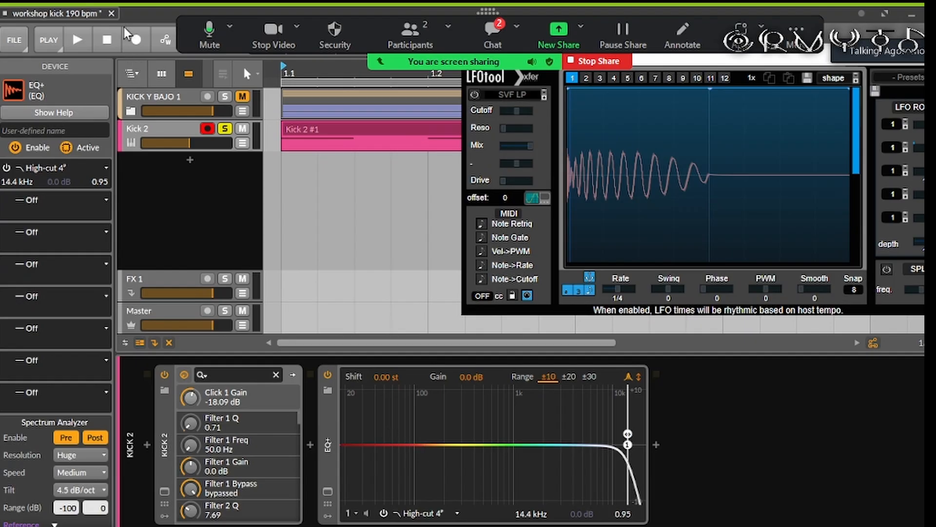
left_click(84, 39)
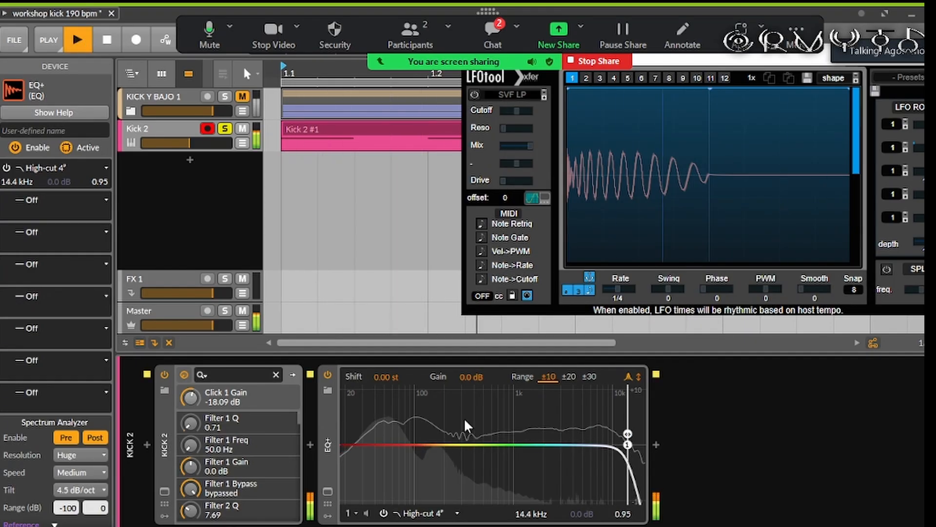
left_click(97, 455)
left_click(78, 471)
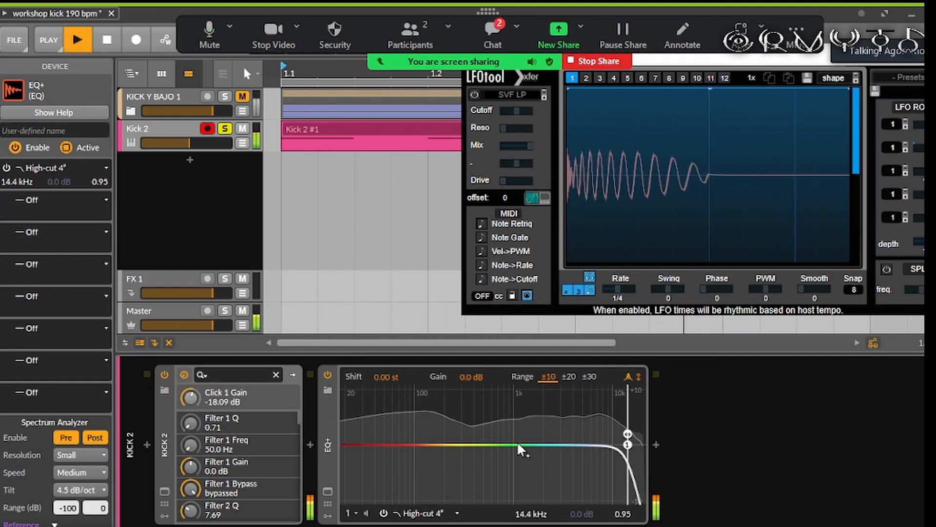
left_click(79, 472)
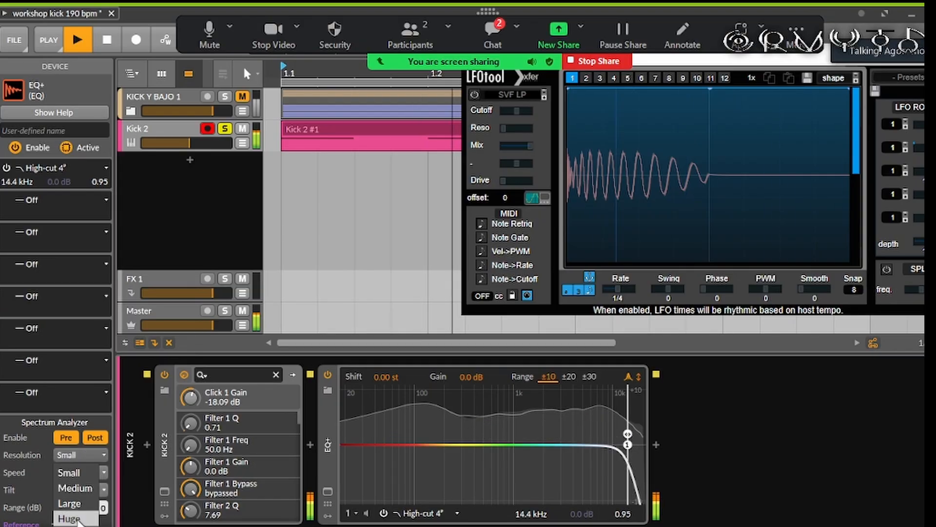
left_click(77, 518)
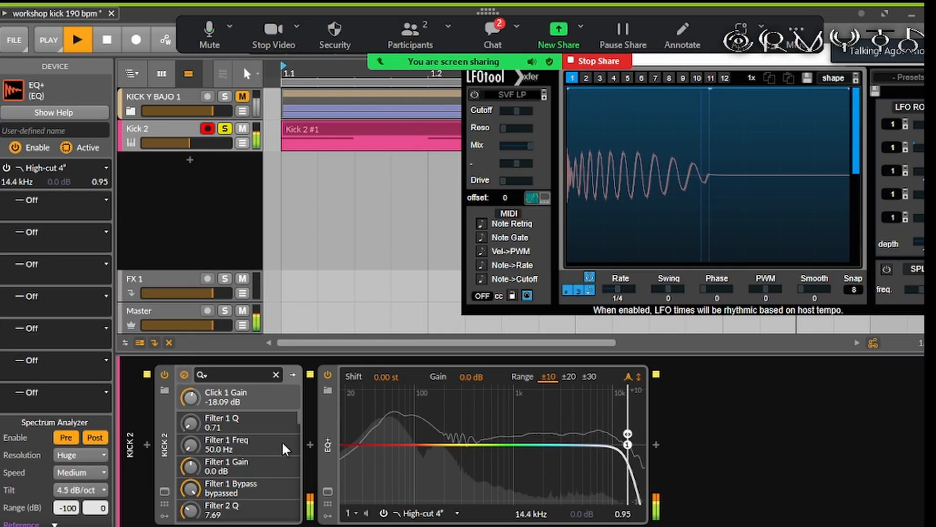
Step: Expand the EQ+ graph clear of the LFOTool window and add a narrow bell cut at 6.84 kHz, -5.0 dB, Q 7.87
left_click(326, 490)
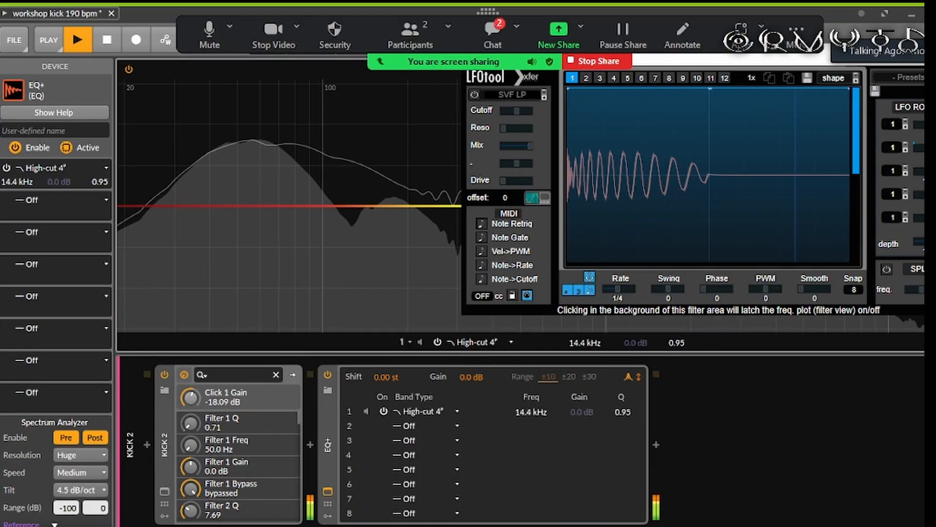
left_click_drag(822, 63, 706, 433)
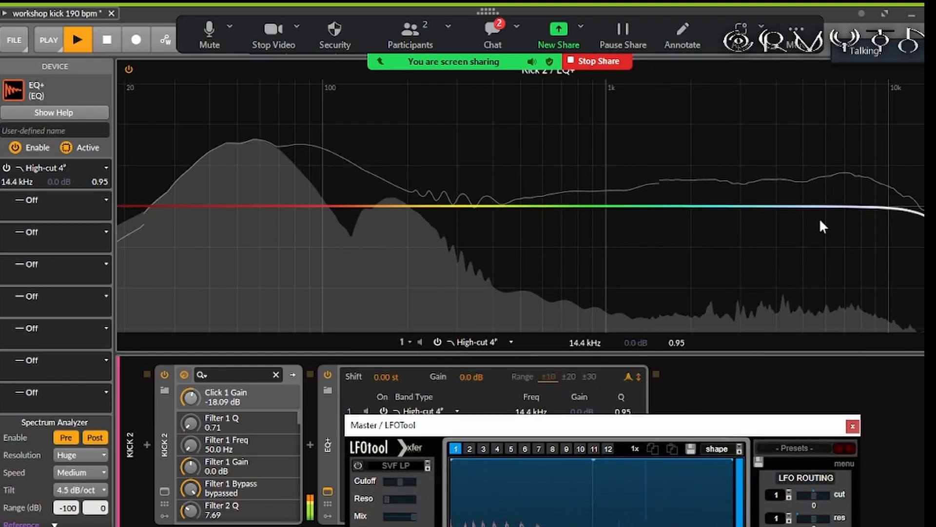
double_click(845, 177)
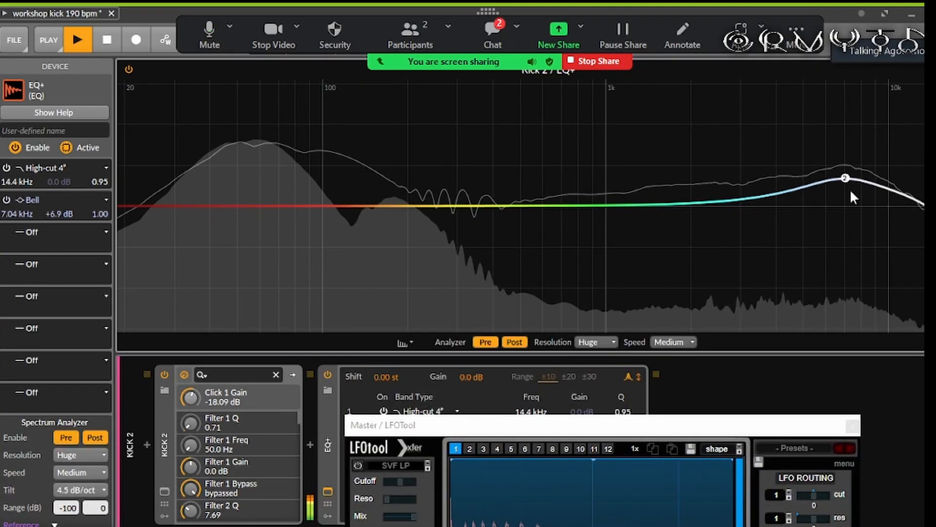
mouse_move(844, 175)
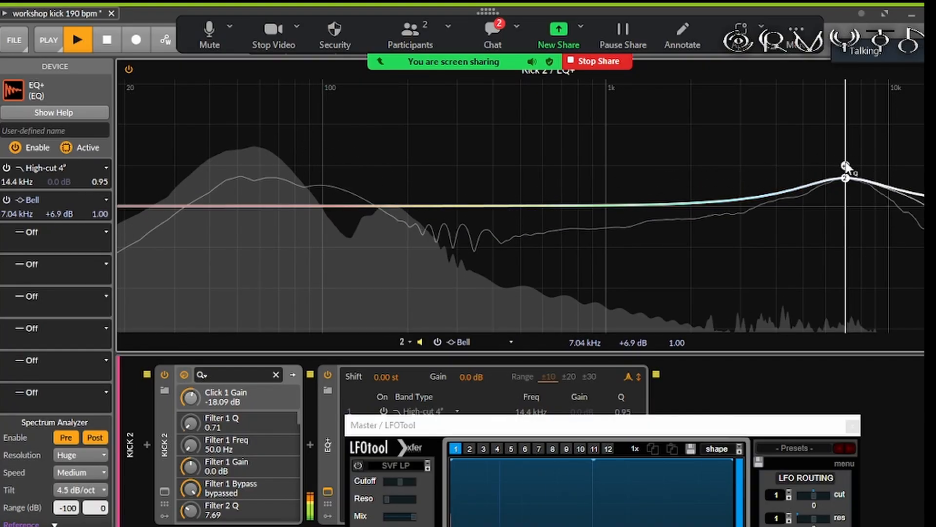
left_click_drag(846, 167, 850, 212)
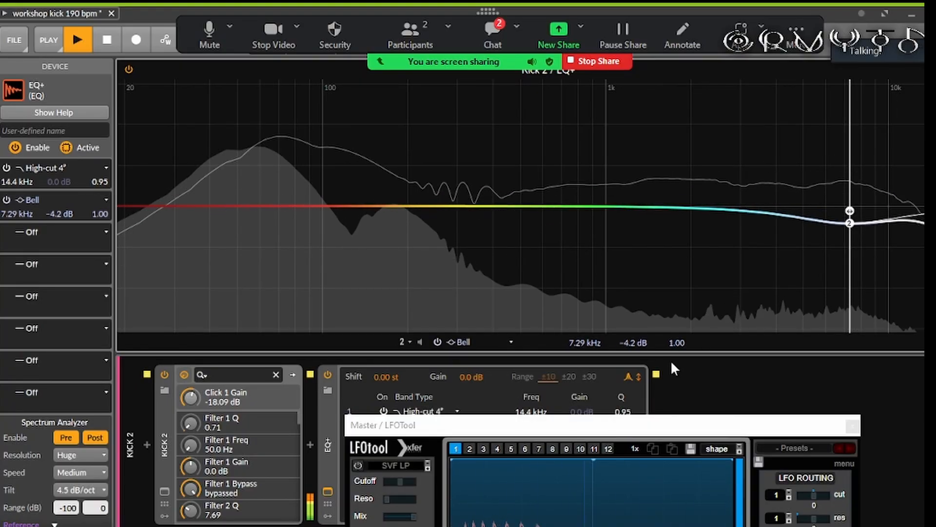
scroll(850, 224, "up", 10)
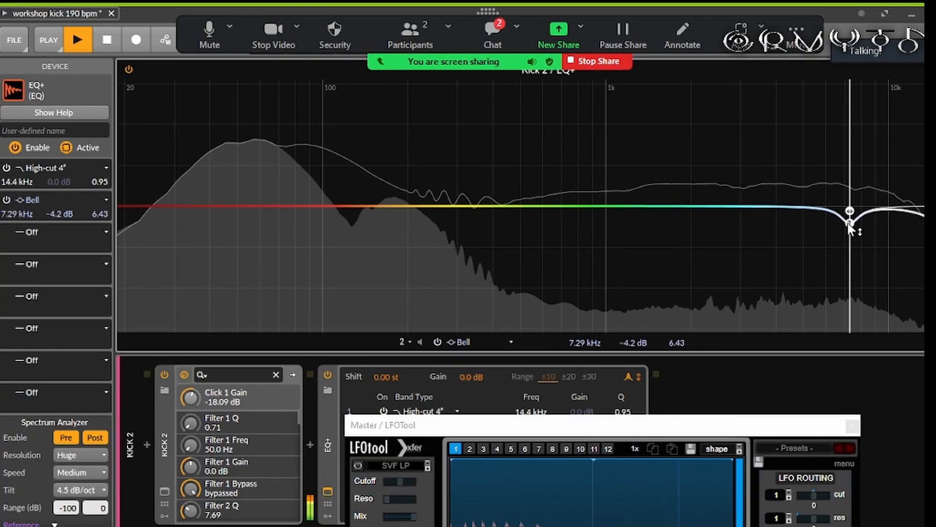
left_click_drag(677, 344, 681, 346)
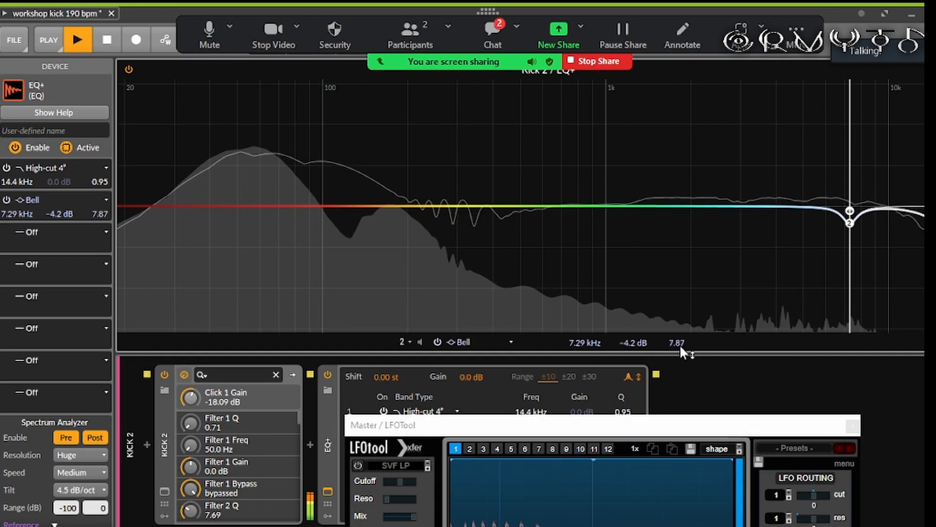
mouse_move(849, 222)
left_mouse_down()
mouse_move(870, 216)
mouse_move(841, 226)
left_mouse_up()
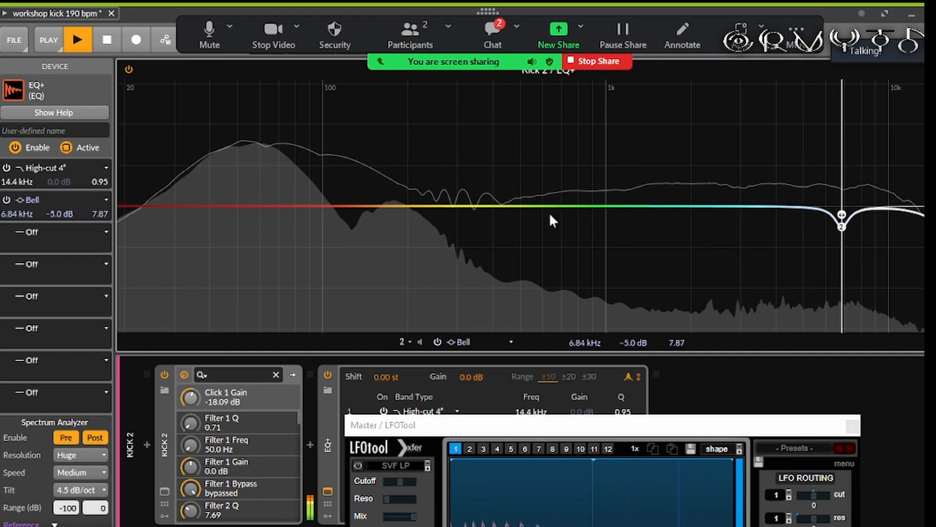
Step: Close the LFOTool window, reopen the PAZ Analyzer on the Master track and inspect its curve at about 120 Hz
left_click(852, 426)
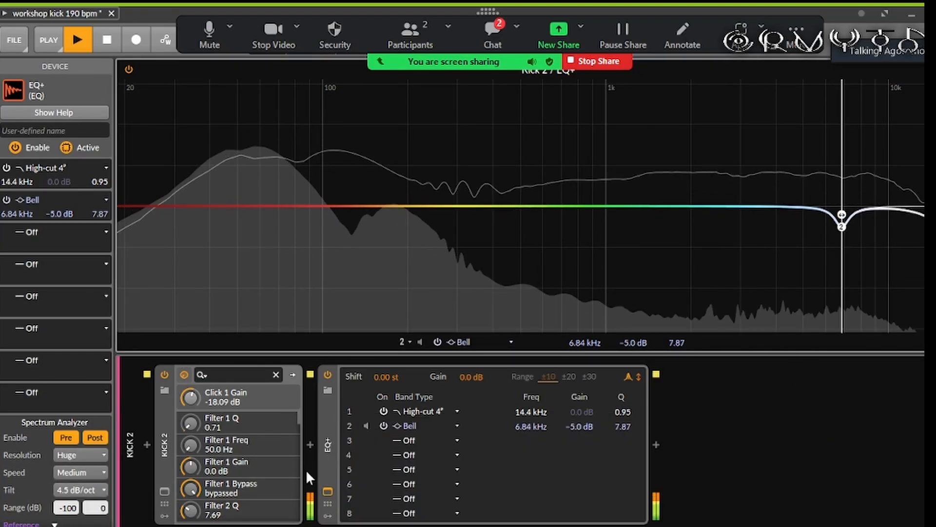
left_click(328, 490)
left_click(137, 308)
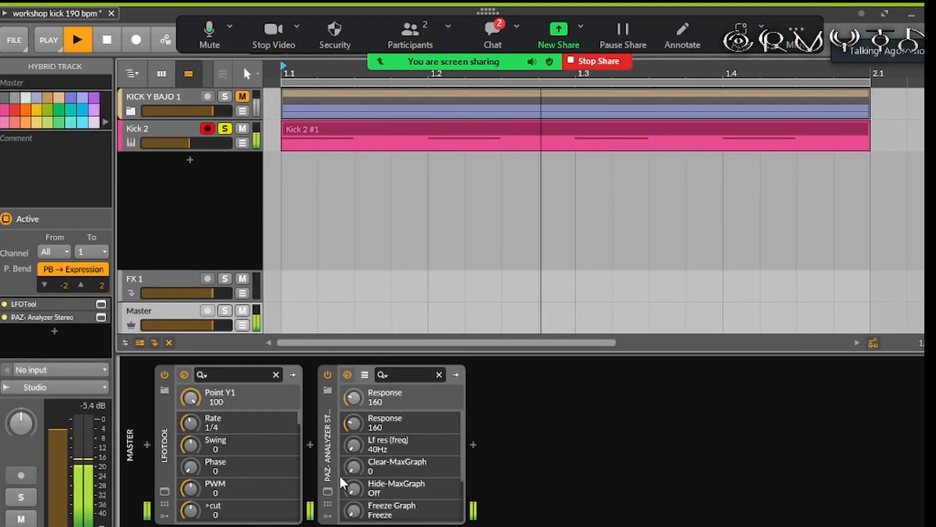
left_click(327, 491)
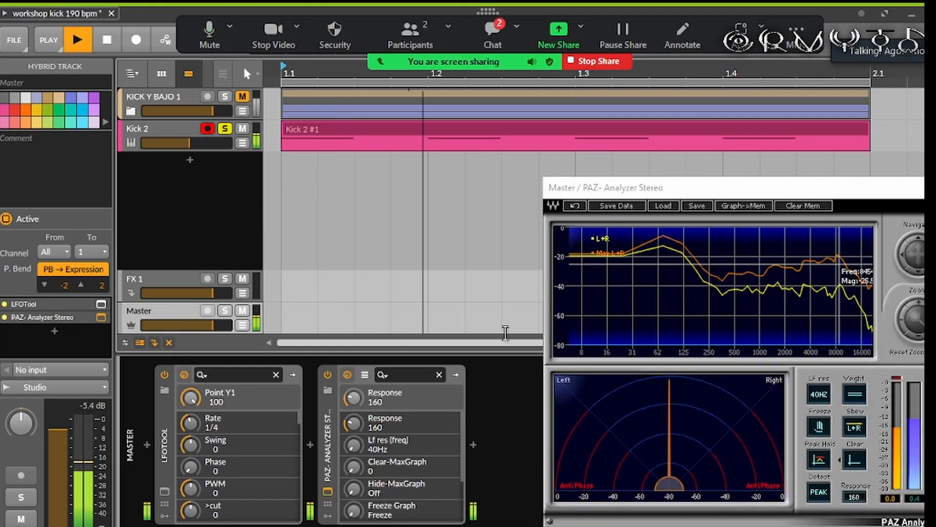
left_click(680, 245)
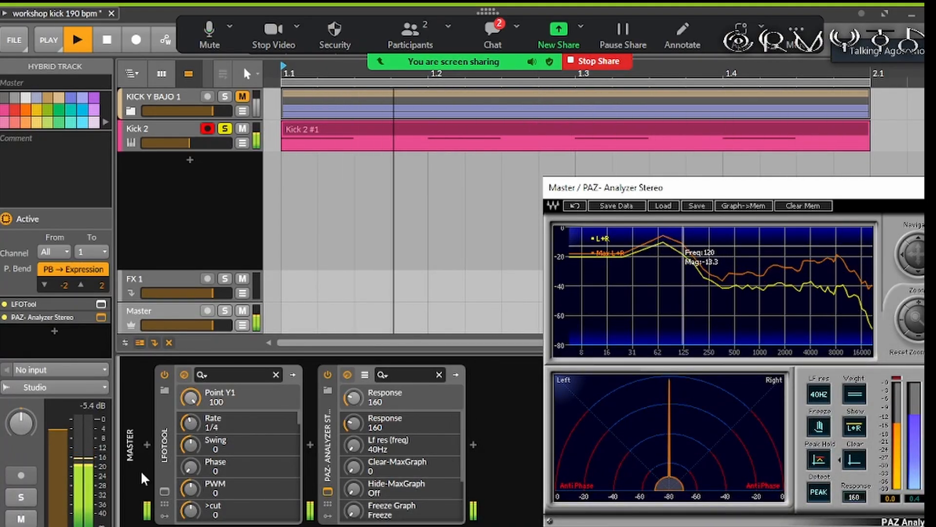
Step: Stop playback, move the PAZ Analyzer off the Kick 2 EQ+ graph and add a bell band at 120 Hz
left_click(140, 132)
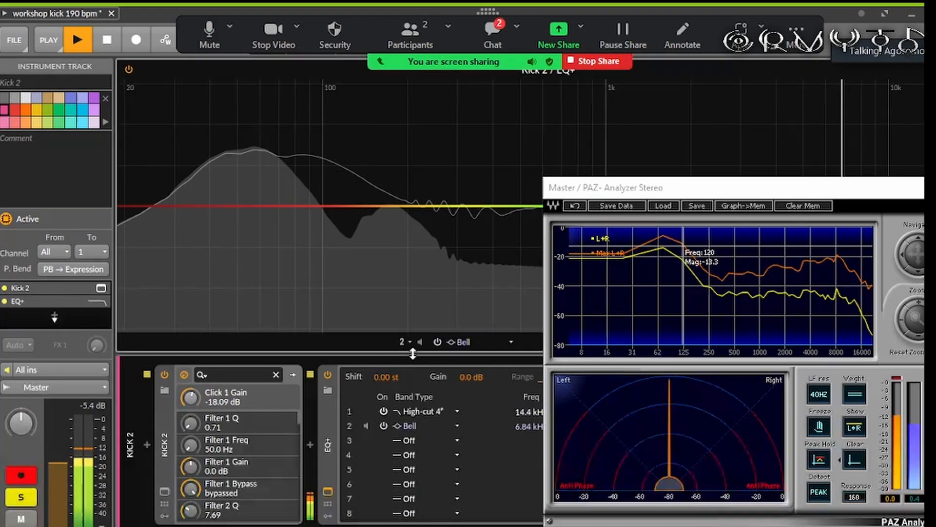
key("space")
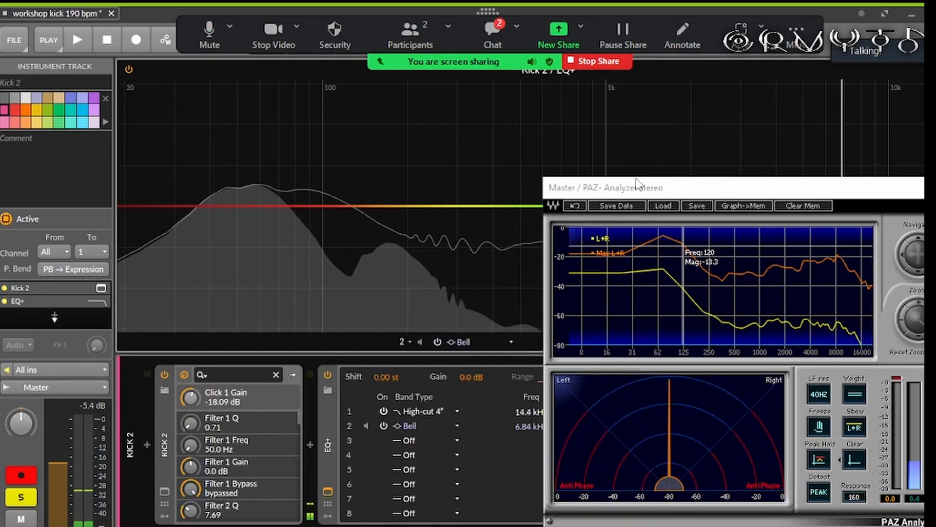
left_click_drag(634, 190, 597, 419)
double_click(315, 206)
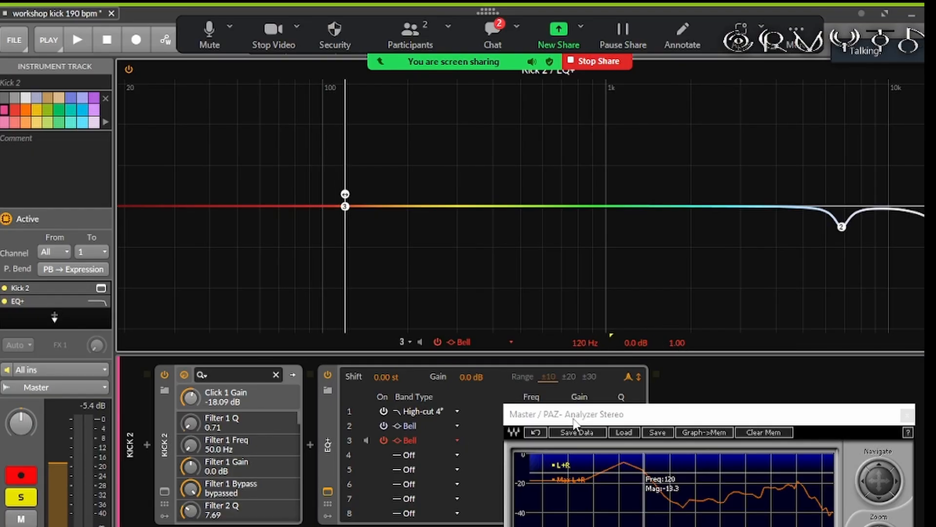
Step: Move the PAZ Analyzer off the EQ+ device and set the 120 Hz bell to -9.9 dB with Q 10.09 during playback
left_click_drag(573, 419, 577, 522)
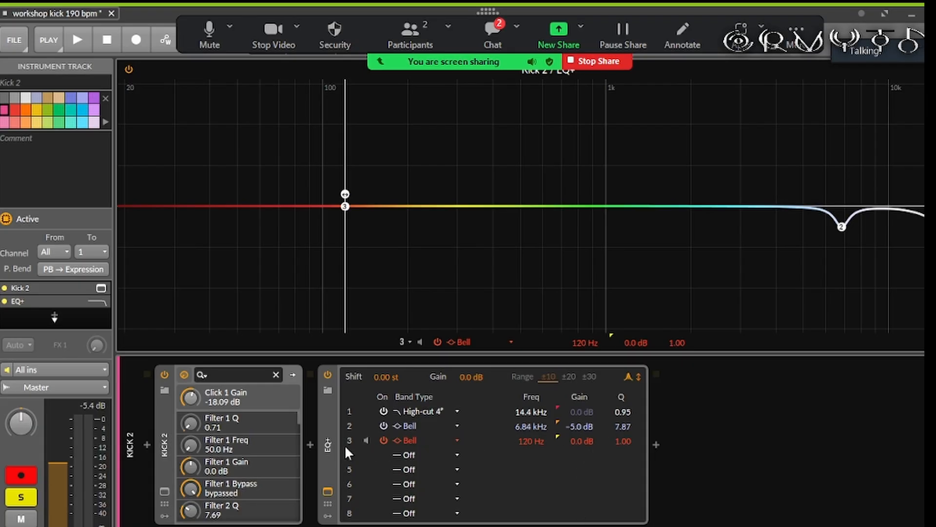
left_click_drag(620, 445, 621, 429)
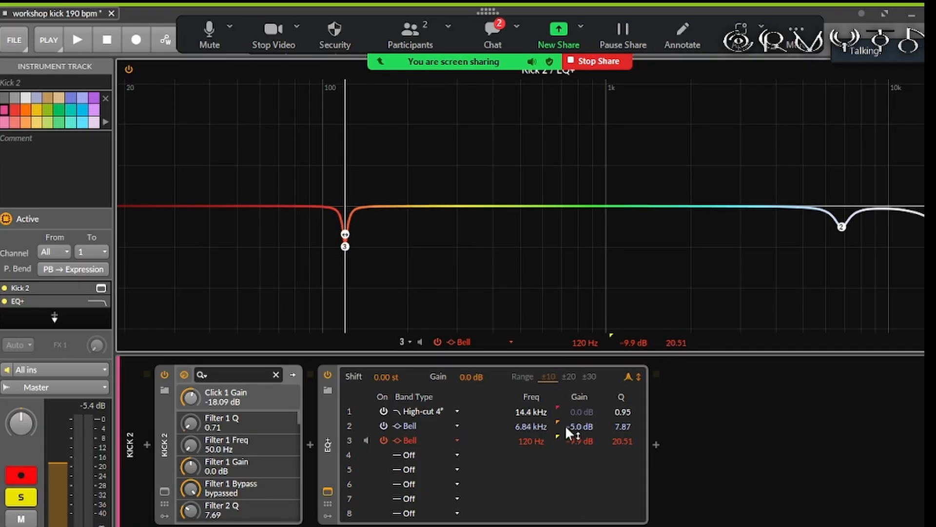
key("space")
left_click_drag(618, 441, 619, 476)
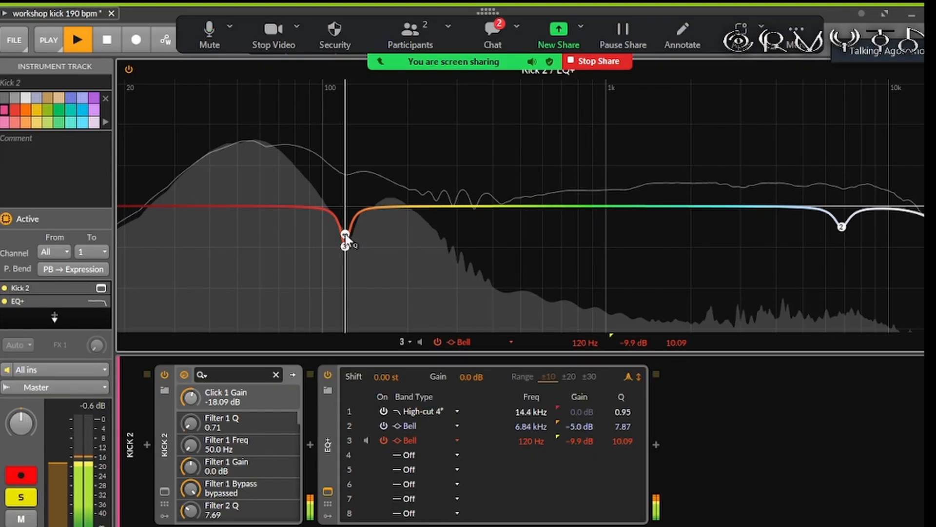
Step: Open the meeting chat to check its messages and minimize it again
left_click(345, 234)
left_click(489, 42)
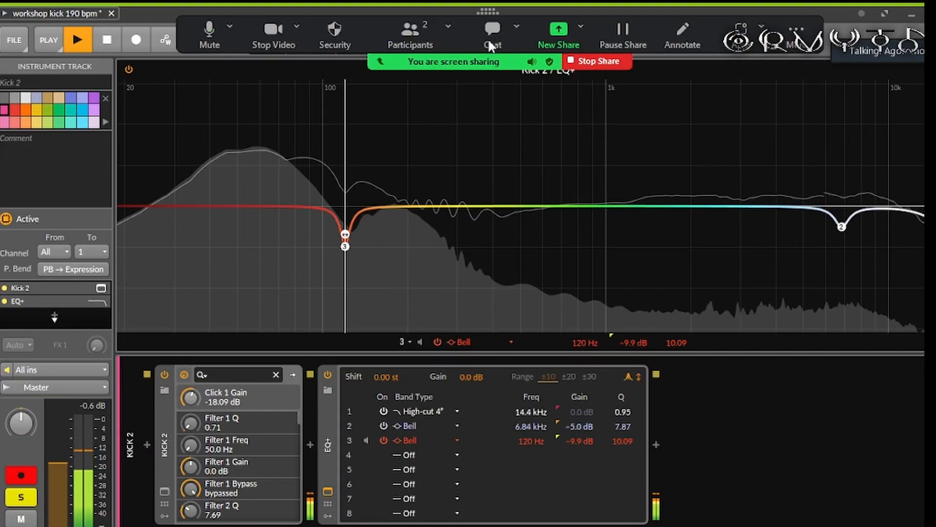
left_click(535, 154)
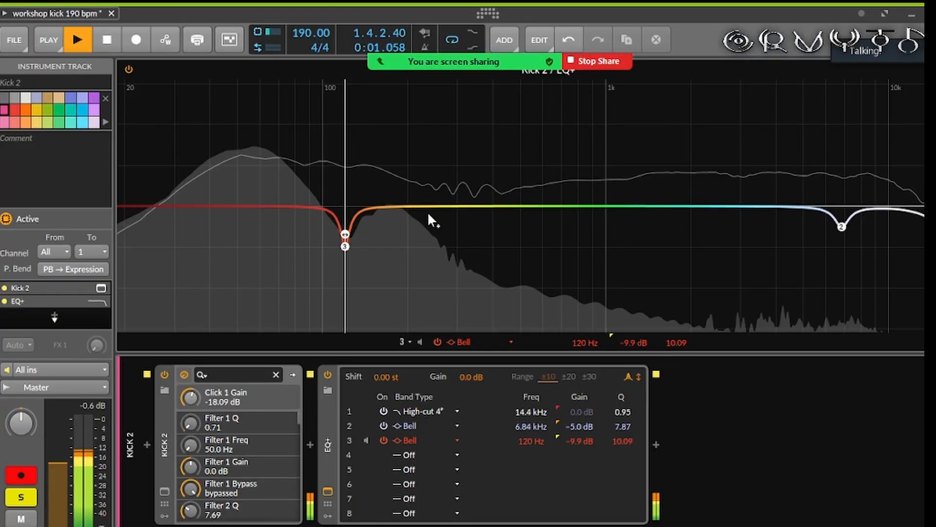
Step: Shift EQ+ band 3 to 131 Hz with a gain of -12.5 dB, soloing the band briefly while tuning it by ear
left_click_drag(347, 250, 366, 262)
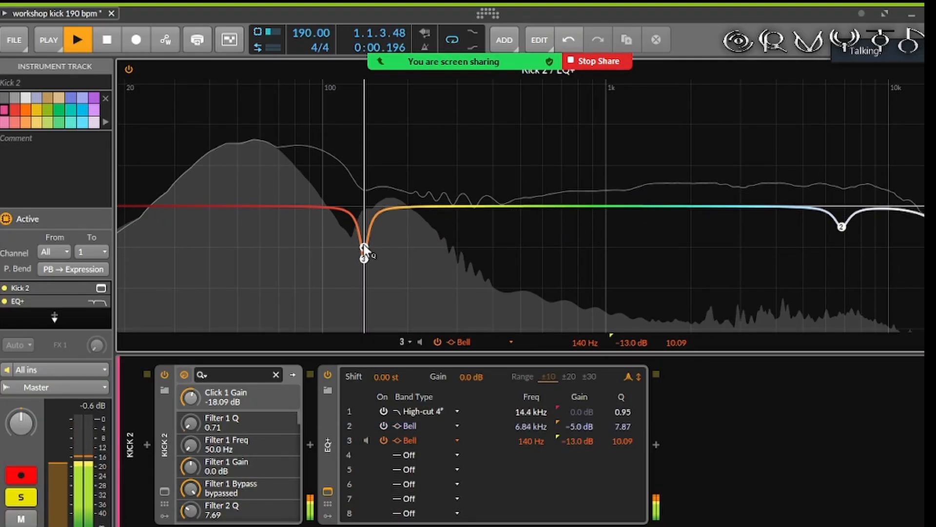
left_click(364, 245)
left_click(364, 245)
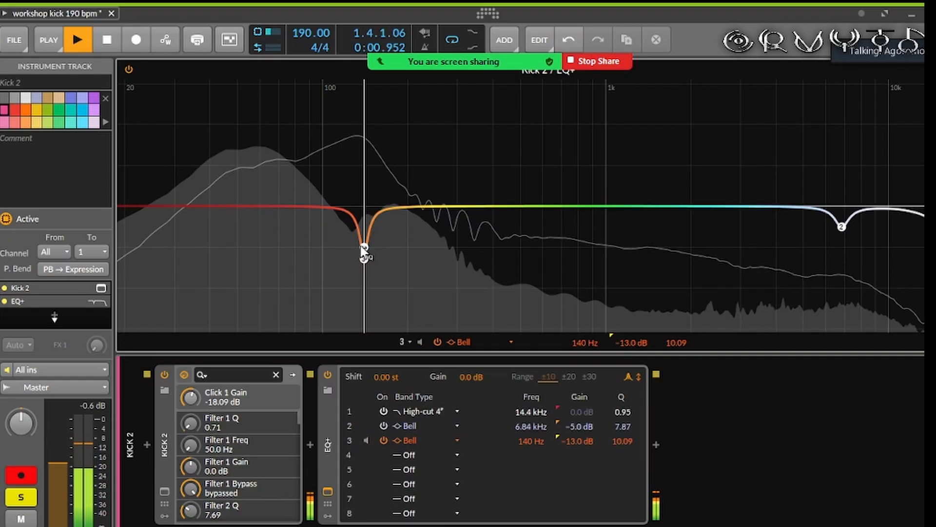
mouse_move(365, 260)
left_mouse_down()
mouse_move(418, 272)
mouse_move(356, 271)
left_mouse_up()
left_click(356, 258)
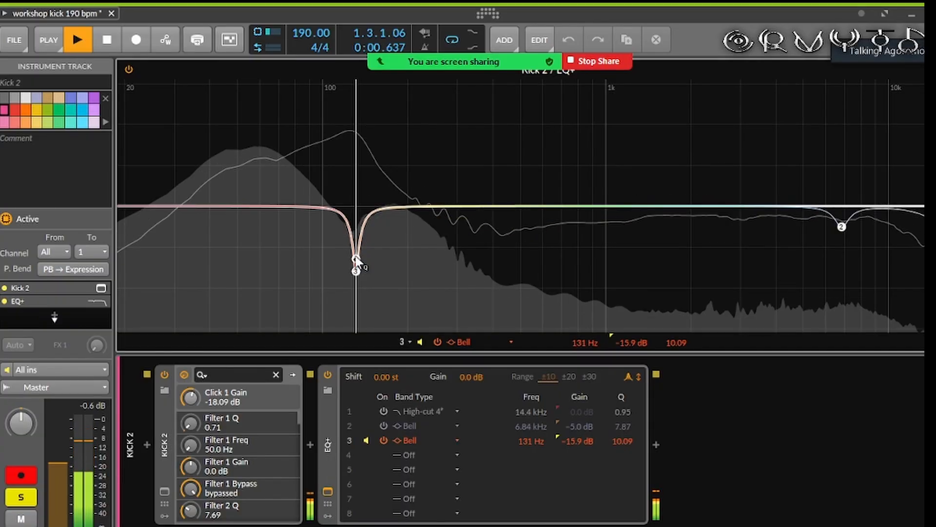
left_click(356, 258)
left_click_drag(356, 272, 355, 257)
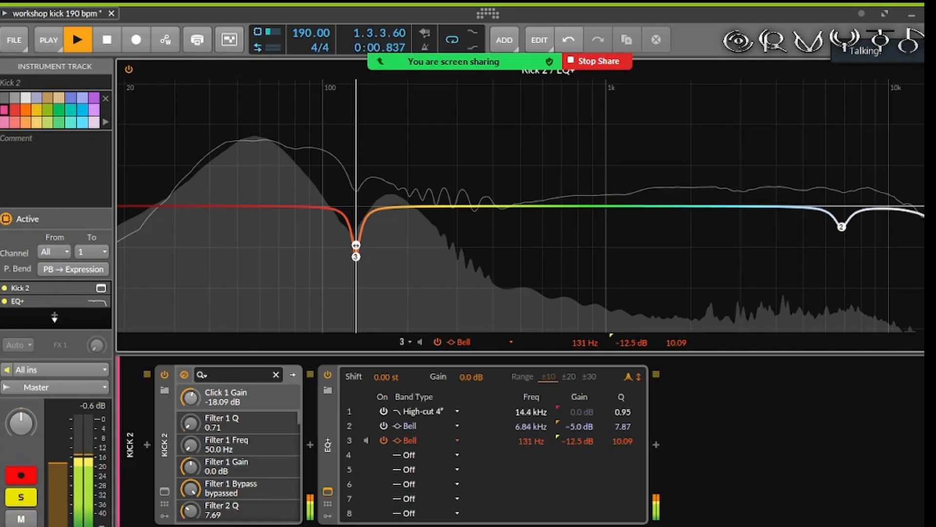
Step: Bring the PAZ Analyzer back up with EQ+ band 3 bypassed for comparison, and check the meeting chat
left_click_drag(771, 525, 710, 215)
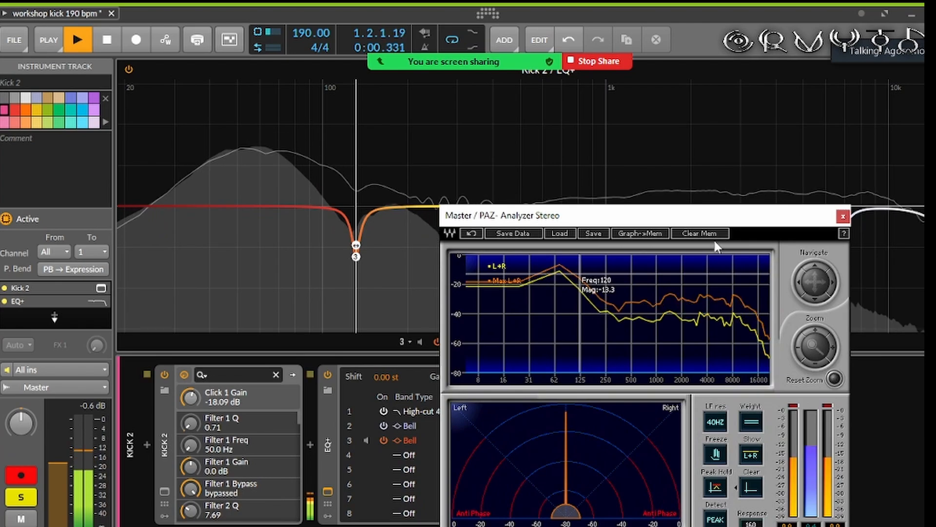
left_click(385, 439)
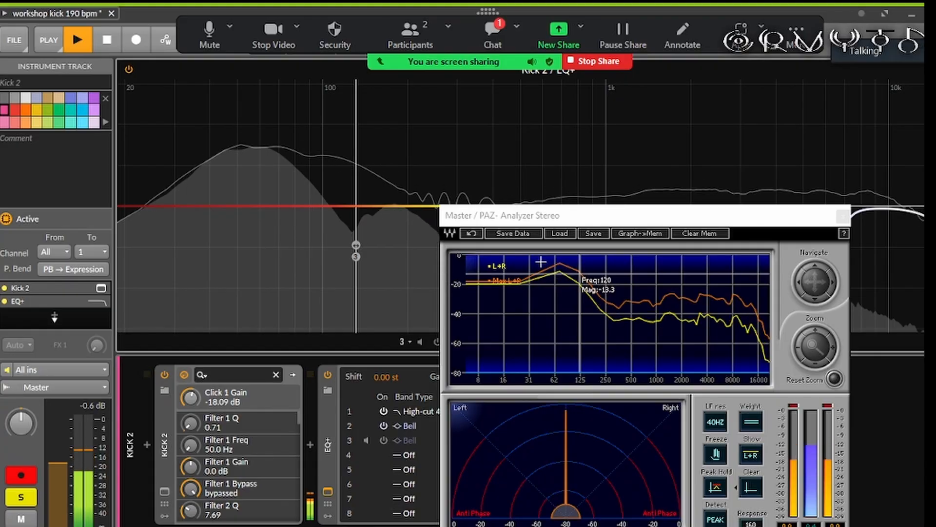
left_click(492, 34)
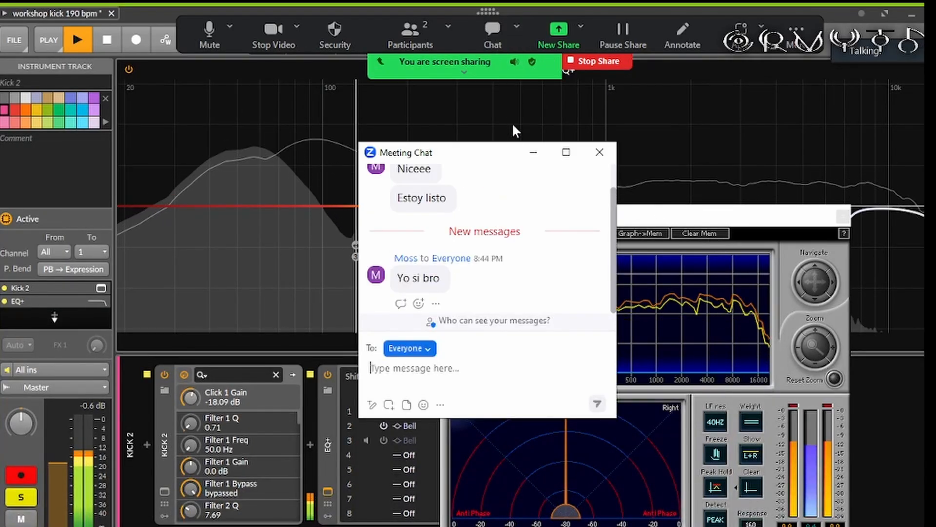
left_click(533, 154)
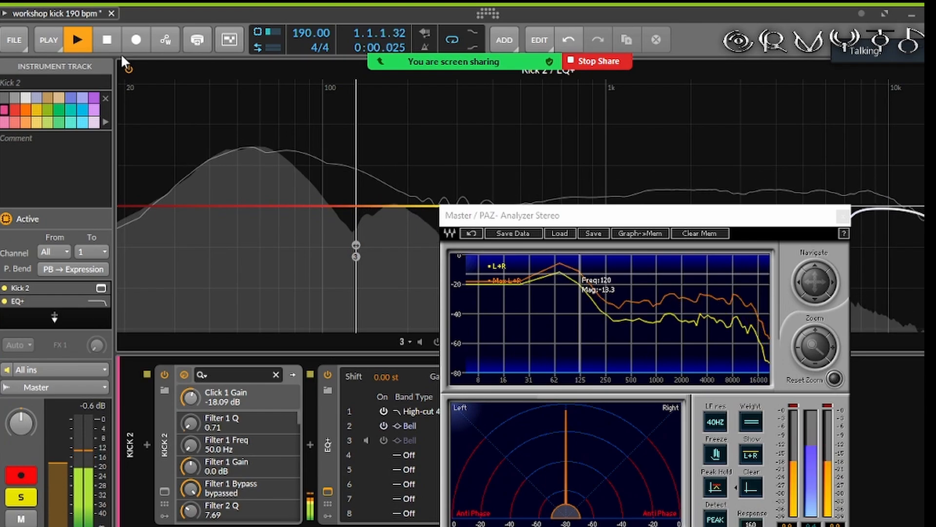
Step: Stop playback to inspect the PAZ Analyzer curve at about 118 Hz, and resume playback with EQ+ band 3 re-enabled
left_click(77, 39)
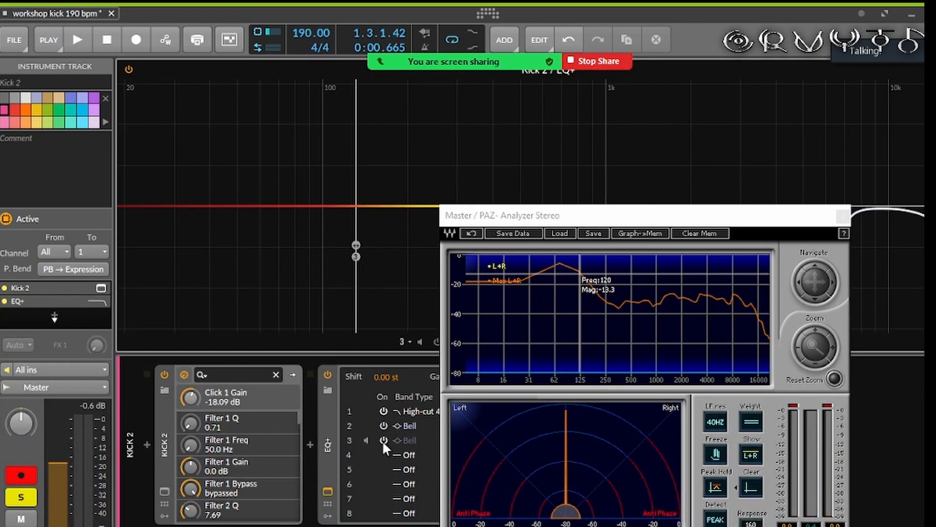
left_click(582, 295)
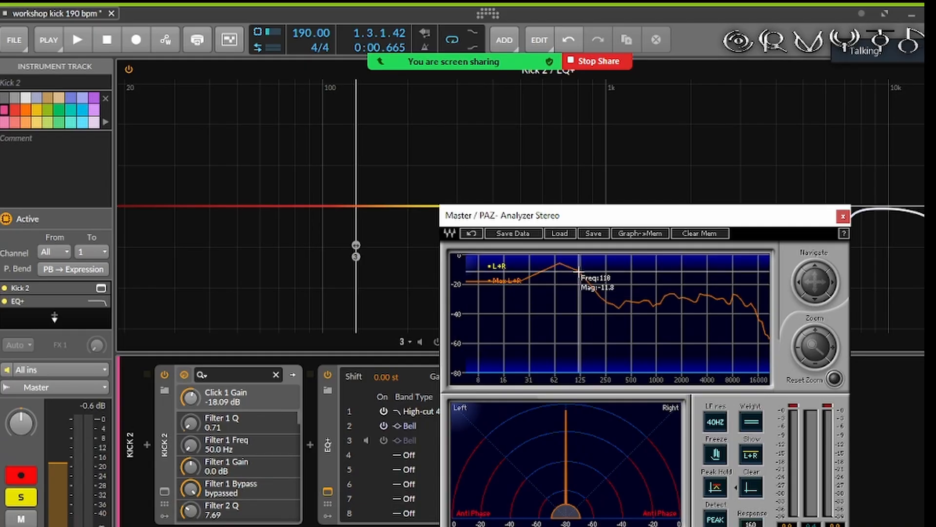
left_click(78, 41)
left_click(384, 440)
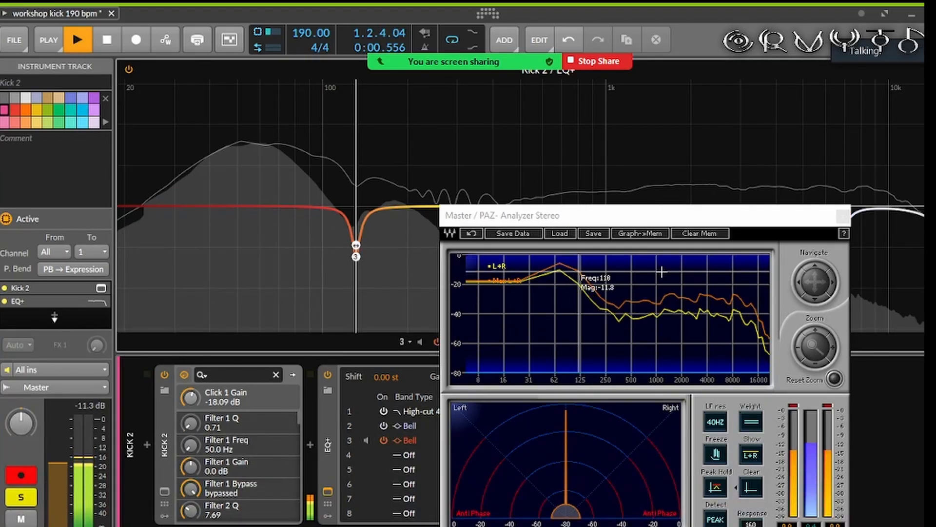
Step: Clear the PAZ Analyzer memory and restart playback to examine the kick's curve with the band 3 cut
left_click(695, 230)
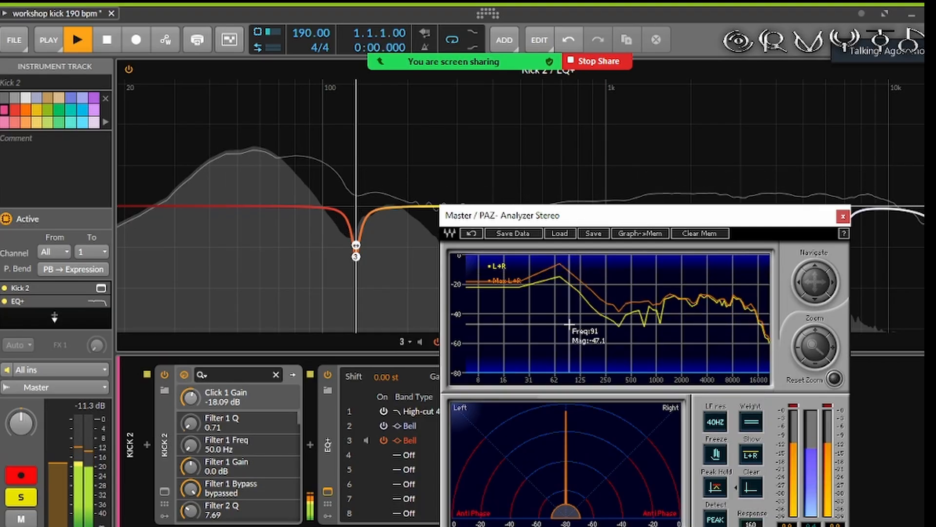
left_click(102, 37)
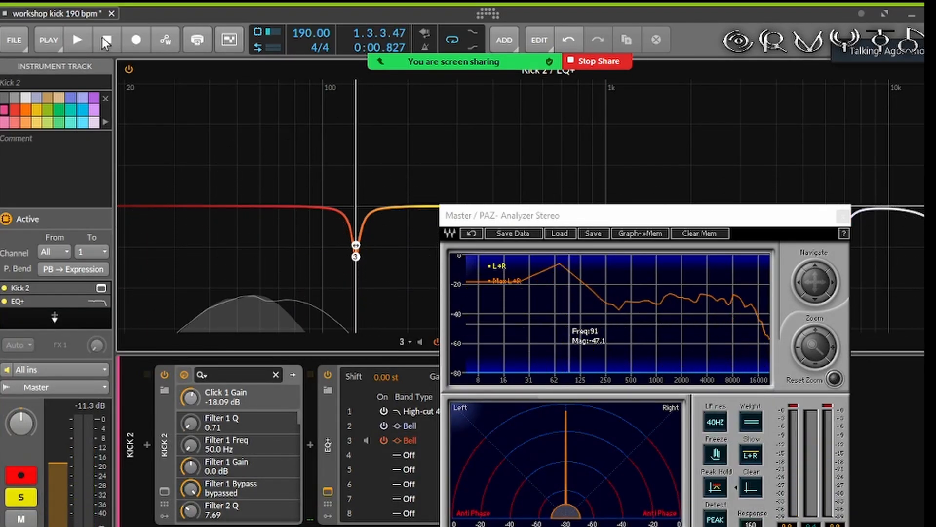
left_click(79, 39)
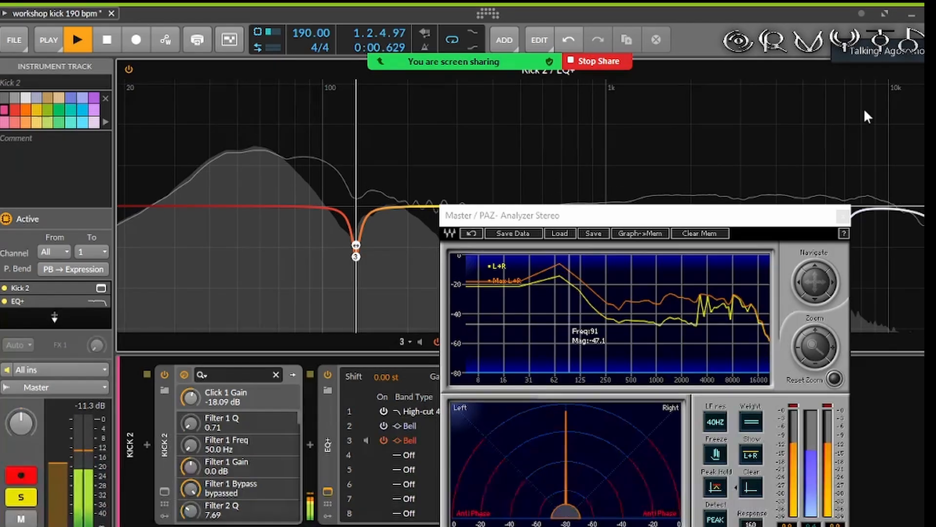
Step: Close the expanded EQ+ graph to return to the arranger and play the kick briefly
left_click(328, 491)
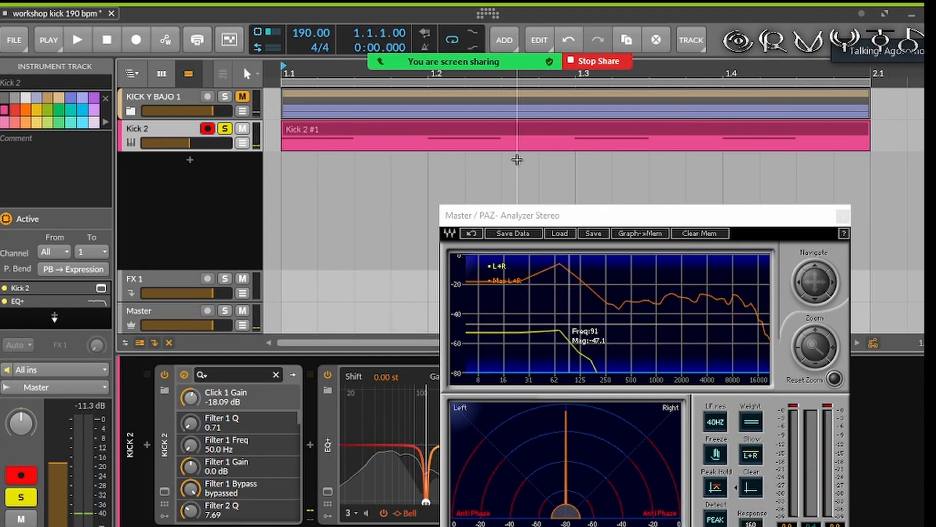
key("space")
key("space")
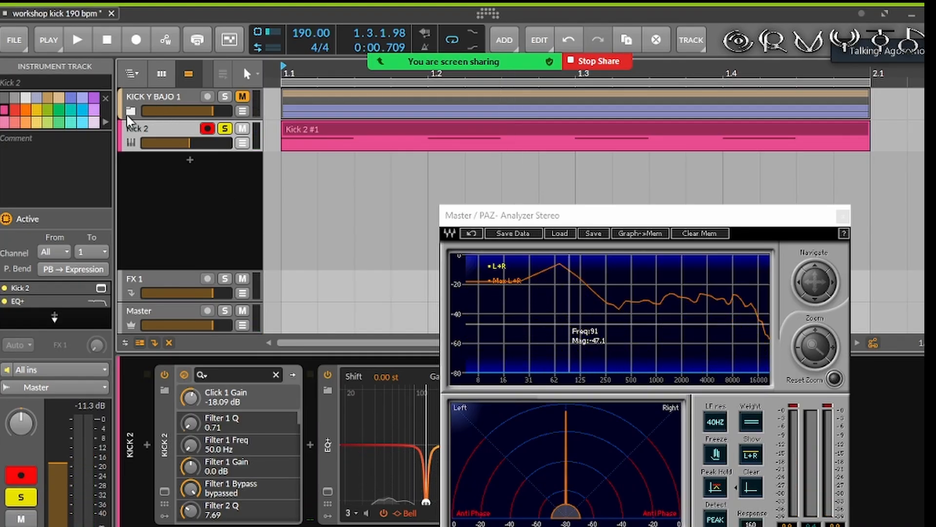
Step: Select the Master track and raise the Kick 2 track's volume slightly during playback while watching the Master level meter
left_click(161, 312)
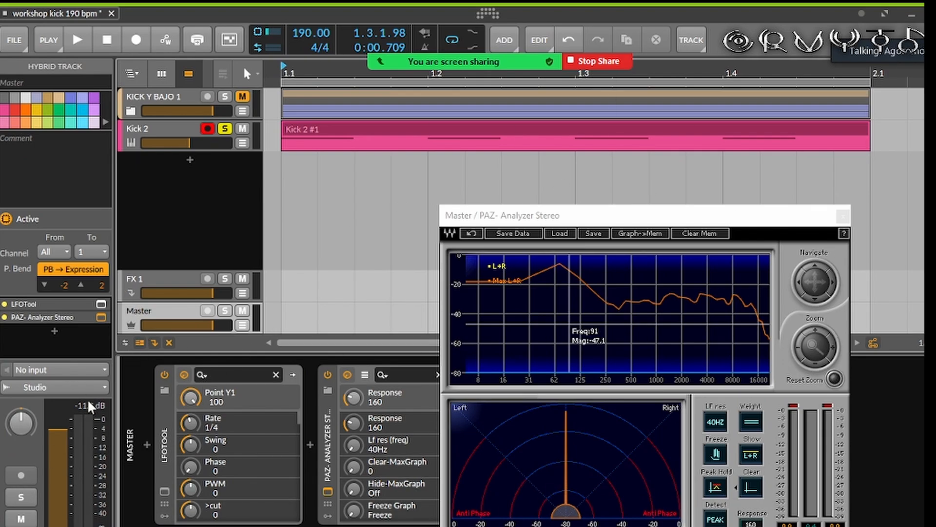
left_click(91, 47)
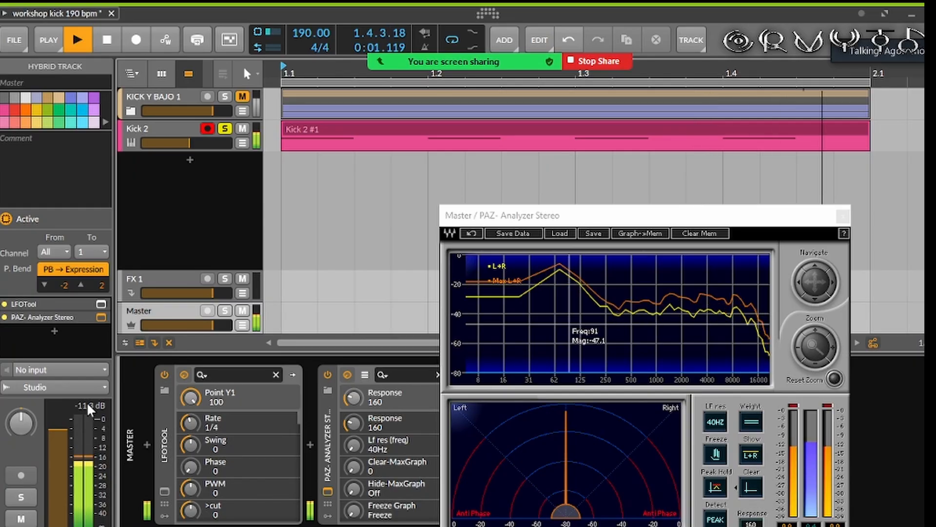
left_click_drag(184, 142, 197, 143)
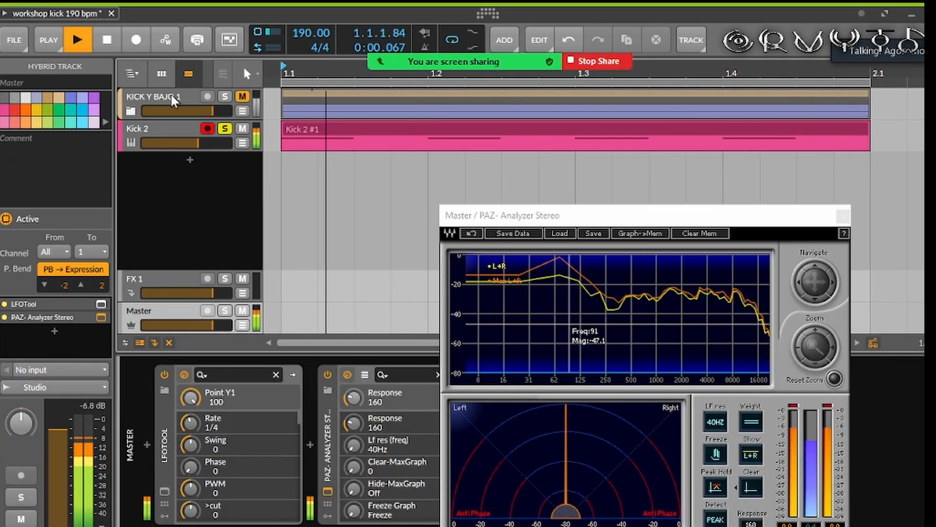
left_click(107, 40)
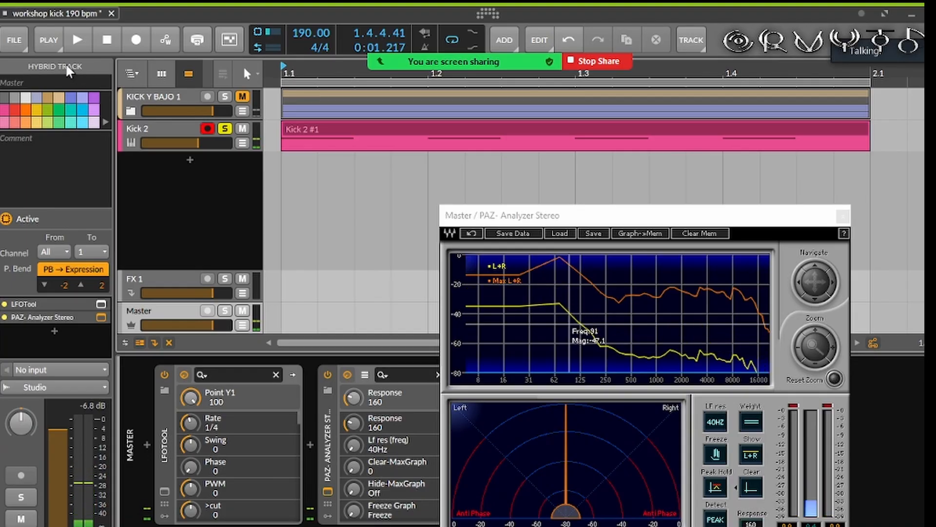
Step: Replay the kick several times and examine its level on the Master meter and its curve in the PAZ Analyzer
left_click(76, 40)
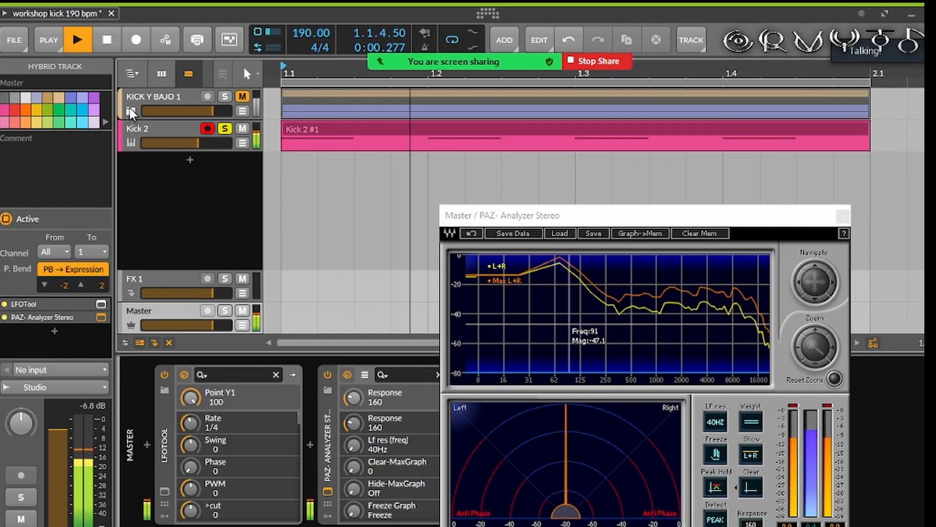
left_click(109, 42)
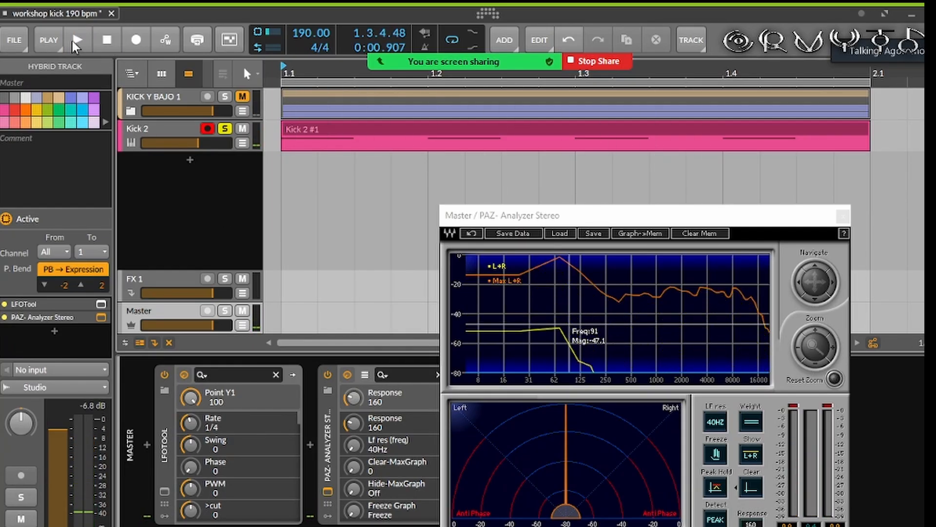
left_click(76, 40)
left_click(106, 40)
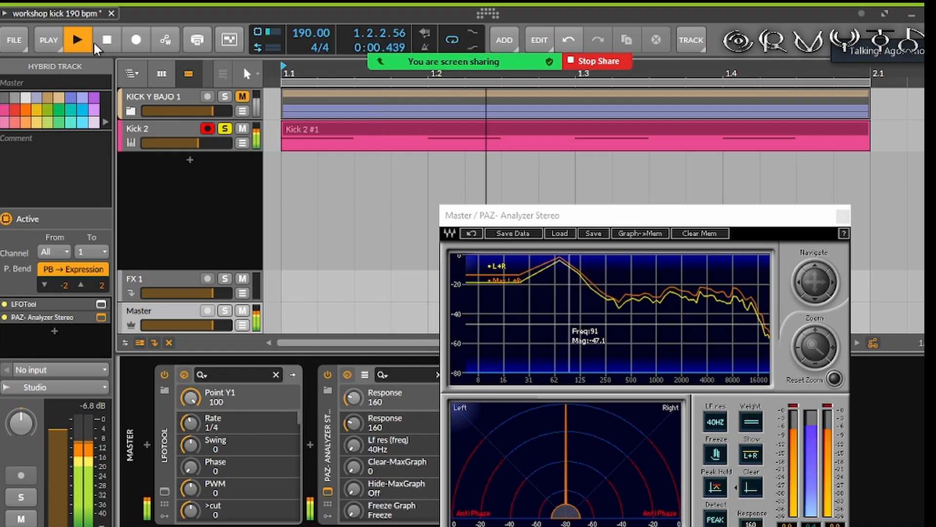
left_click(101, 42)
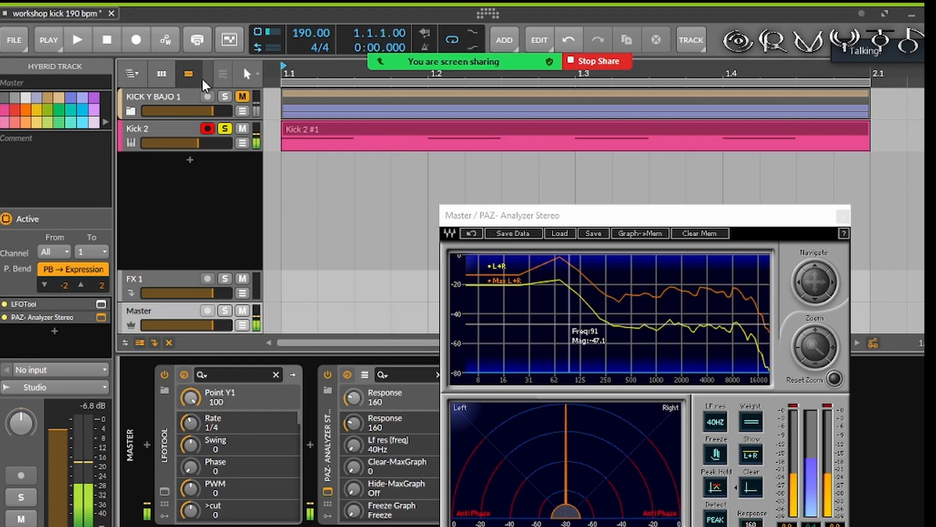
Step: Add a new instrument track below Kick 2 and insert the Sylenth1 synth on it
right_click(233, 197)
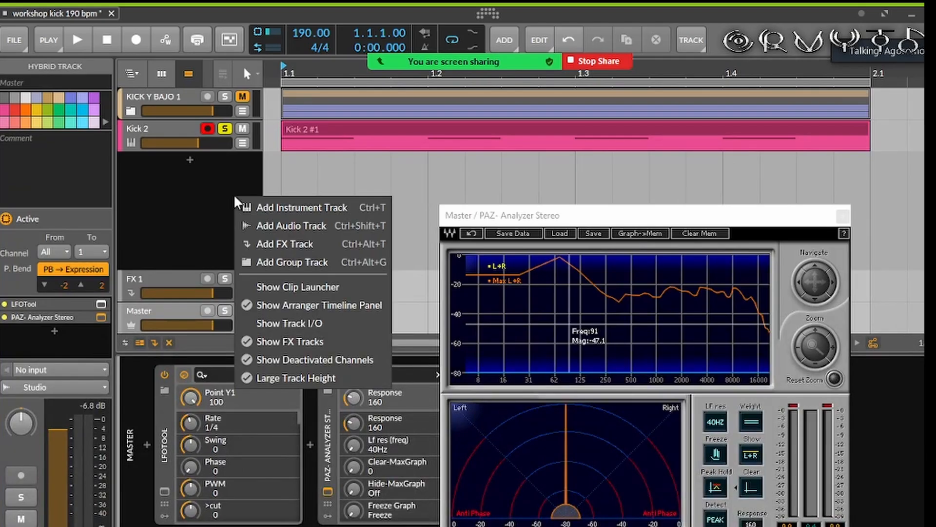
left_click(291, 214)
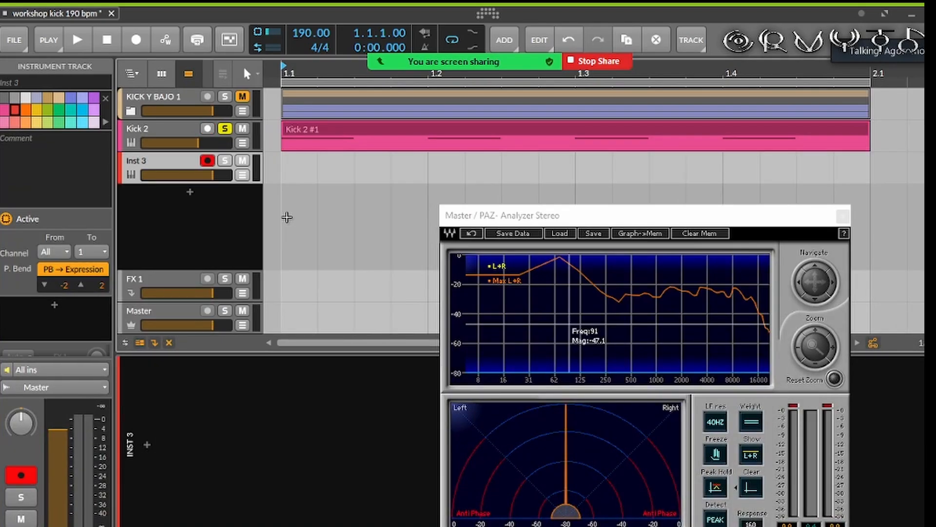
left_click(156, 475)
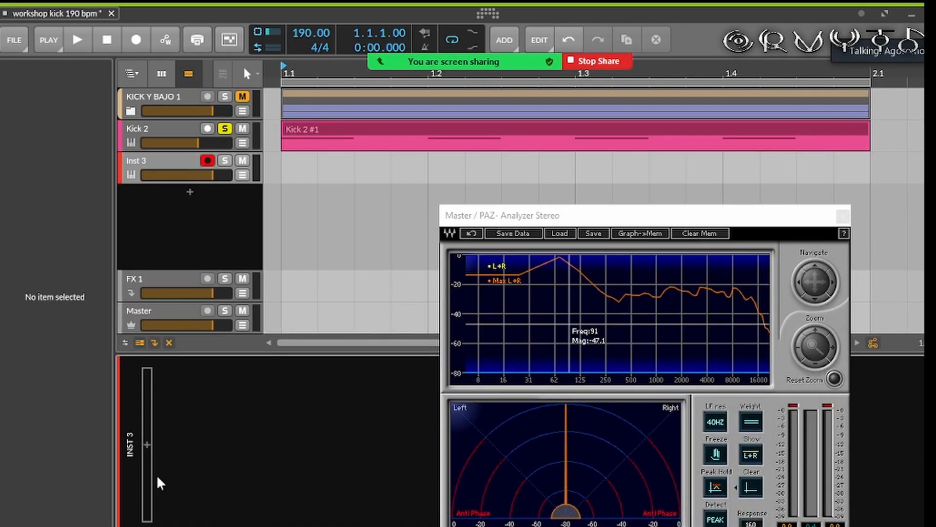
left_click(147, 445)
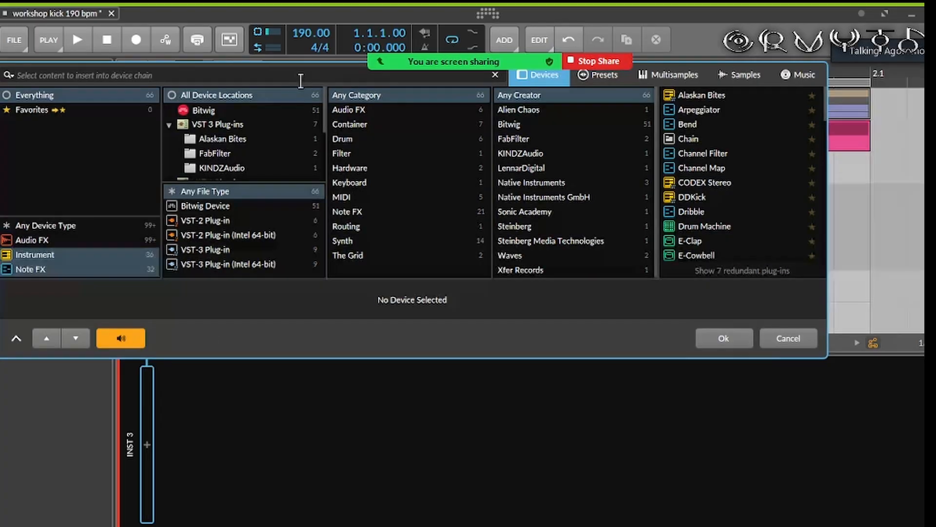
type("sy")
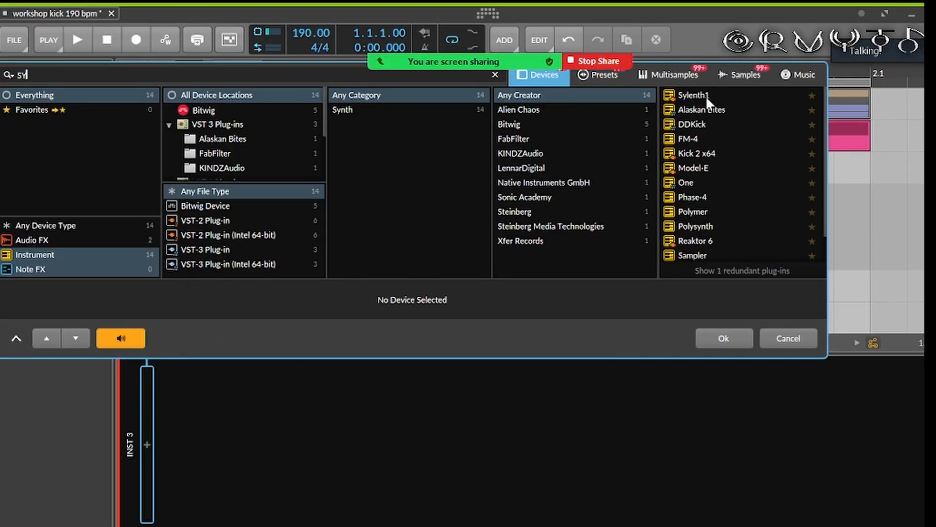
double_click(706, 95)
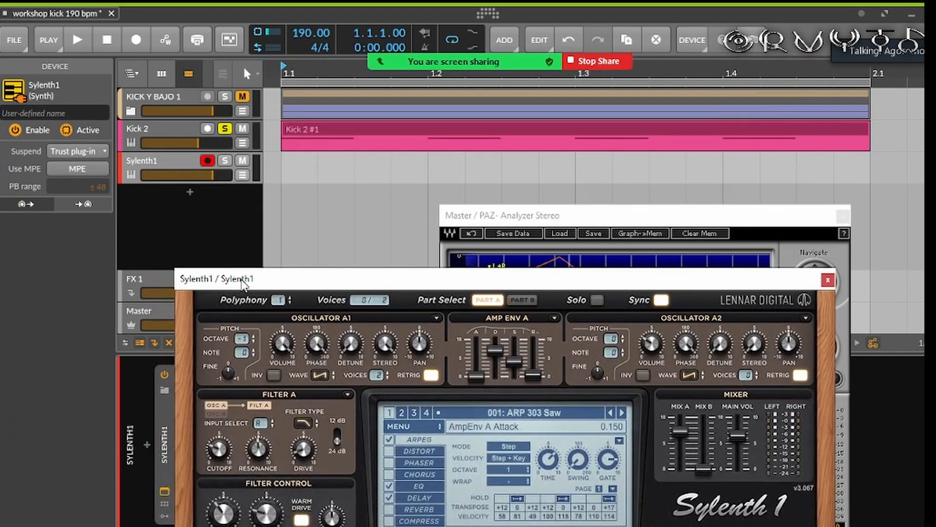
Step: Create a one-bar clip on the Sylenth1 track under Kick 2 and close the PAZ Analyzer and Sylenth1 windows
double_click(292, 160)
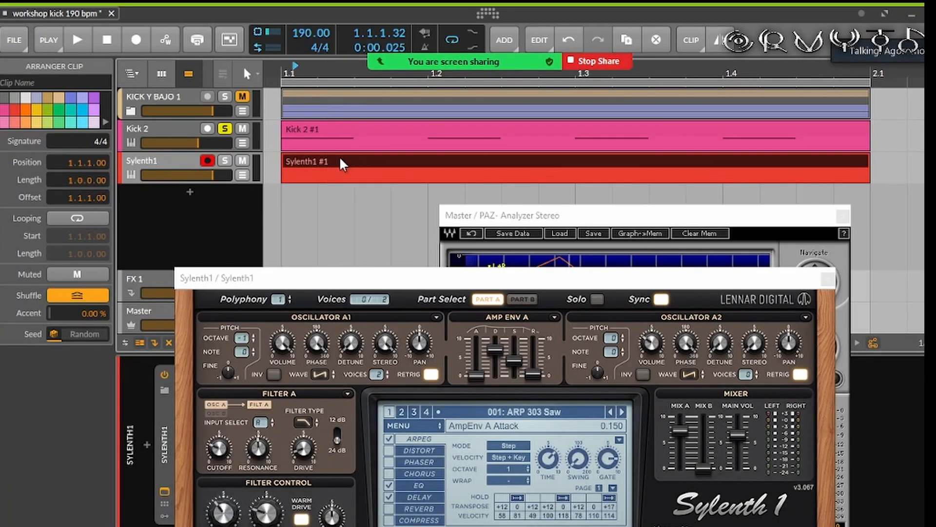
left_click(494, 205)
left_click_drag(673, 219, 616, 164)
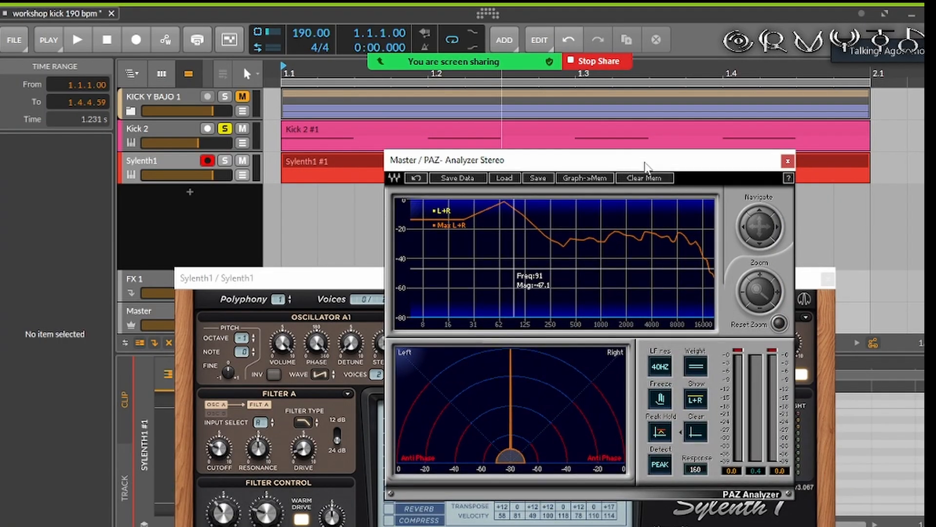
left_click(787, 159)
left_click(827, 279)
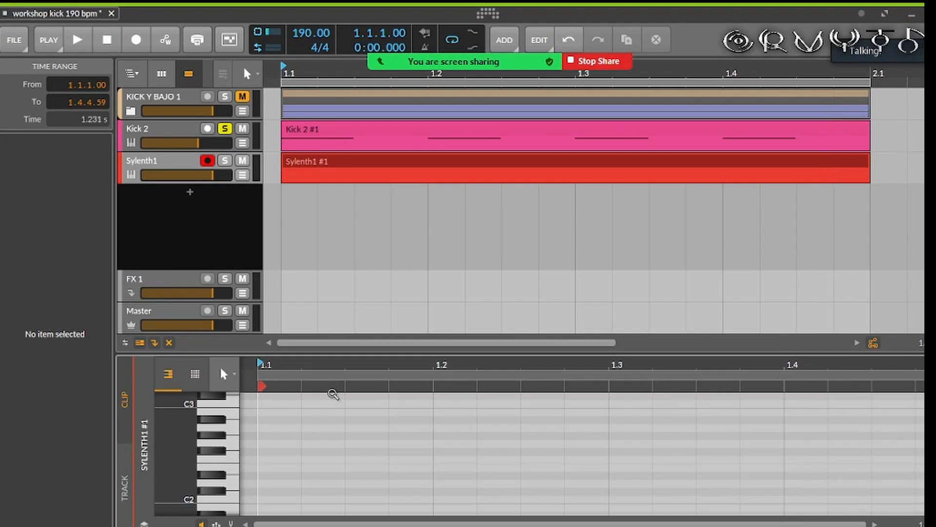
Step: Add three sixteenth D#1 notes on the second, third and fourth sixteenths of the Sylenth1 clip's first beat
scroll(313, 480, "up", 3)
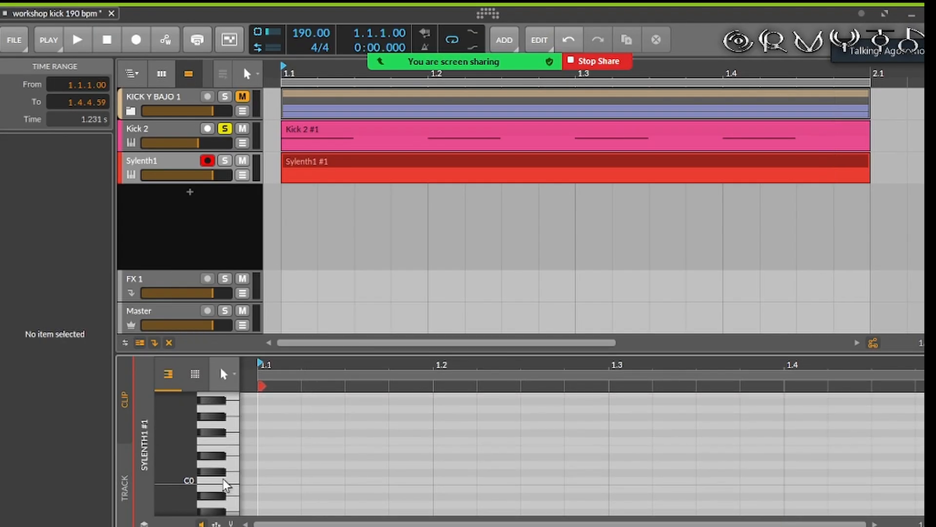
scroll(310, 476, "up", 6)
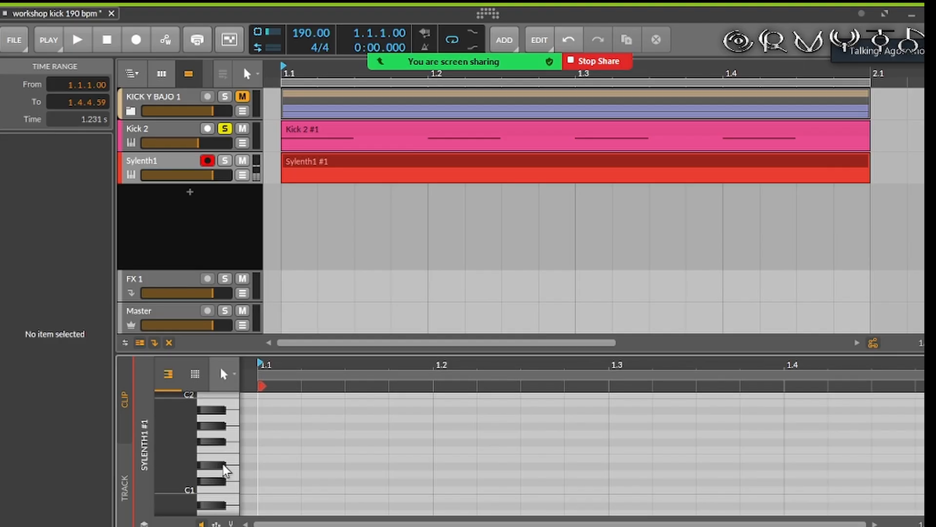
double_click(326, 466)
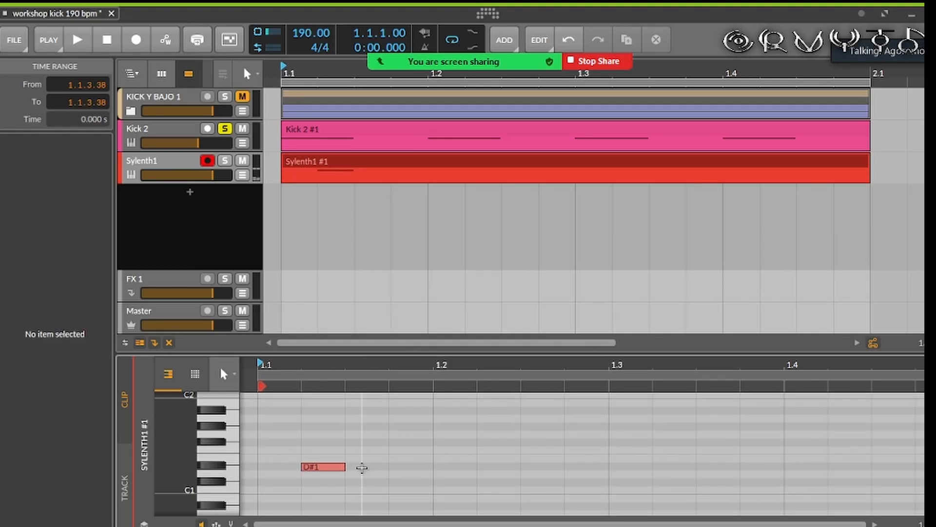
double_click(360, 467)
double_click(411, 467)
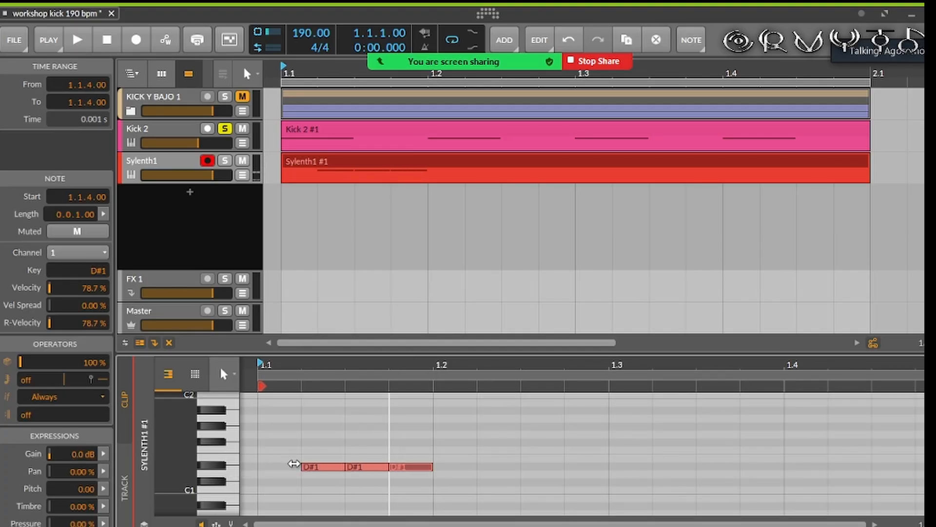
Step: Select the three D#1 notes with the whole first beat and duplicate them across the remaining three beats
left_click_drag(260, 481, 429, 459)
key("ctrl+d")
key("ctrl+d")
key("ctrl+d")
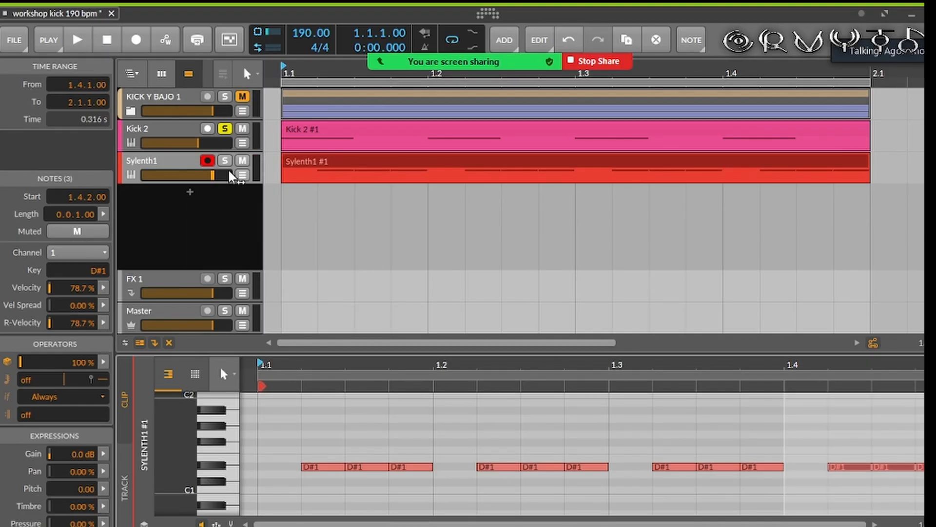
Step: Play the note pattern briefly with the Sylenth1 track soloed and reopen the synth's window
left_click(78, 40)
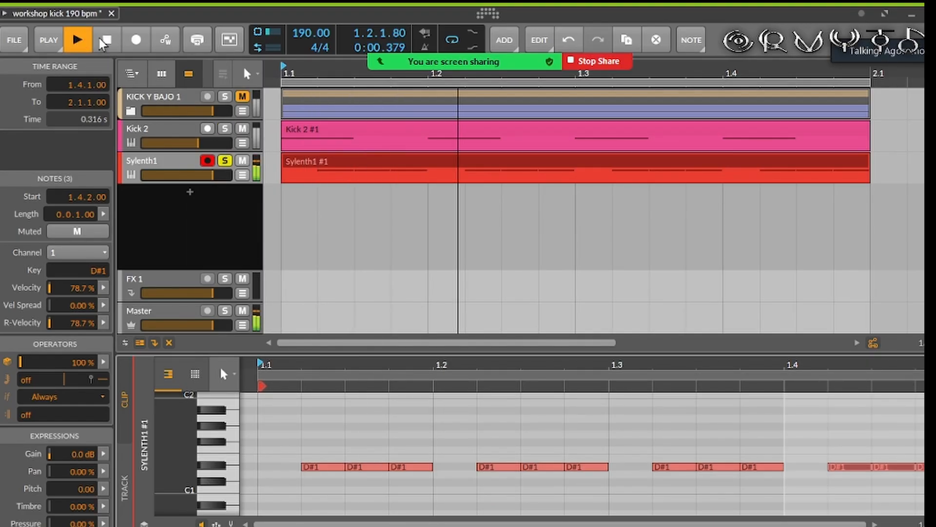
left_click(107, 40)
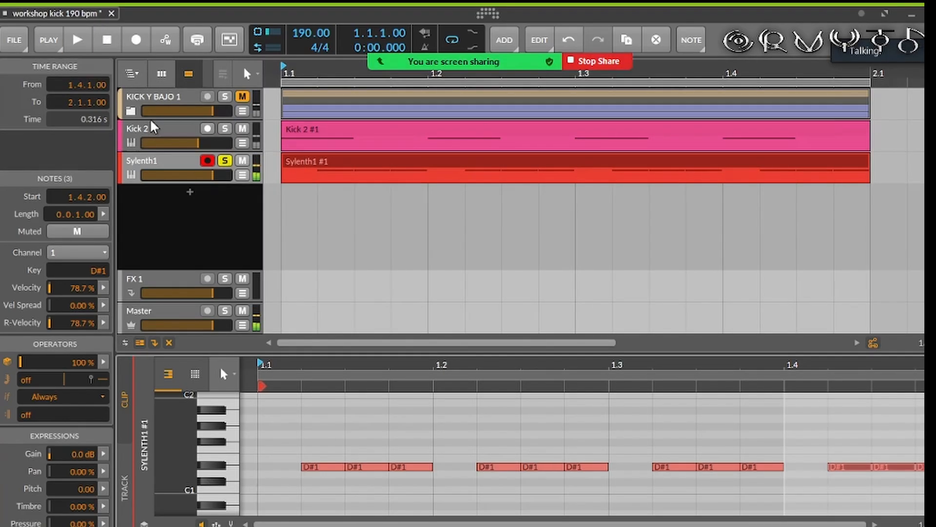
double_click(146, 161)
left_click(168, 485)
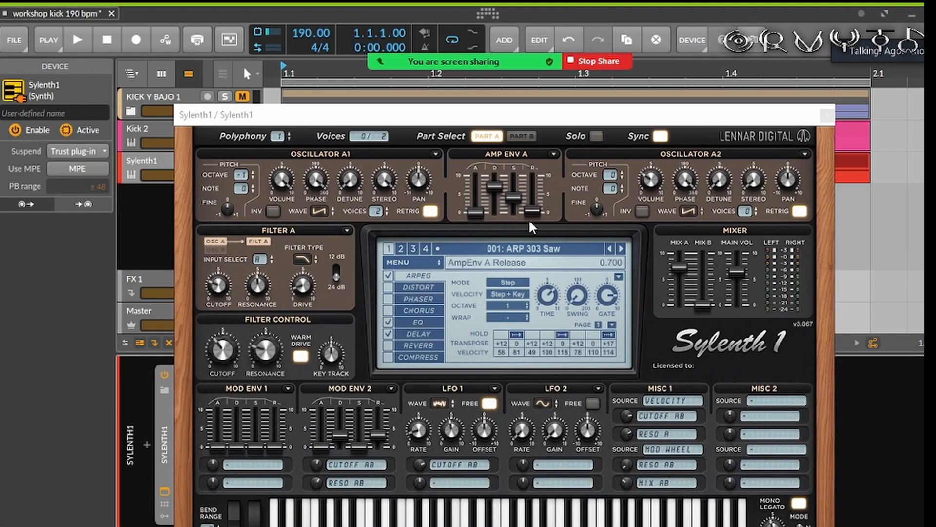
Step: Clear the Sylenth1 preset to Init and play the pattern with the initialised sound
left_click(509, 245)
left_click(412, 262)
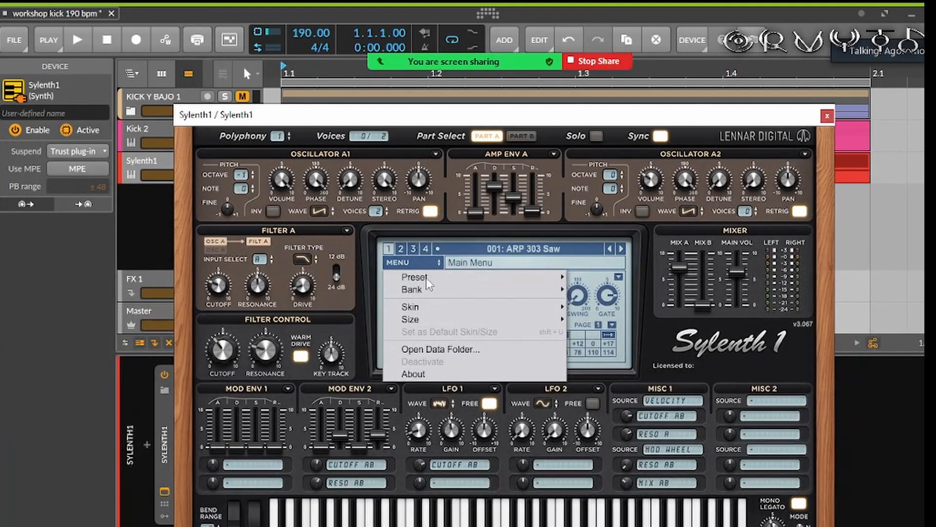
mouse_move(453, 282)
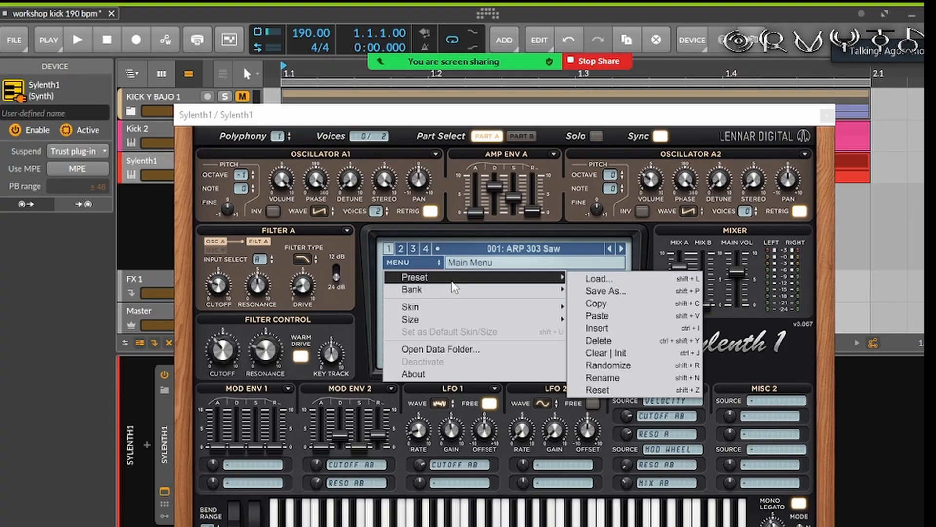
left_click(619, 353)
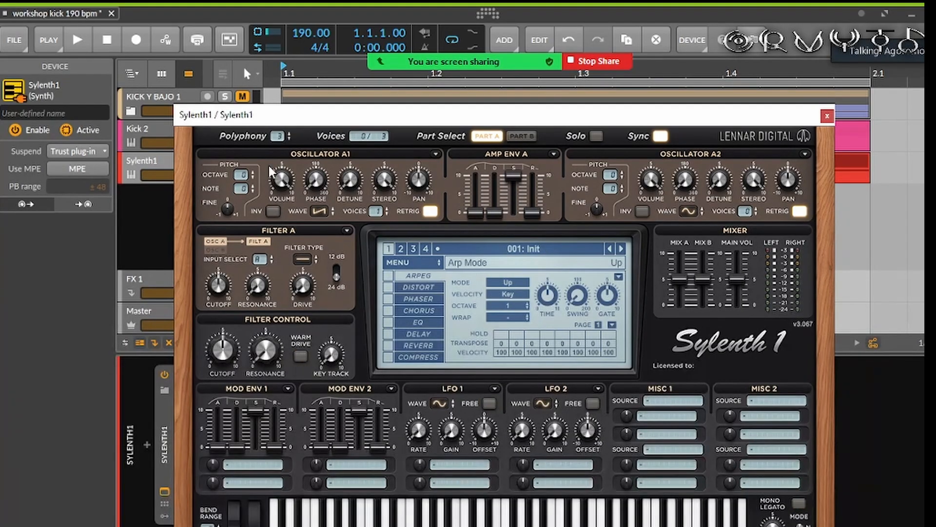
left_click(79, 41)
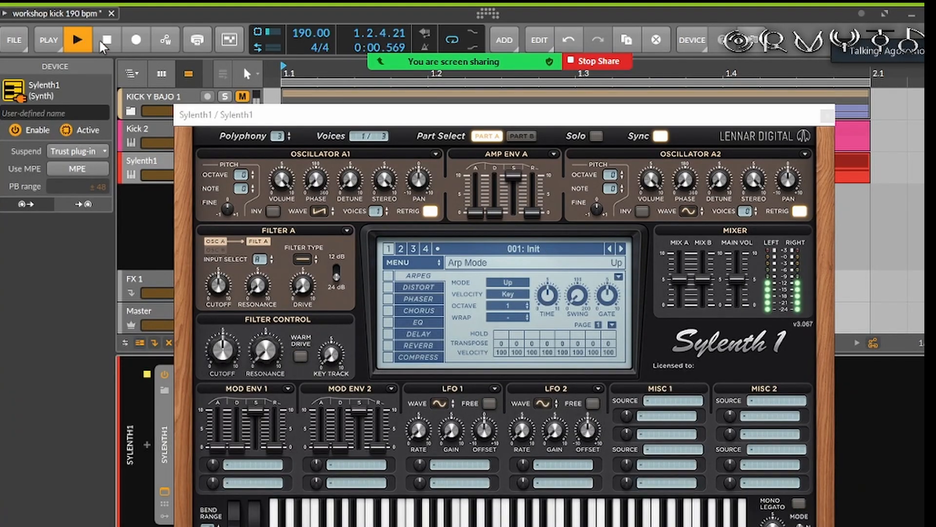
Step: Open LFOTool from the Master track and arrange its window and Sylenth1's so the waveform display and synth controls are both visible
left_click_drag(379, 113, 414, 497)
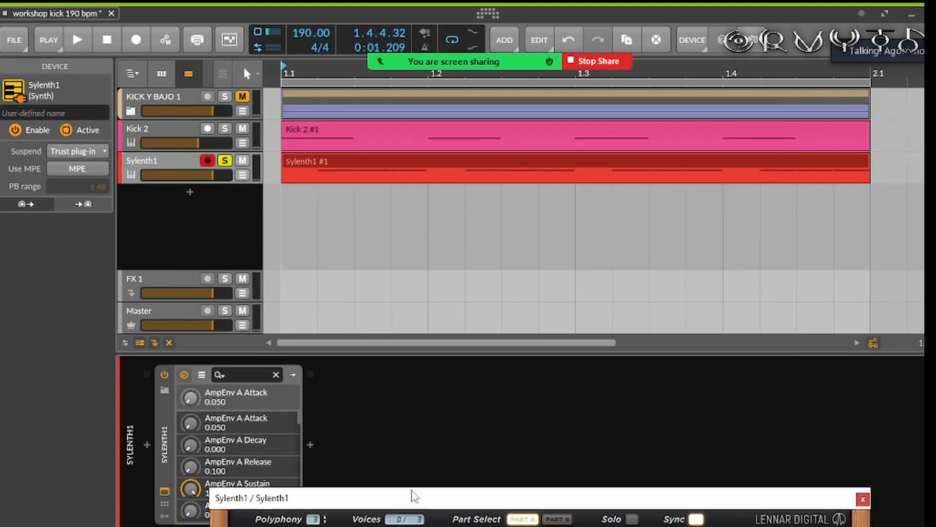
left_click(144, 309)
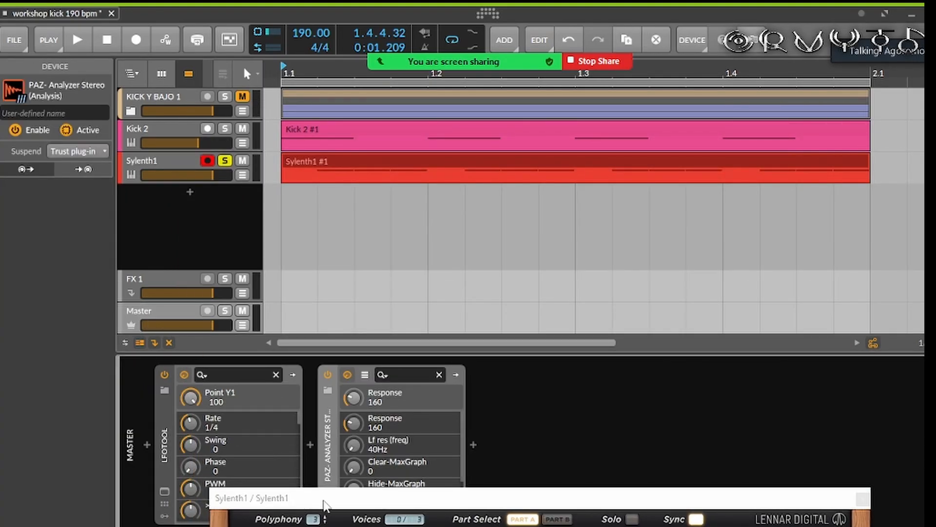
left_click(164, 491)
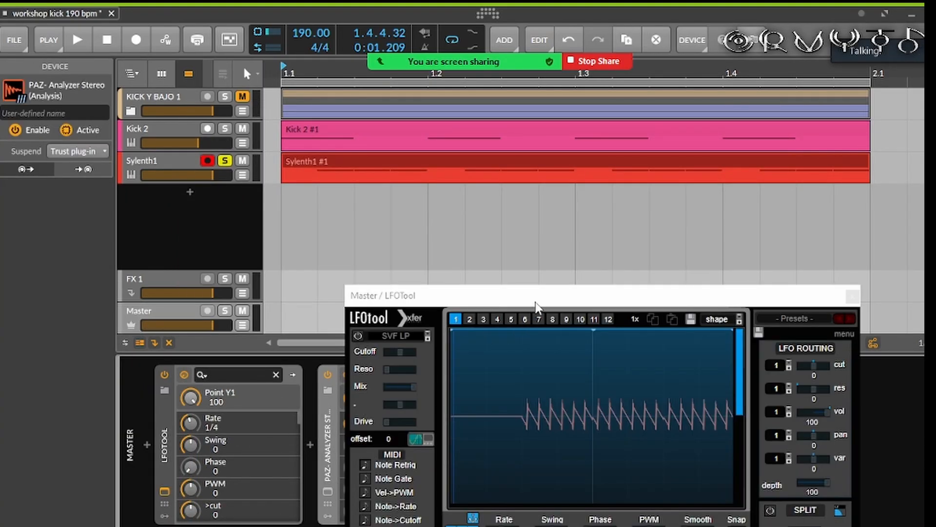
left_click_drag(537, 304, 595, 183)
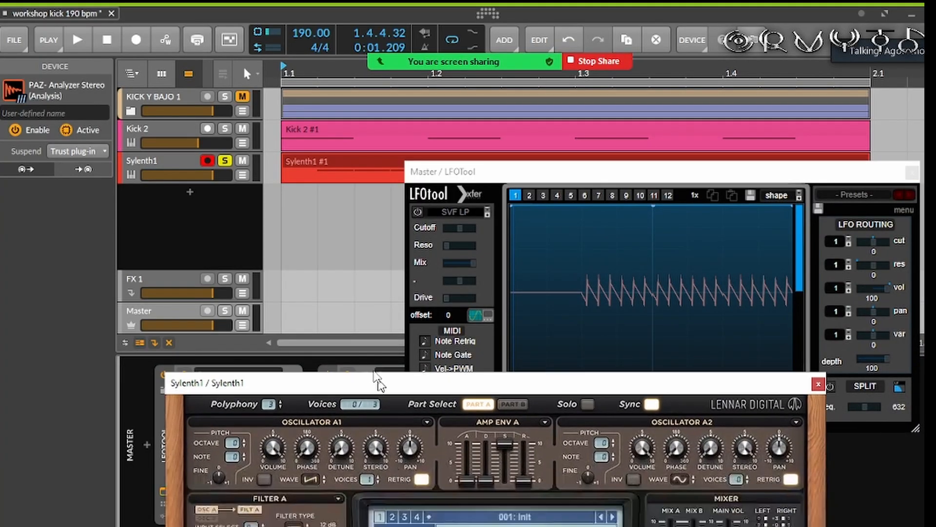
left_click_drag(376, 382, 320, 271)
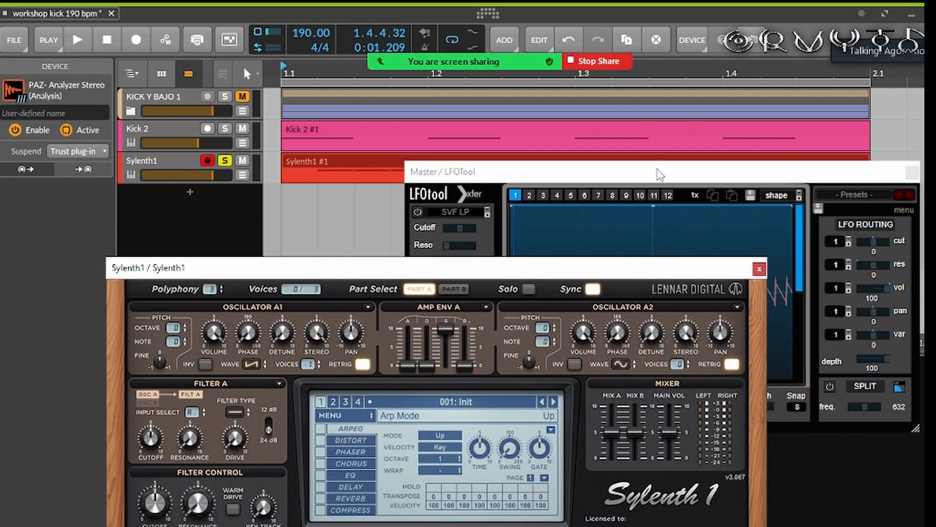
left_click_drag(660, 174, 717, 54)
Step: Try Oscillator A1 phases of 93.60 and 118.80 degrees during playback while watching the waveform in LFOTool
left_click(77, 40)
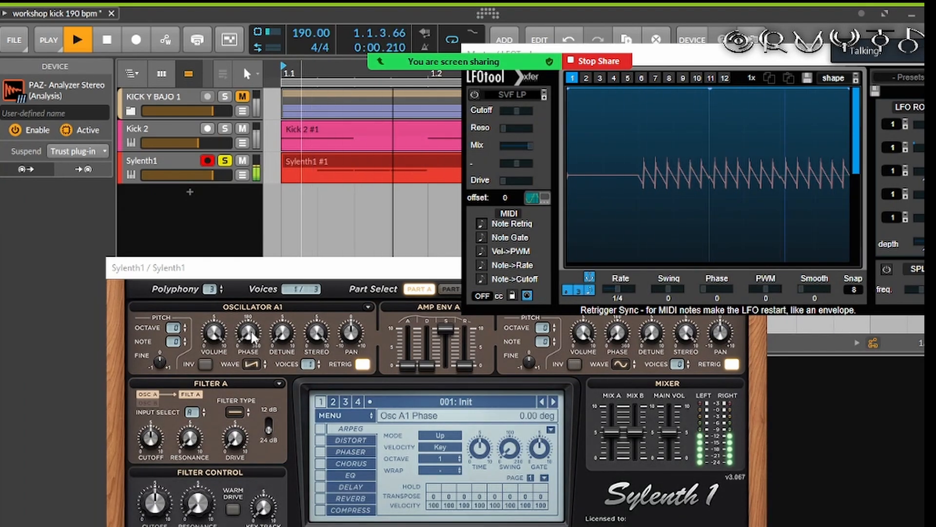
left_click_drag(251, 331, 156, 82)
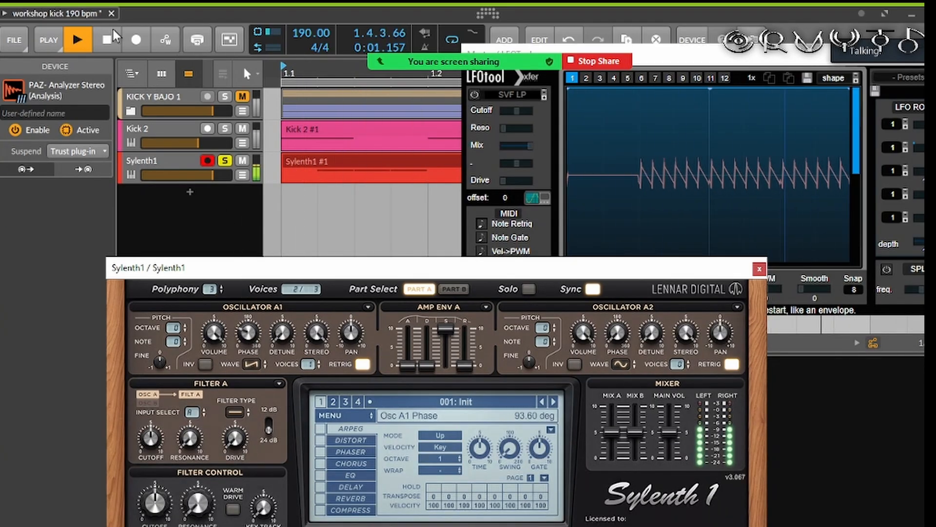
left_click(106, 40)
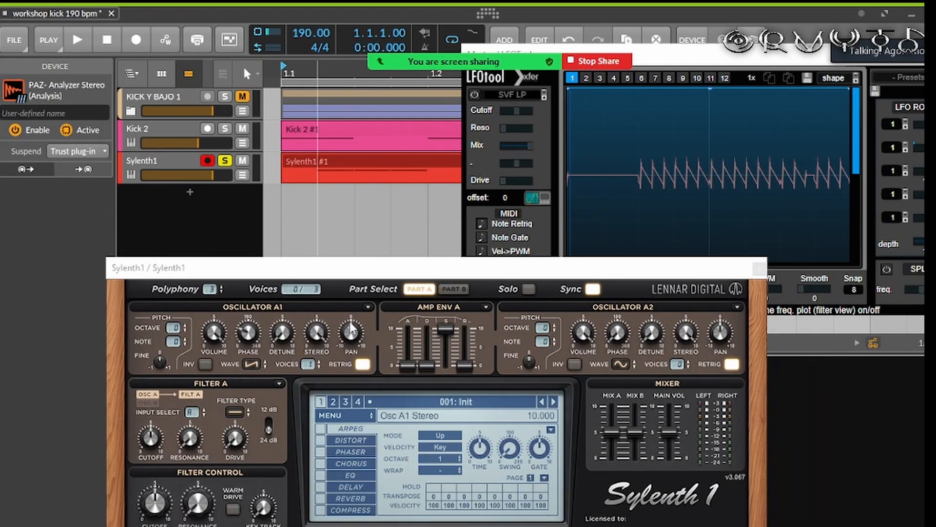
left_click(90, 45)
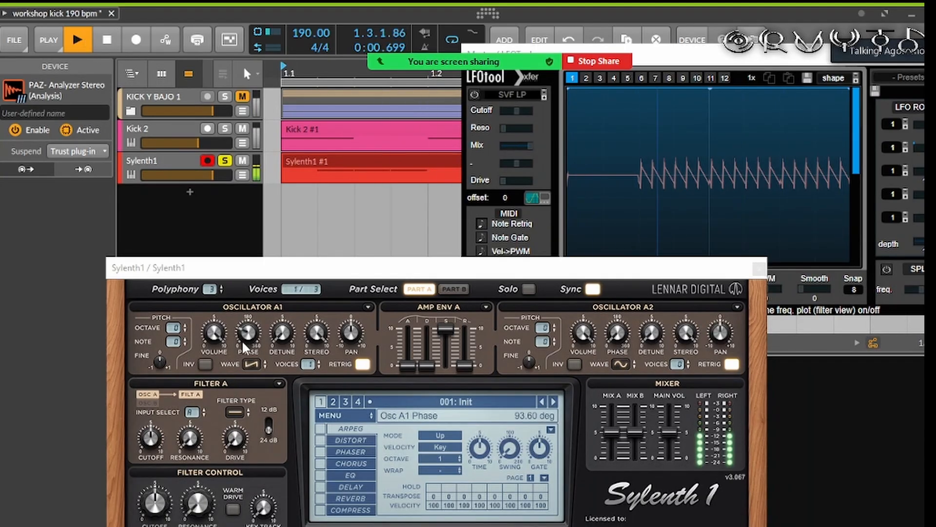
left_click_drag(271, 464, 255, 325)
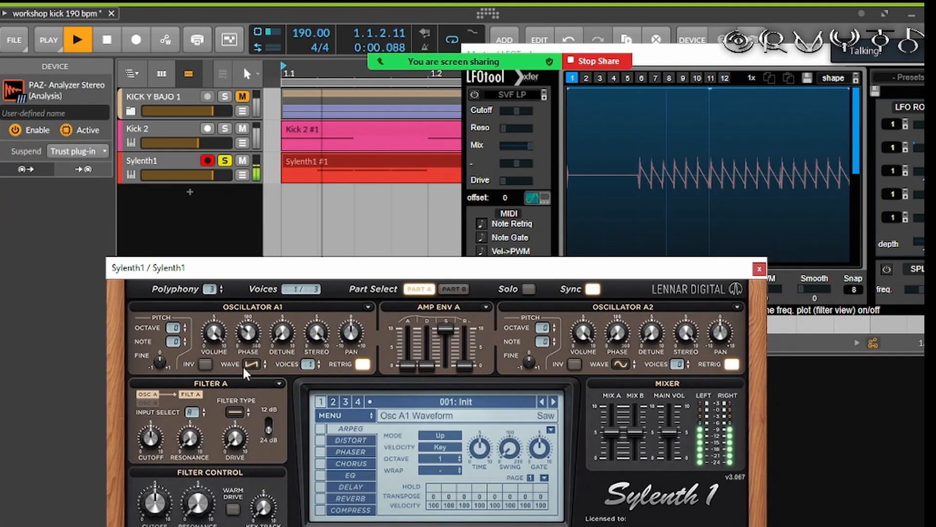
Step: Turn on Invert for Oscillator A1 and set the Filter A type to Lowpass
left_click(204, 364)
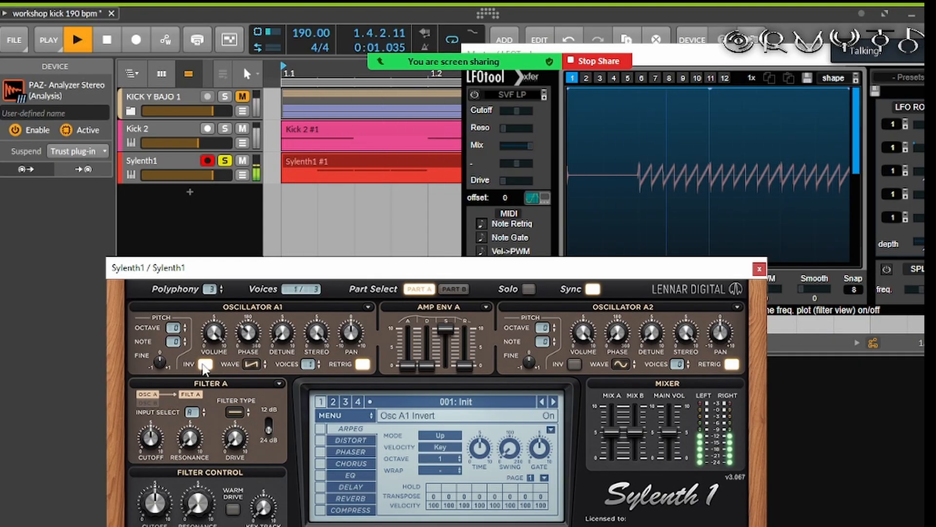
left_click(234, 412)
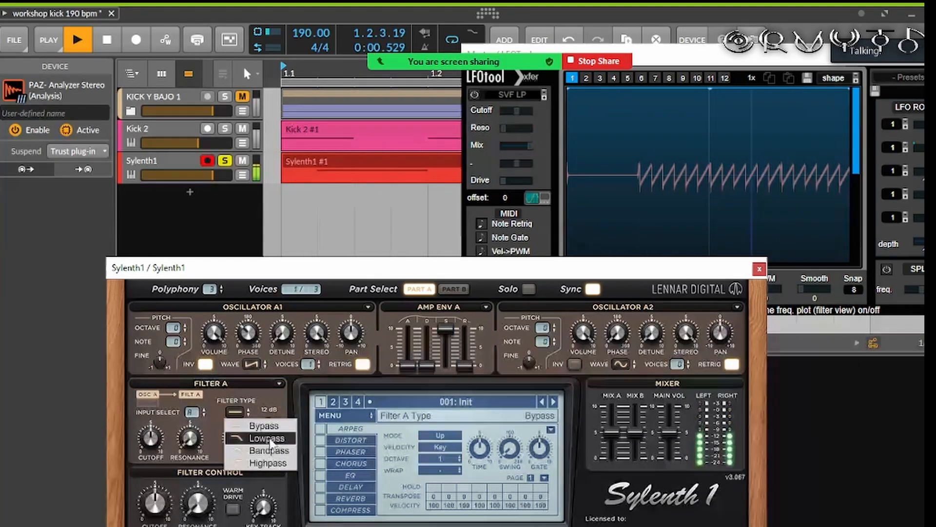
left_click(269, 438)
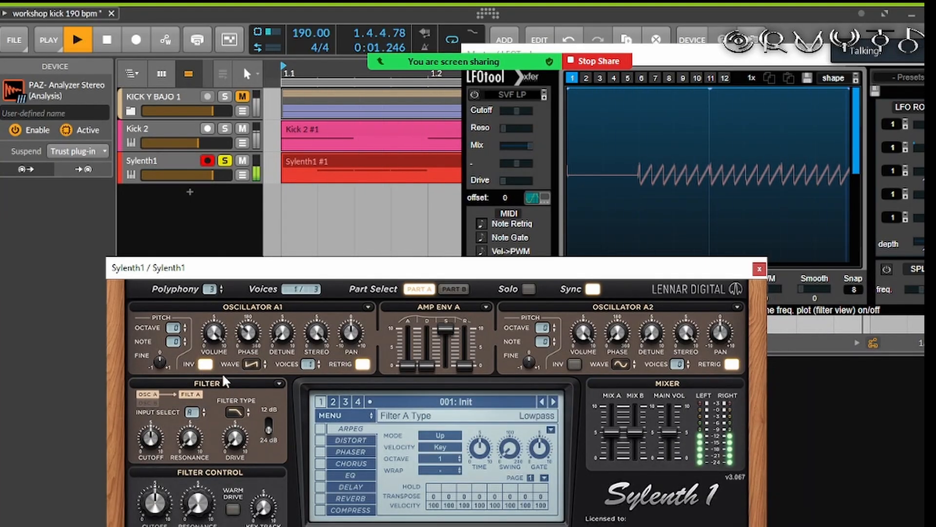
left_click(107, 39)
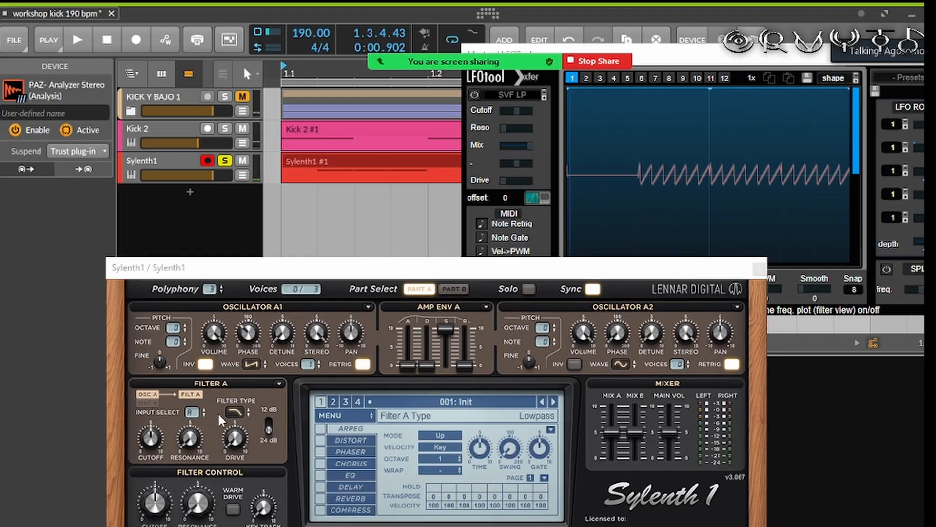
left_click(234, 411)
left_click(265, 439)
Step: Set Oscillator A1's phase to 194.40 degrees during playback and replay the loop to check the waveform start in LFOTool
left_click(249, 337)
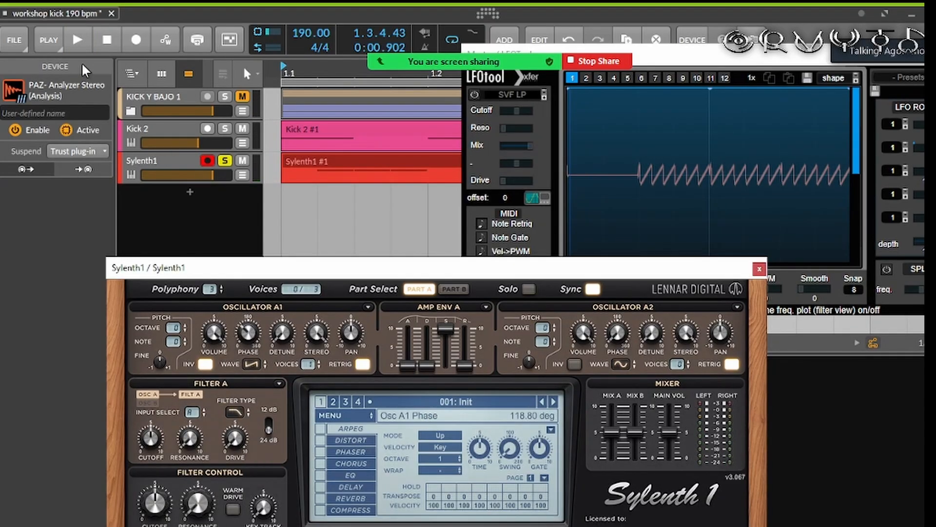
left_click(86, 42)
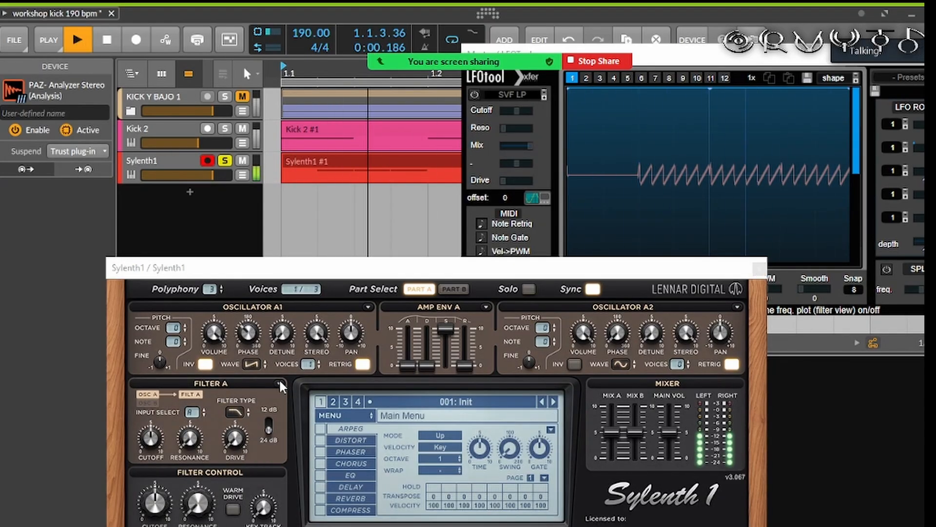
left_click_drag(244, 329, 256, 295)
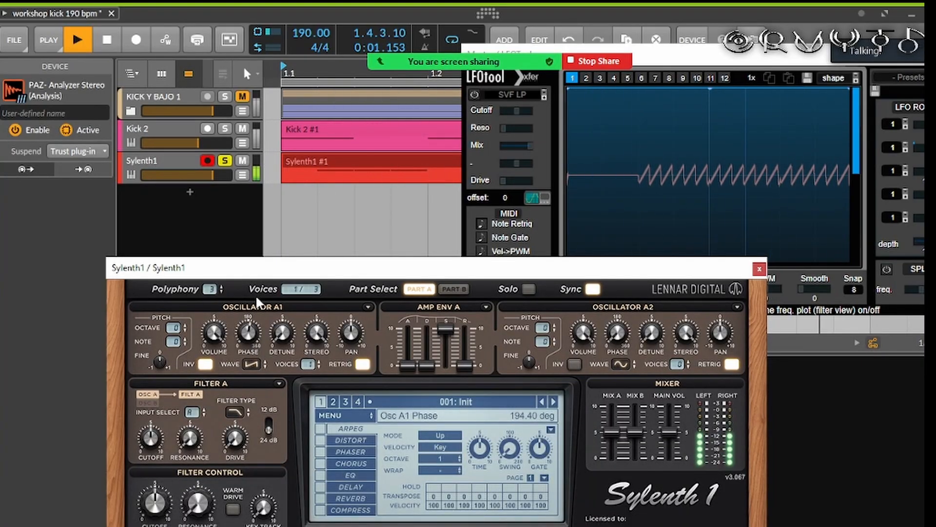
left_click(135, 42)
left_click(135, 42)
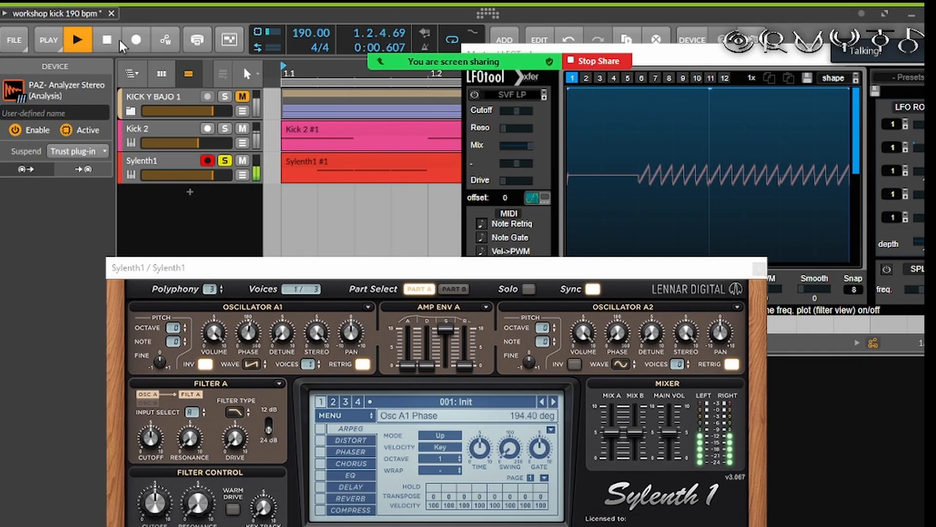
left_click(110, 42)
scroll(274, 109, "down", 8)
scroll(273, 108, "up", 1)
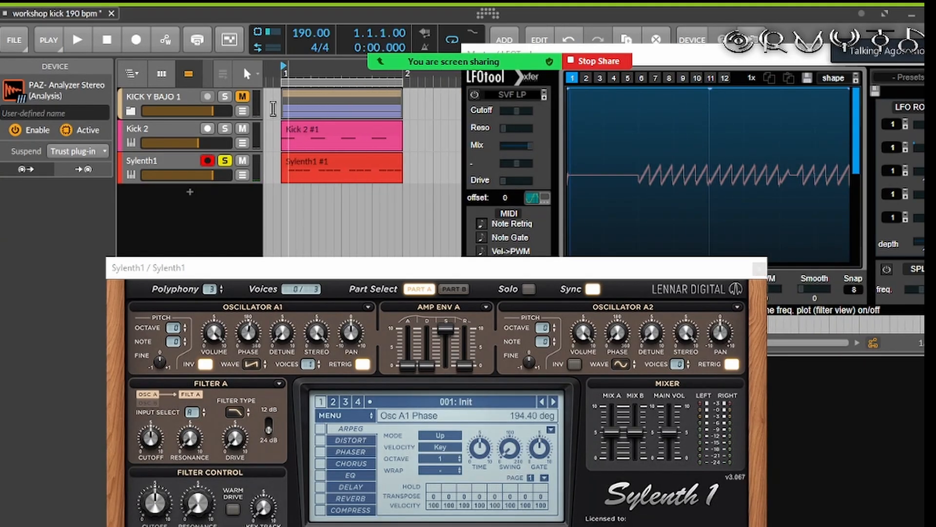
key("space")
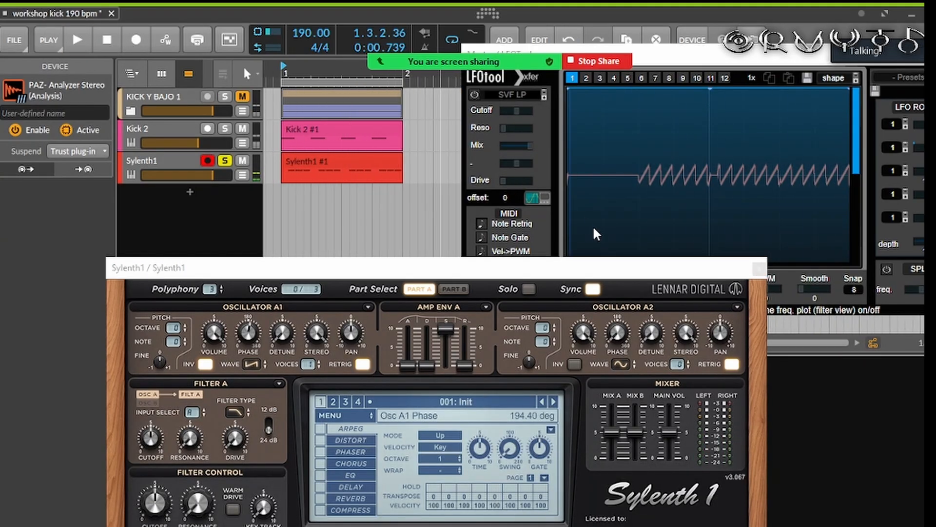
Step: Drop Amp Env A's sustain to zero, set its decay to 8.318 and play the bass loop briefly
left_click_drag(444, 330, 432, 268)
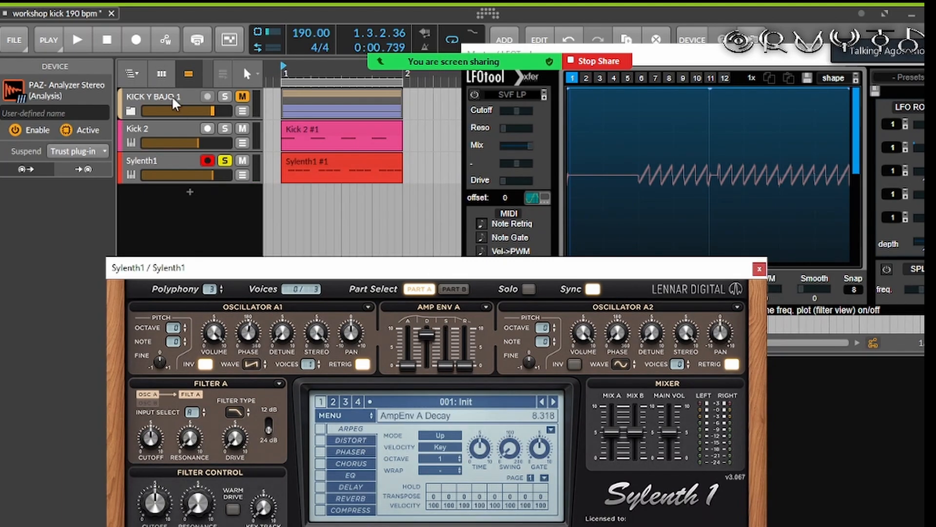
left_click(82, 39)
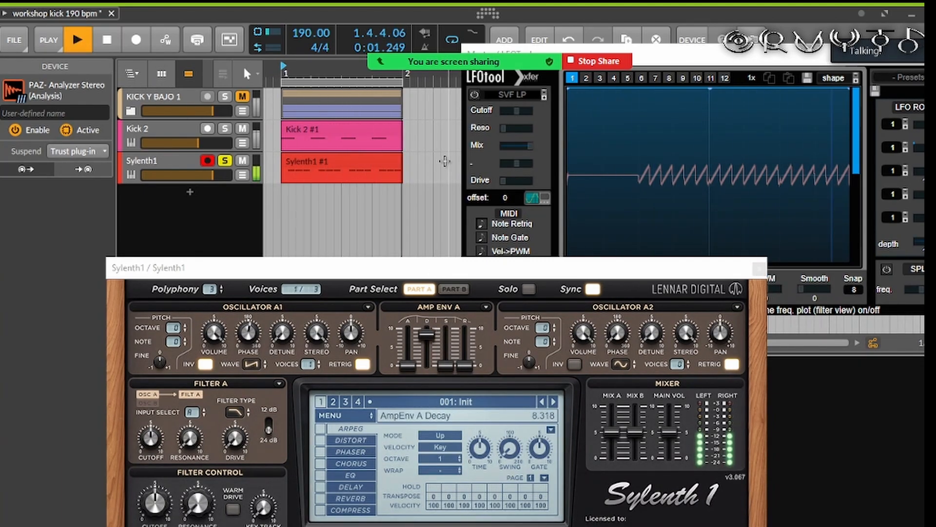
key("space")
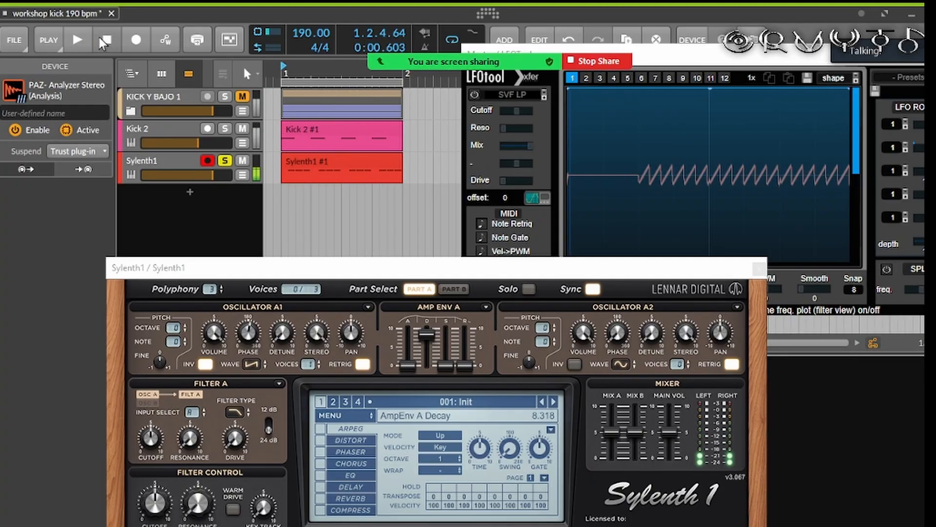
Step: Route Mod Env 1 to Cutoff A and B, with its sustain at zero and its decay at 2.364
left_click_drag(314, 265, 333, 113)
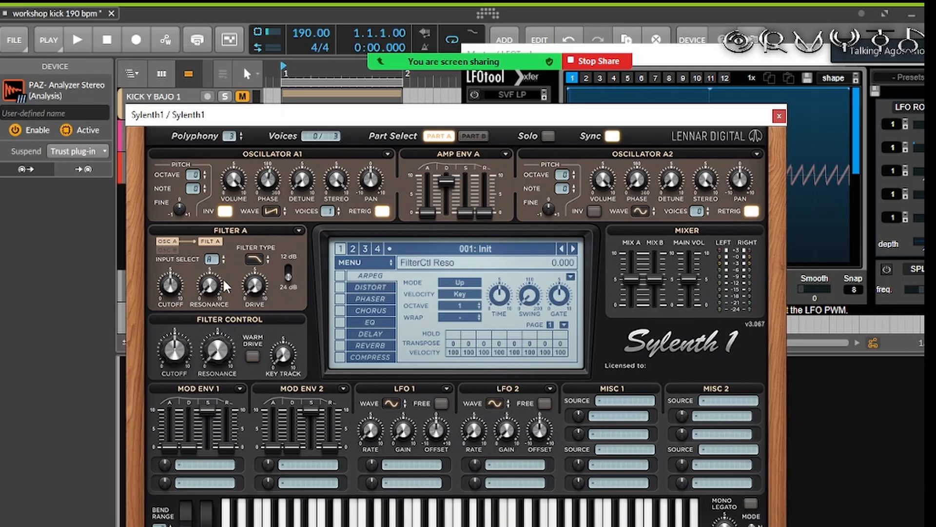
left_click(196, 463)
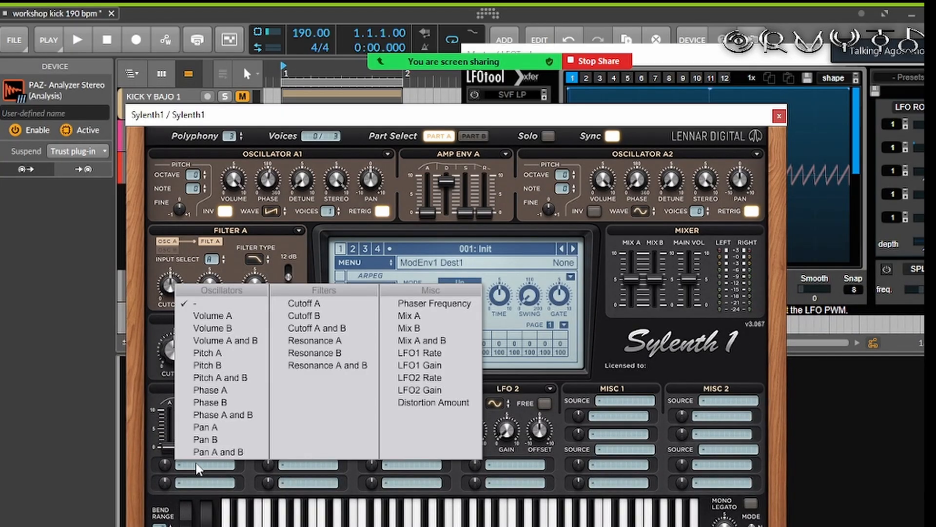
left_click(344, 332)
left_click_drag(207, 408, 211, 360)
left_click(187, 439)
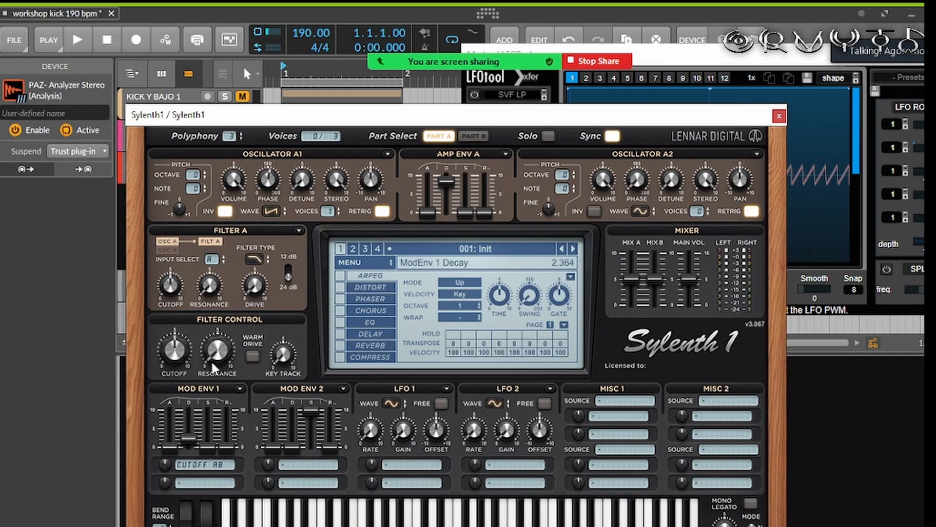
Step: Adjust Mod Env 1's cutoff amount and a slight sustain during playback, trying decays of 0.727 and 2.227
left_click(73, 37)
left_click_drag(192, 428, 197, 469)
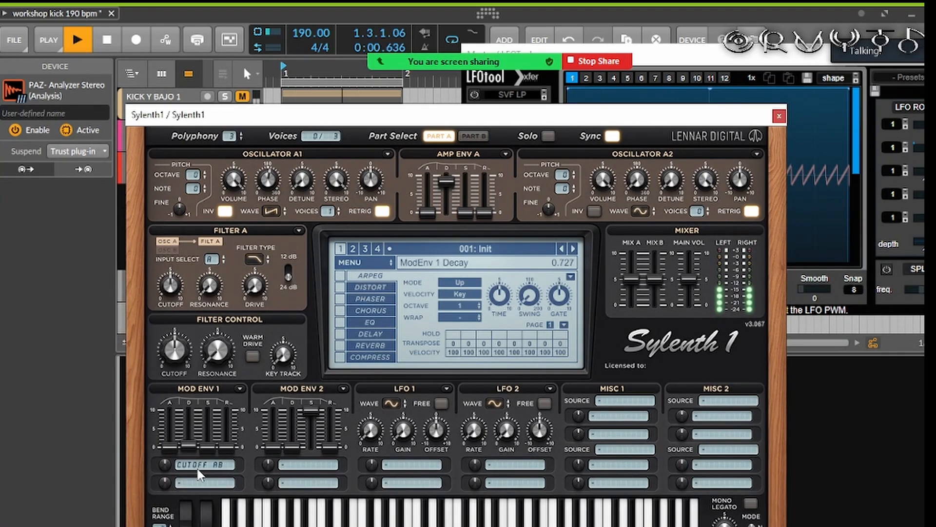
left_click(110, 39)
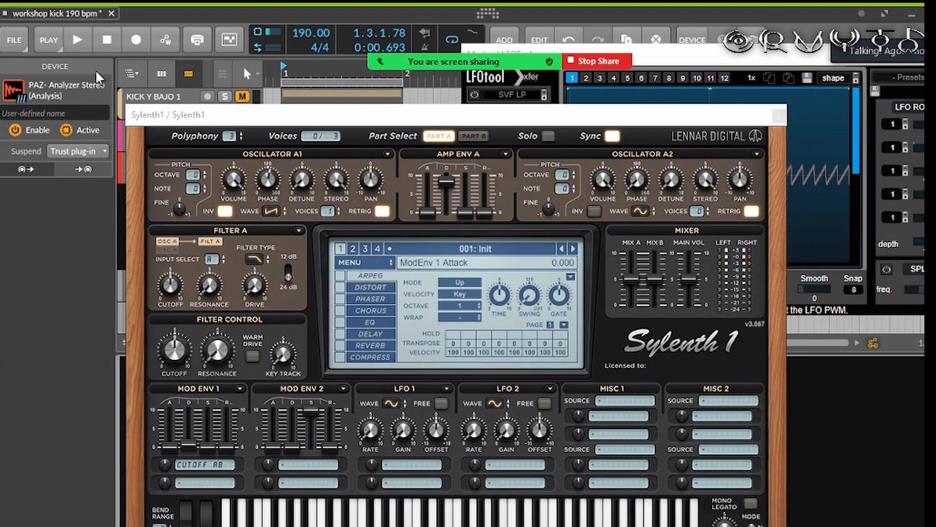
left_click(163, 455)
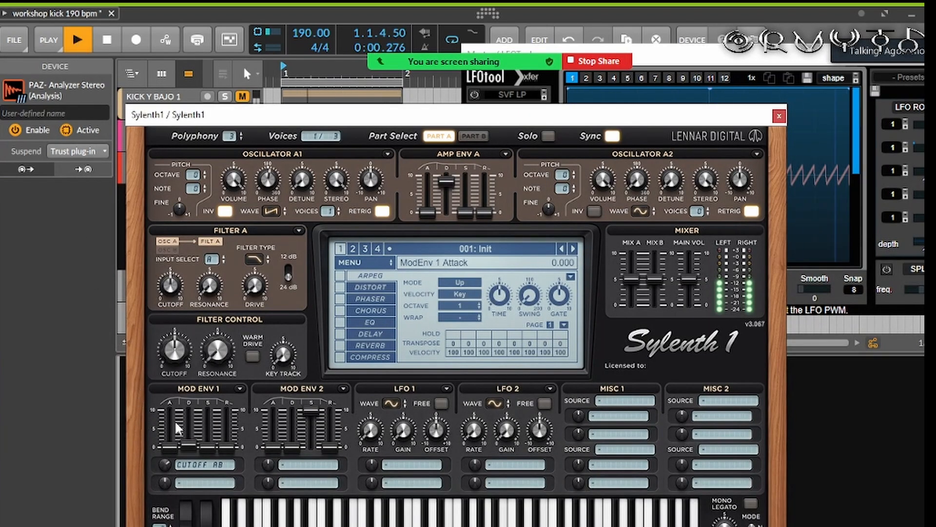
left_click_drag(189, 433, 189, 428)
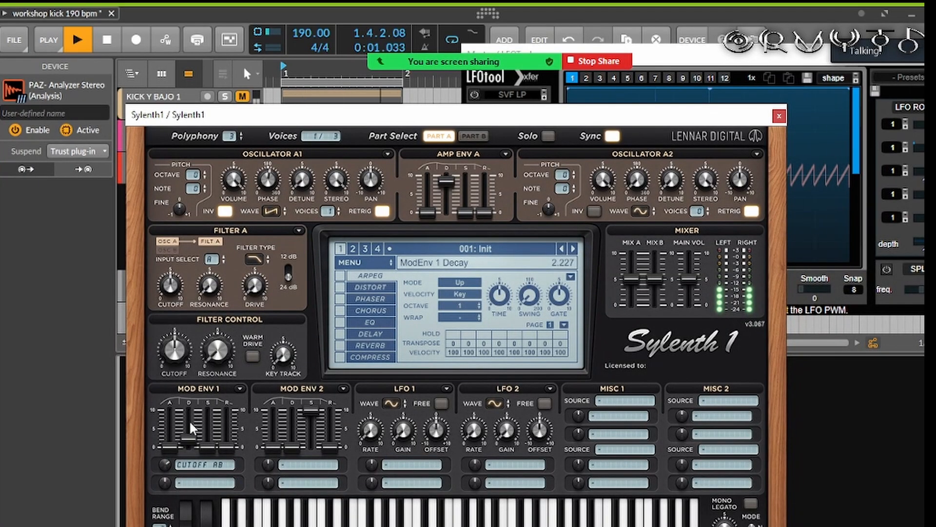
left_click_drag(204, 442, 177, 377)
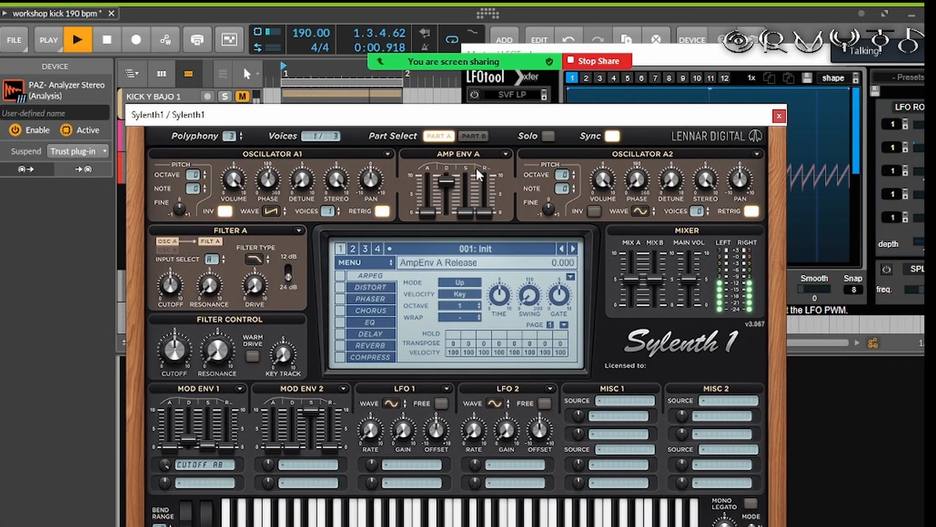
left_click(113, 40)
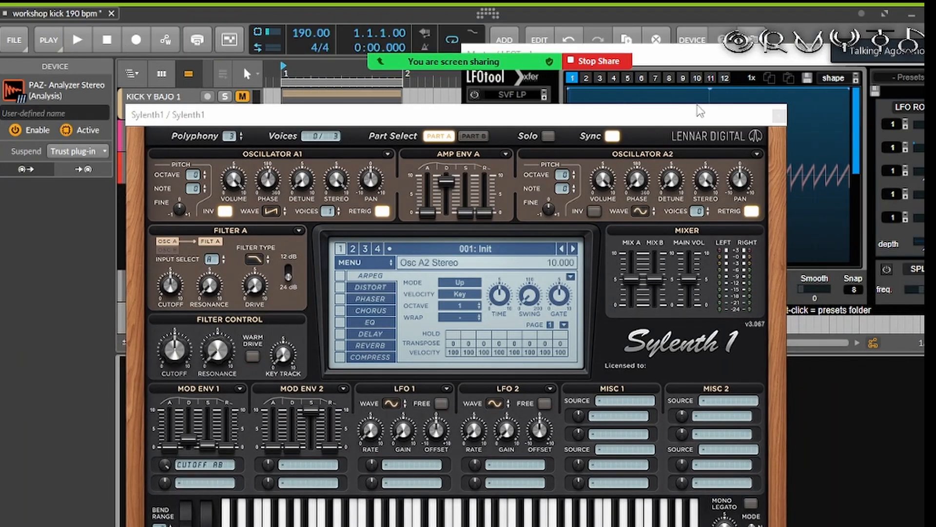
Step: Uncover LFOTool's waveform display and raise Sylenth1's main volume while the loop plays
left_click_drag(683, 117, 681, 268)
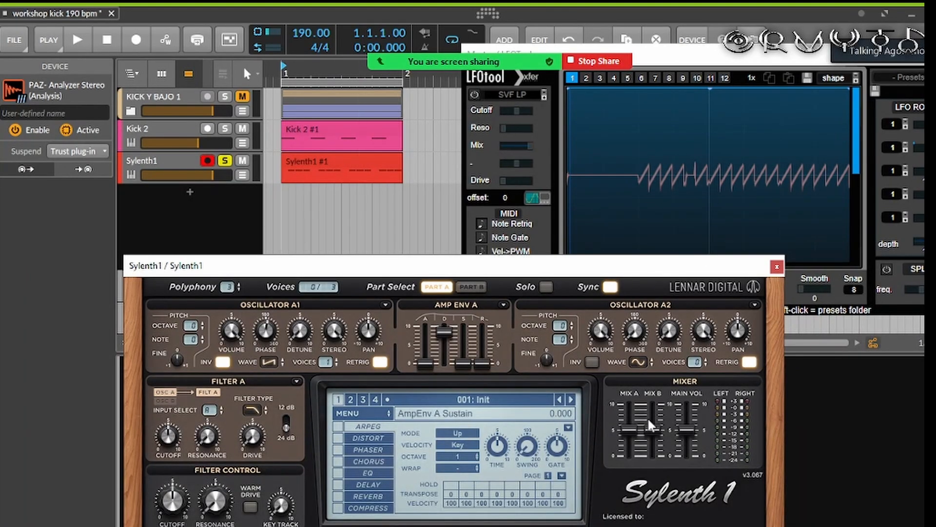
left_click(77, 41)
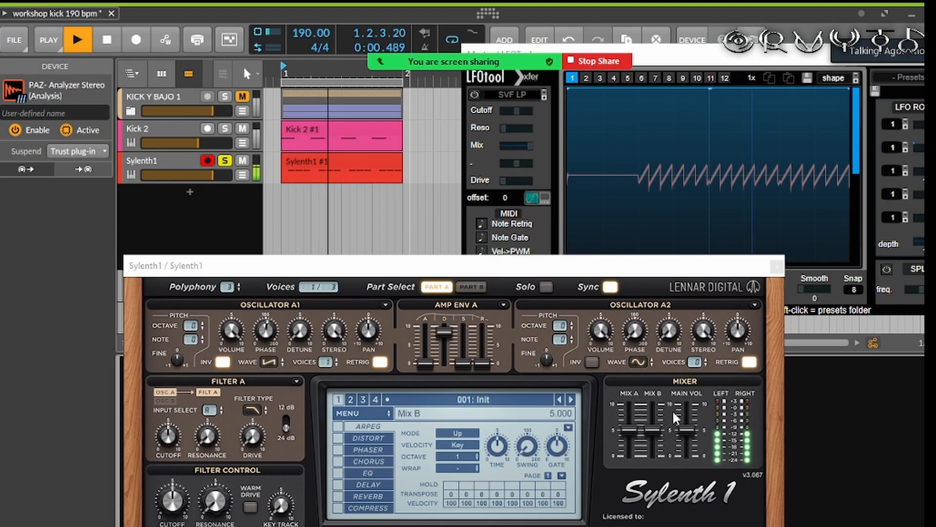
left_click_drag(687, 427, 691, 381)
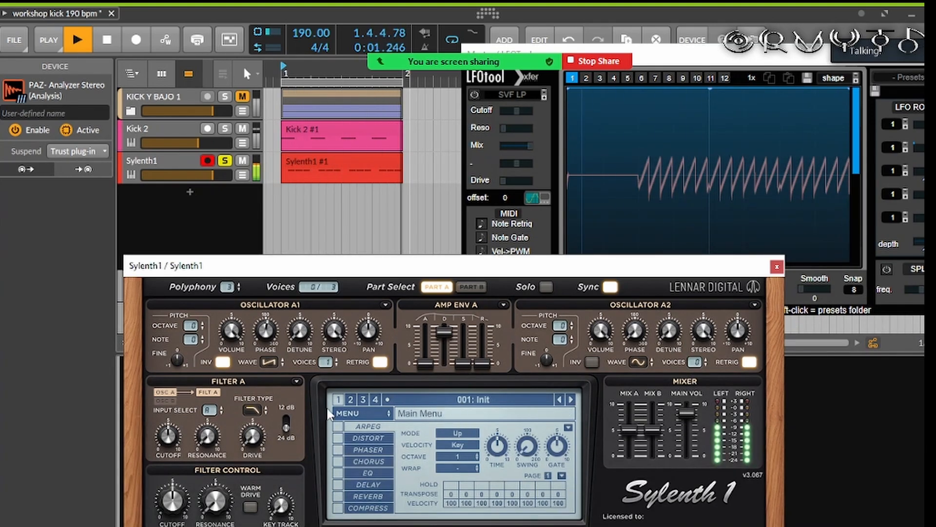
Step: Shorten Amp Env A's decay to 3.500 with a little sustain and set Oscillator A1's phase to 223.20 degrees
left_click_drag(445, 335, 454, 414)
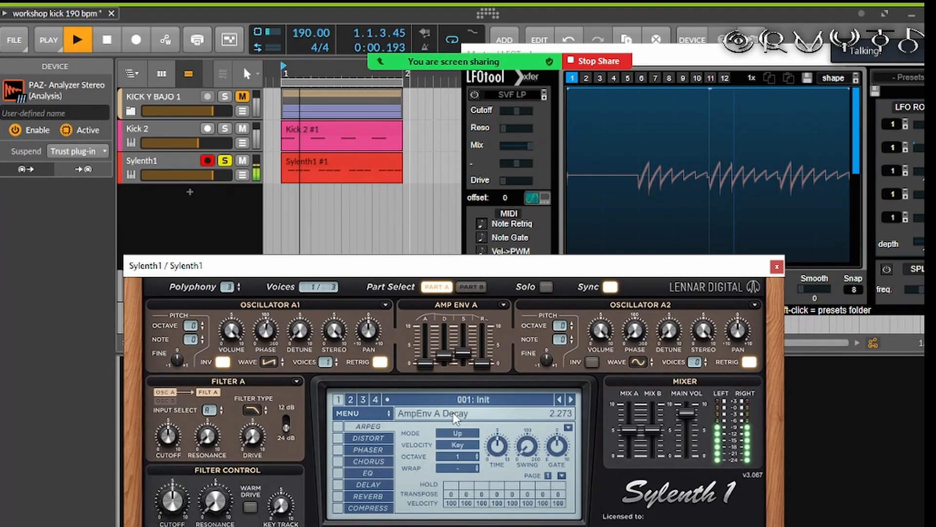
left_click_drag(462, 352, 448, 331)
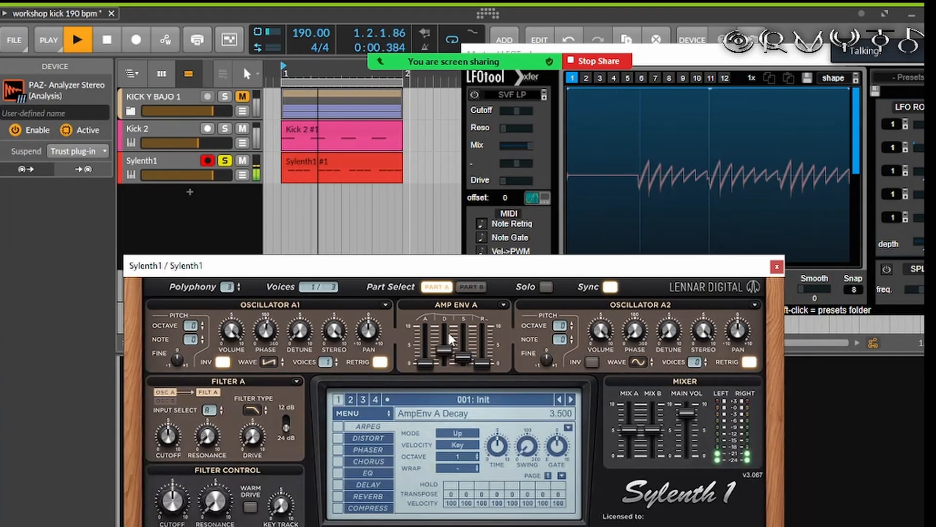
mouse_move(273, 328)
left_mouse_down()
mouse_move(265, 346)
mouse_move(266, 327)
left_mouse_up()
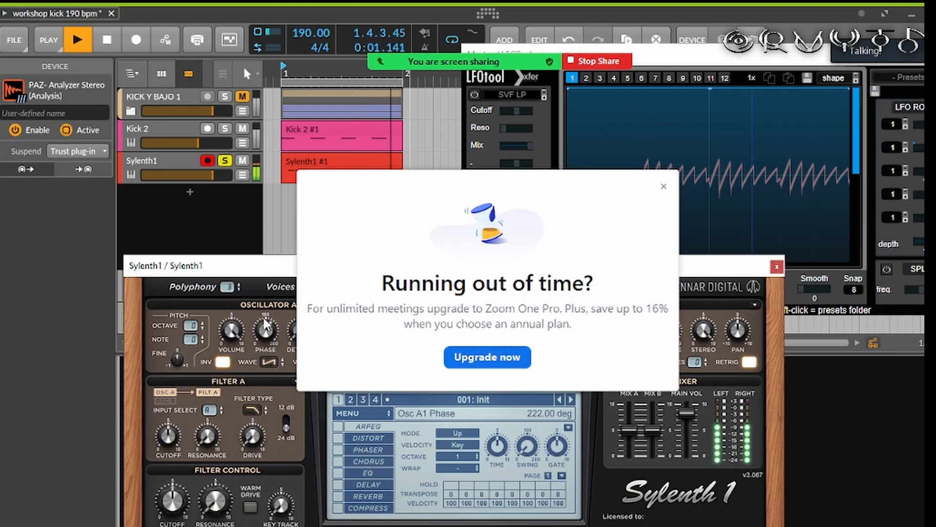
left_click(113, 37)
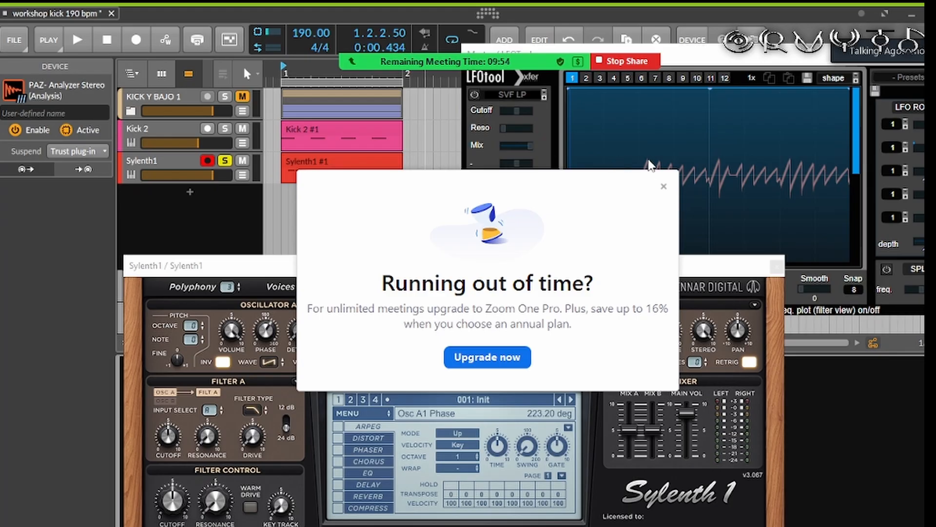
left_click(664, 186)
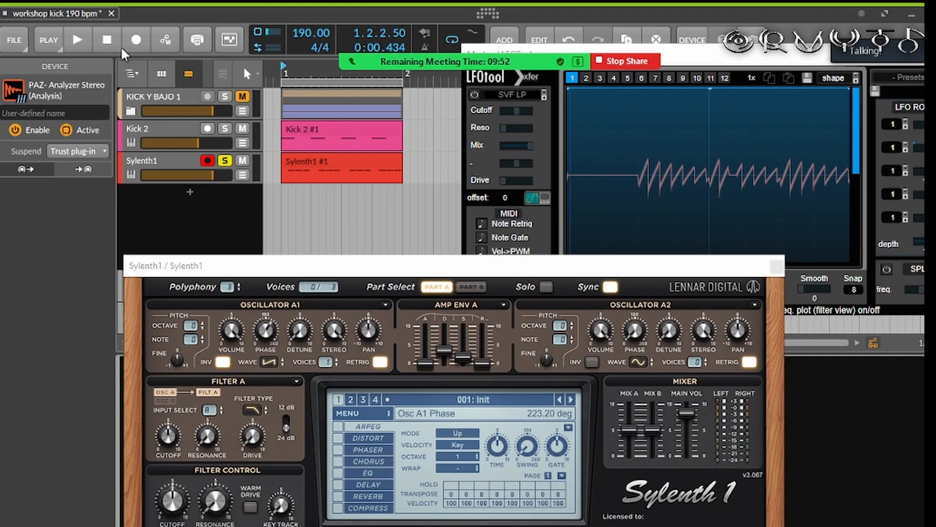
Step: Lower Oscillator A1's phase during playback so each note starts with a sharp peak, and set Amp Env A's decay to 3.682
left_click(85, 39)
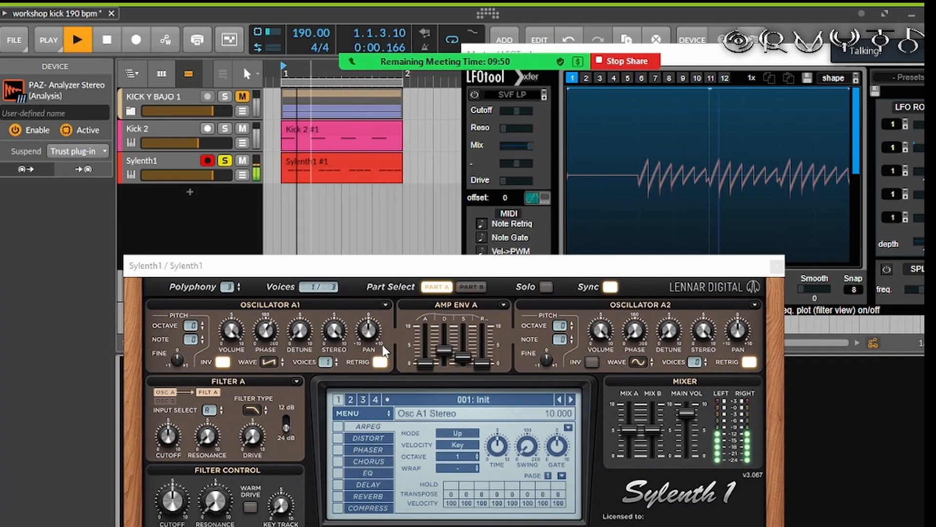
left_click_drag(443, 348, 447, 369)
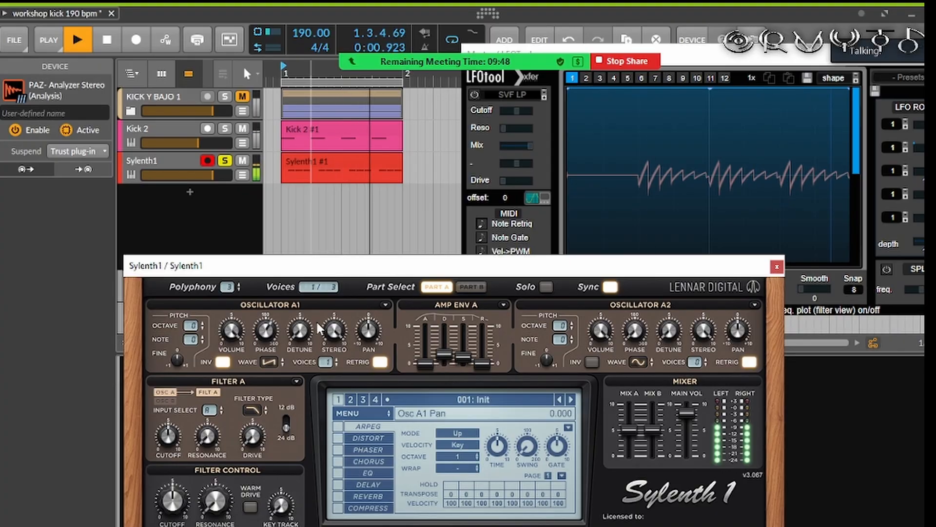
left_click_drag(266, 332, 280, 389)
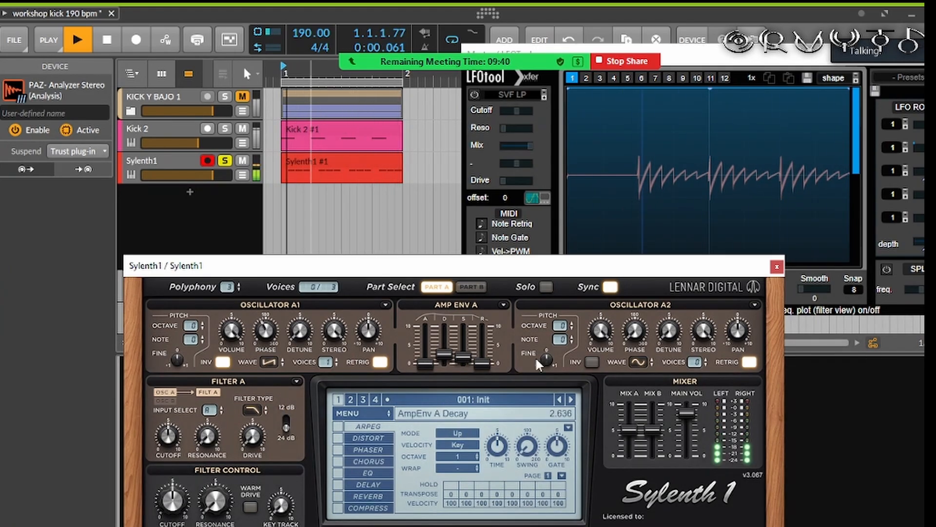
left_click_drag(446, 364, 447, 340)
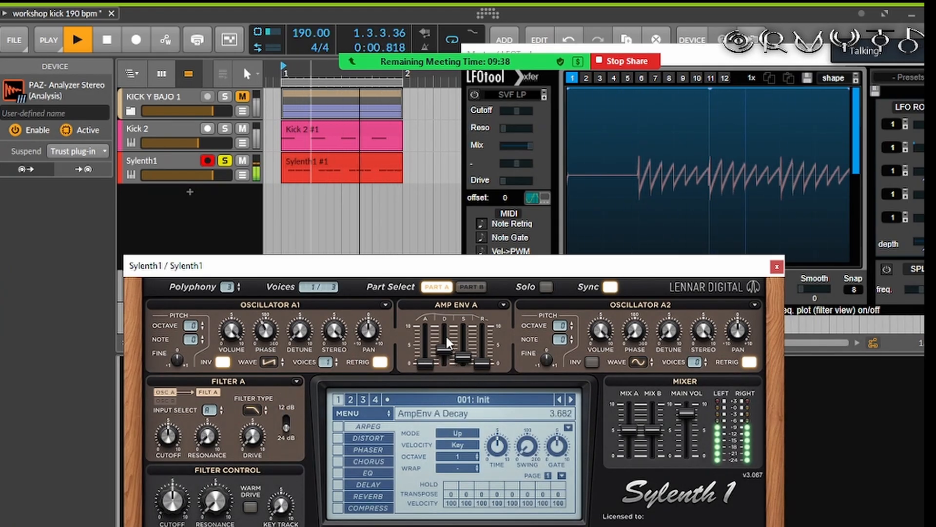
Step: Increase Mod Env 1's modulation of Cutoff A and B during playback, trying decays of 1.909 and 1.591
left_click_drag(314, 266, 336, 116)
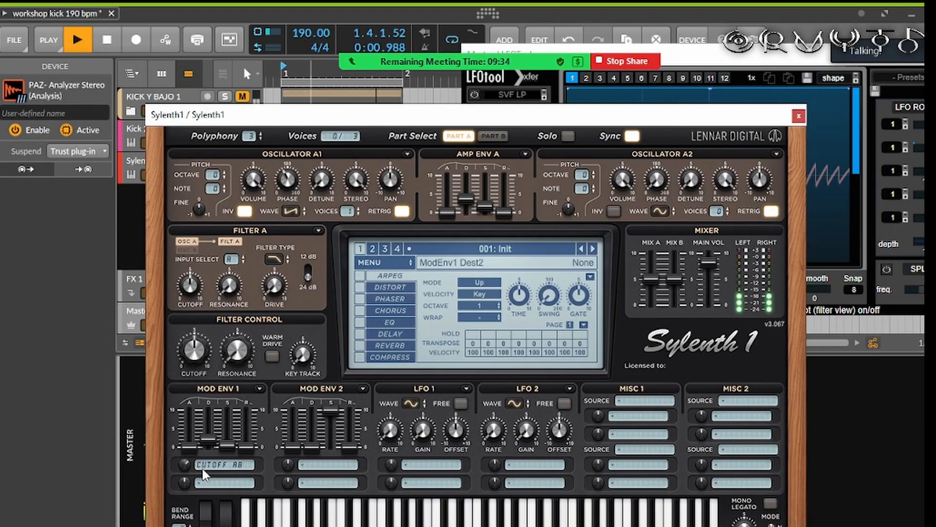
left_click_drag(185, 465, 208, 449)
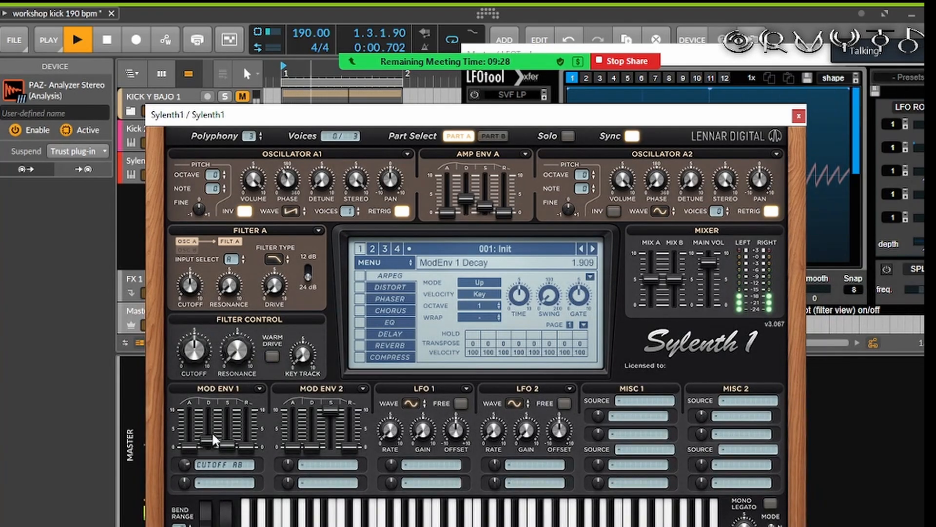
left_click_drag(185, 464, 188, 451)
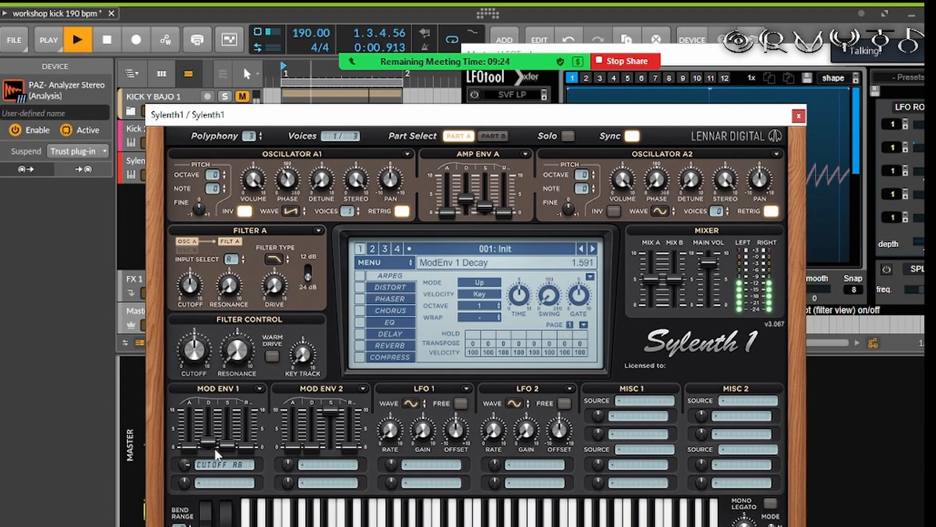
left_click_drag(212, 443, 224, 453)
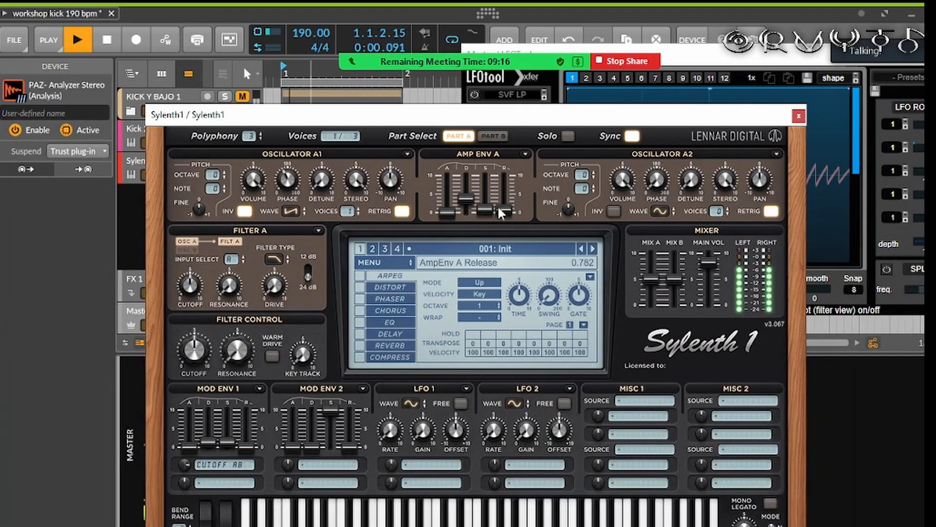
Step: Shorten Amp Env A's decay slightly, set Mod Env 1's decay to 1.818 and stop playback
left_click_drag(459, 200, 460, 212)
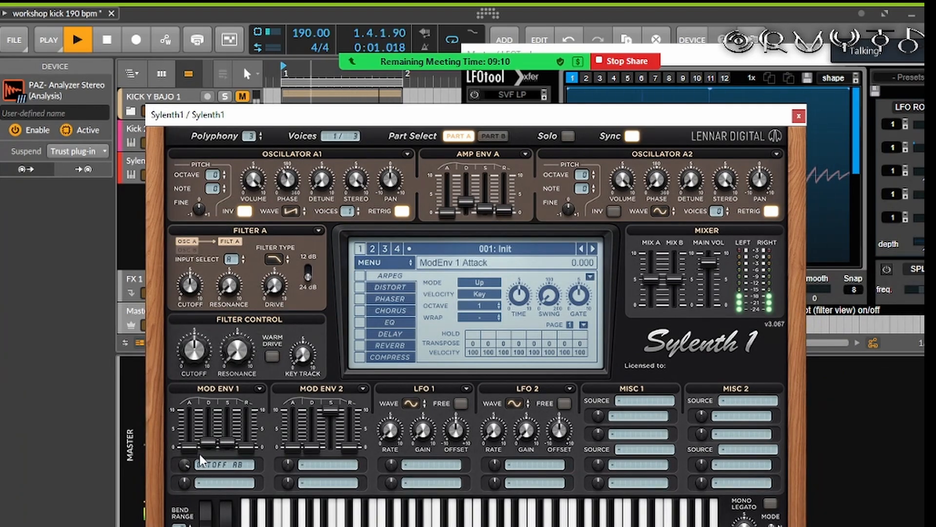
left_click_drag(207, 442, 207, 445)
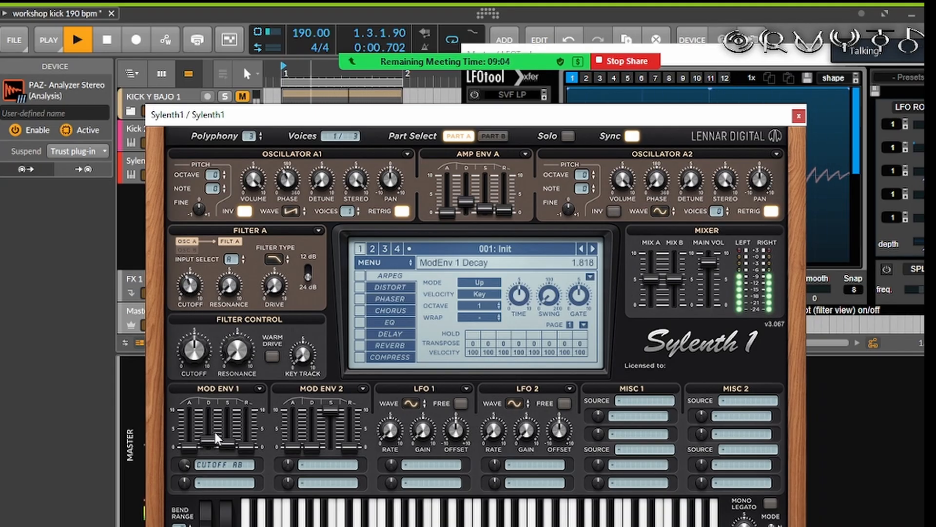
left_click(106, 39)
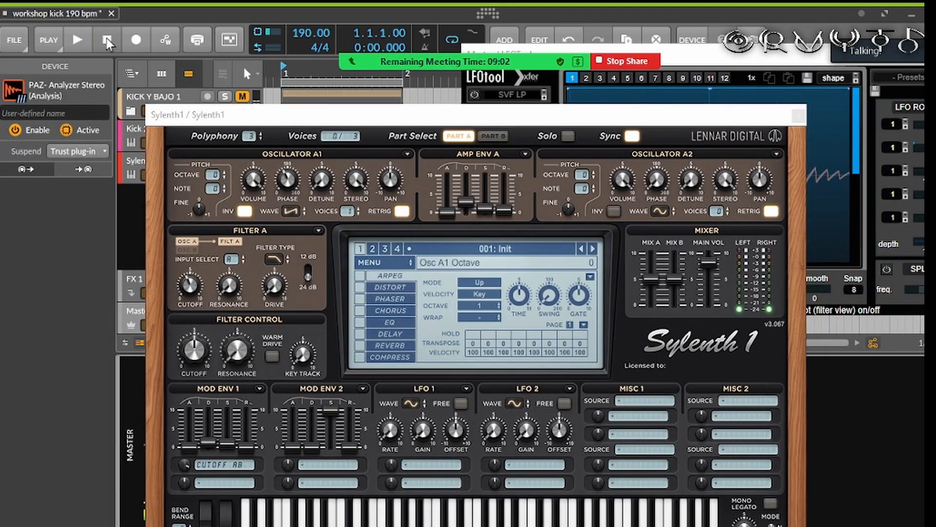
Step: Route Mod Env 2 to Cutoff A and B, drop its sustain to zero and start the loop
left_click(326, 463)
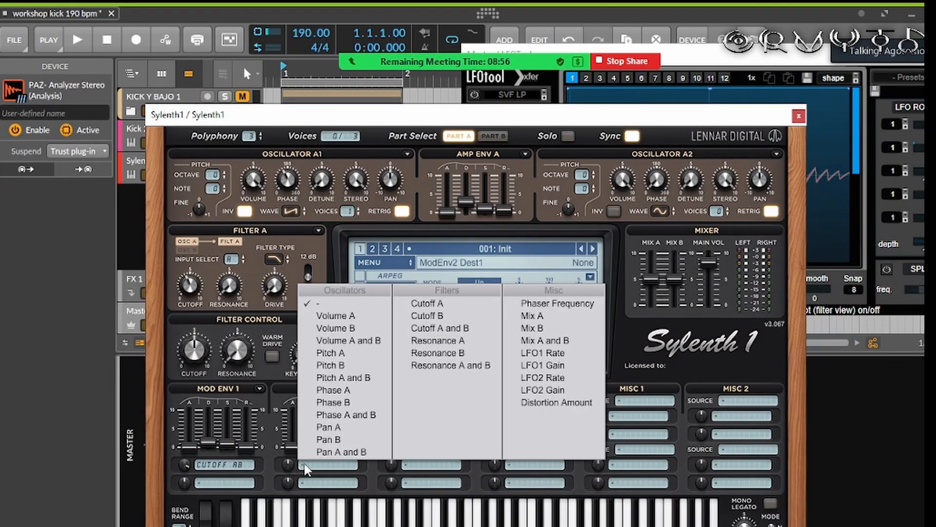
left_click(476, 335)
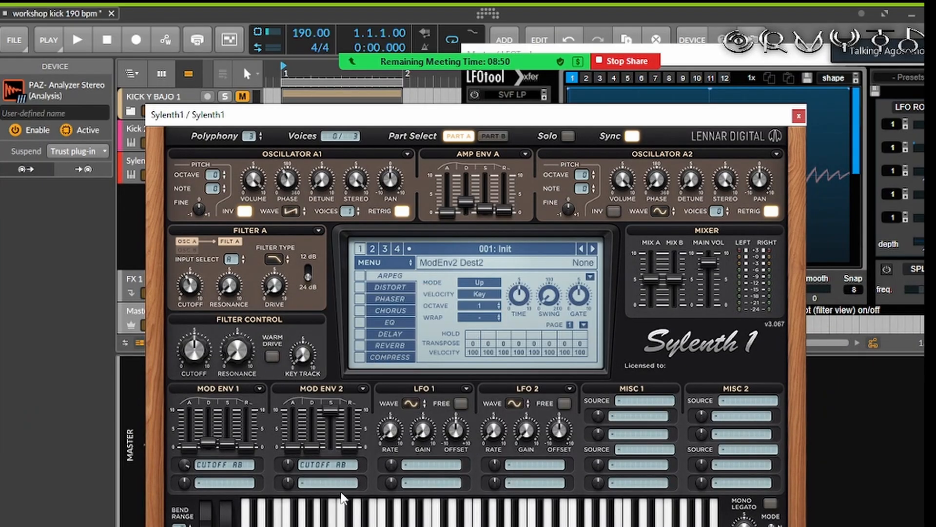
left_click_drag(331, 410, 332, 446)
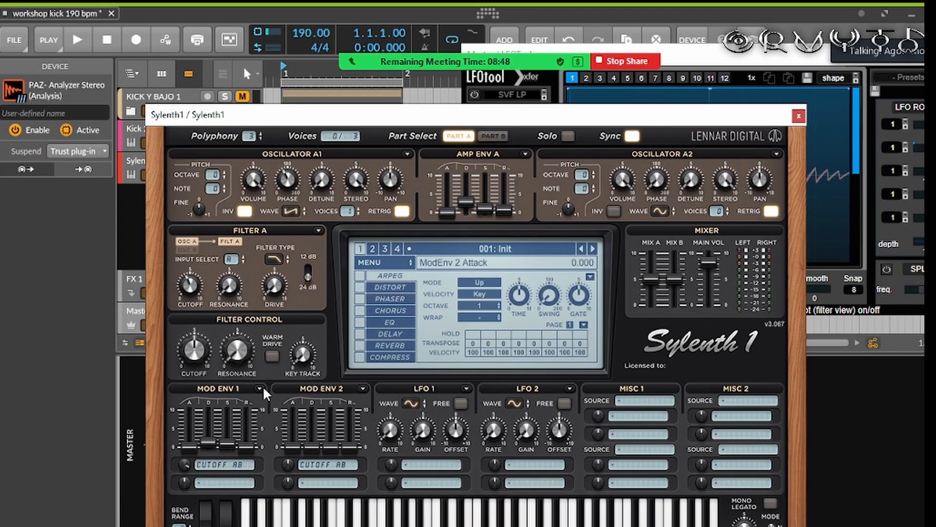
left_click(84, 45)
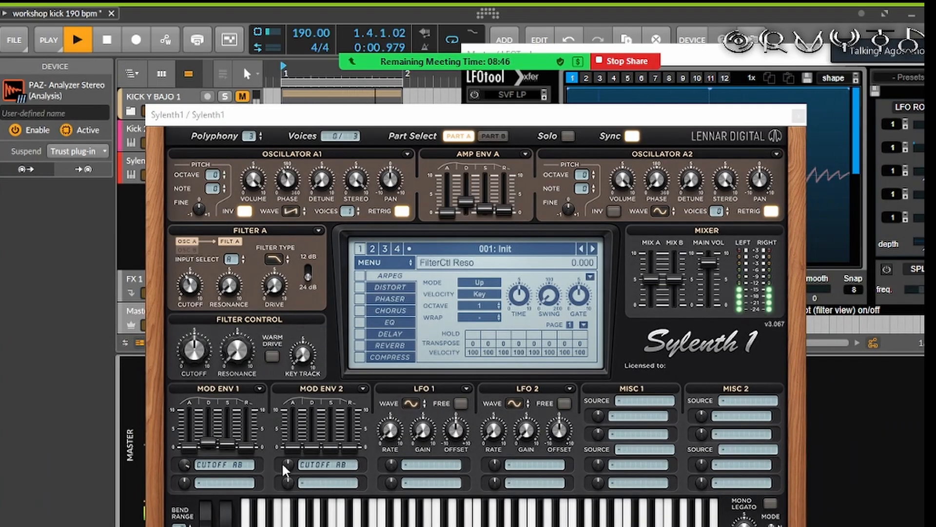
Step: Tune Mod Env 2's decay and cutoff modulation amount during playback, trying decays of 1.955 and 1.545 and an amount of 4.267
left_click_drag(312, 445, 319, 421)
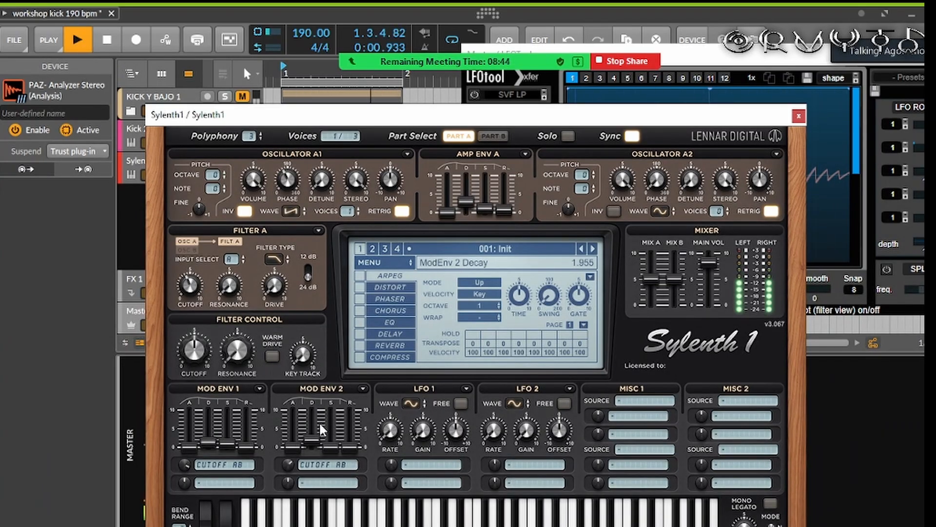
left_click(115, 38)
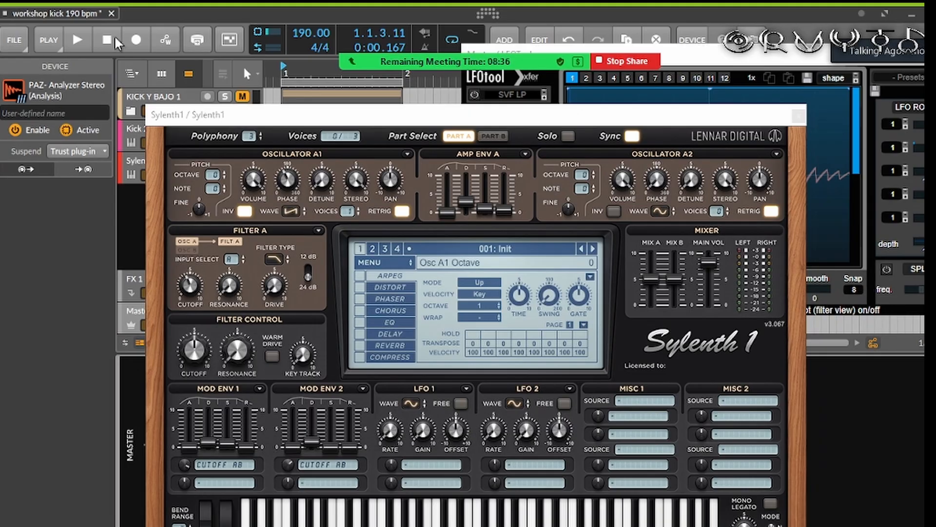
left_click(89, 46)
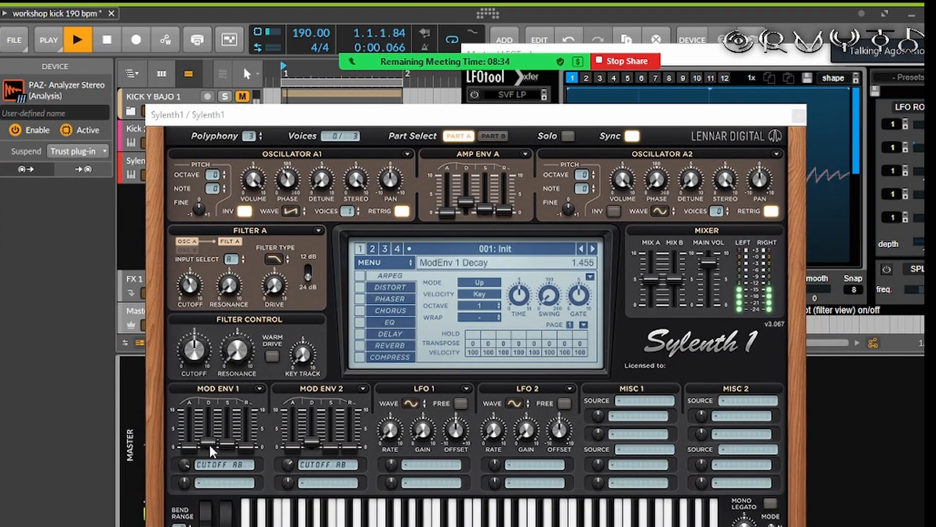
left_click(185, 482)
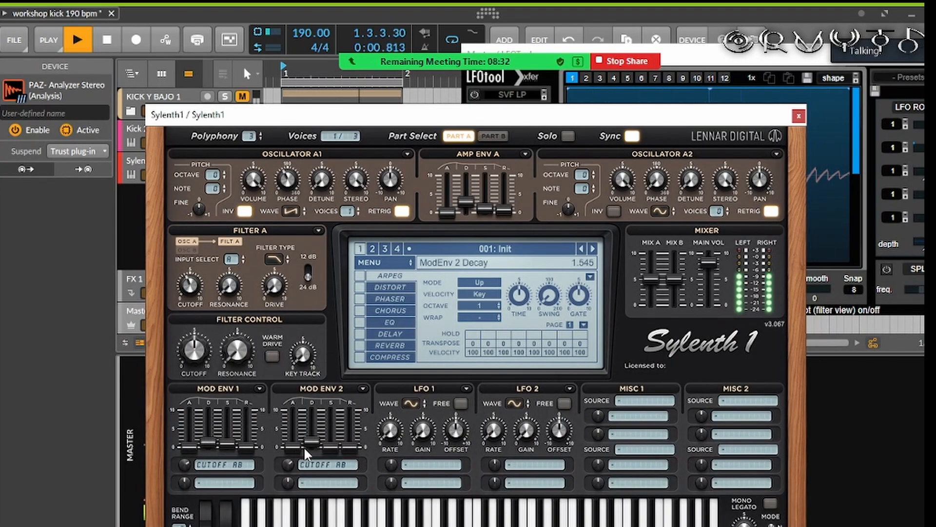
left_click_drag(314, 434, 294, 464)
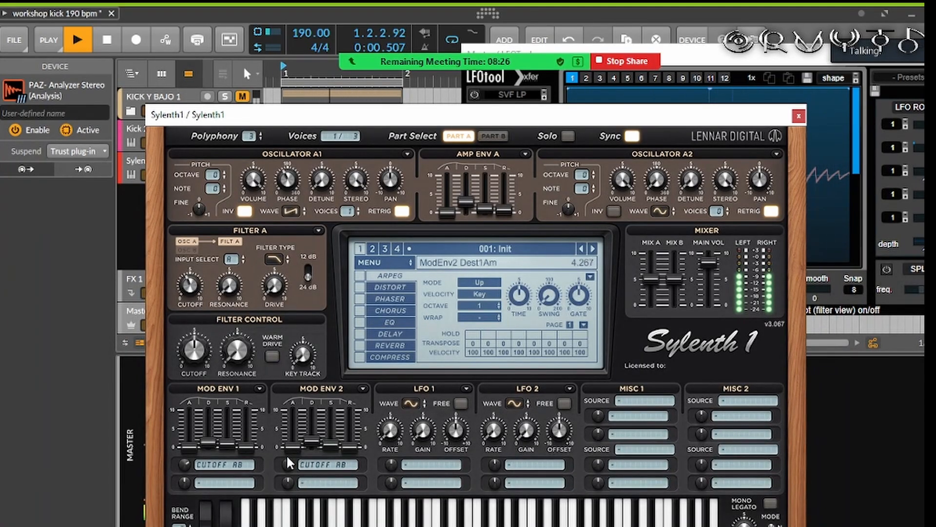
left_click_drag(286, 454, 291, 481)
Step: Uncover the waveform display by moving the Sylenth1 window, and play Kick 2 soloed together with the bass
left_click_drag(317, 115, 346, 272)
mouse_move(513, 370)
left_mouse_down()
mouse_move(525, 313)
mouse_move(522, 358)
mouse_move(490, 360)
mouse_move(495, 351)
mouse_move(515, 370)
left_mouse_up()
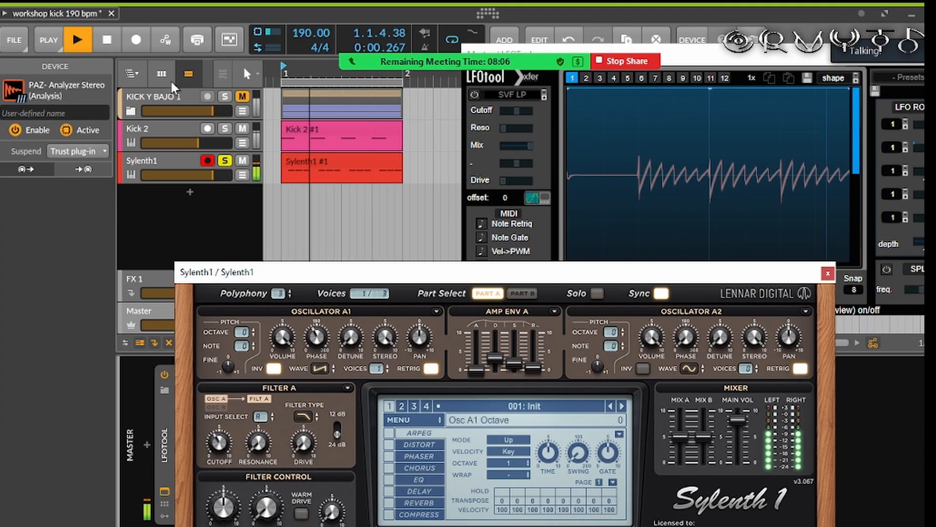
left_click(107, 45)
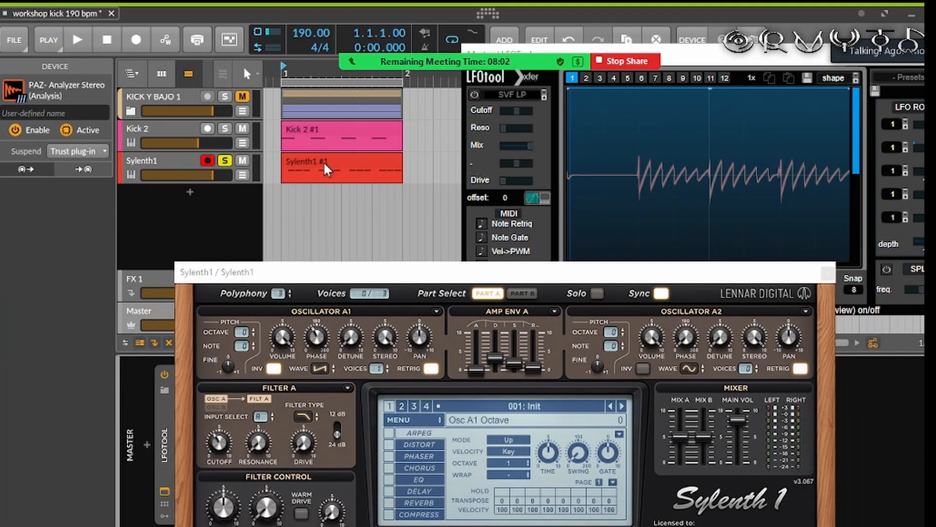
left_click(77, 42)
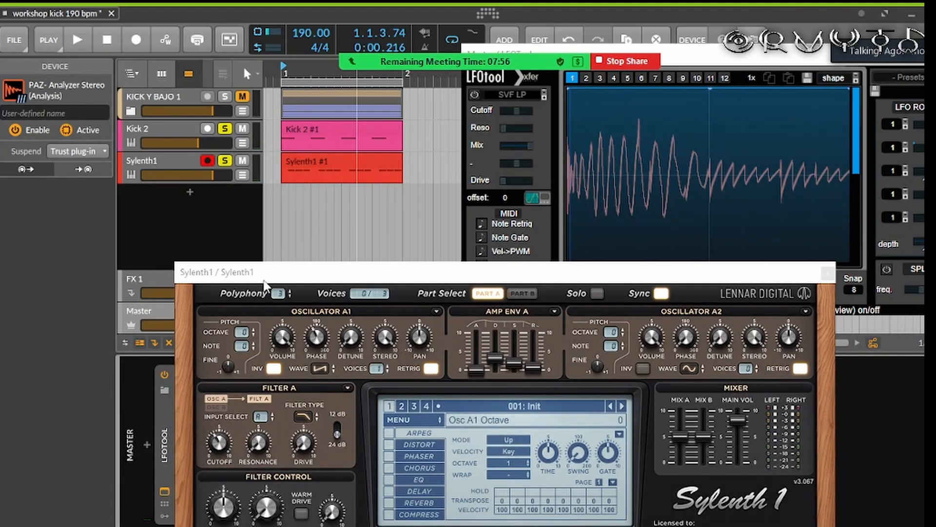
Step: Lower the Kick 2 track's volume to balance it against the bass, comparing both tracks' levels in a short playback
left_click_drag(264, 281, 393, 268)
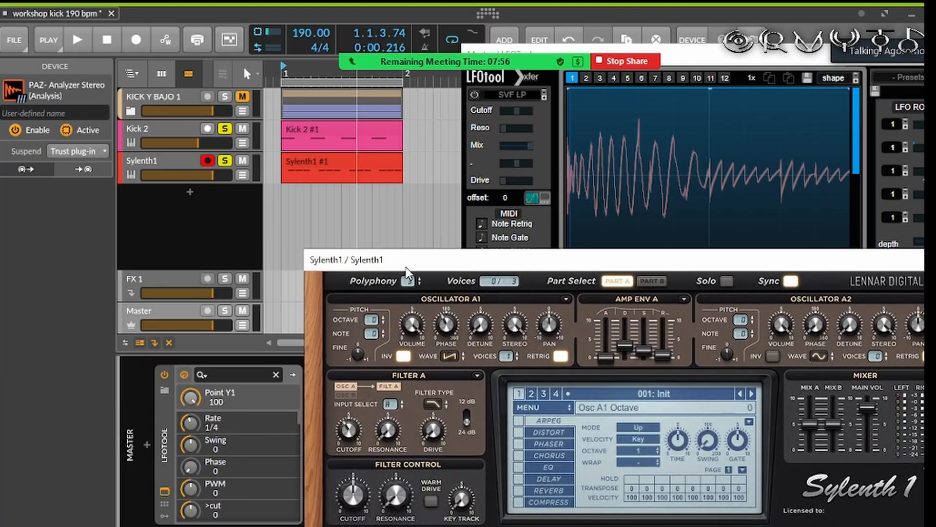
left_click(168, 124)
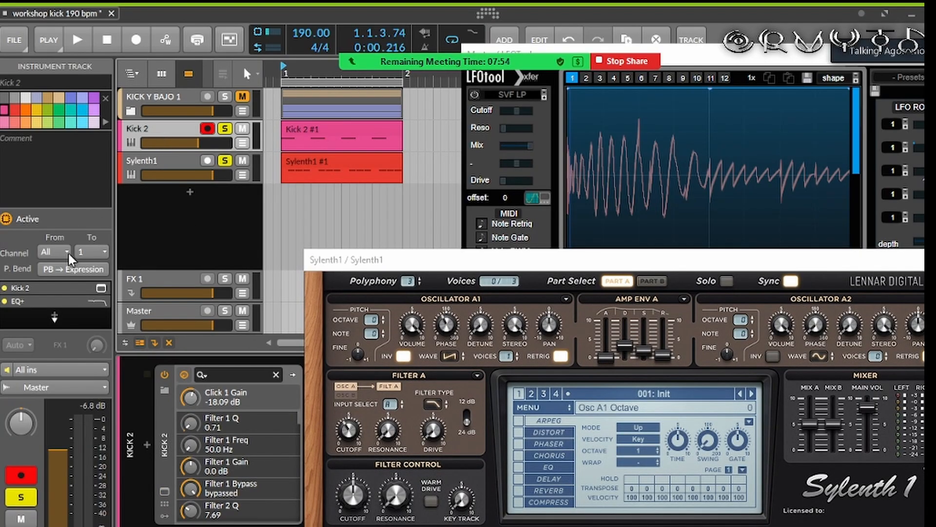
left_click(156, 155)
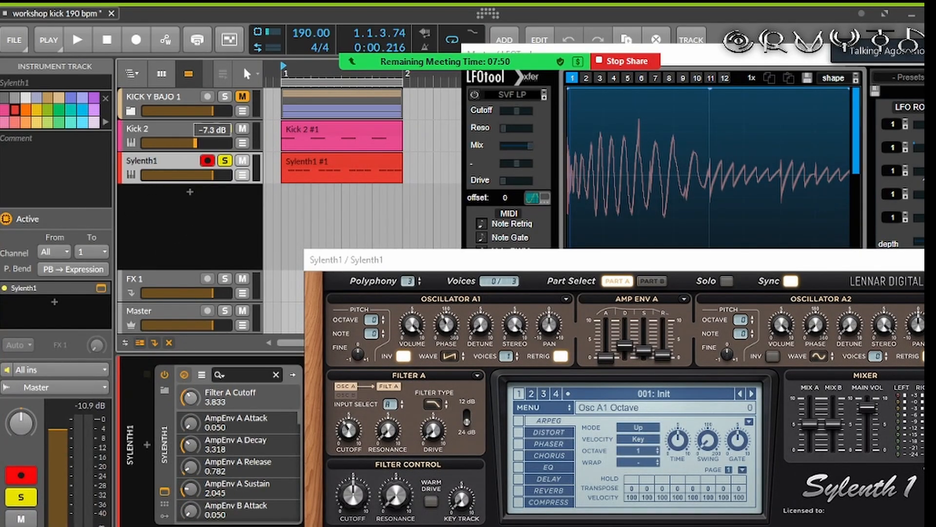
left_click(79, 40)
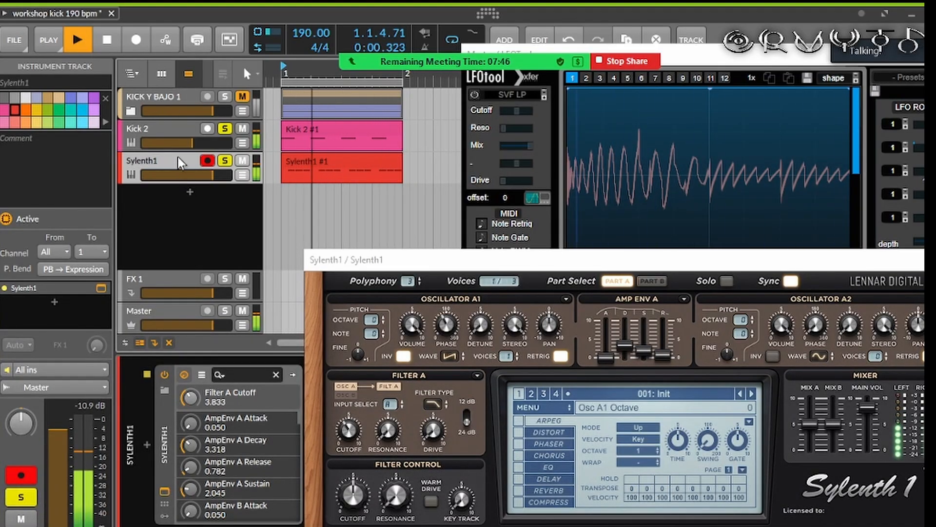
left_click(168, 136)
left_click(76, 39)
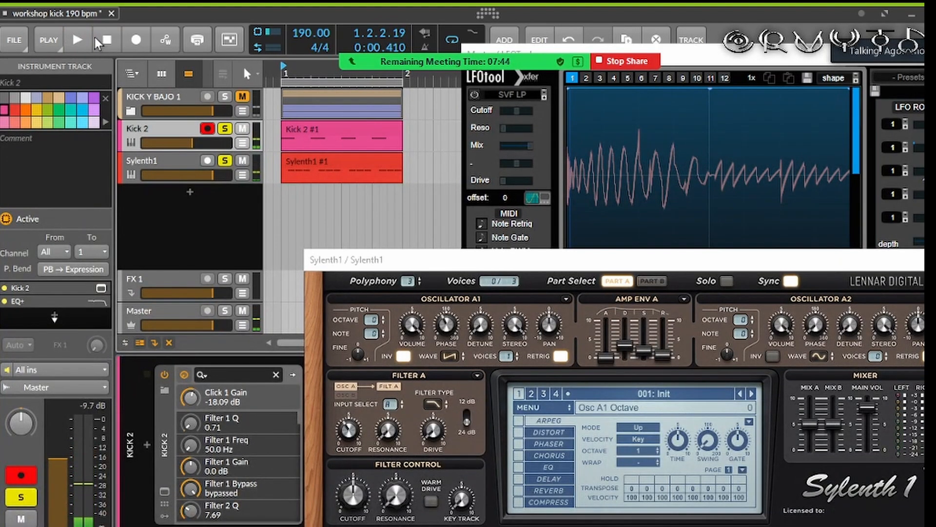
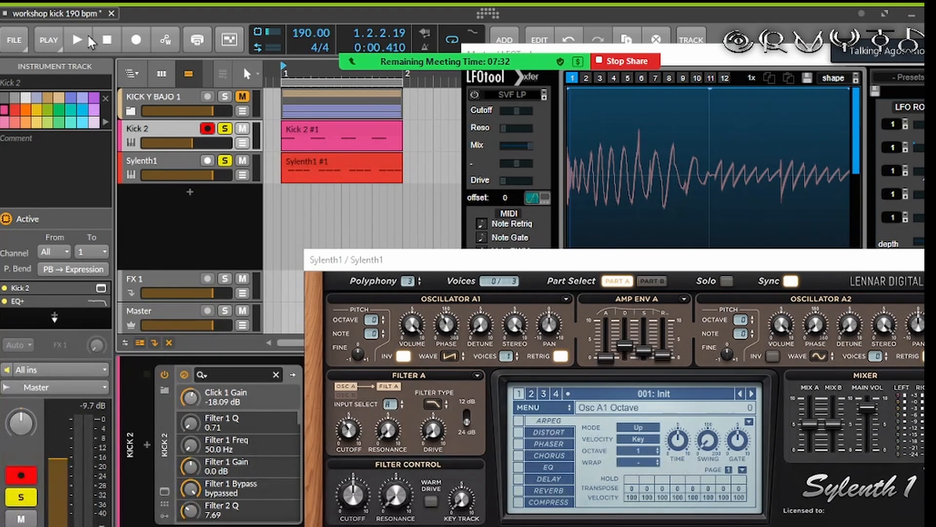
Step: Play the kick and bass loop, set Mod Env 1's decay to 1.227 and Mod Env 2's cutoff modulation amount to 3.600
left_click(78, 39)
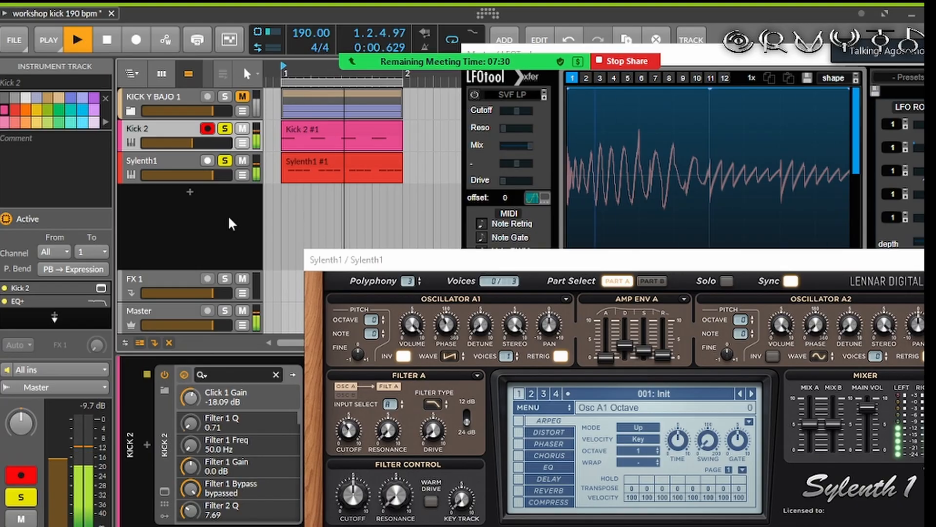
left_click(163, 163)
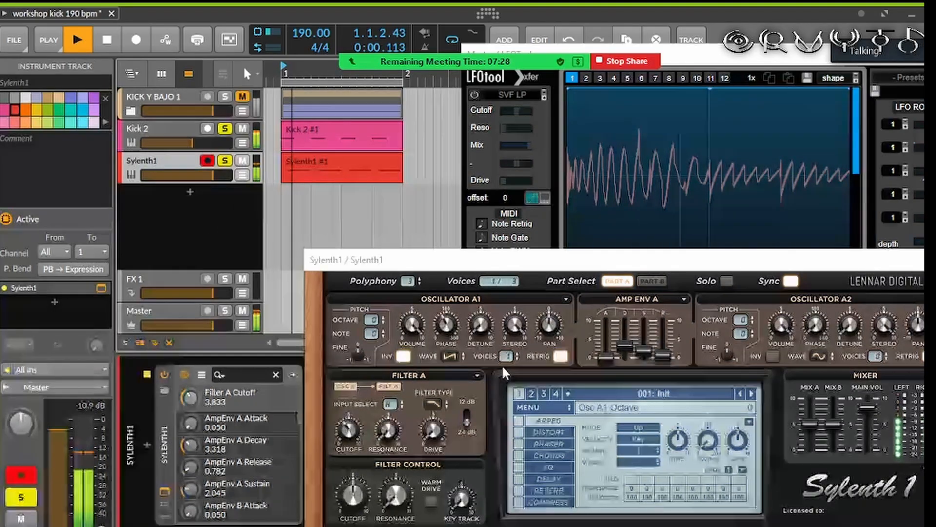
left_click_drag(558, 256, 568, 109)
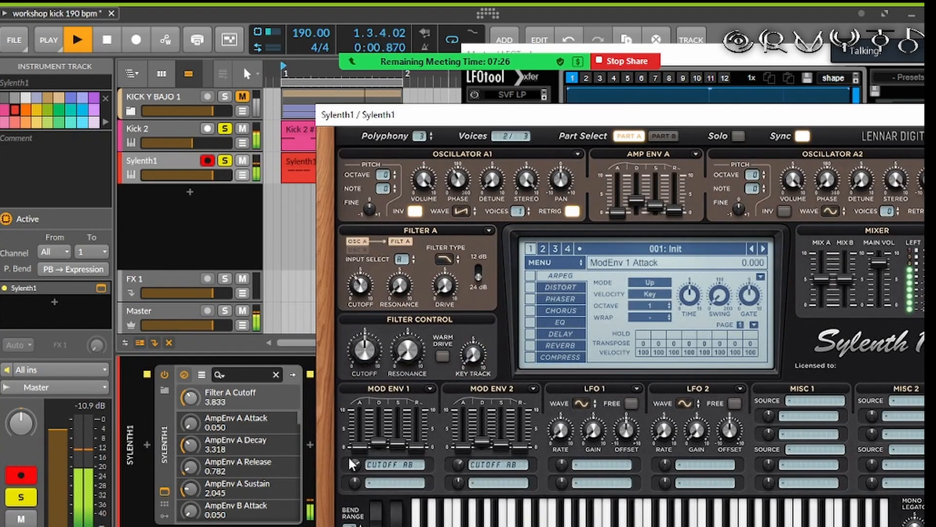
left_click_drag(354, 465, 361, 482)
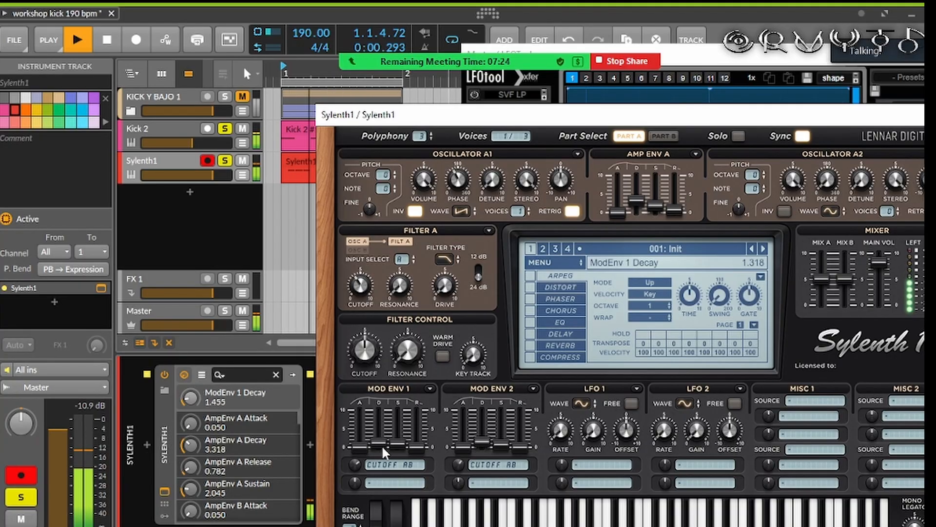
left_click_drag(381, 444, 394, 447)
left_click(422, 447)
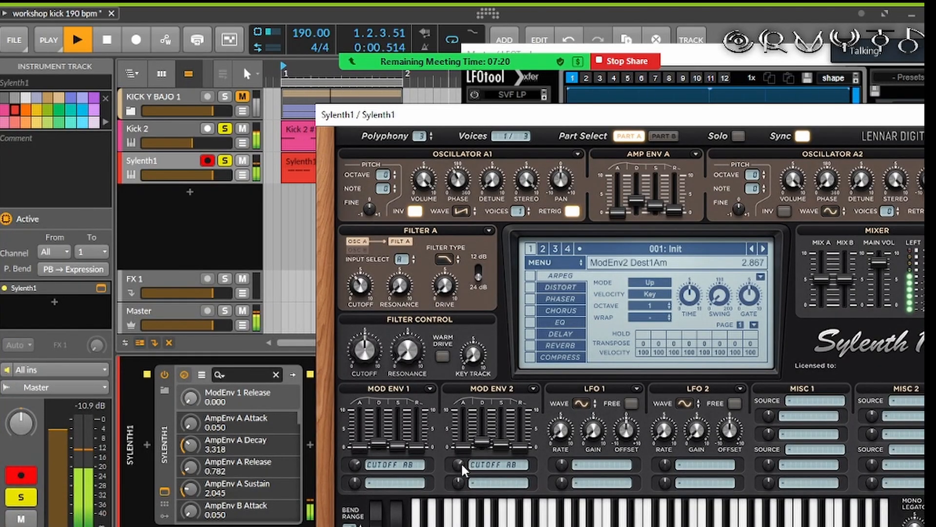
mouse_move(461, 461)
left_mouse_down()
mouse_move(466, 437)
mouse_move(464, 475)
mouse_move(466, 463)
left_mouse_up()
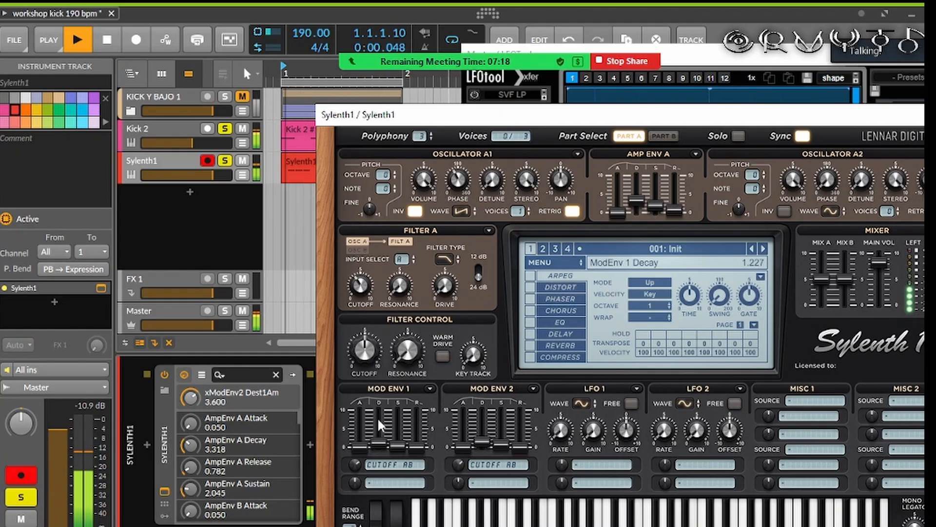
Step: Set Amp Env A's decay to 2.455 and sustain to 1.091, and raise Mod Env 1's decay to 1.636
mouse_move(655, 206)
left_mouse_down()
mouse_move(637, 204)
mouse_move(637, 212)
mouse_move(657, 192)
mouse_move(652, 219)
left_mouse_up()
left_click(640, 198)
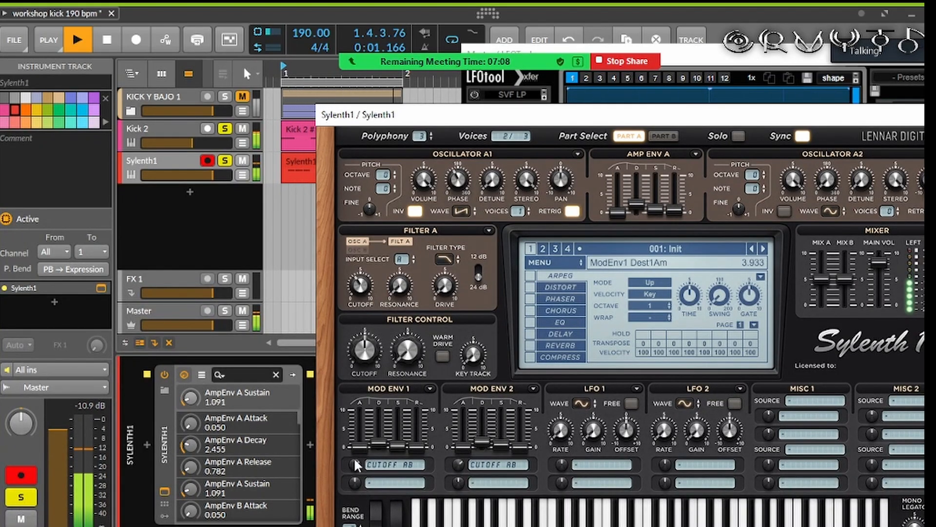
left_click_drag(353, 458, 380, 440)
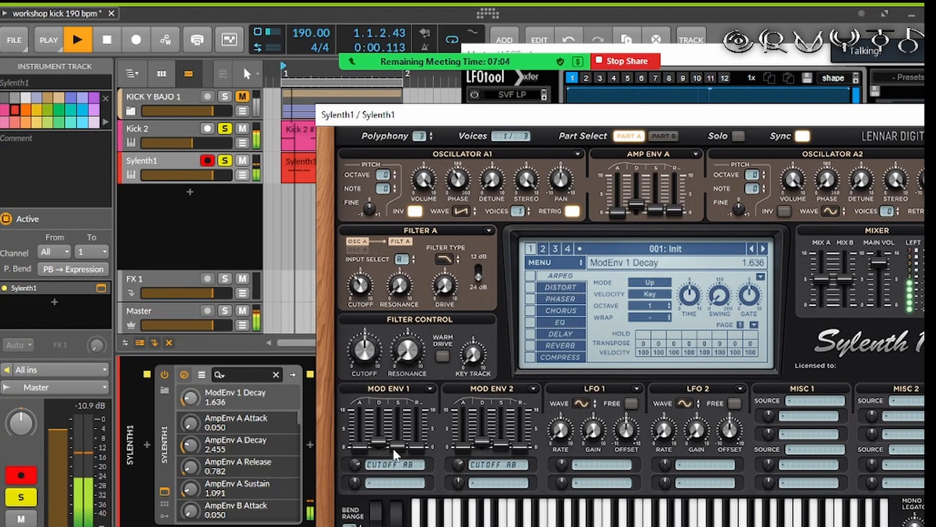
Step: Raise Mod Env 1's cutoff modulation amount to about 6.2 and lower Mod Env 2's to 2.533 during playback
left_click_drag(458, 465, 460, 476)
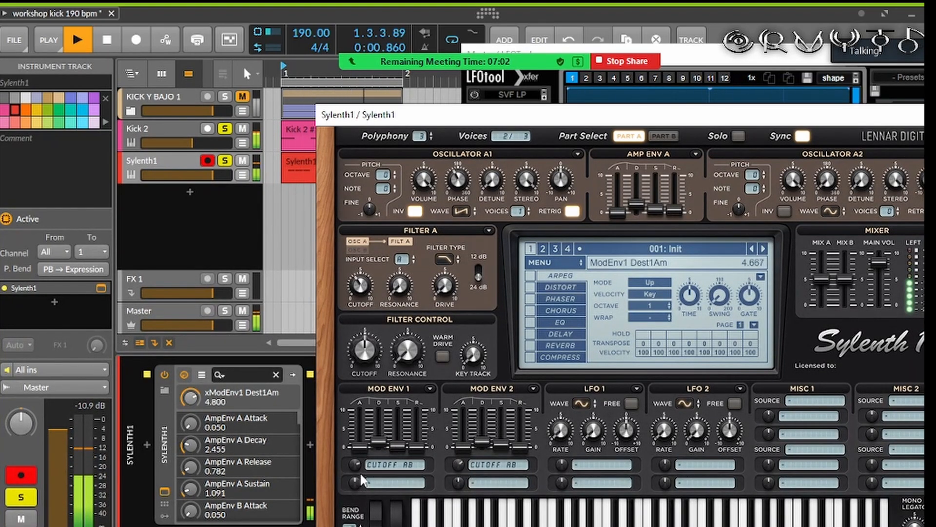
left_click_drag(376, 444, 362, 459)
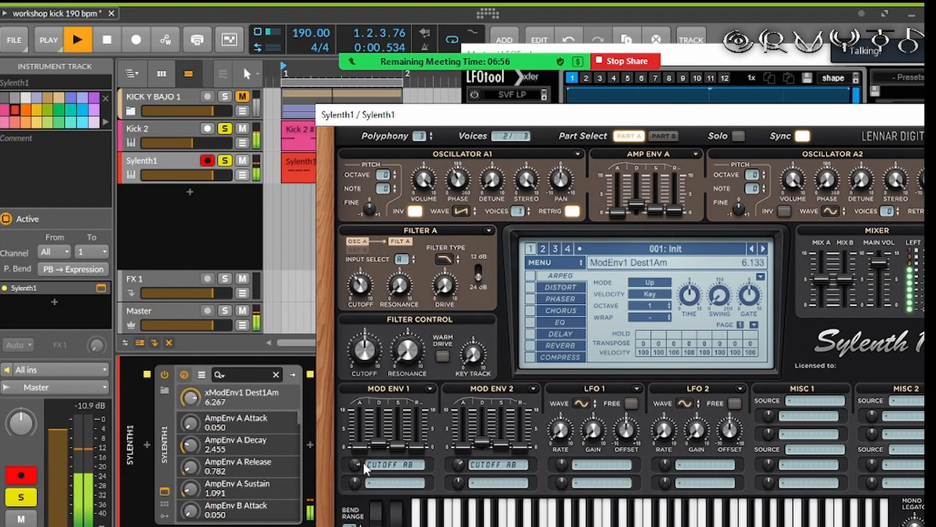
mouse_move(458, 464)
left_mouse_down()
mouse_move(464, 441)
mouse_move(481, 447)
mouse_move(482, 437)
mouse_move(459, 482)
left_mouse_up()
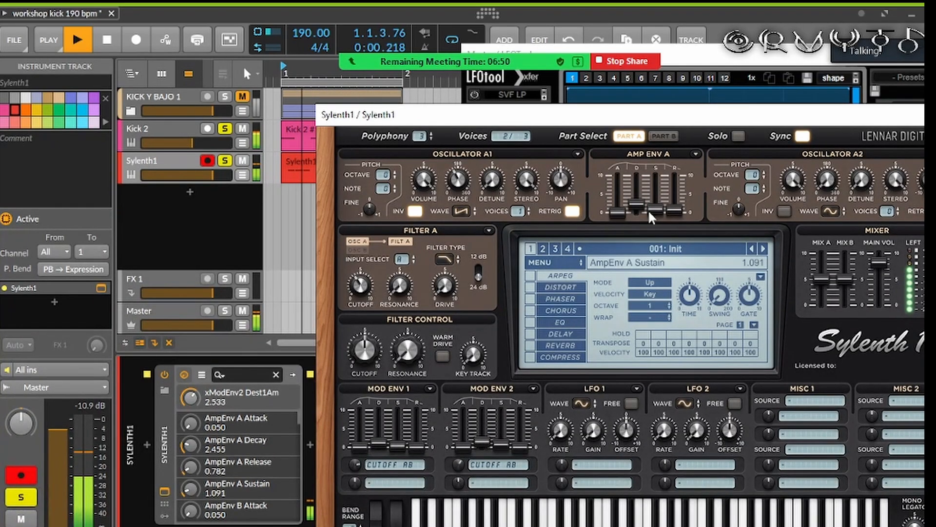
Step: Set Amp Env A's decay to 2.500, sustain to 0.818 and release to 0.000
left_click_drag(638, 206, 659, 295)
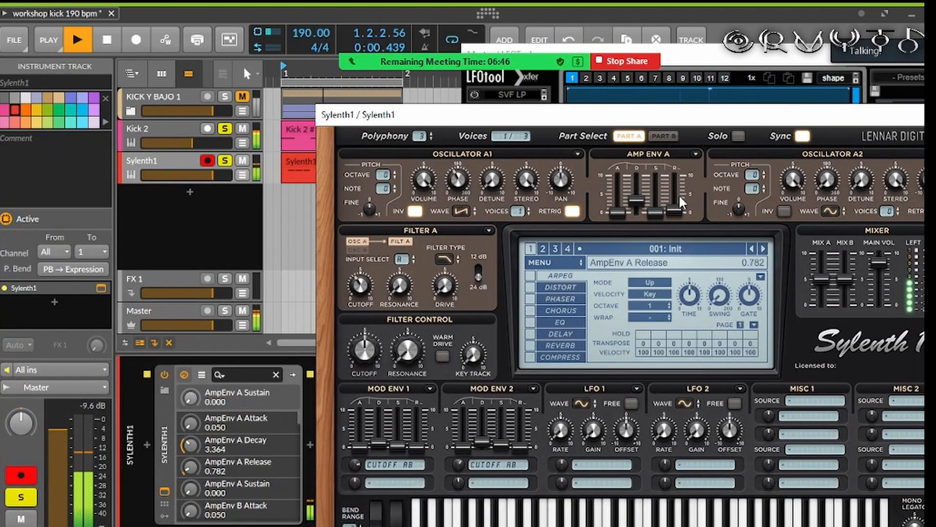
left_click_drag(676, 208, 686, 299)
left_click_drag(654, 209, 630, 207)
Step: Switch off Oscillator A1's Invert, comparing the inverted and non-inverted waveforms beside the kick during playback
left_click(415, 210)
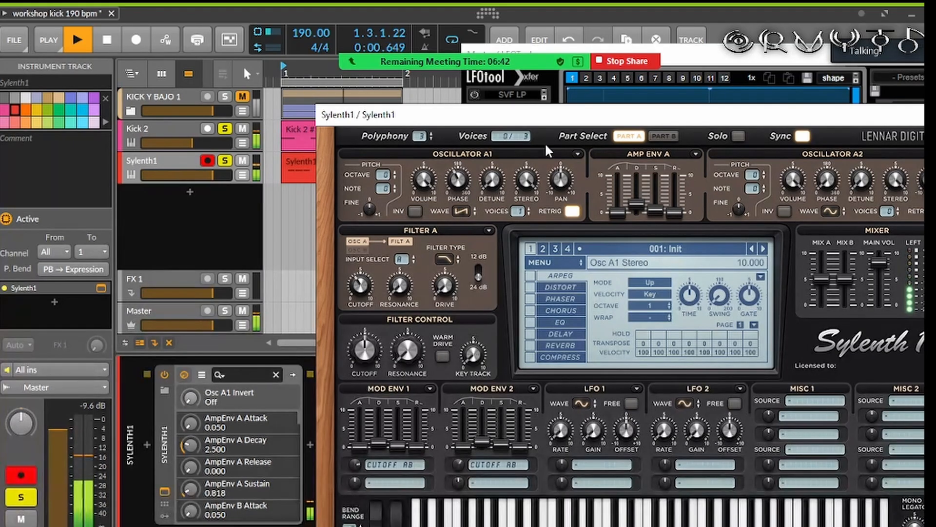
left_click_drag(562, 119, 539, 262)
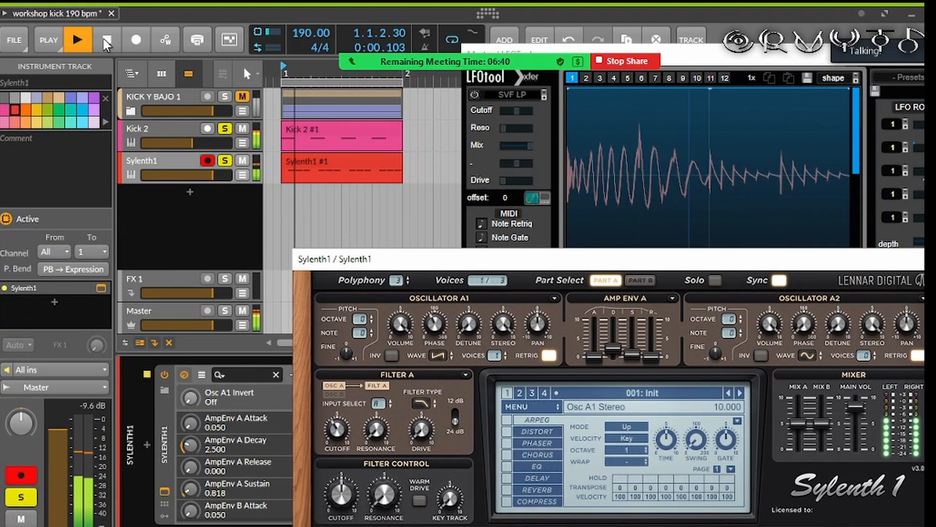
key("space")
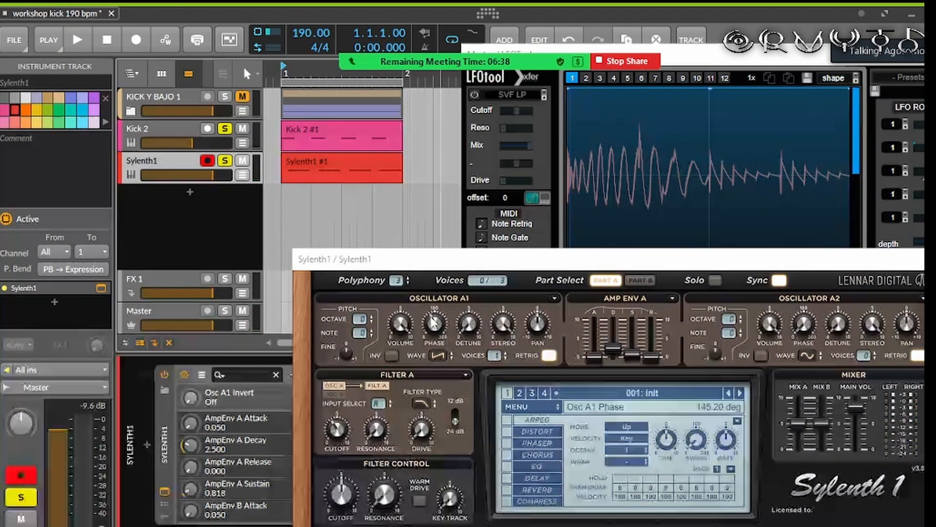
left_click(77, 40)
left_click(390, 355)
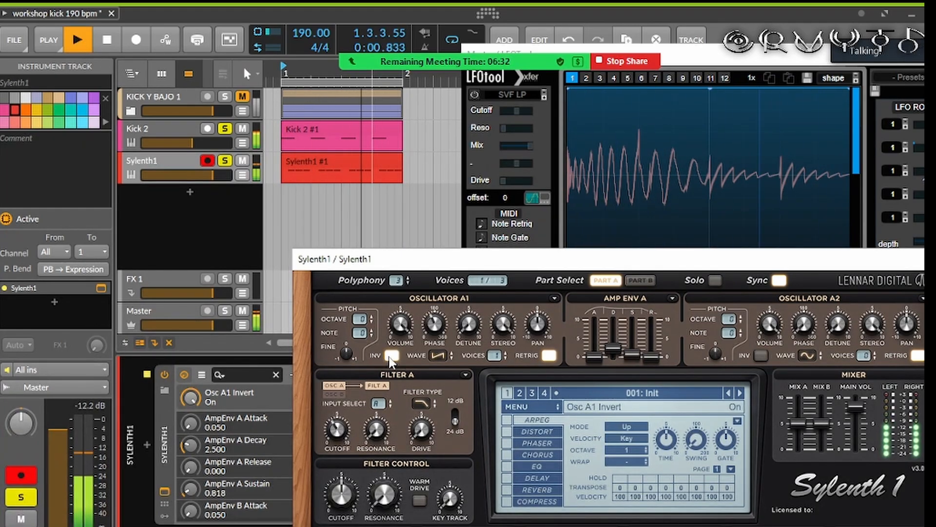
left_click(390, 356)
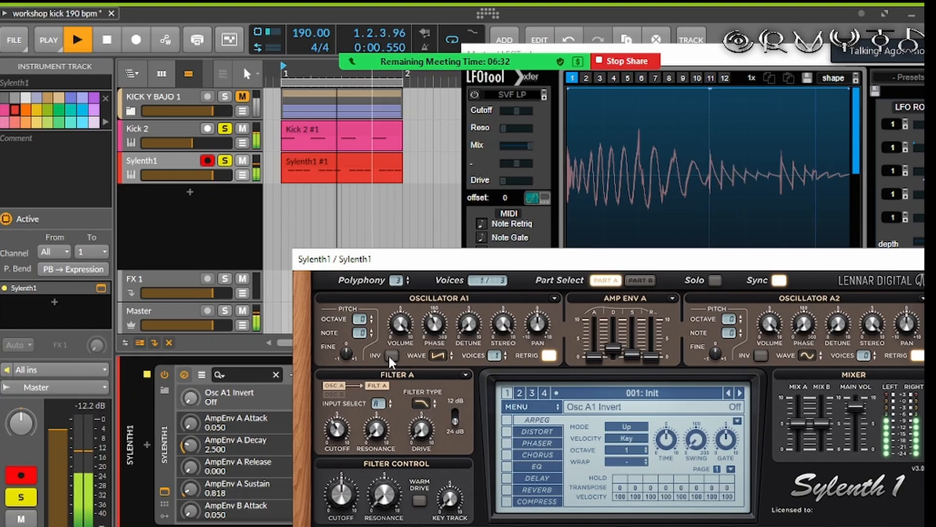
Step: Play the bass without the kick and adjust the modulation envelopes, setting Mod Env 2's decay to 2.182
left_click(107, 39)
left_click(80, 39)
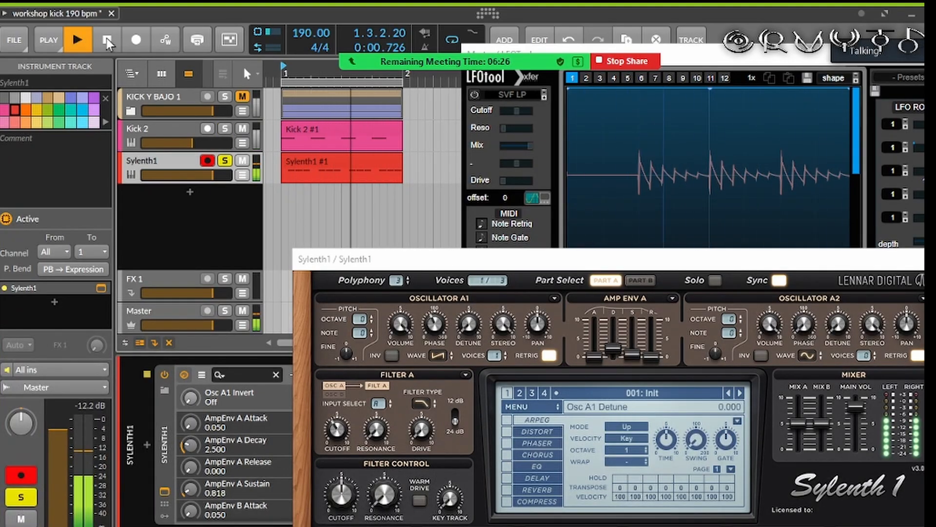
left_click_drag(489, 259, 437, 115)
left_click_drag(321, 443, 322, 445)
left_click_drag(410, 439, 410, 436)
left_click(383, 463)
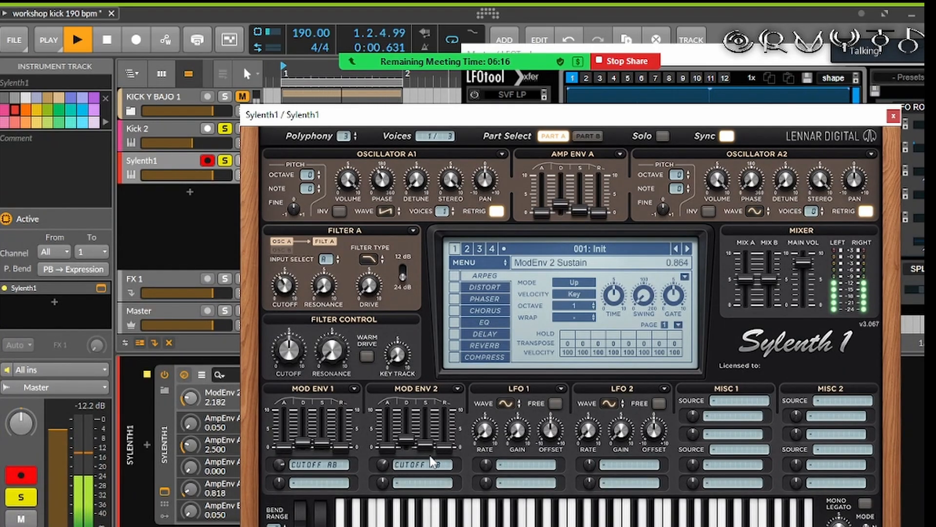
Step: Set Filter A's cutoff to 3.067 and raise Mod Env 2's cutoff modulation amount to about 4.8
left_click_drag(382, 464, 408, 445)
left_click(292, 295)
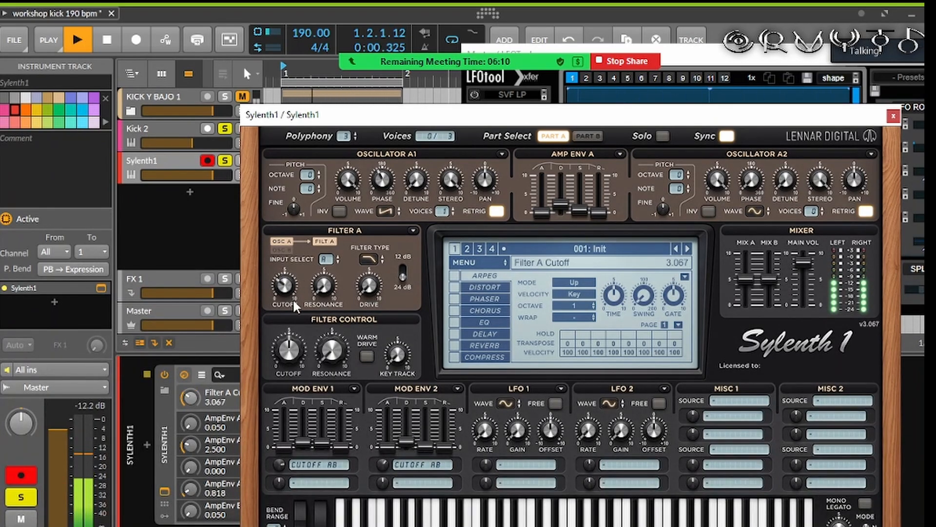
left_click_drag(382, 464, 382, 464)
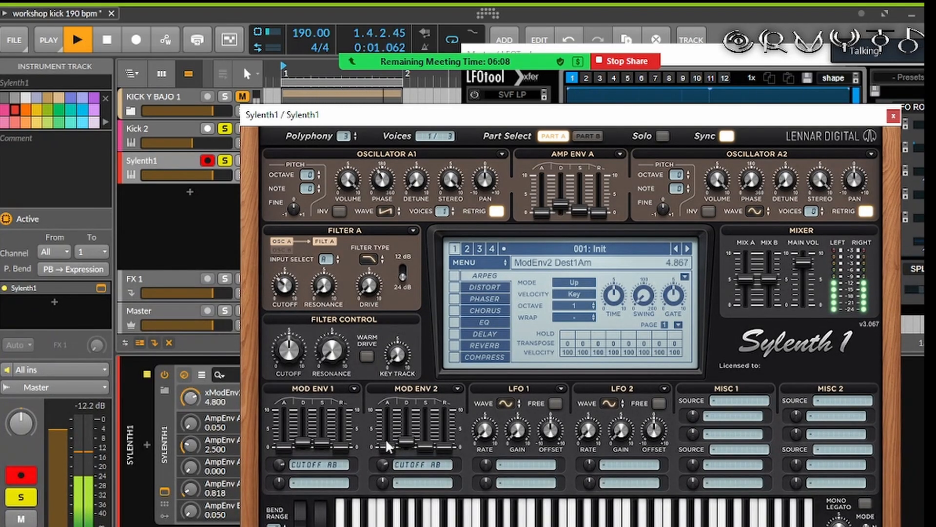
Step: Set Mod Env 2's decay to 1.227 and Mod Env 1's cutoff modulation amount to about 4.4
left_click(408, 442)
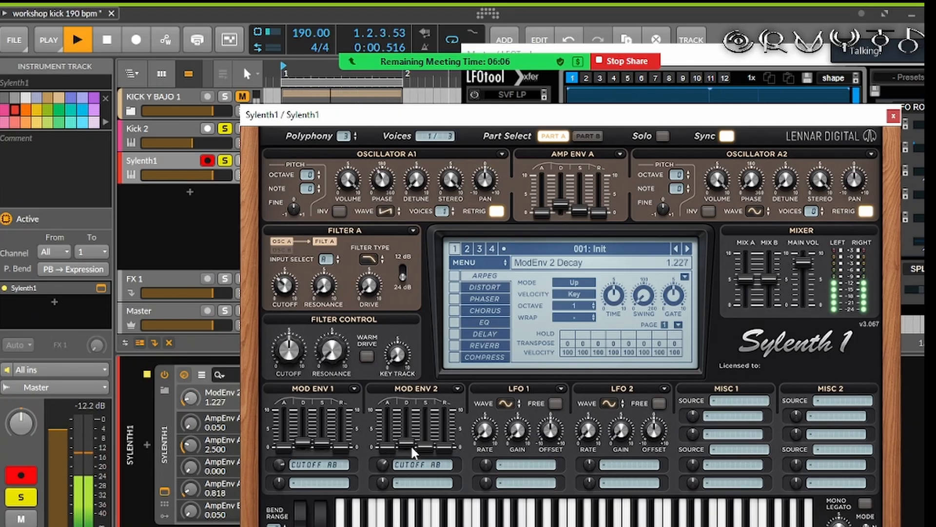
left_click(281, 462)
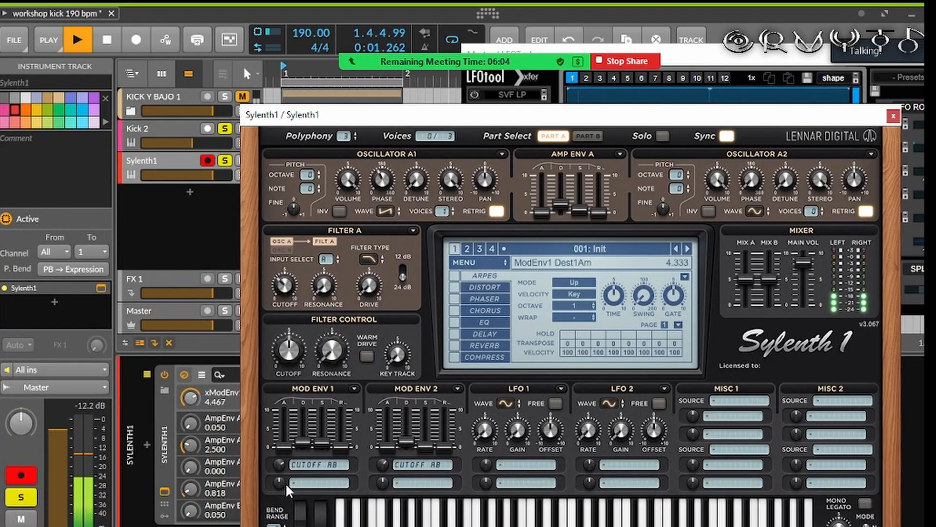
Step: Set Amp Env A's decay to 2.455 and sustain to 2.955, and lower Mod Env 2's cutoff modulation amount to 3.333
left_click(584, 208)
mouse_move(566, 205)
left_mouse_down()
mouse_move(584, 195)
mouse_move(586, 177)
mouse_move(571, 198)
left_mouse_up()
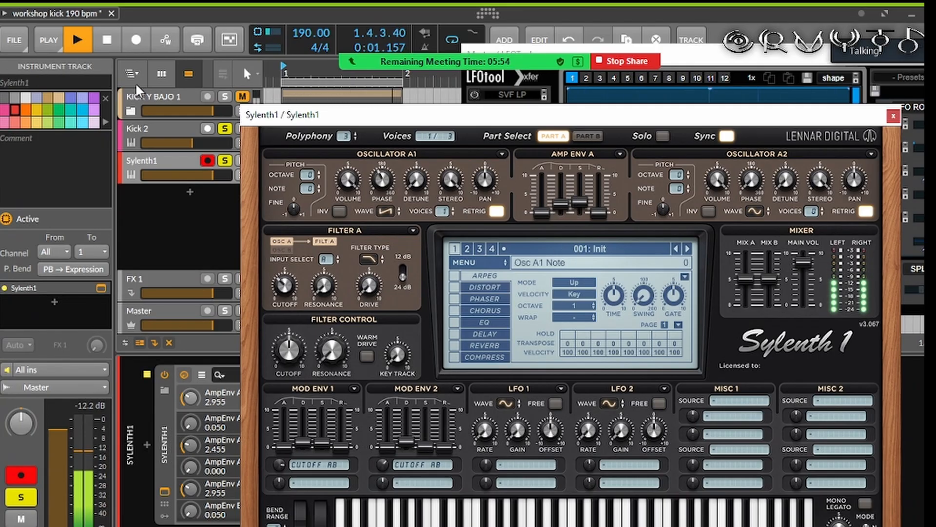
mouse_move(382, 464)
left_mouse_down()
mouse_move(388, 440)
mouse_move(389, 452)
mouse_move(407, 428)
mouse_move(401, 463)
mouse_move(352, 468)
mouse_move(379, 475)
mouse_move(383, 504)
mouse_move(376, 455)
mouse_move(392, 479)
left_mouse_up()
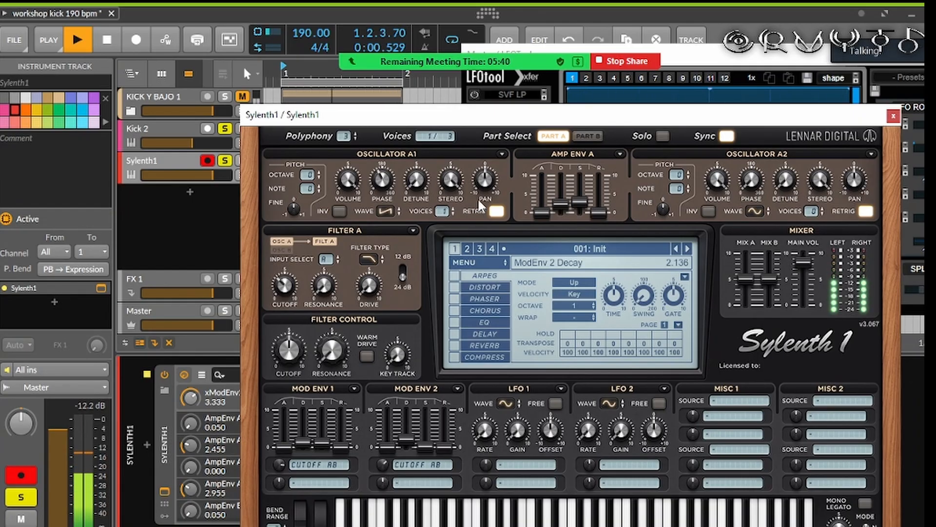
Step: Close the Sylenth1 editor and play the kick and bass together to examine their combined waveform in LFOTool
left_click(110, 40)
left_click(893, 116)
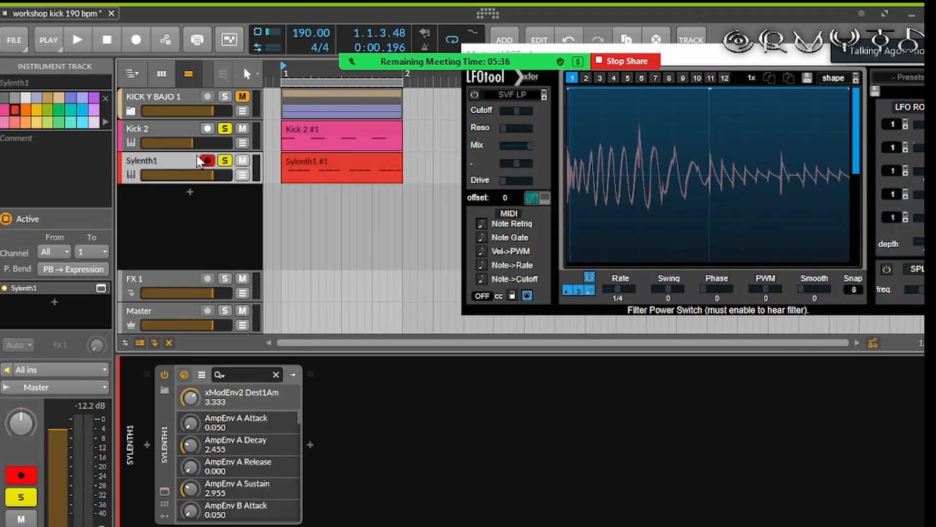
key("space")
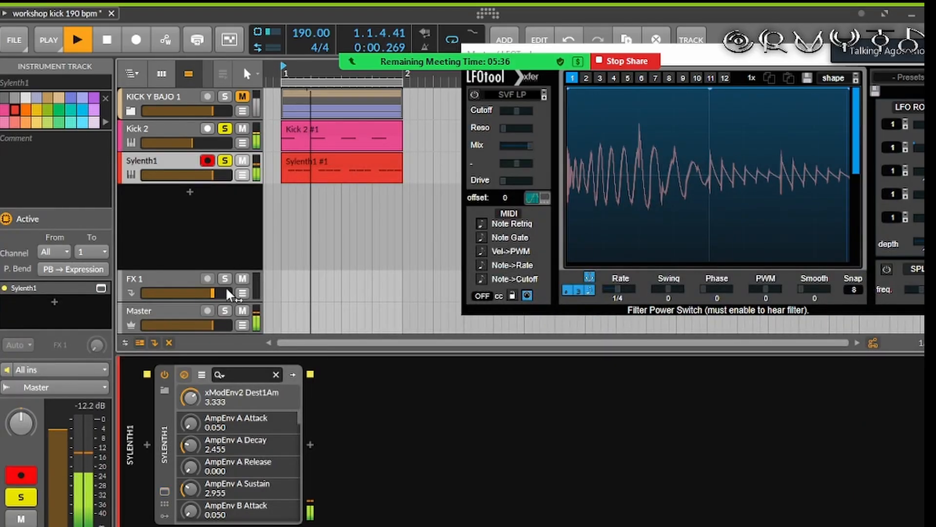
Step: Reopen the editor of the bass synth and raise its main volume to about 9.36
left_click(139, 115)
left_click(168, 155)
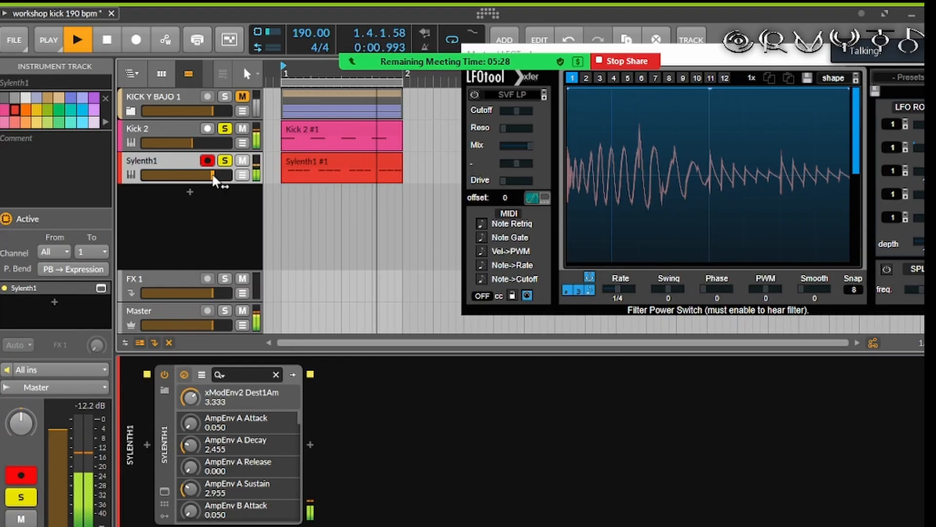
left_click(164, 490)
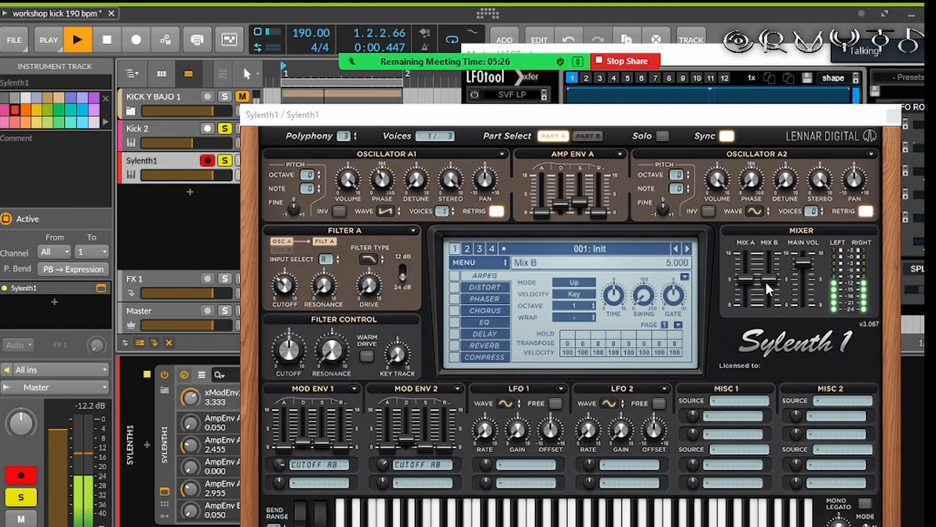
left_click_drag(803, 260, 807, 251)
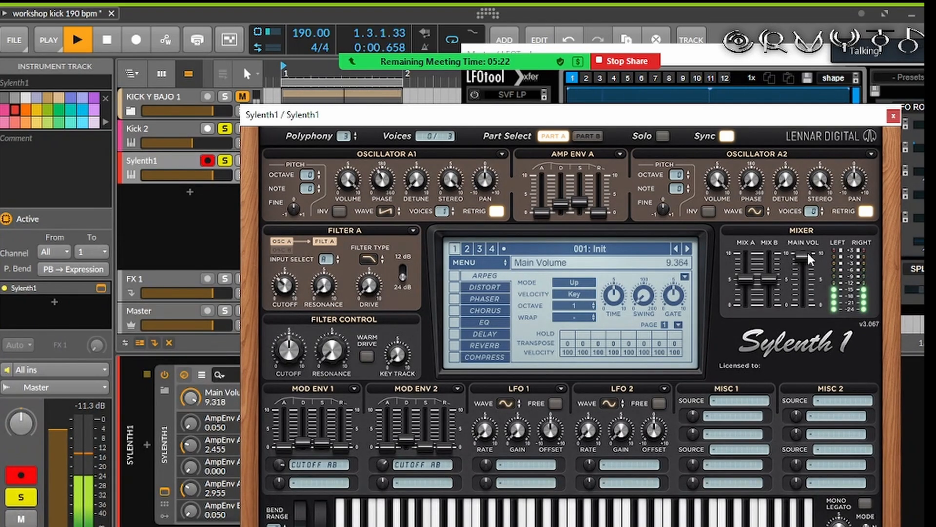
Step: Switch on Oscillator A1's Invert and replay the loop with the bass waveform visible beside the kick
left_click(339, 211)
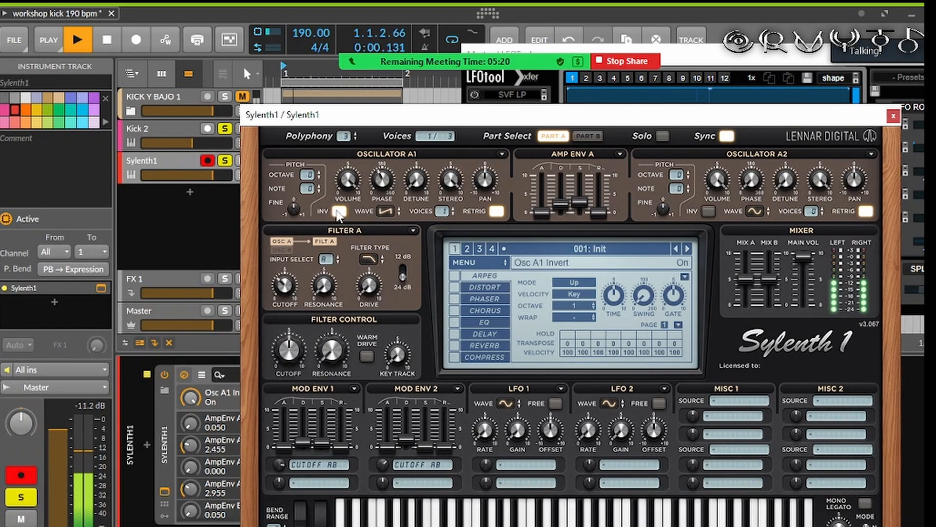
left_click_drag(609, 107, 618, 262)
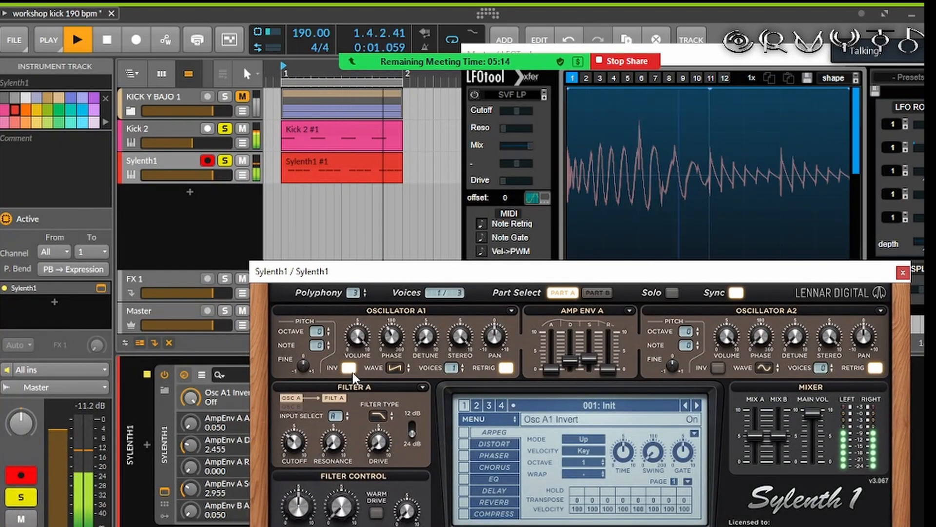
left_click(109, 41)
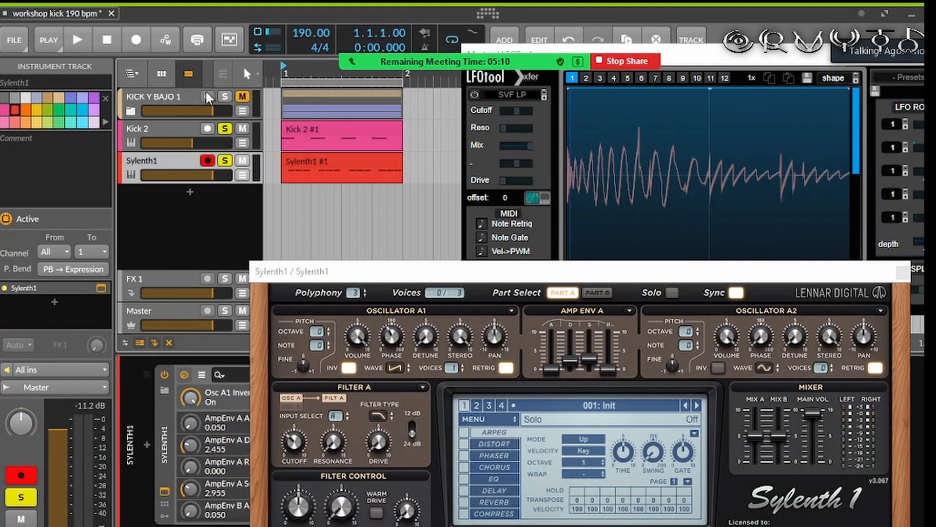
left_click(87, 42)
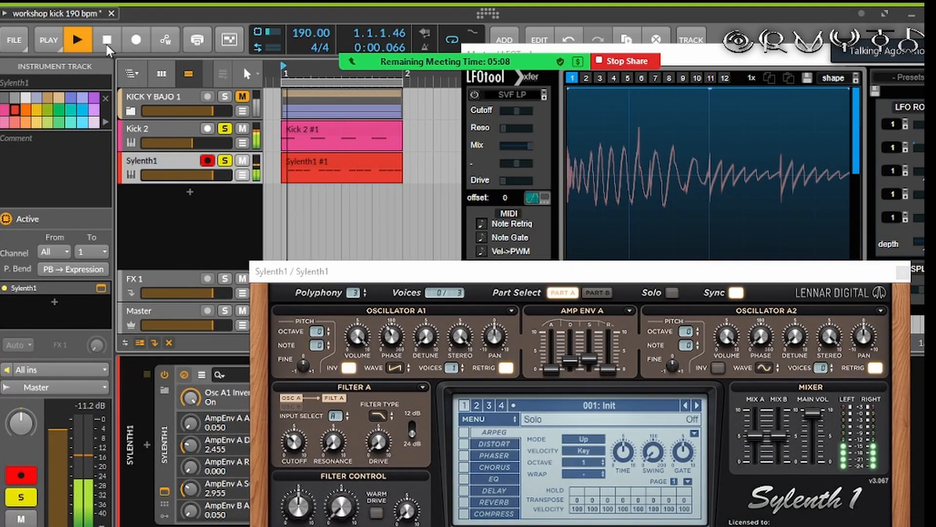
Step: Invert the sub phase in Kick 2, comparing both polarities against the bass waveform during playback
left_click(153, 131)
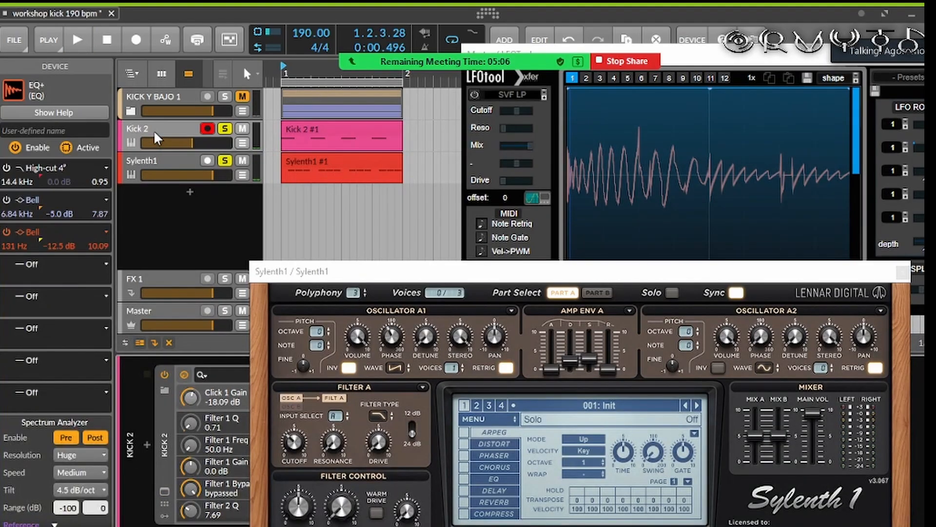
left_click(903, 271)
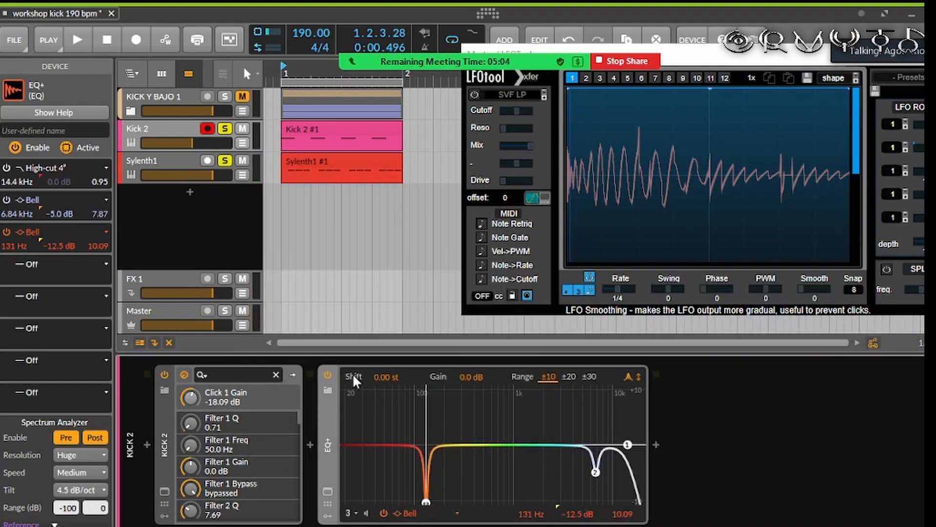
left_click(169, 488)
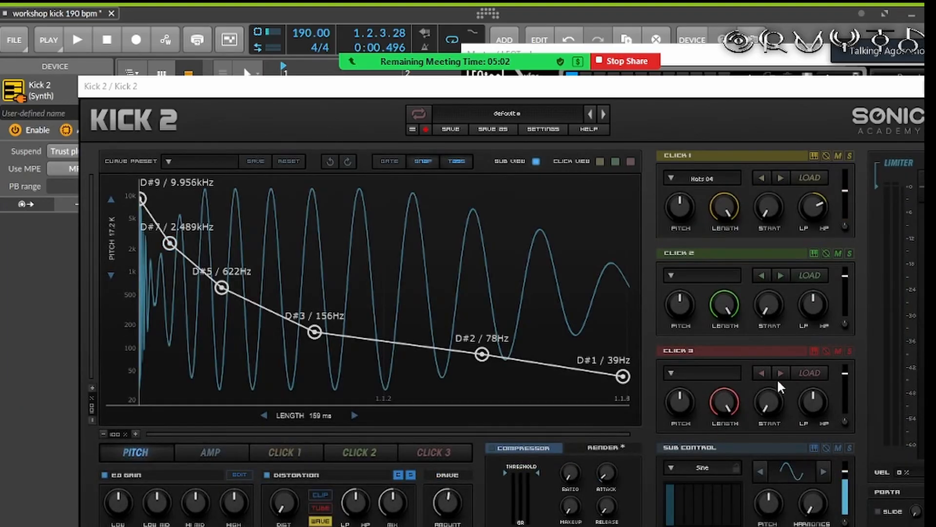
left_click(77, 40)
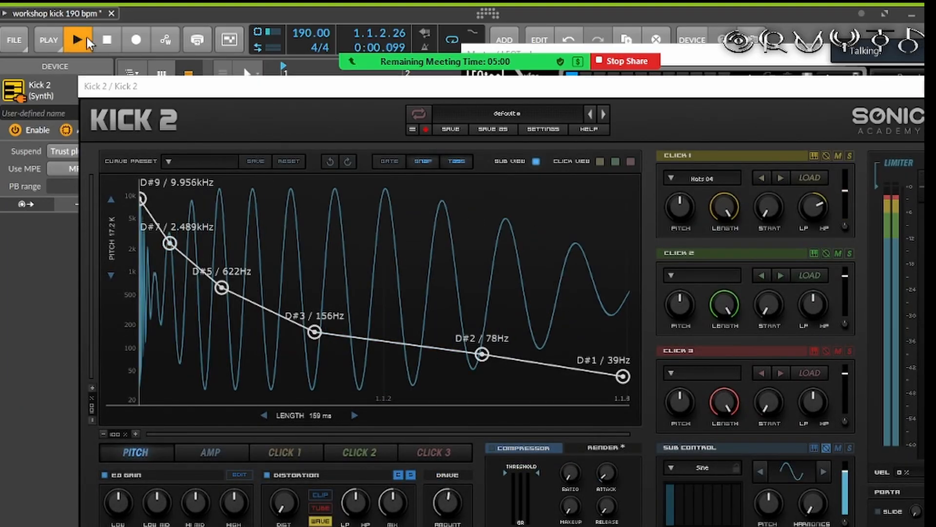
left_click_drag(755, 86, 786, 260)
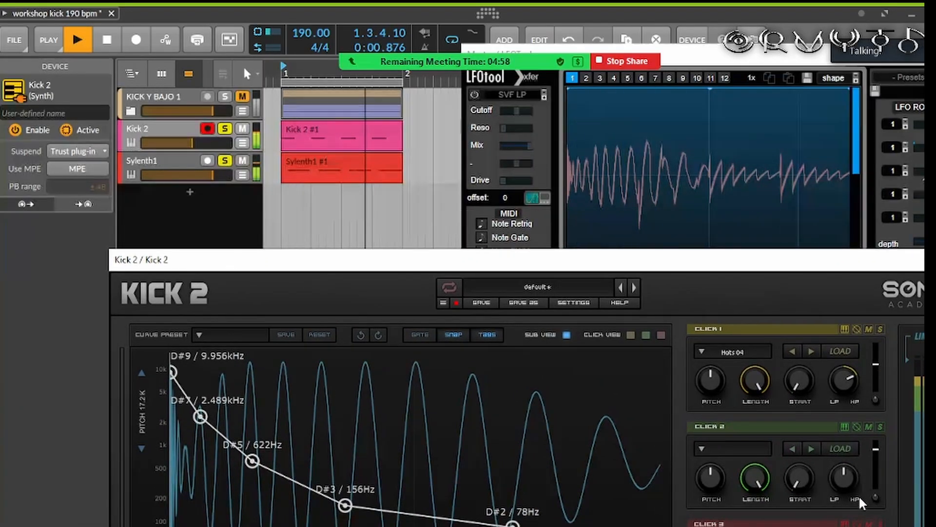
left_click_drag(854, 261, 824, 88)
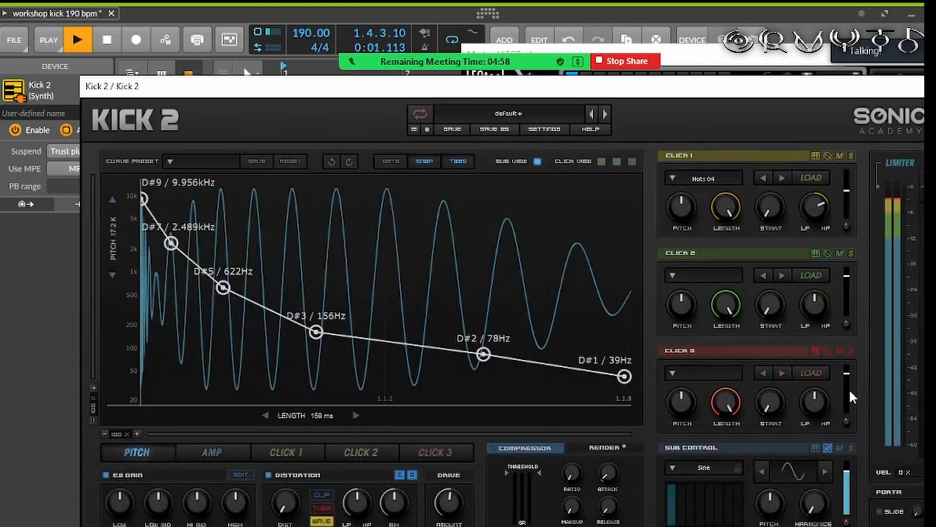
left_click(828, 447)
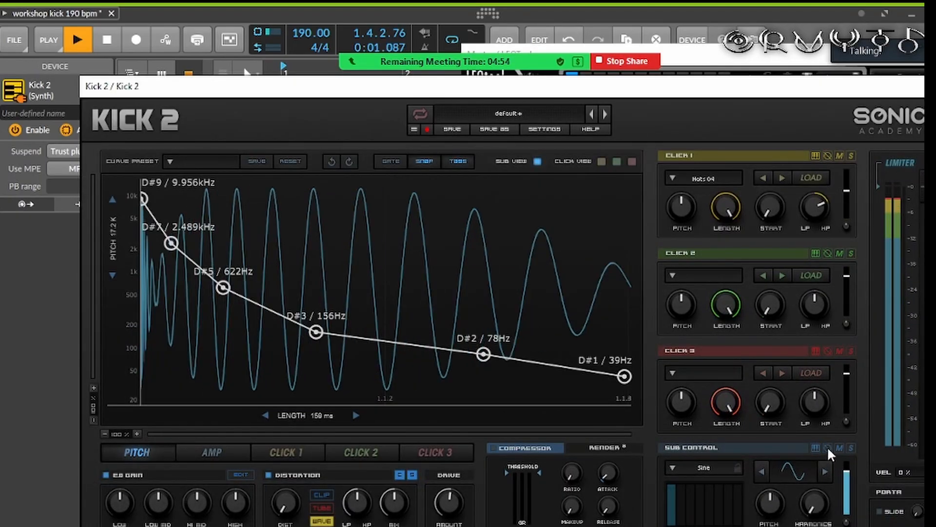
left_click_drag(306, 93, 350, 416)
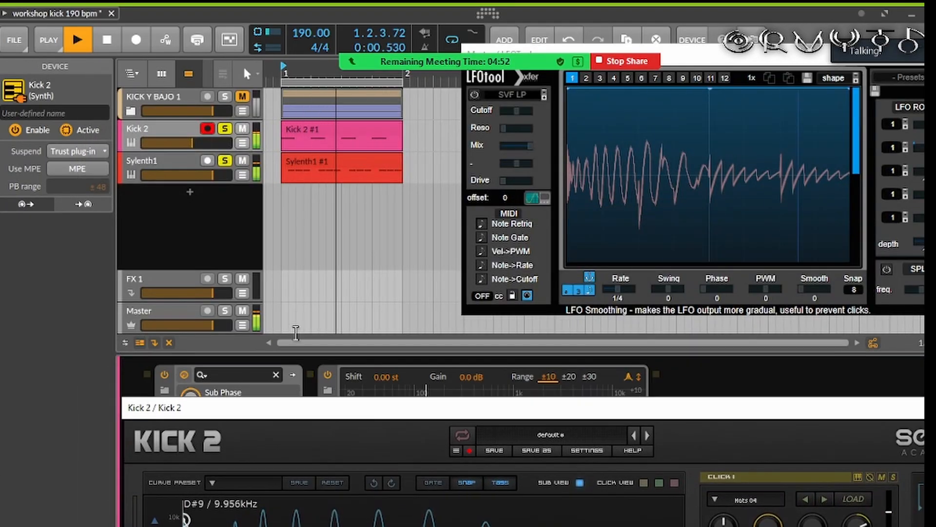
left_click(923, 407)
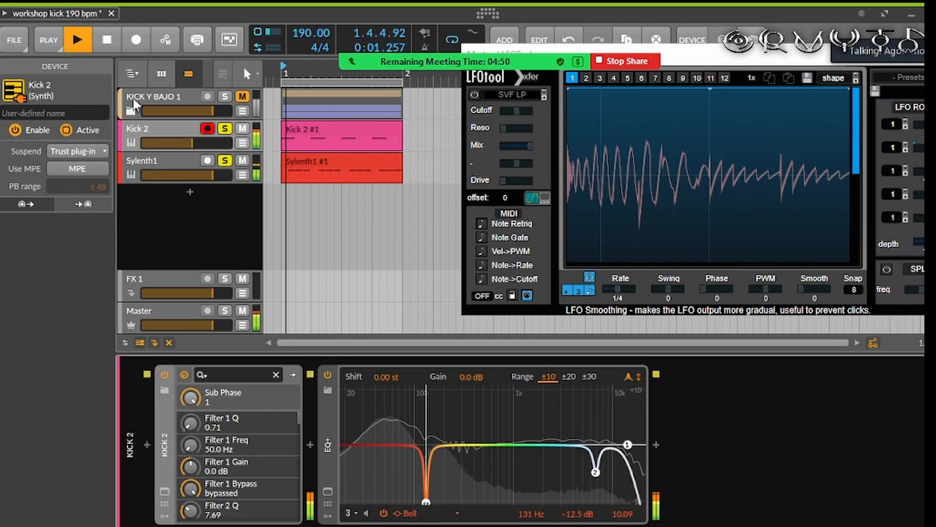
left_click(101, 38)
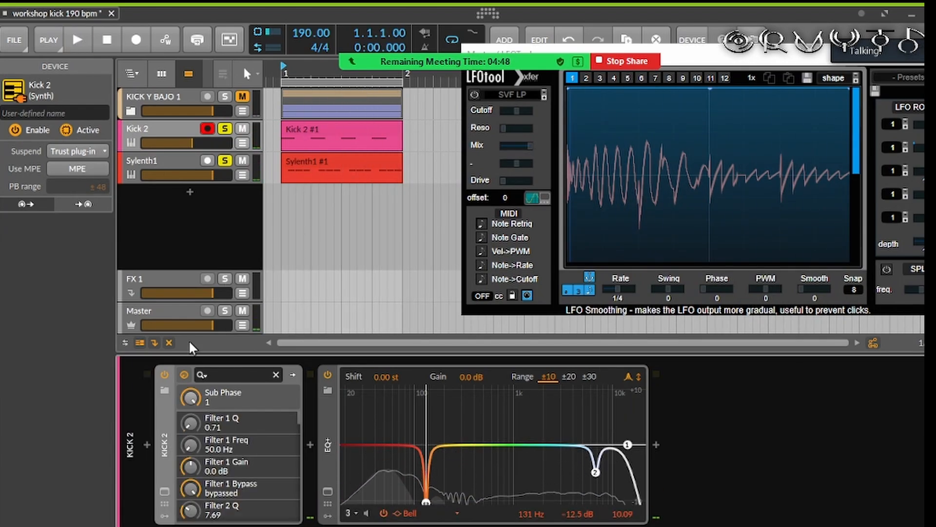
Step: Compare the bass waveform with Oscillator A1's Invert off and on against the phase-inverted kick, leaving Invert on
left_click(142, 163)
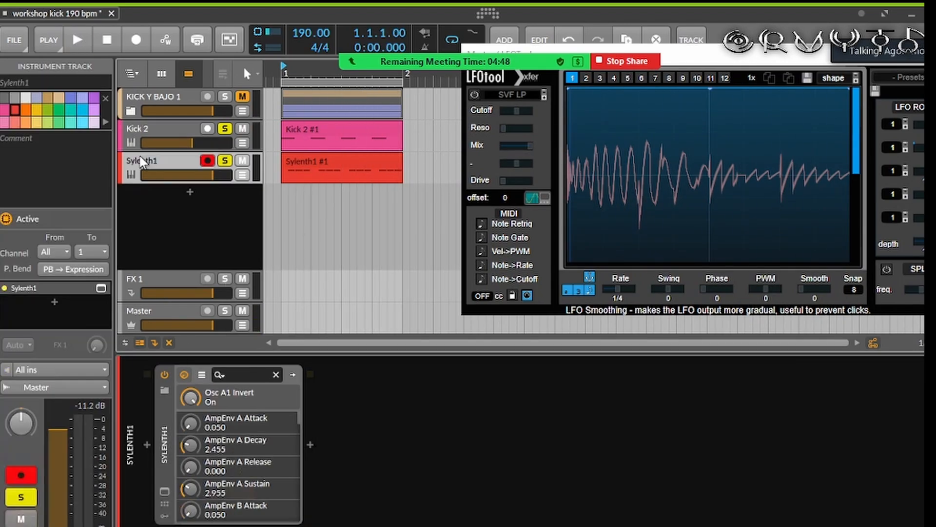
left_click(164, 490)
left_click_drag(402, 125, 399, 285)
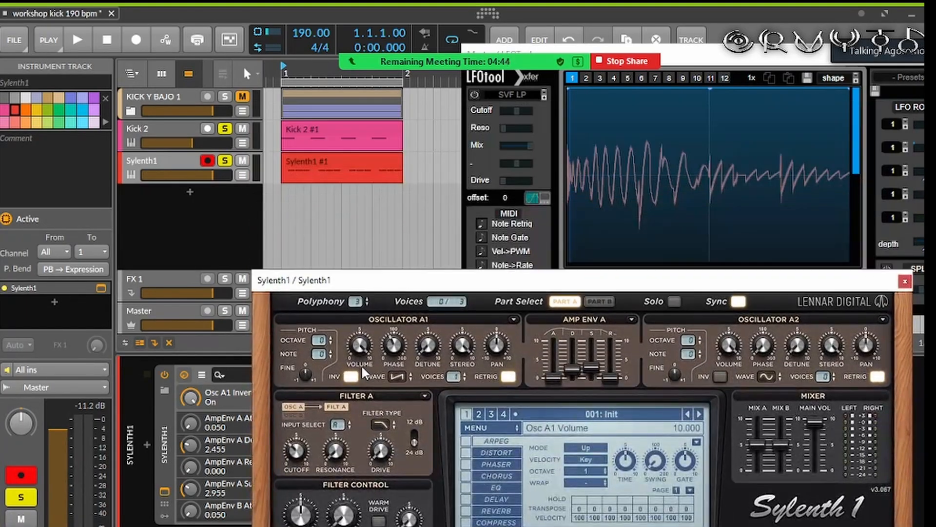
left_click(349, 380)
left_click(349, 380)
left_click(349, 380)
key("space")
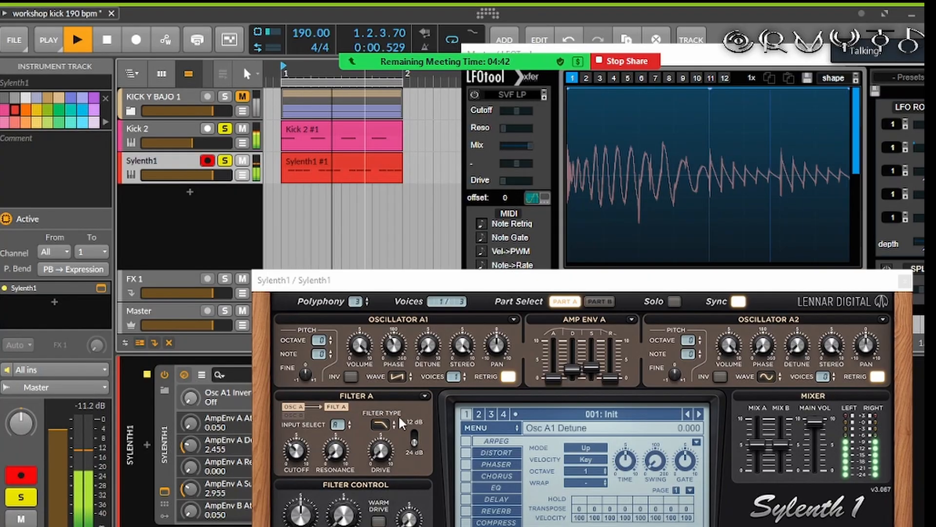
left_click(355, 375)
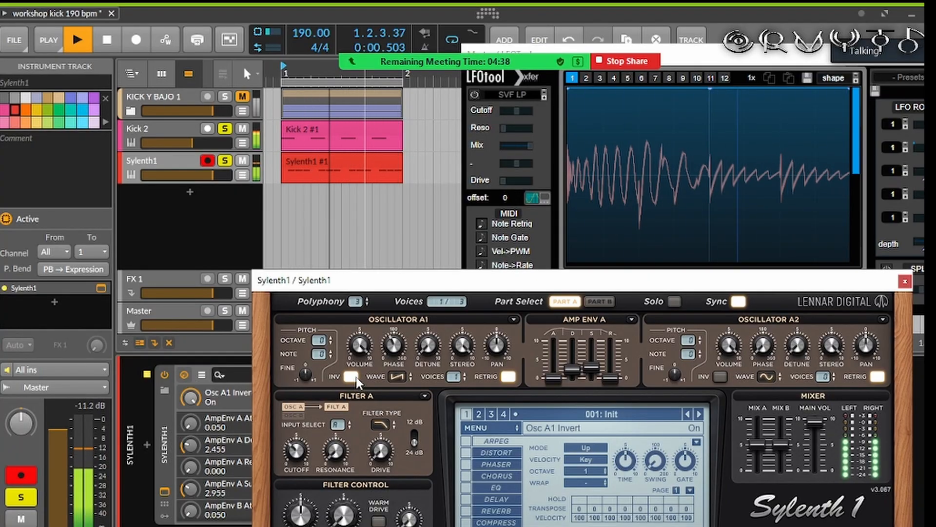
left_click(108, 41)
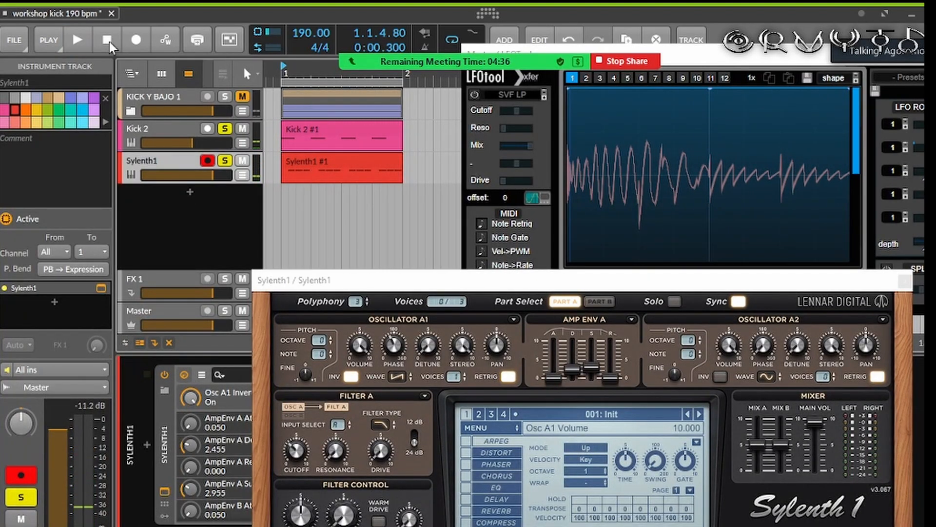
Step: Adjust Filter A's cutoff while the loop plays, setting it to 3.233
key("space")
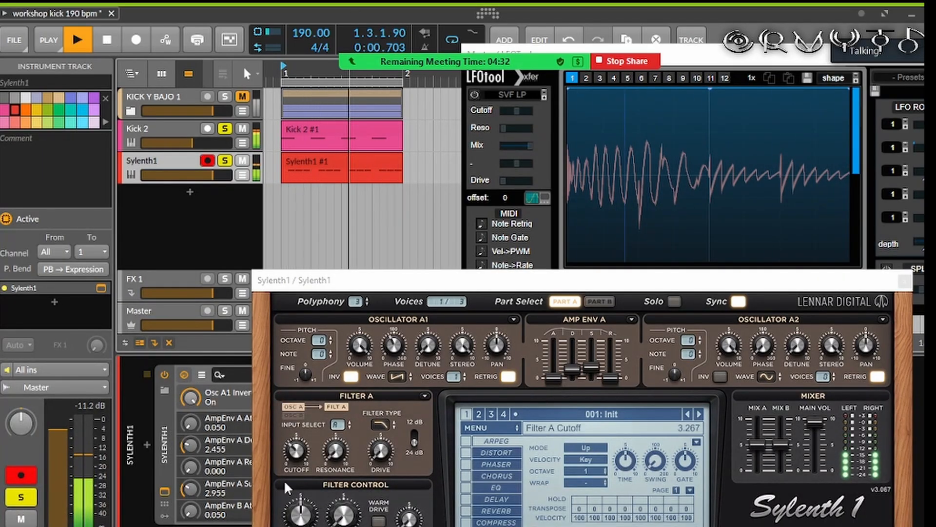
left_click(298, 457)
left_click_drag(297, 458, 297, 452)
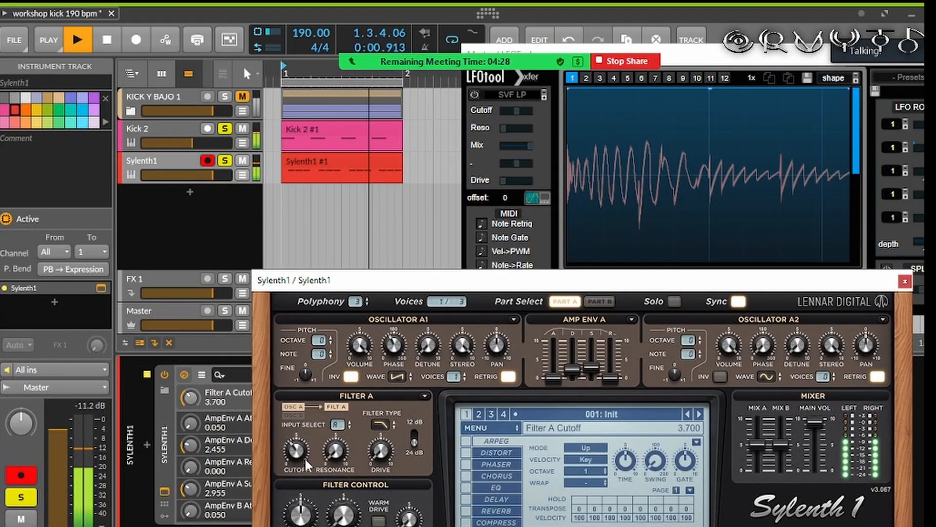
left_click_drag(393, 282, 426, 116)
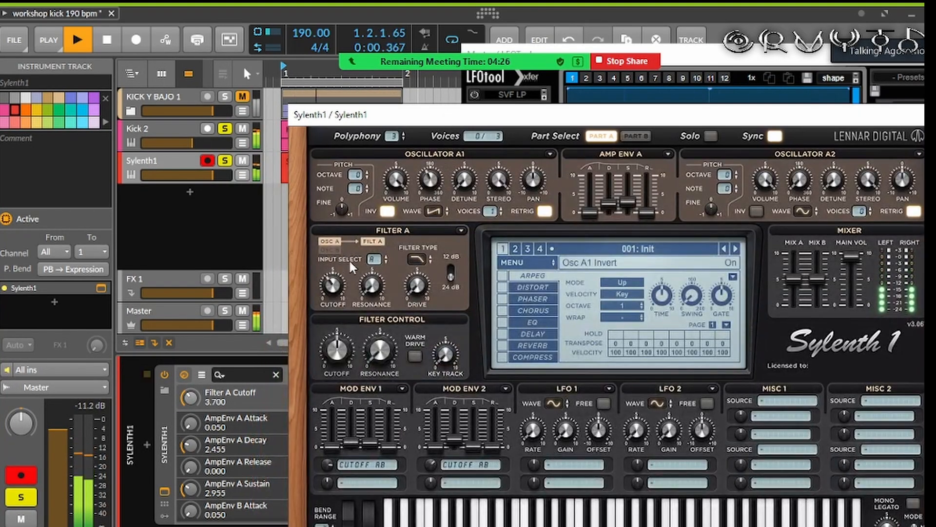
left_click_drag(333, 286, 335, 299)
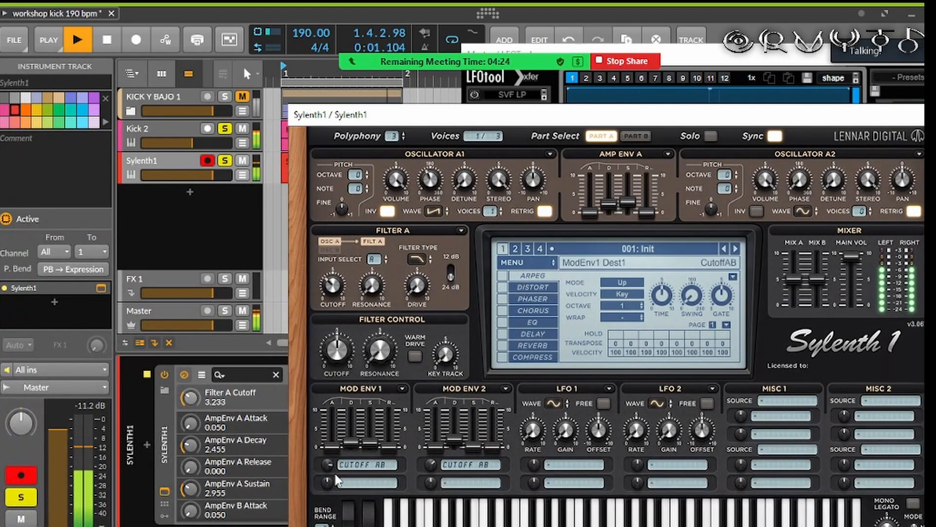
Step: Set the cutoff modulation amounts to about 7.2 for Mod Env 1 and 3.200 for Mod Env 2, with Mod Env 2's decay at 2.000
mouse_move(328, 465)
left_mouse_down()
mouse_move(330, 493)
mouse_move(333, 473)
left_mouse_up()
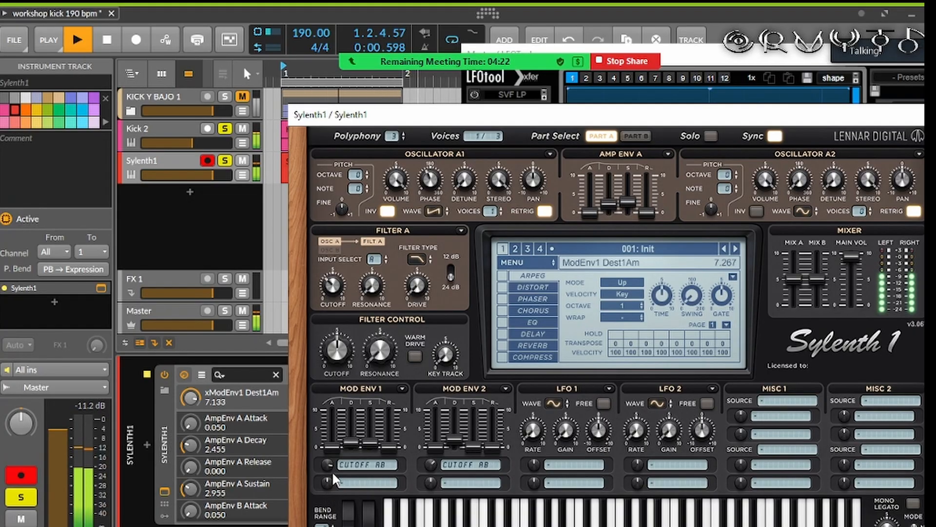
left_click_drag(432, 467, 436, 474)
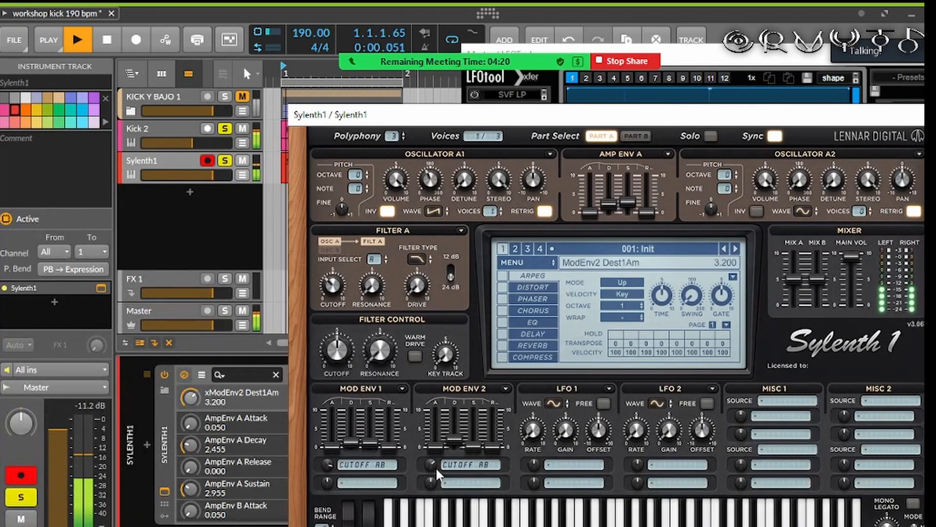
mouse_move(450, 441)
left_mouse_down()
mouse_move(452, 452)
mouse_move(453, 443)
left_mouse_up()
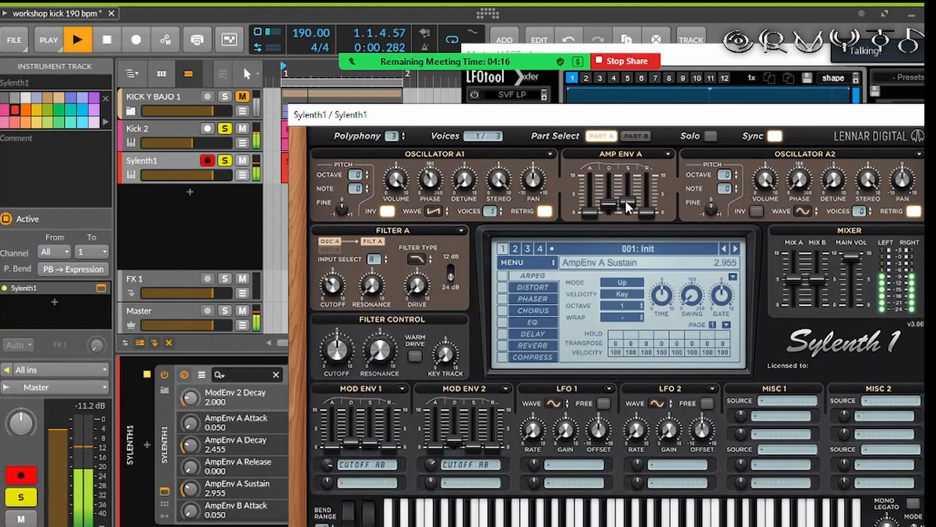
Step: Set Amp Env A's sustain to 1.636 and decay to 2.773, stop playback and close the Sylenth1 window
mouse_move(626, 199)
left_mouse_down()
mouse_move(637, 230)
mouse_move(604, 209)
mouse_move(606, 220)
mouse_move(611, 206)
mouse_move(630, 212)
left_mouse_up()
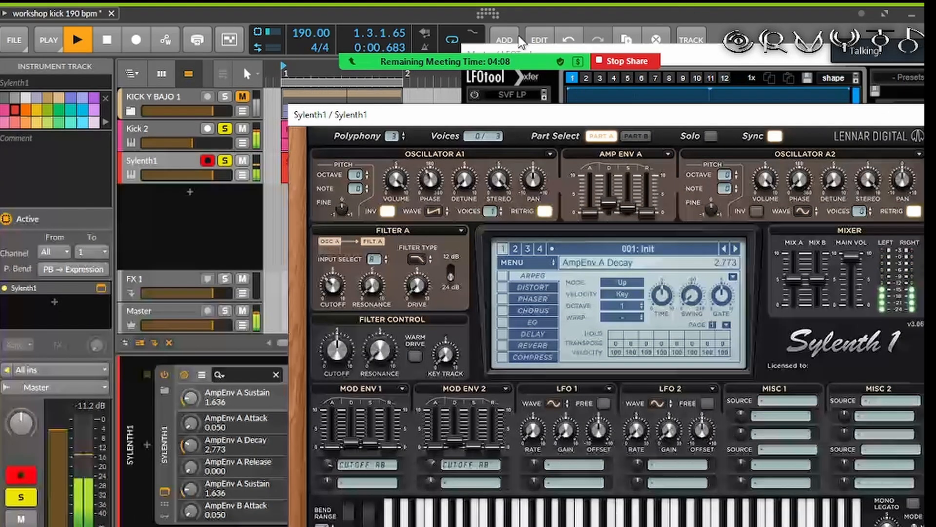
left_click(106, 41)
left_click(105, 41)
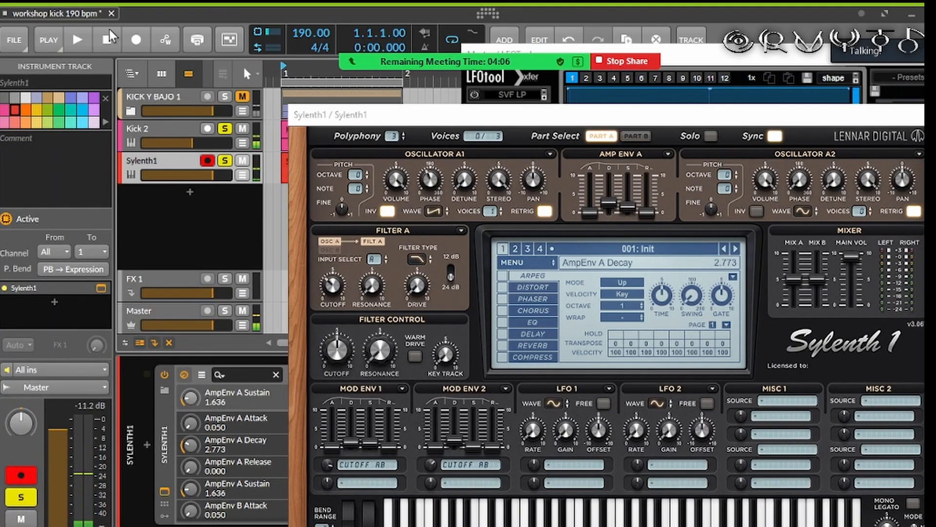
key("alt+F4")
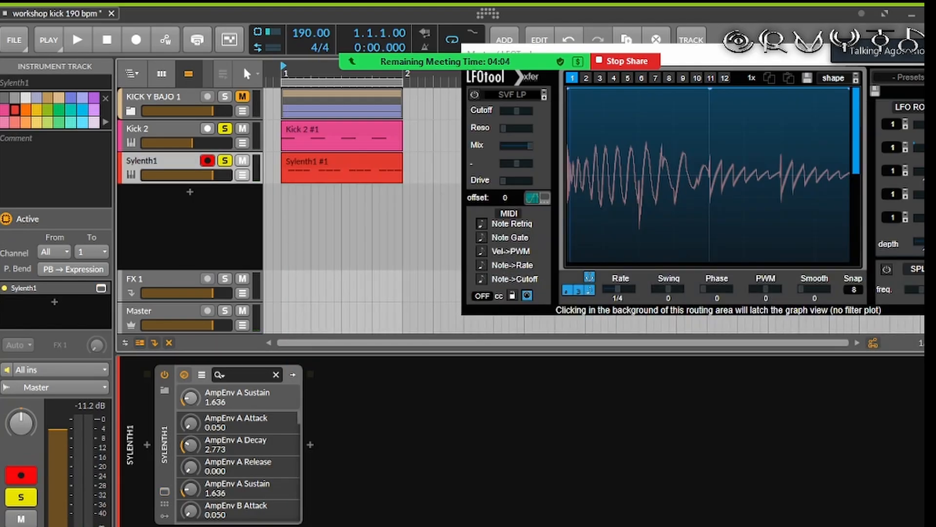
Step: Insert the Saturn 2 distortion after Sylenth1 in the bass track's device chain
left_click(310, 445)
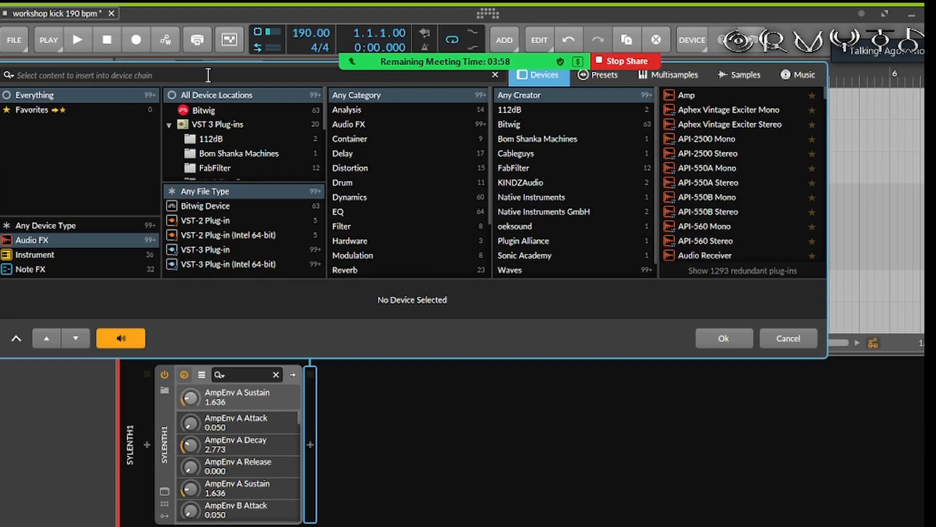
type("sa")
mouse_move(591, 59)
double_click(699, 110)
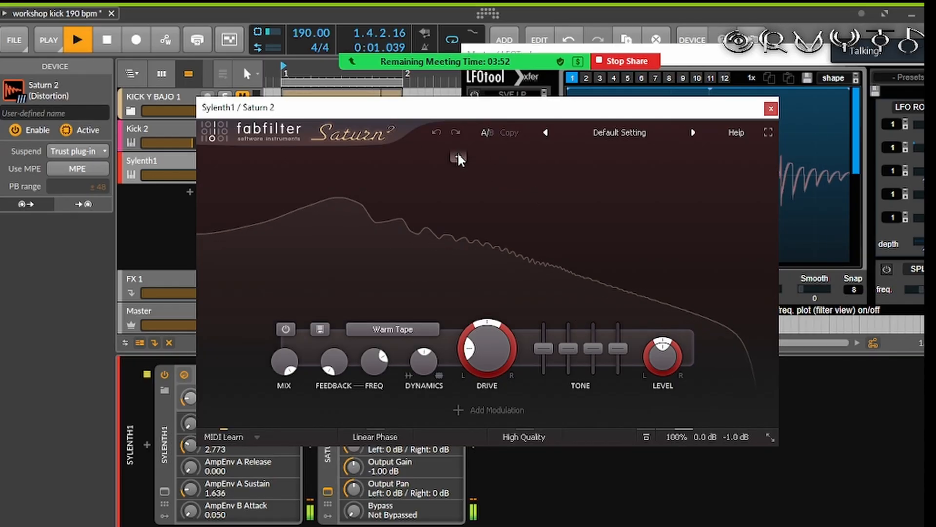
Step: Split Saturn 2 into four bands, with the first crossover at 40 Hz and the second at 273.01 Hz
left_click(458, 177)
left_click_drag(458, 177, 321, 195)
left_click_drag(505, 114, 507, 224)
left_click_drag(448, 264, 511, 297)
left_click_drag(624, 266, 613, 309)
left_click_drag(511, 312, 412, 324)
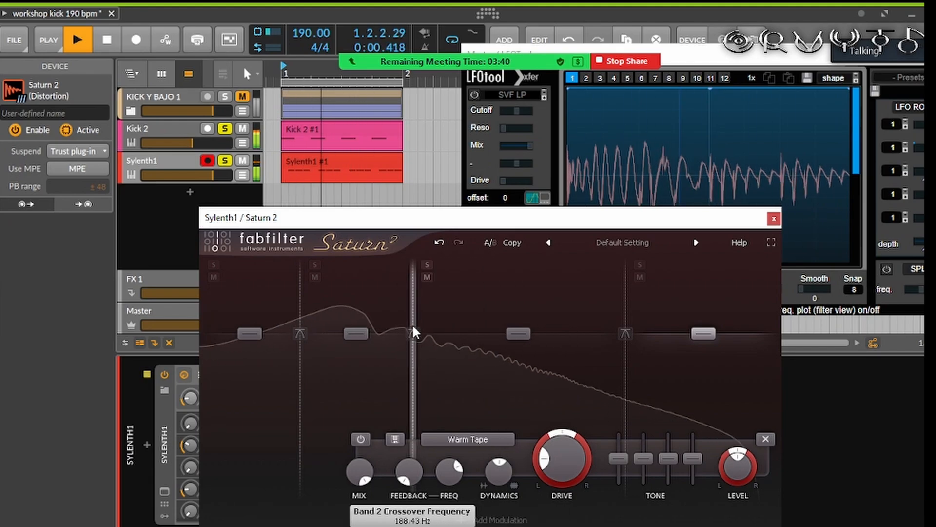
mouse_move(299, 320)
left_mouse_down()
mouse_move(356, 318)
mouse_move(288, 323)
left_mouse_up()
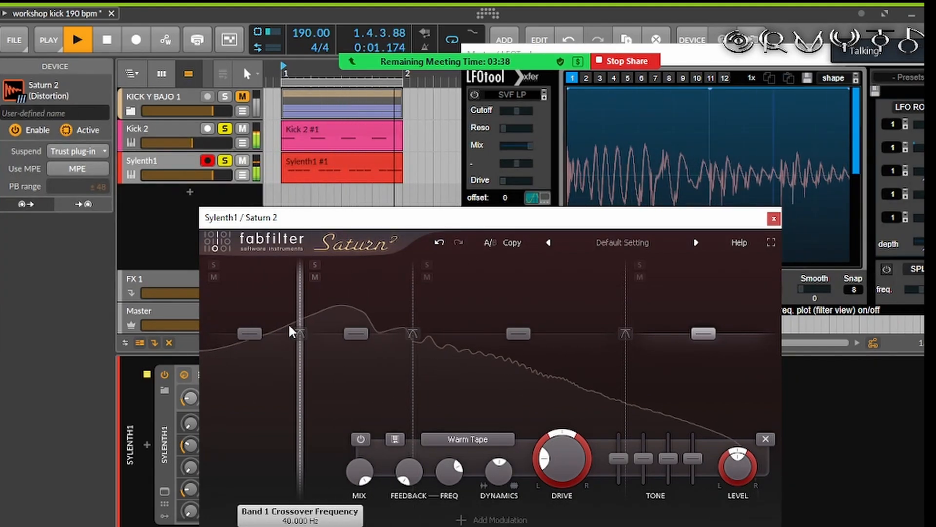
left_click_drag(413, 312, 439, 326)
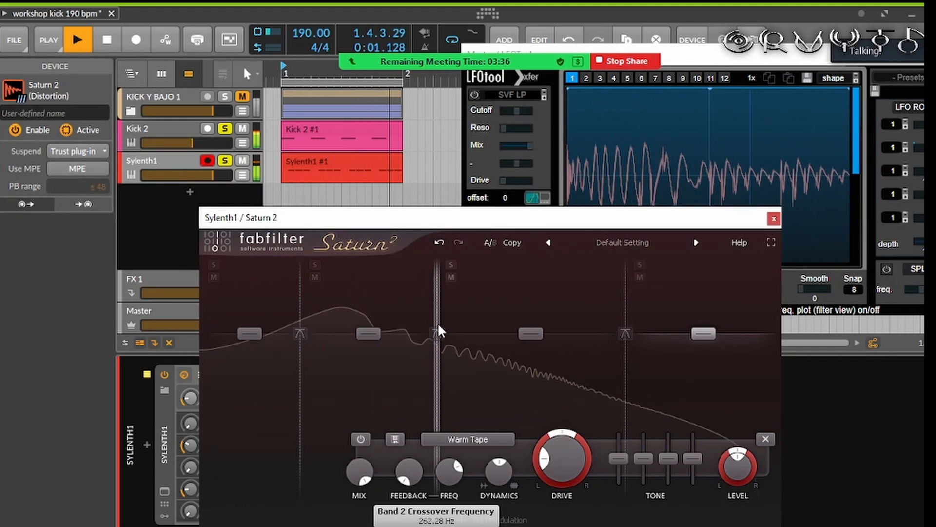
Step: Close the Saturn 2 window and compare the bass waveform with the device disabled and enabled, leaving it enabled
left_click(773, 219)
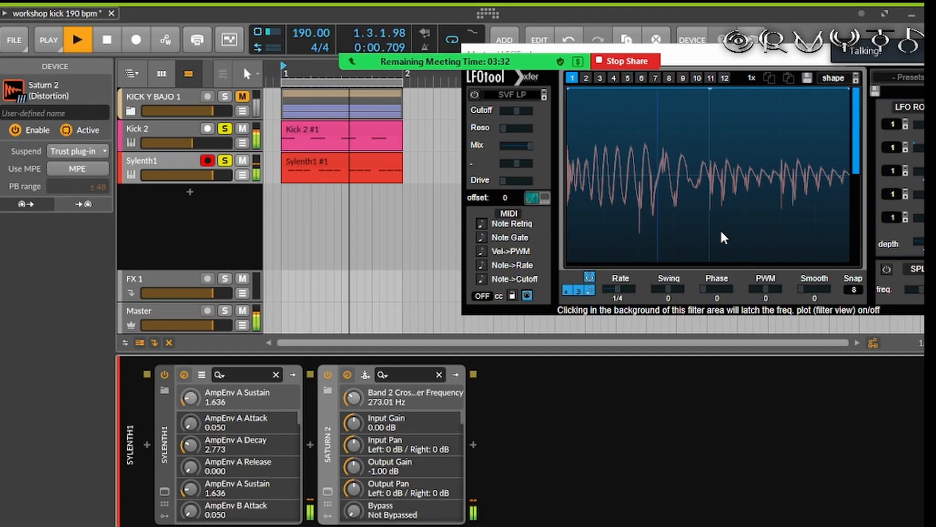
left_click(328, 371)
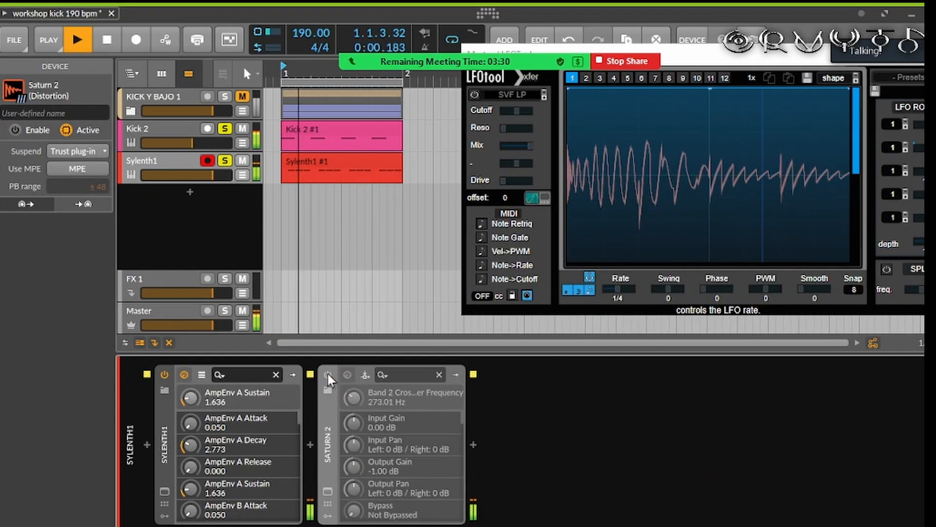
left_click(328, 374)
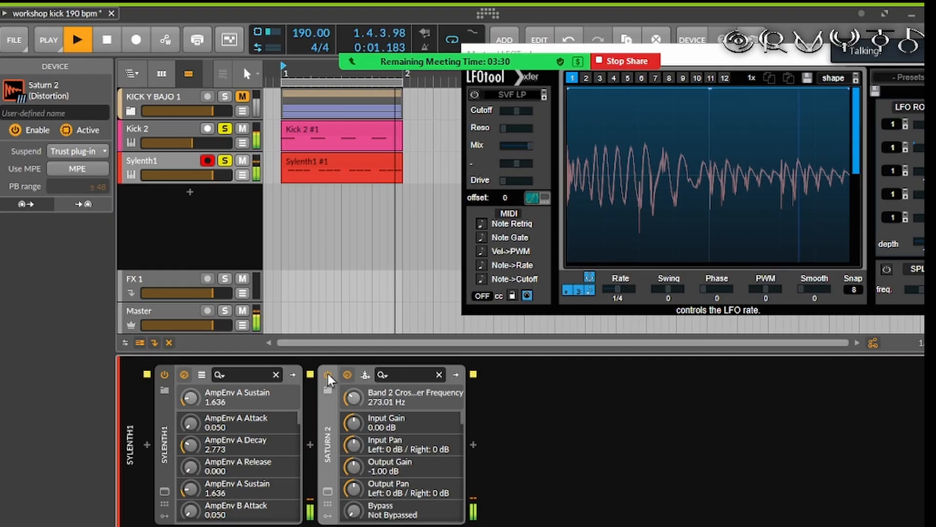
Step: Insert a second Saturn 2 after the first one in the bass track's device chain
left_click(481, 439)
type("sa")
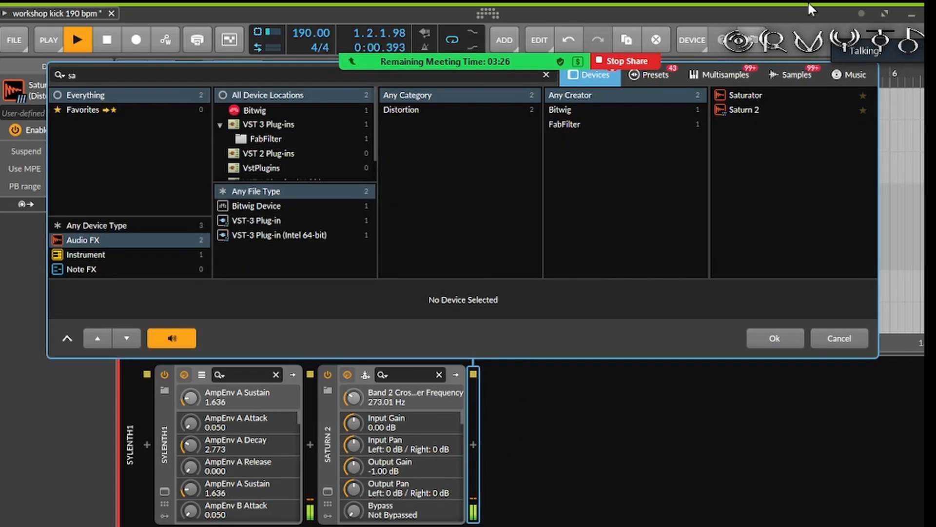
double_click(745, 114)
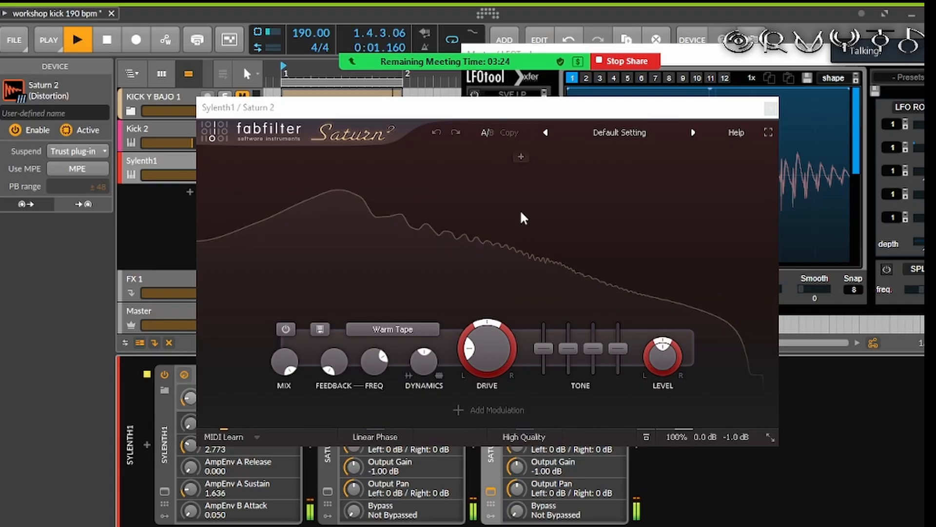
Step: Split the second Saturn 2 into three bands, setting the upper crossover to about 265 Hz, and close the plug-in
left_click(422, 156)
left_click_drag(507, 107, 540, 217)
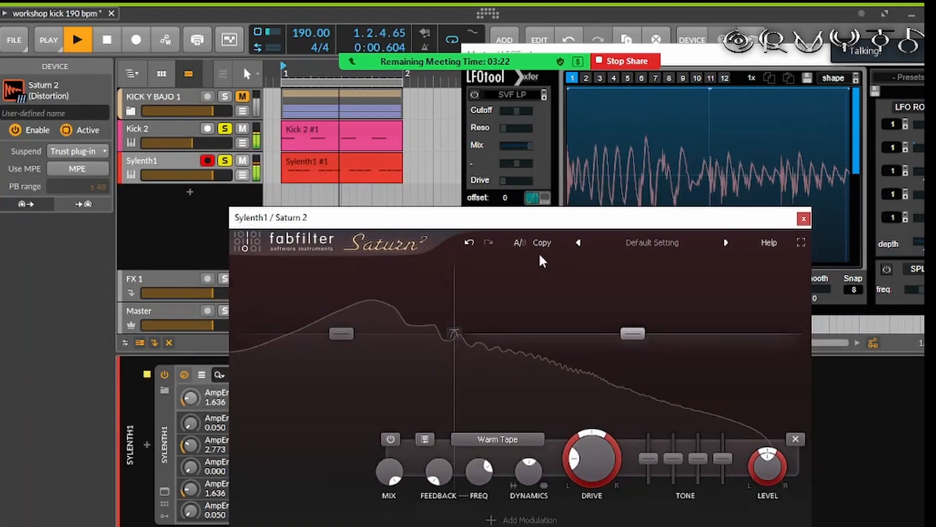
left_click_drag(452, 303, 341, 313)
left_click(528, 271)
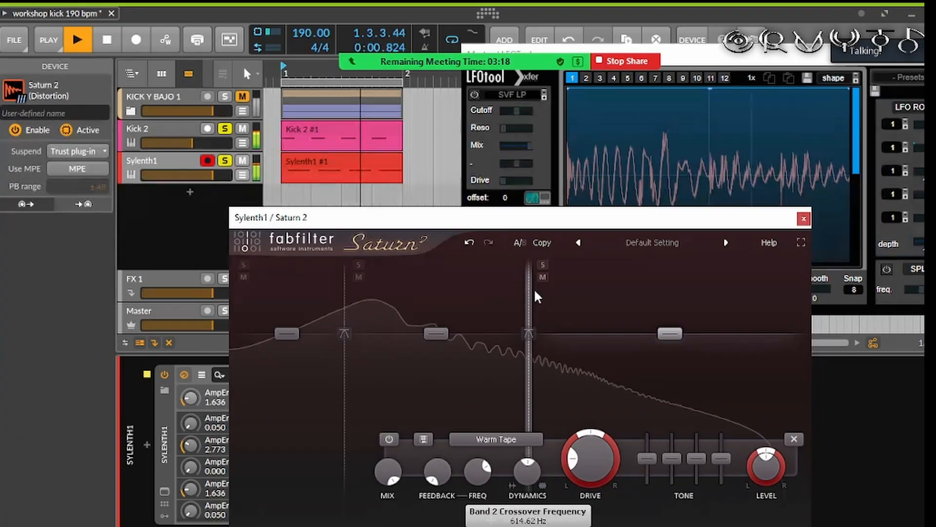
left_click_drag(534, 289, 467, 314)
left_click(803, 218)
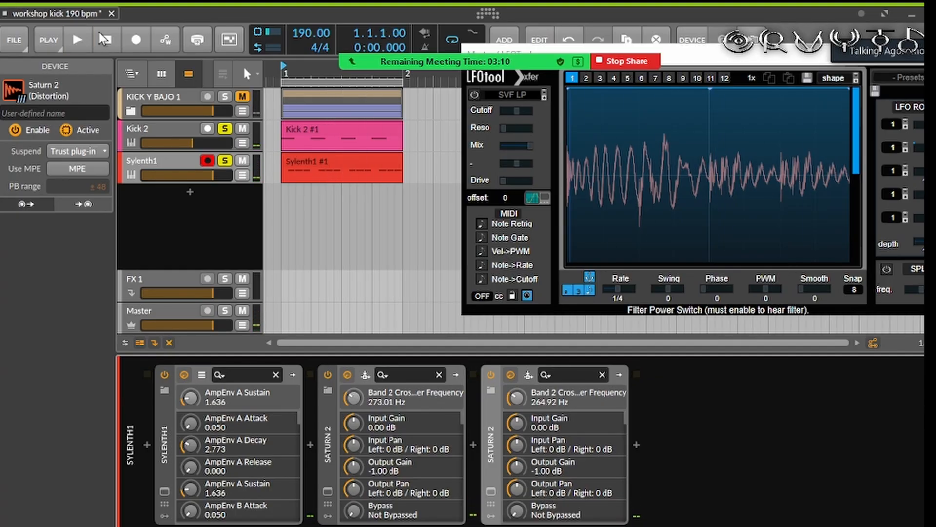
Step: Stop playback and insert ShaperBox 2 after the second Saturn 2 on the Sylenth1 track
key("space")
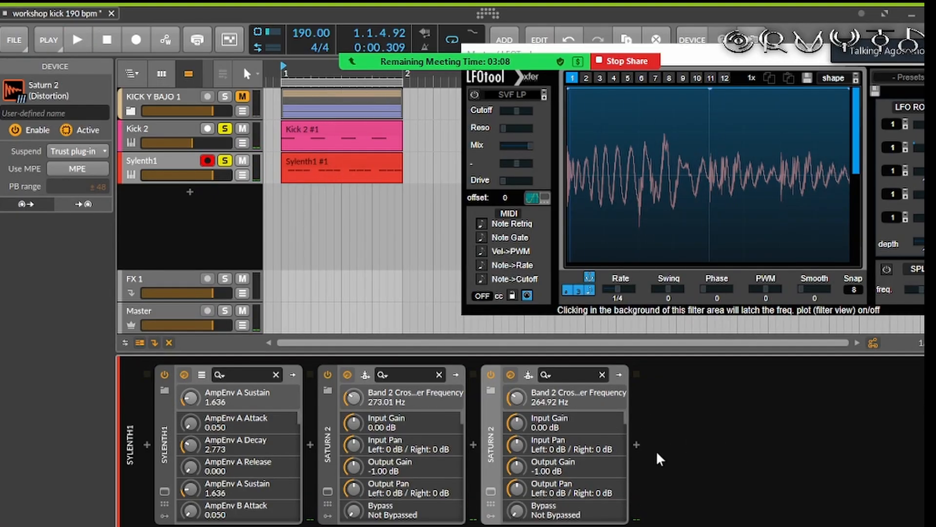
left_click(641, 441)
type("sh")
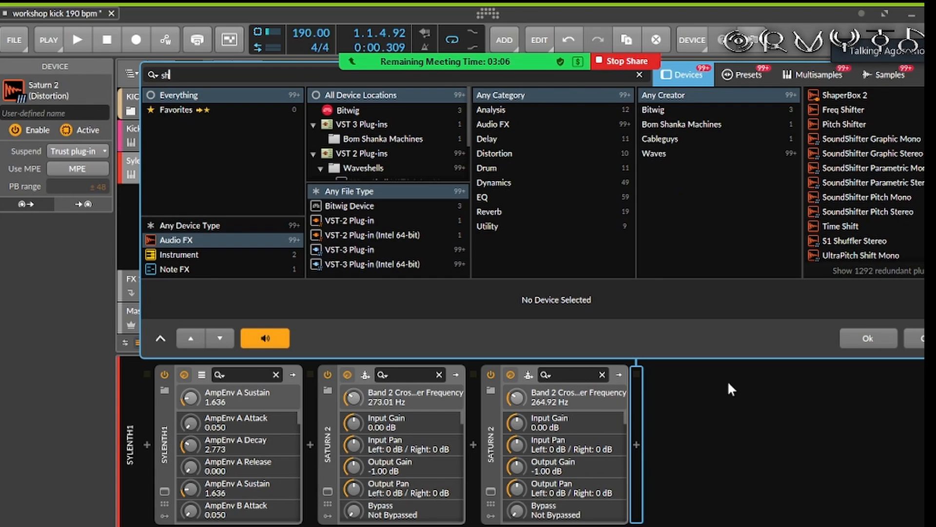
double_click(853, 94)
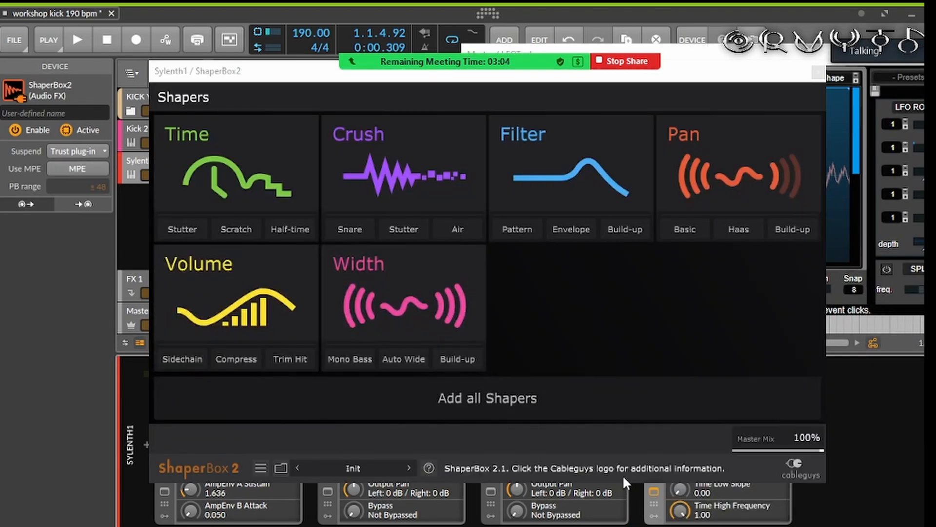
Step: Add a Volume shaper and load the third Sidechain preset wave
left_click(210, 290)
left_click_drag(333, 72, 389, 149)
left_click(336, 482)
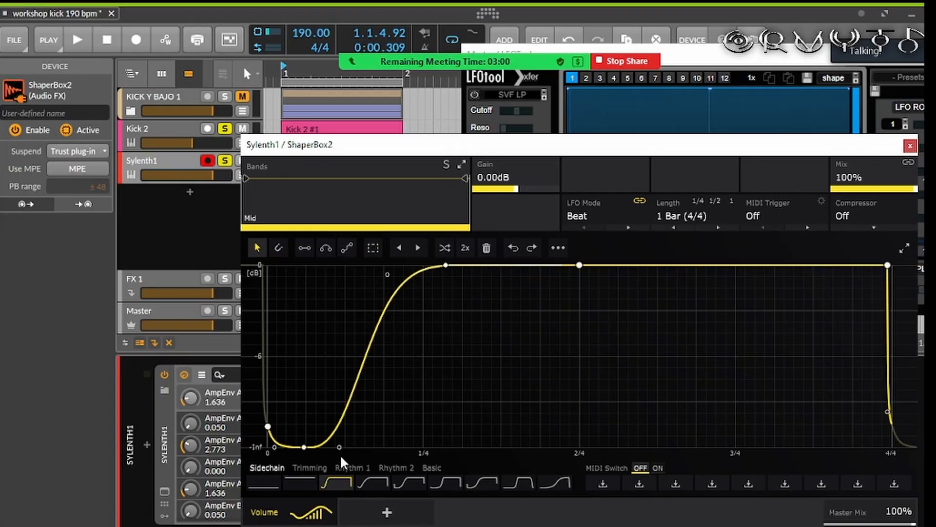
left_click_drag(345, 152, 348, 125)
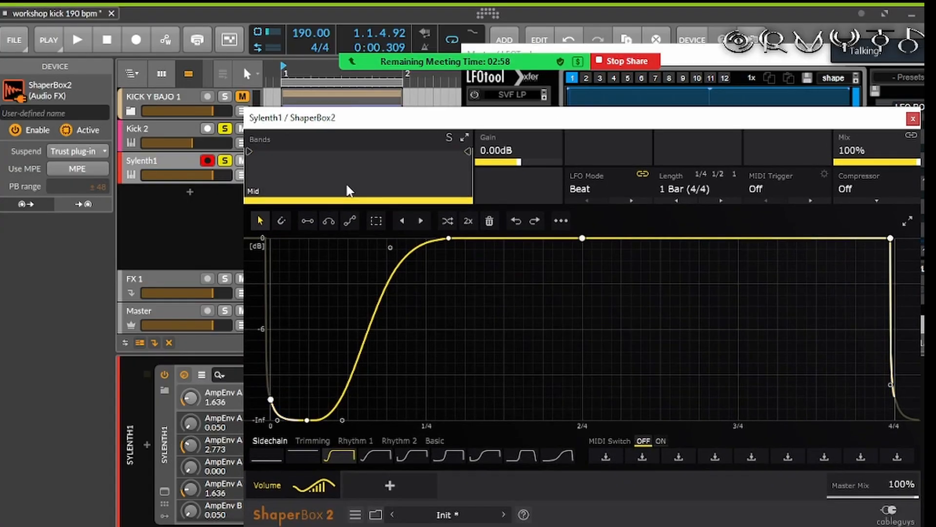
Step: Audition the sidechain on the loop and set the Volume LFO length to 1/4
key("space")
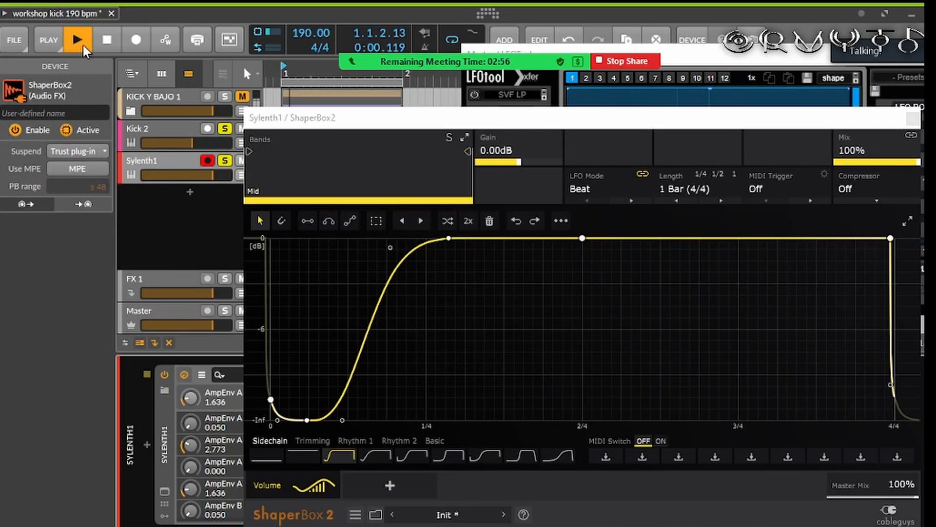
left_click(695, 189)
left_click(112, 38)
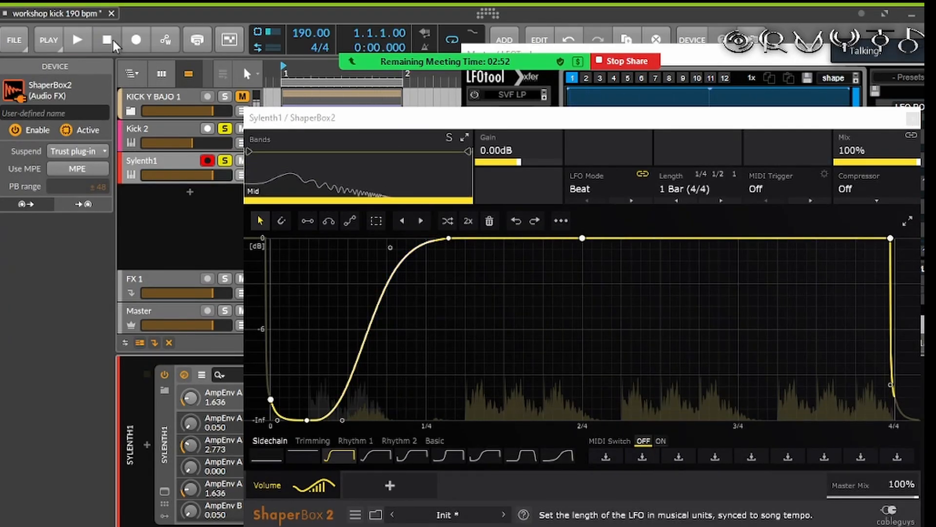
left_click(685, 189)
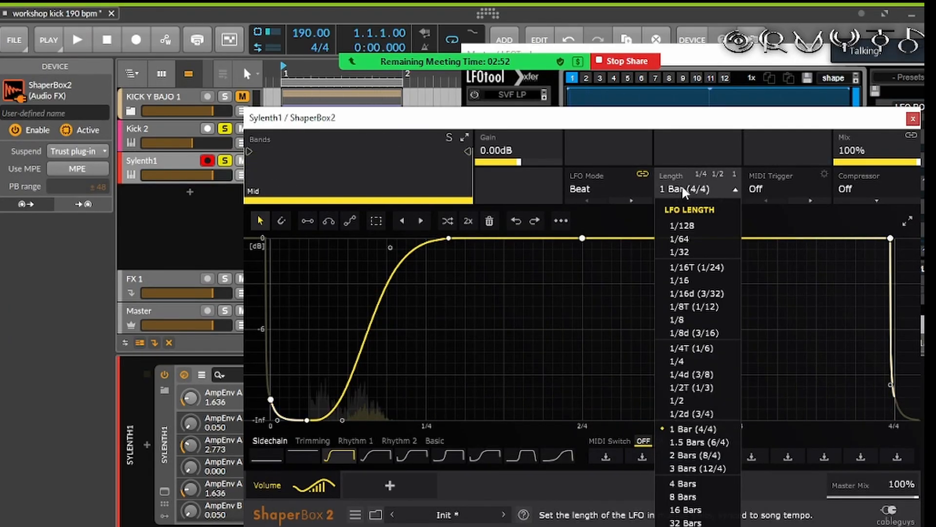
left_click(710, 362)
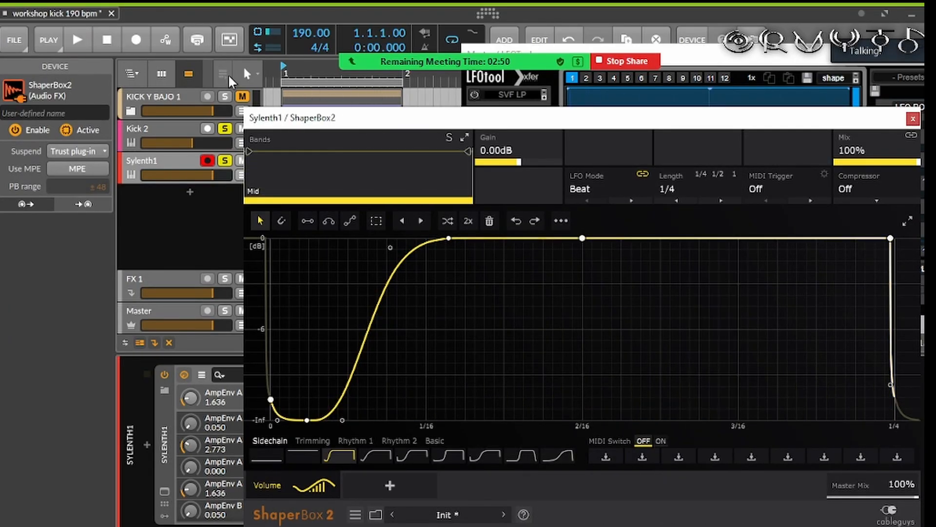
left_click(75, 40)
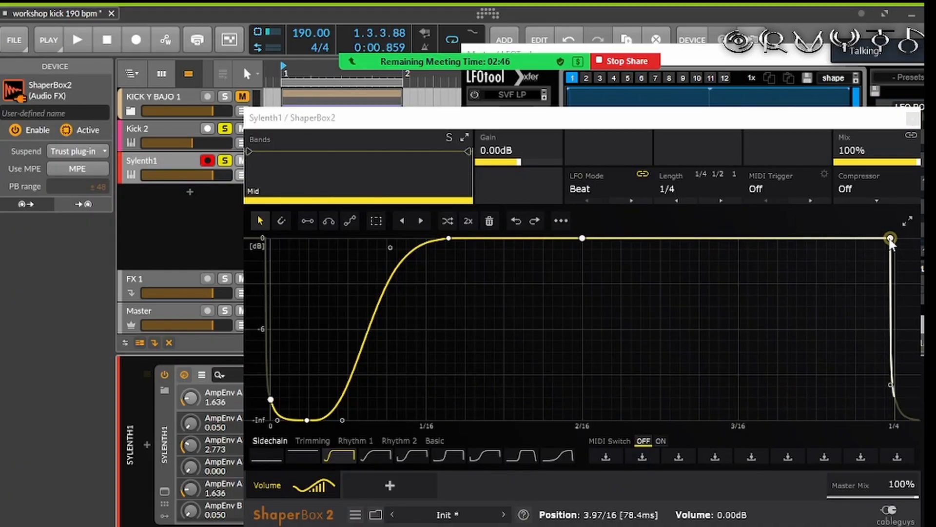
Step: Move the last full-volume point of the wave earlier to about 3.8/16 for a gentler fall, and audition it
left_click_drag(890, 239, 862, 238)
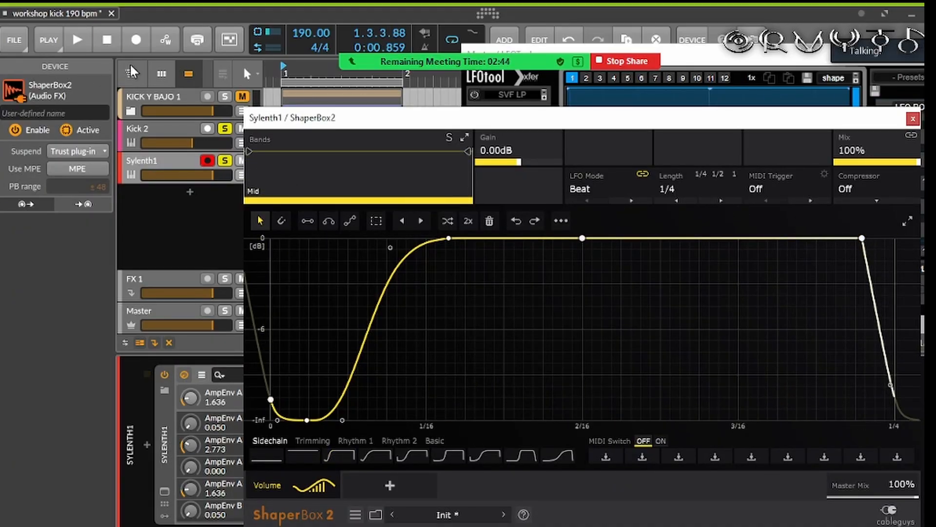
left_click(74, 40)
left_click_drag(398, 128, 443, 155)
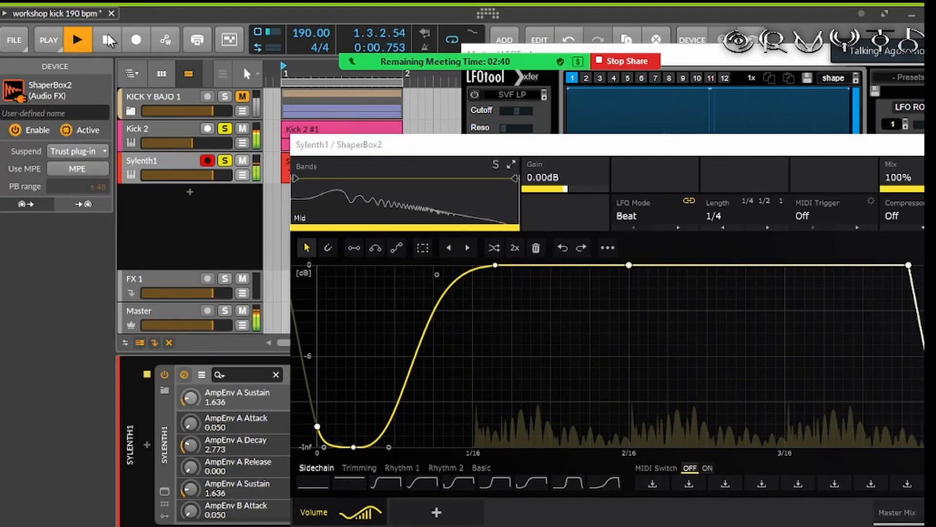
key("space")
Step: Reshape the wave to stay silent until about 0.8/16, hold near -6 dB until about 1.5/16, and reach 0 dB at 2/16
left_click_drag(317, 426, 435, 430)
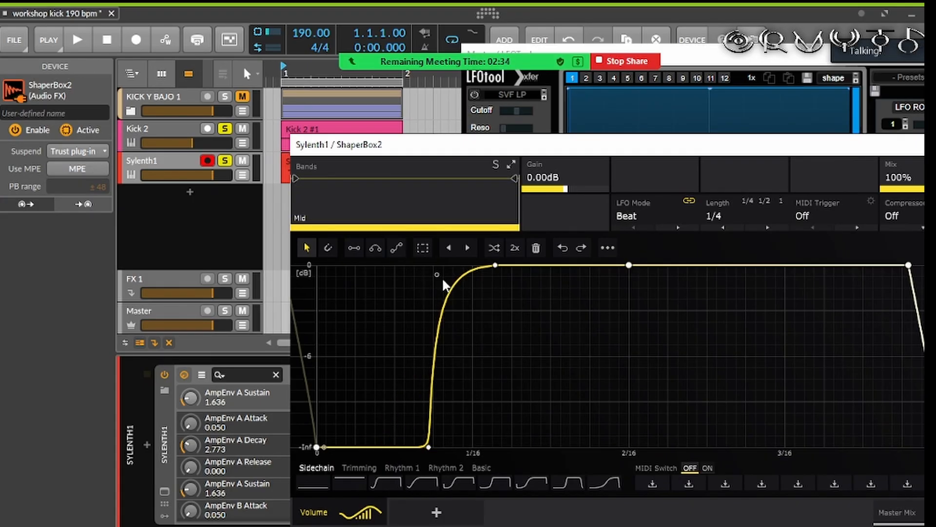
left_click_drag(442, 274, 465, 339)
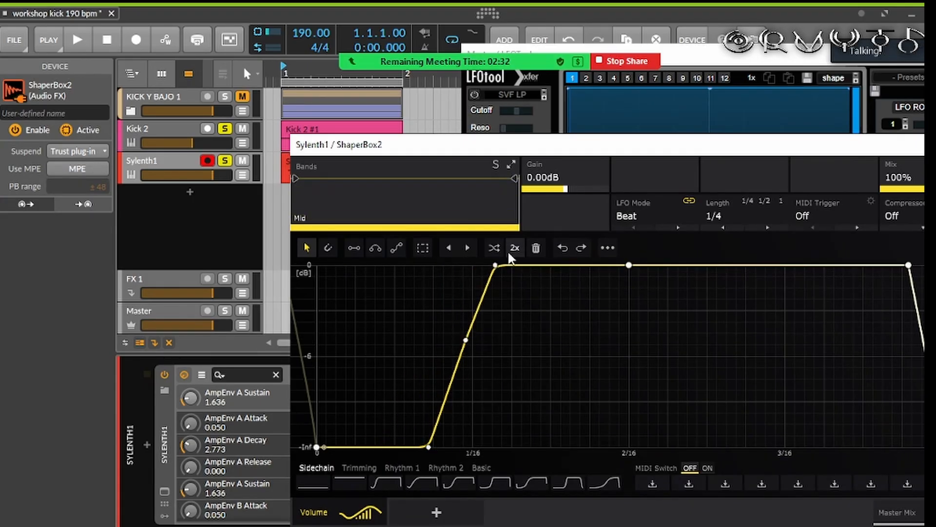
left_click_drag(496, 264, 477, 314)
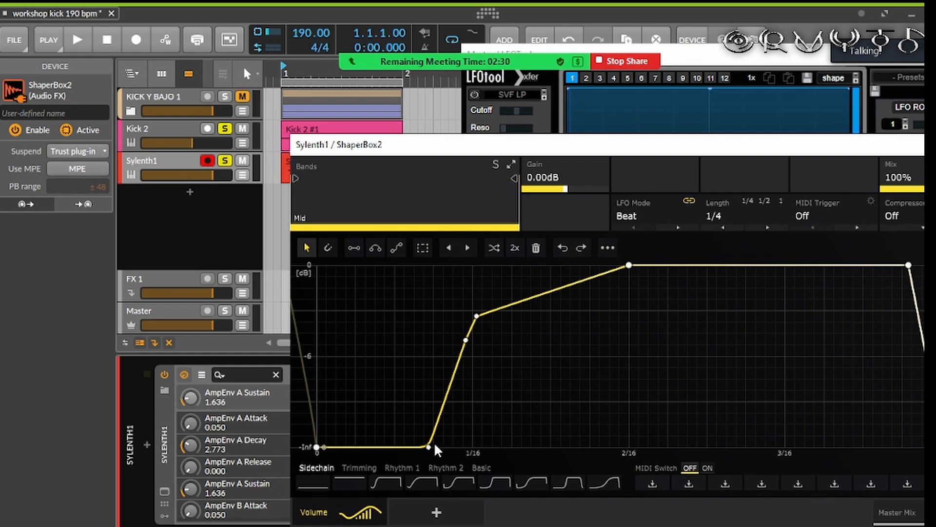
left_click_drag(434, 441, 445, 443)
left_click_drag(477, 316, 553, 357)
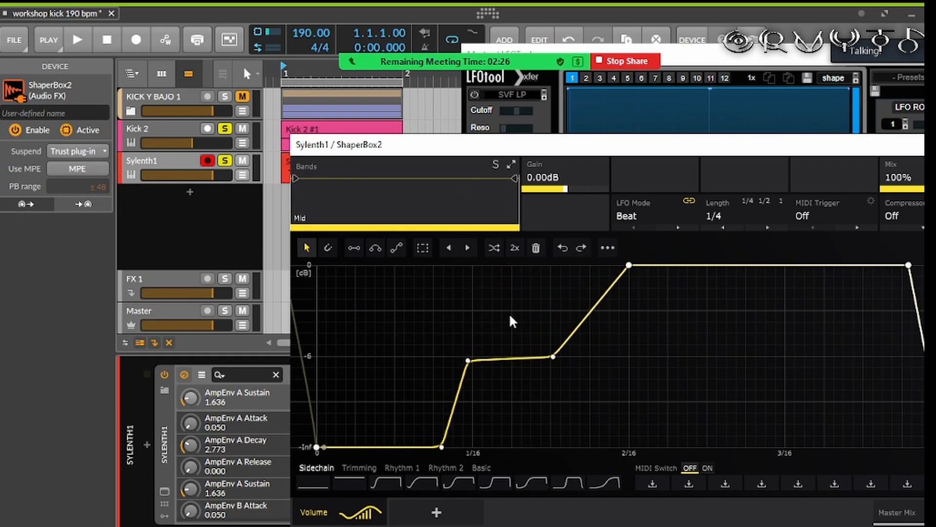
Step: Play the loop with the reshaped curve, copy the wave and stop playback
left_click(74, 42)
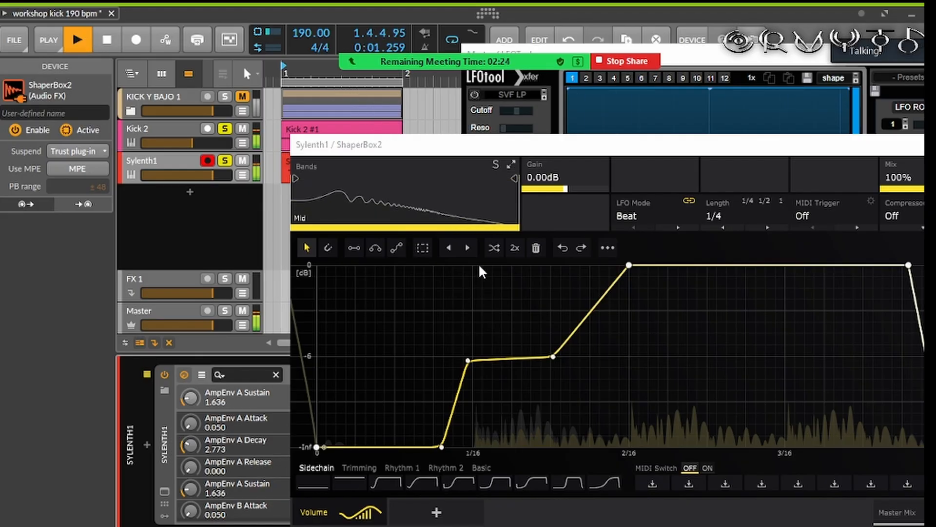
right_click(766, 368)
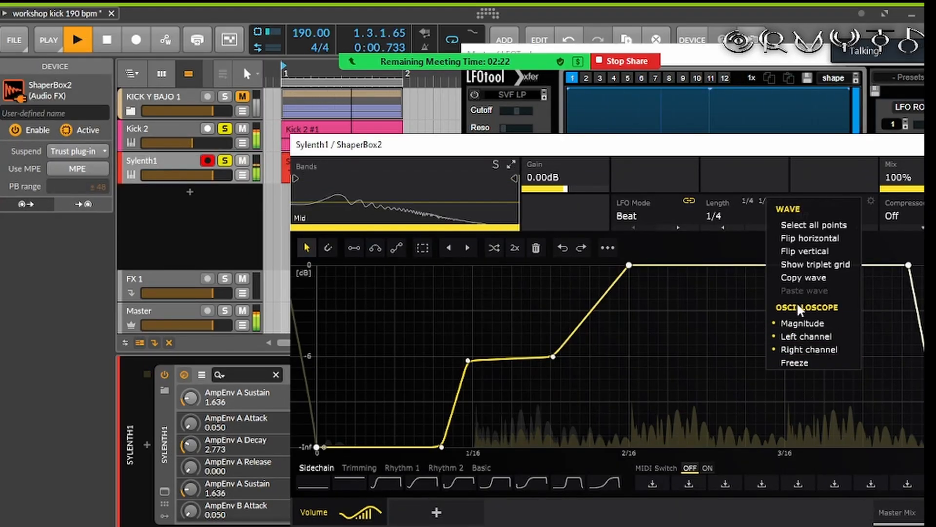
left_click(803, 278)
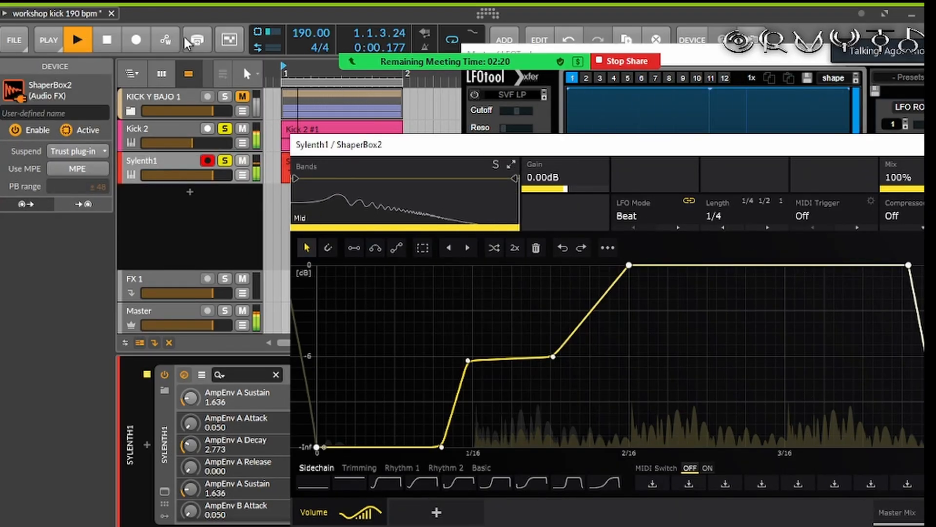
left_click(104, 41)
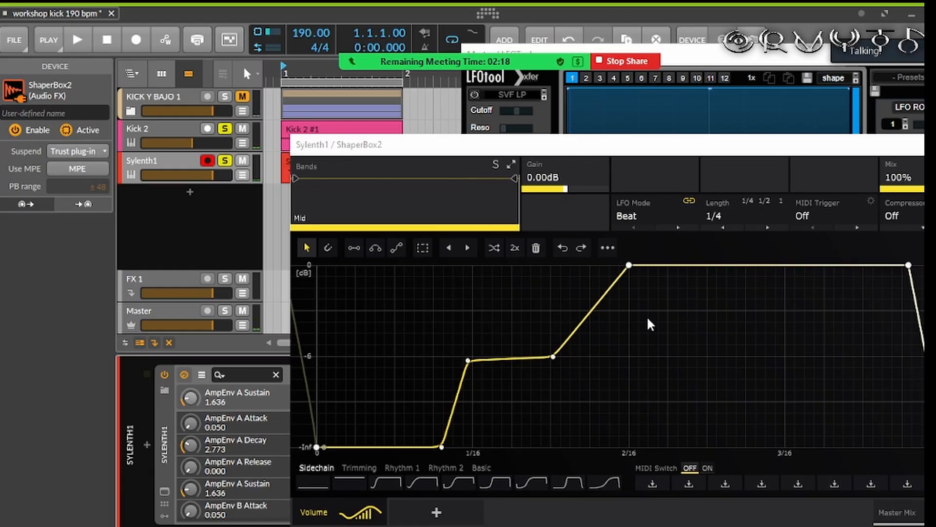
Step: Split the Volume shaper into Low, Mid and High bands using both band crossovers, and audition the loop
left_click(74, 40)
left_click(79, 42)
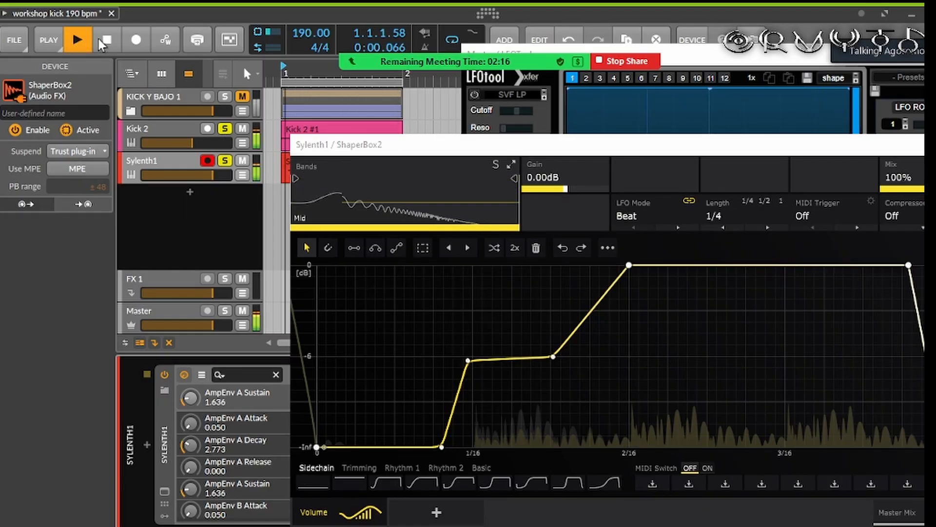
left_click_drag(296, 179, 355, 179)
left_click(331, 188)
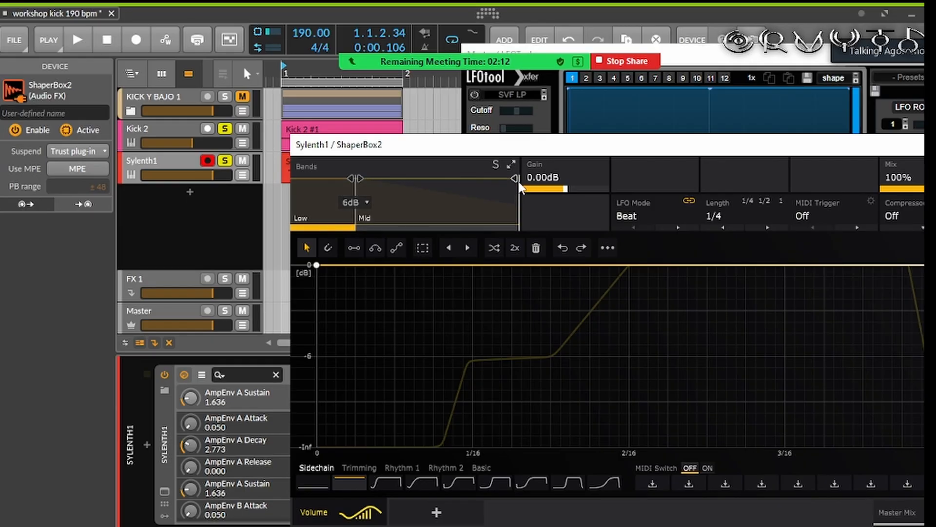
left_click(484, 191)
left_click_drag(476, 179, 467, 178)
left_click(92, 38)
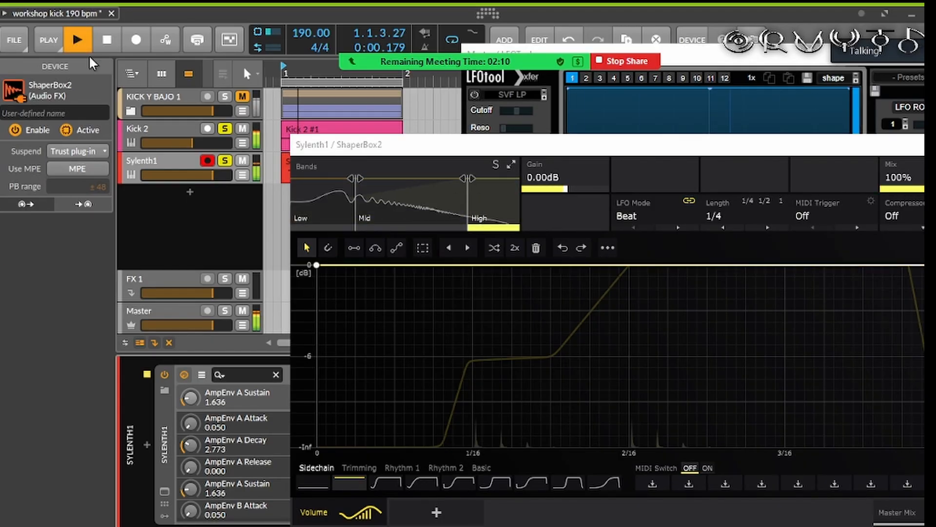
Step: Solo the Low band during playback and paste the copied wave into it
left_click(324, 190)
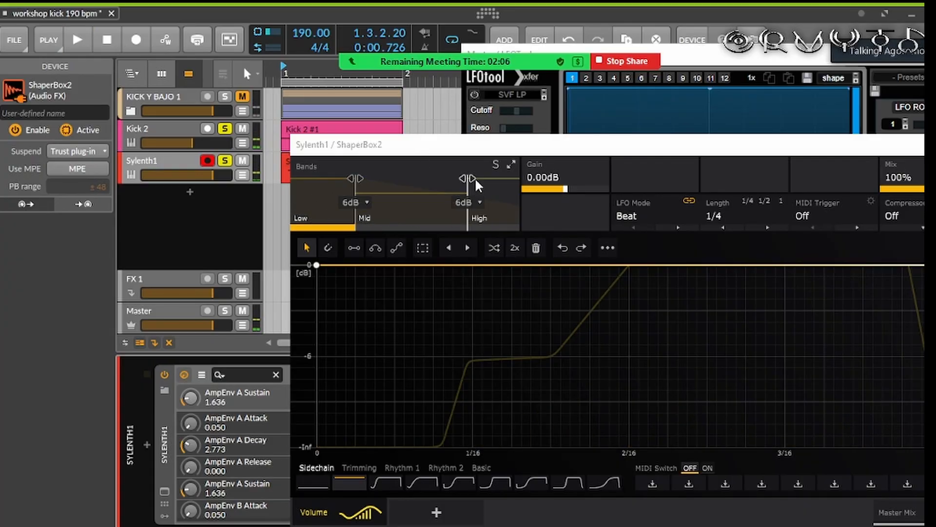
left_click(80, 41)
left_click(80, 42)
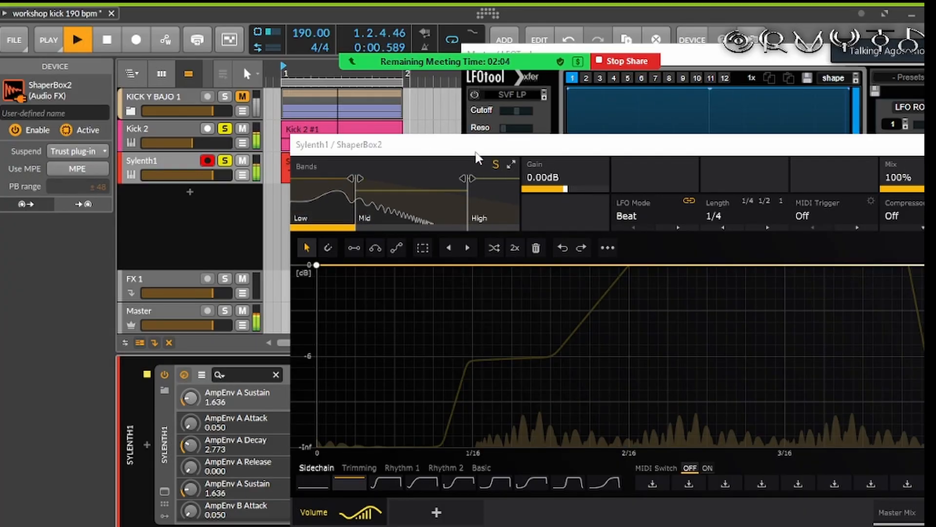
mouse_move(481, 156)
left_mouse_down()
mouse_move(471, 291)
mouse_move(466, 157)
left_mouse_up()
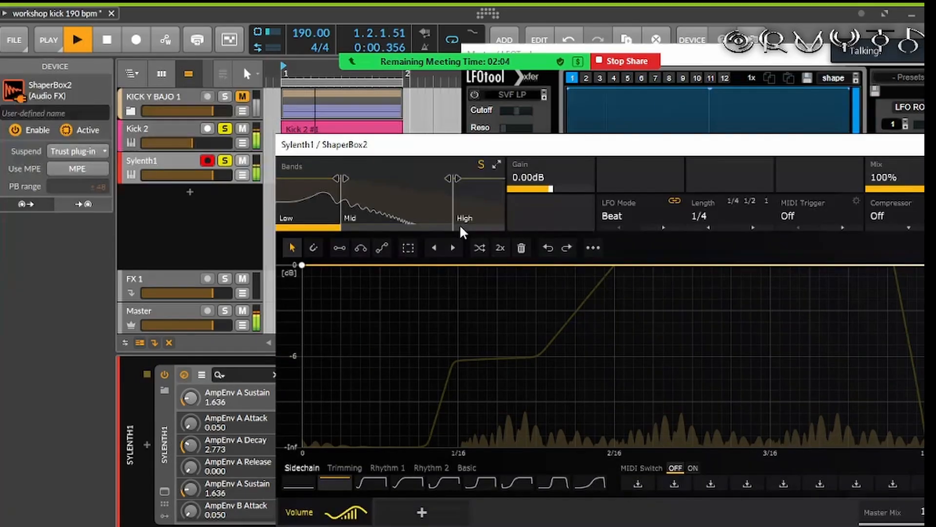
right_click(517, 332)
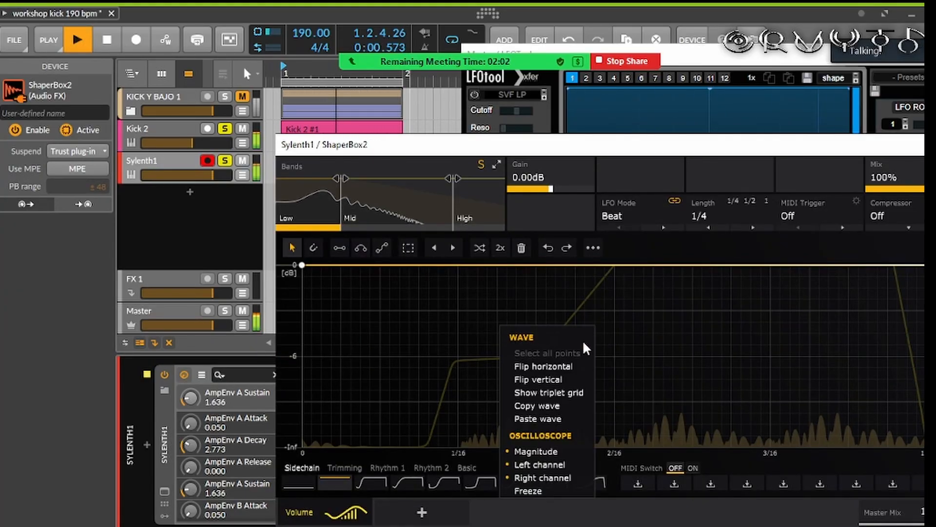
left_click(551, 418)
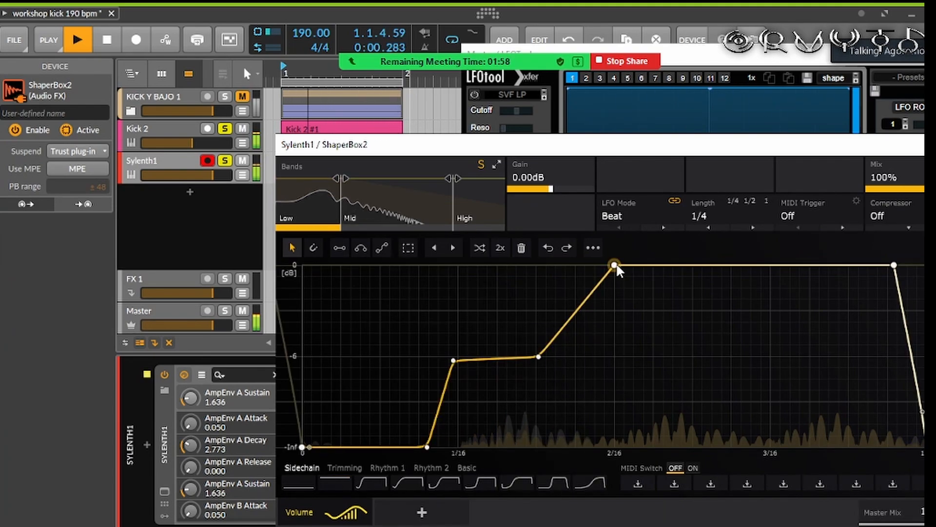
Step: Raise the Low band's shelf to about -4 dB at 1/16 and about -2 dB at 1.5/16
left_click_drag(453, 361, 462, 332)
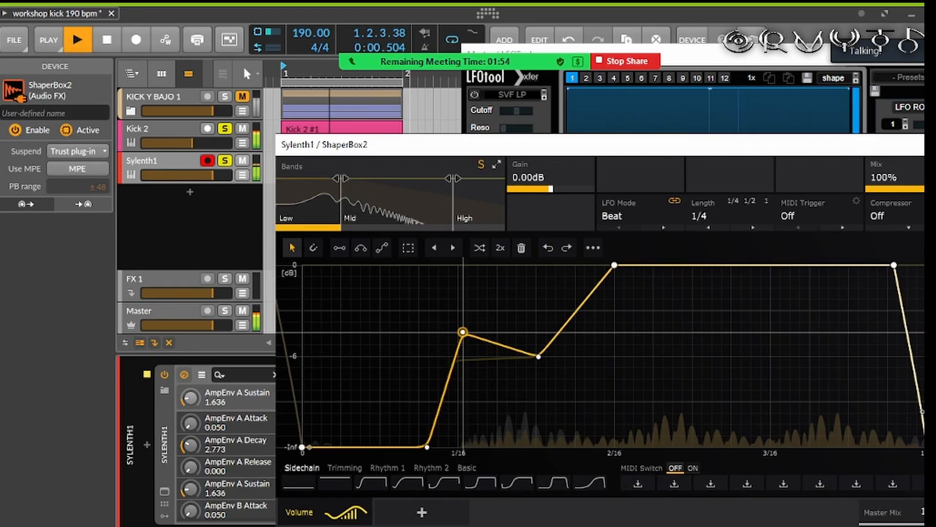
left_click_drag(538, 357, 538, 306)
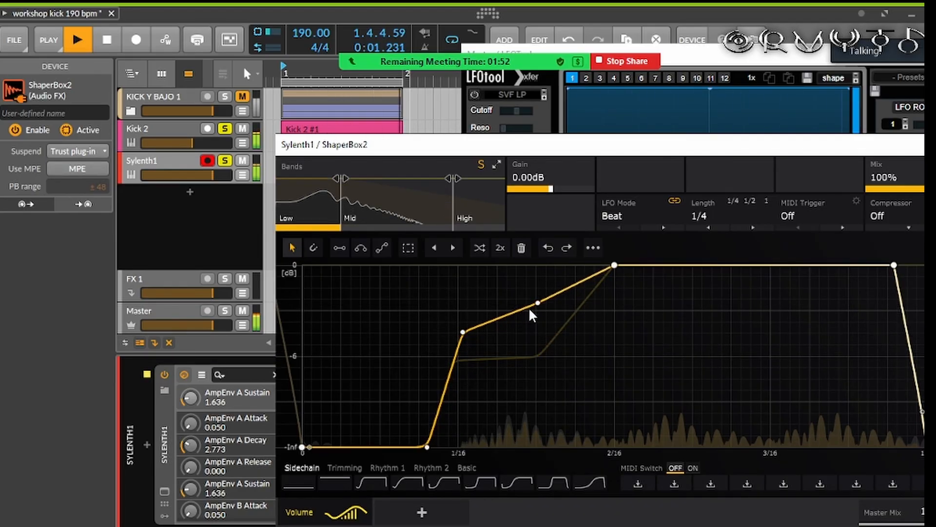
Step: Reshape the Mid band's wave to about -2 dB at 1/16, easing up to reach 0 dB at about 1.5/16
left_click(411, 191)
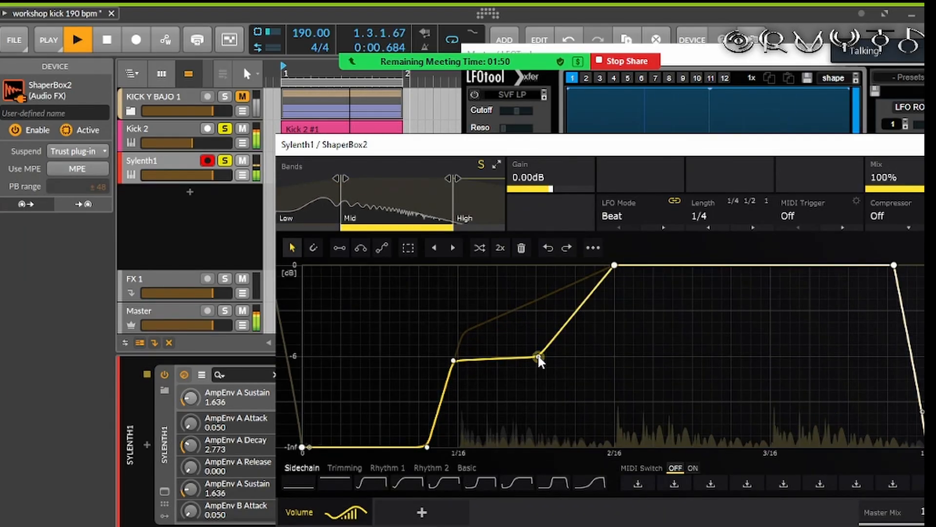
left_click_drag(454, 365, 461, 308)
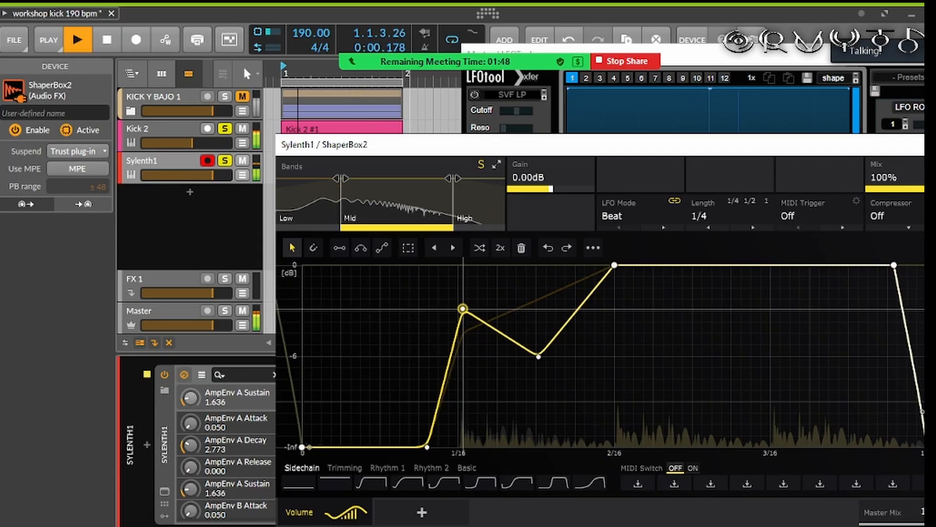
left_click_drag(538, 357, 527, 290)
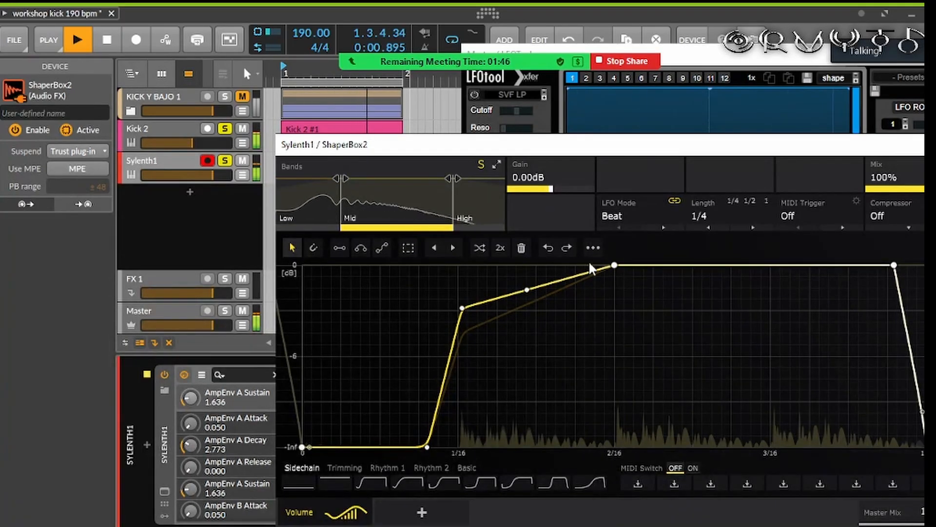
left_click_drag(614, 265, 567, 265)
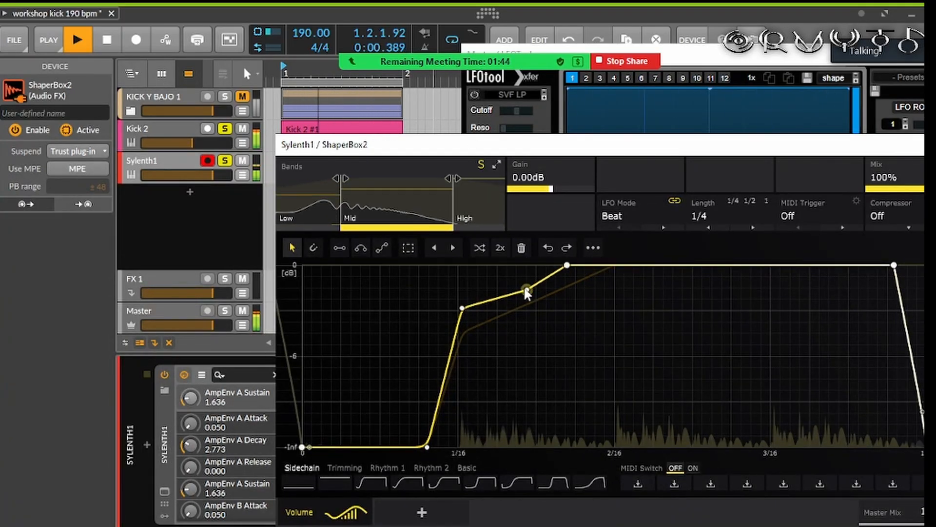
left_click_drag(527, 290, 502, 296)
left_click_drag(567, 264, 546, 265)
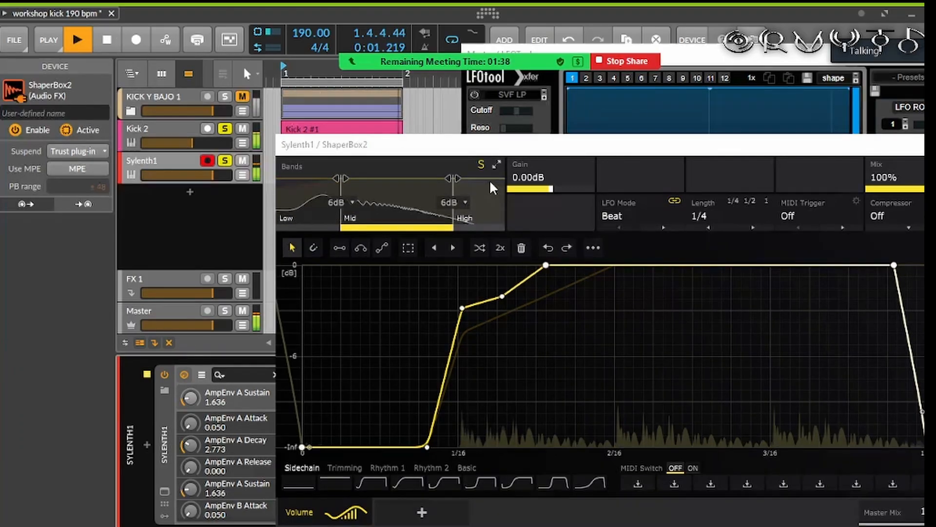
Step: Paste the wave into the High band and steepen it to reach 0 dB at about 1.3/16, with band solo turned off at the end
left_click(486, 195)
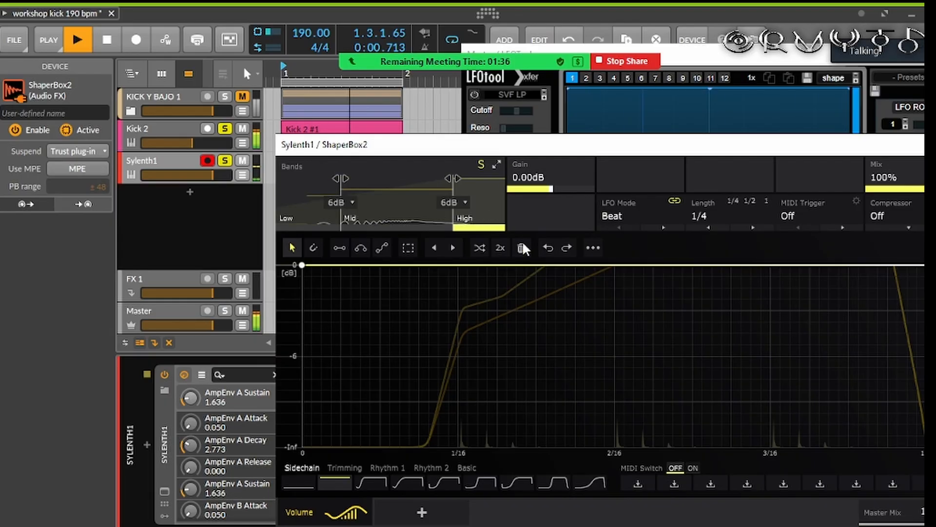
left_click(593, 247)
left_click(605, 313)
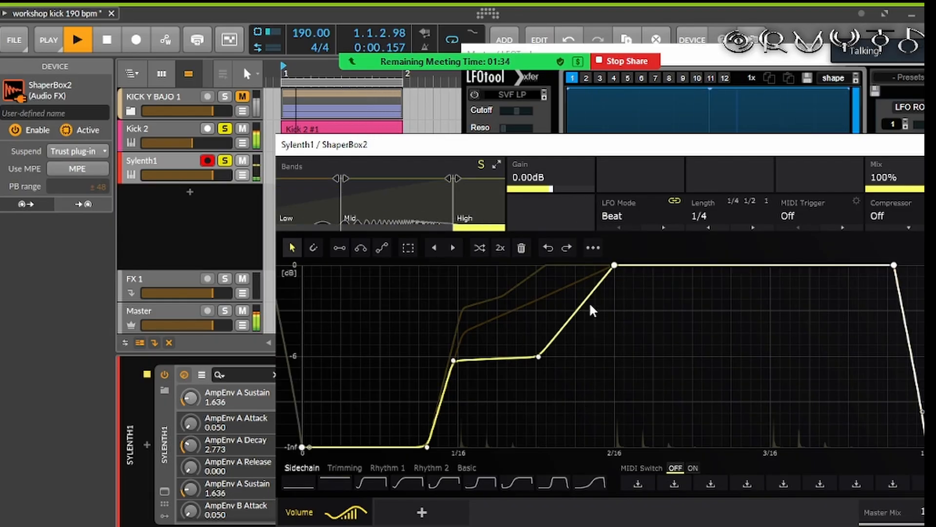
left_click_drag(538, 357, 495, 325)
left_click_drag(615, 264, 607, 265)
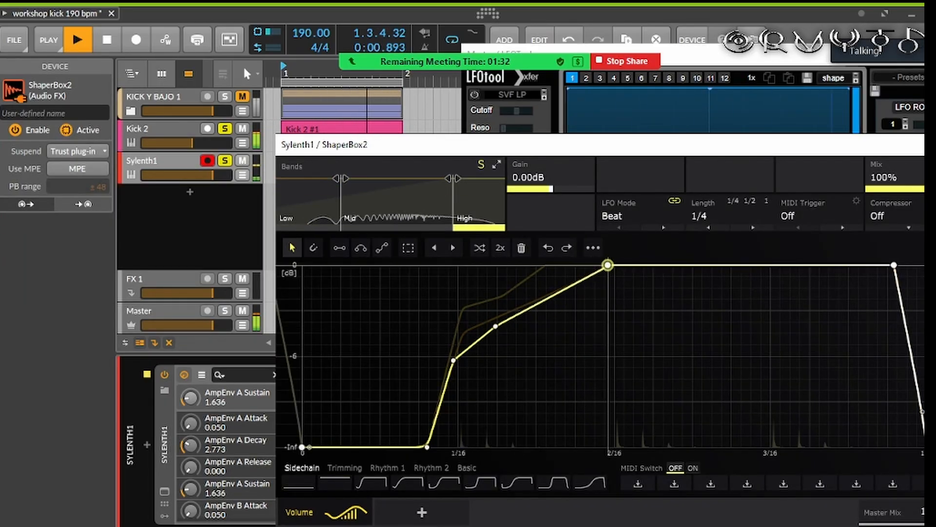
left_click_drag(475, 343, 454, 327)
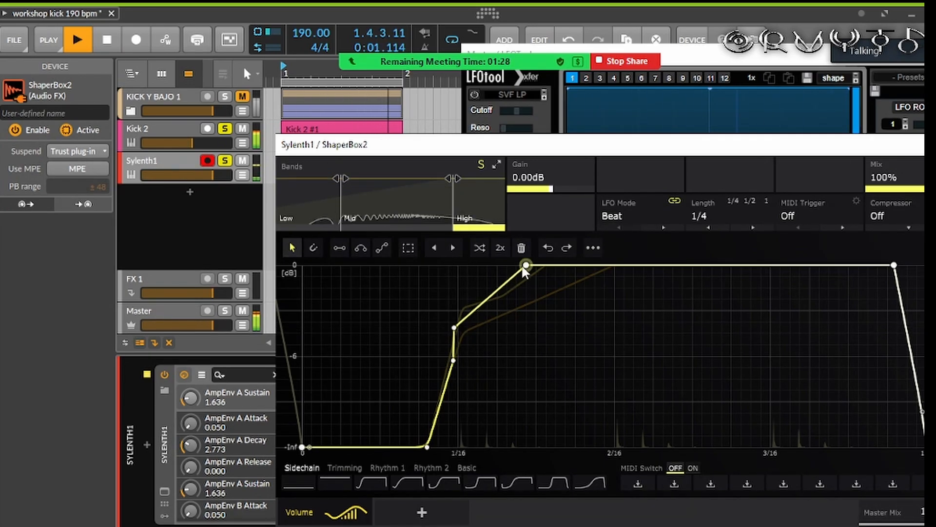
left_click_drag(527, 265, 506, 264)
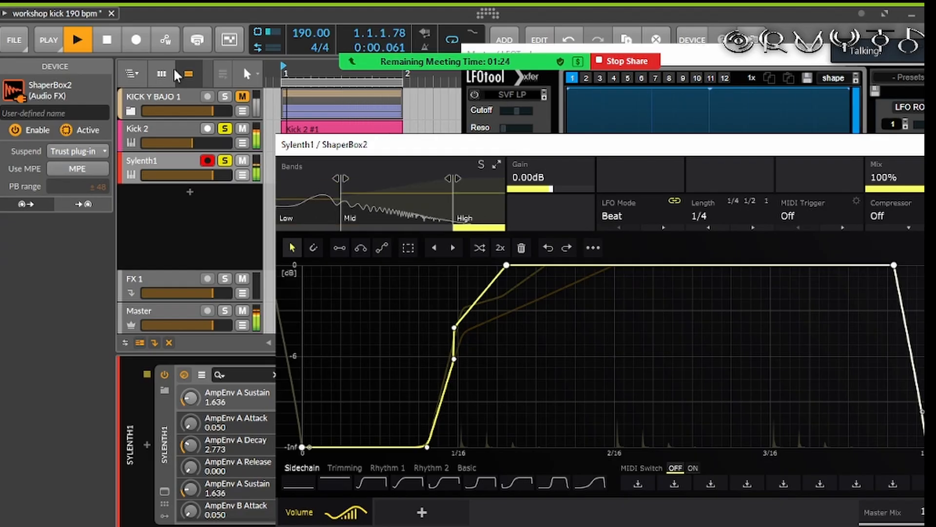
Step: Stop playback, close the ShaperBox2 window and insert an EQ+ after ShaperBox2 in the Sylenth1 chain
left_click(107, 40)
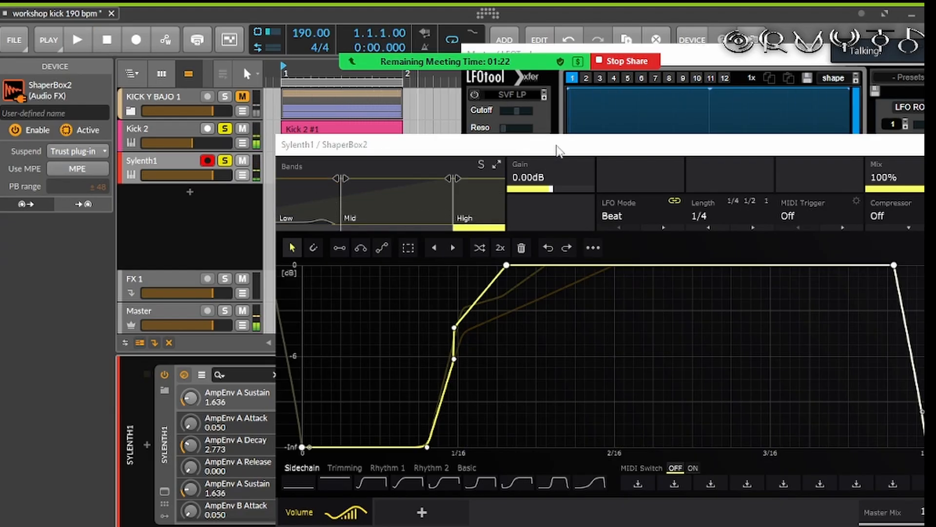
left_click(932, 144)
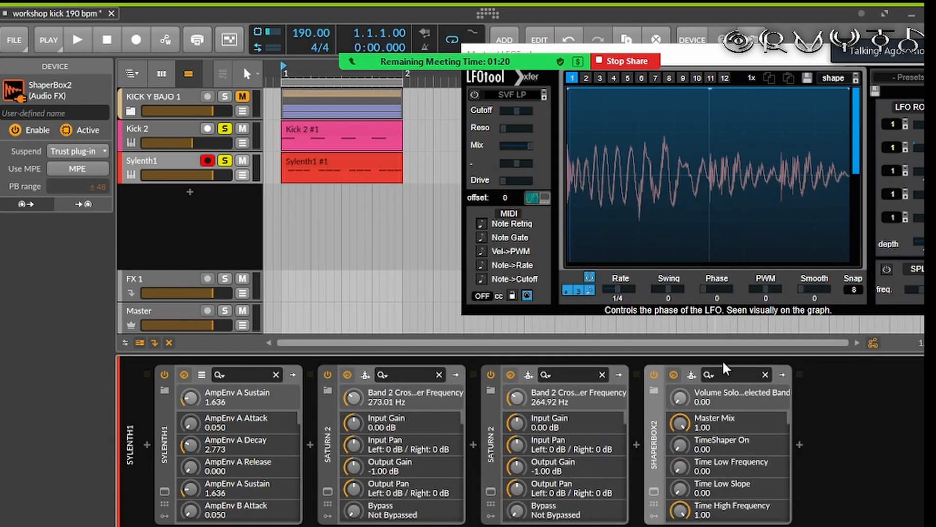
left_click(800, 447)
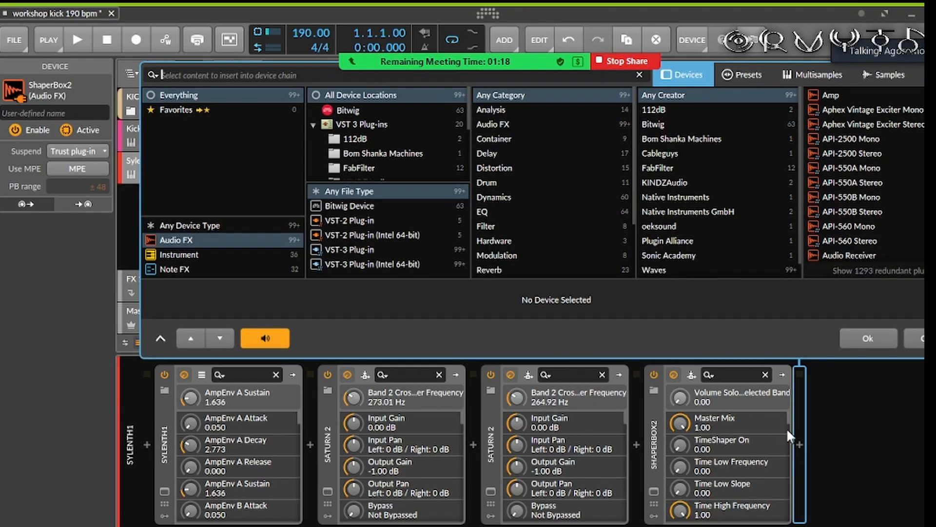
type("eq")
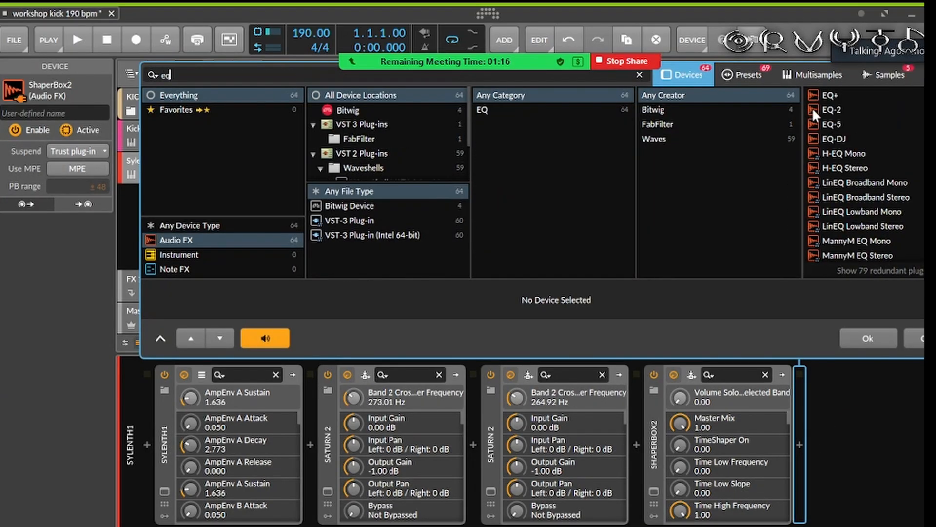
double_click(827, 98)
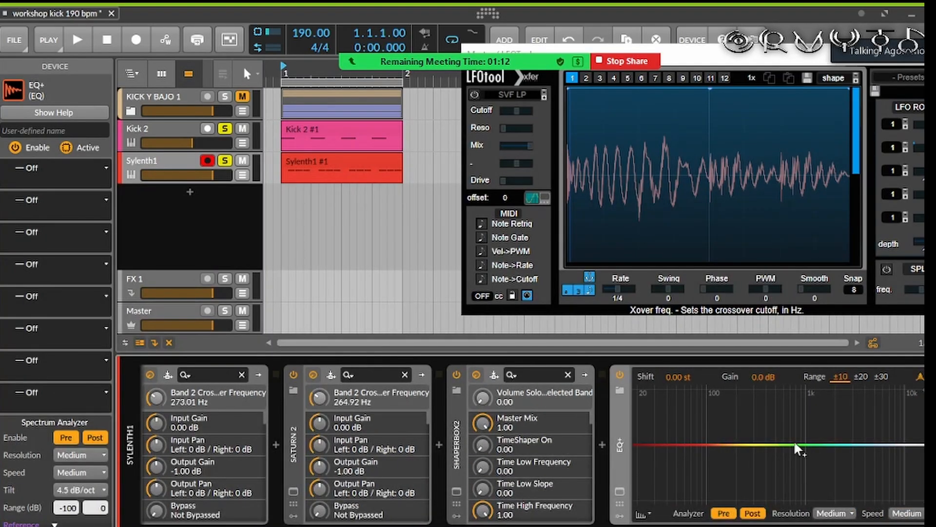
Step: Add a High-cut 8° band at 16.4 kHz with Q 0.96 in EQ+ and audition the loop
double_click(903, 443)
right_click(905, 443)
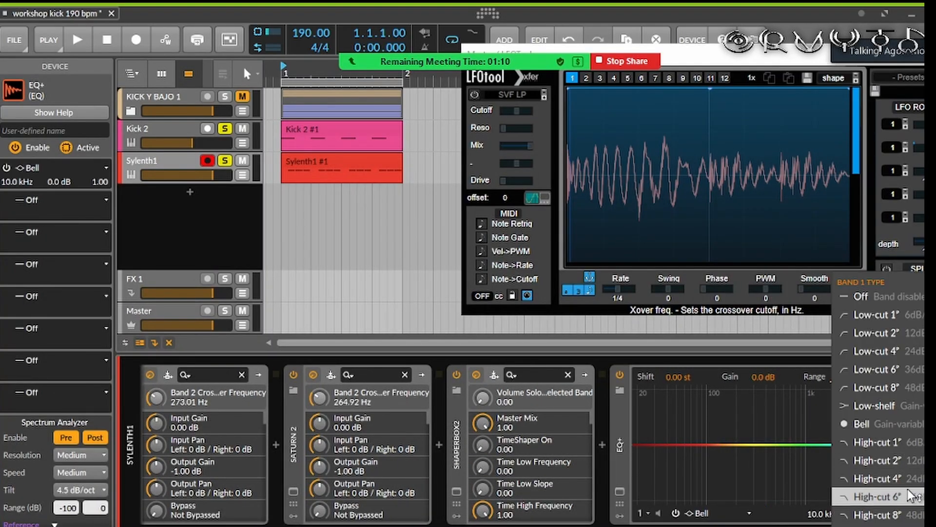
left_click(908, 515)
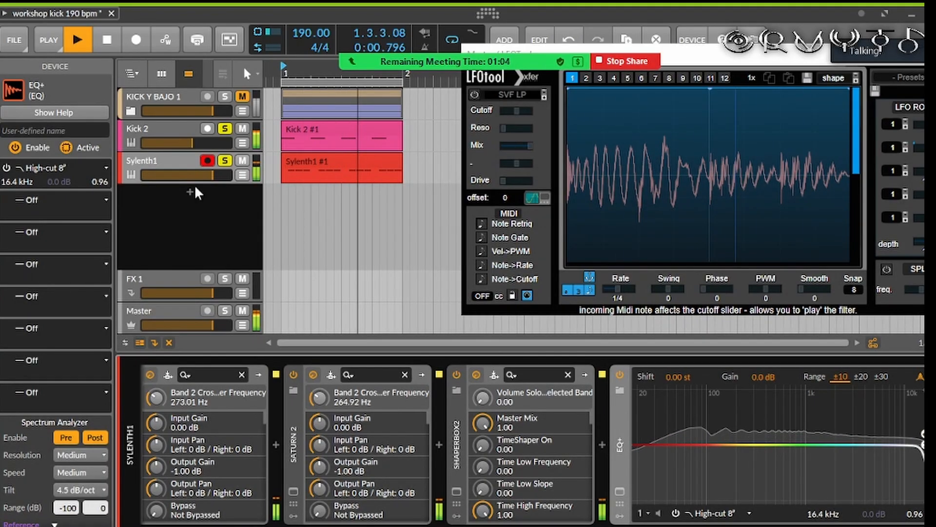
left_click(113, 32)
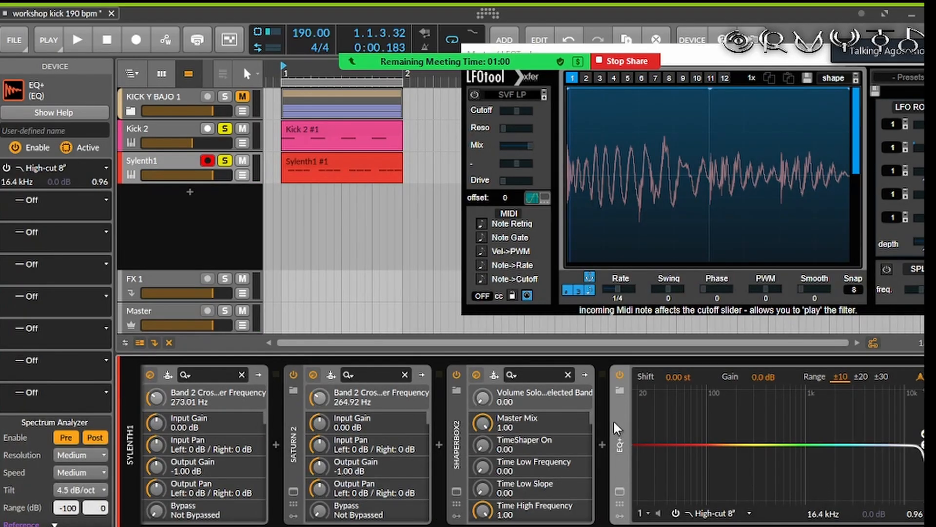
Step: Set the EQ+ spectrum analyzer resolution to Huge and play the loop briefly
left_click(80, 456)
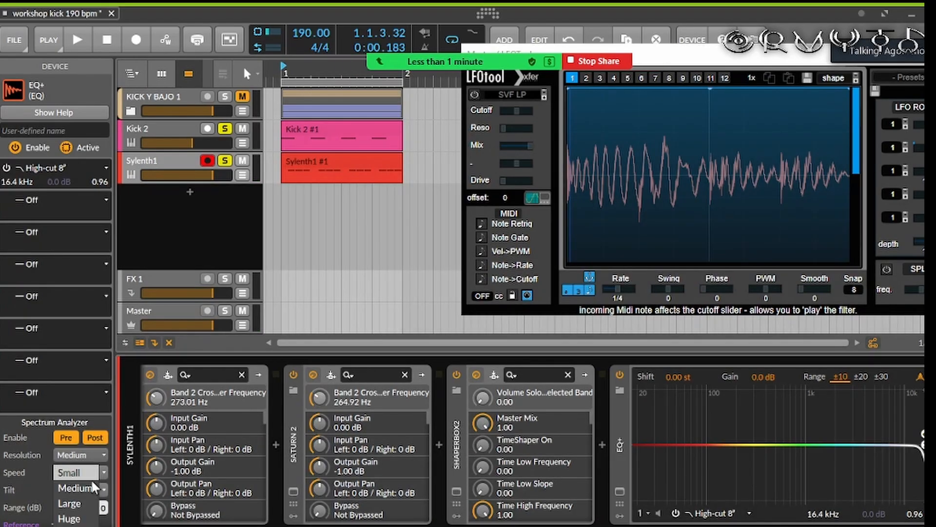
left_click(74, 517)
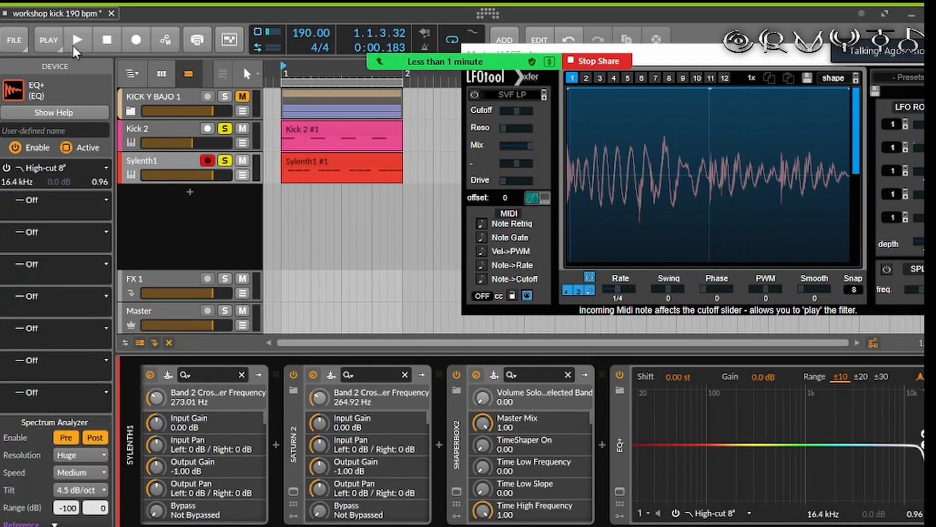
left_click(76, 43)
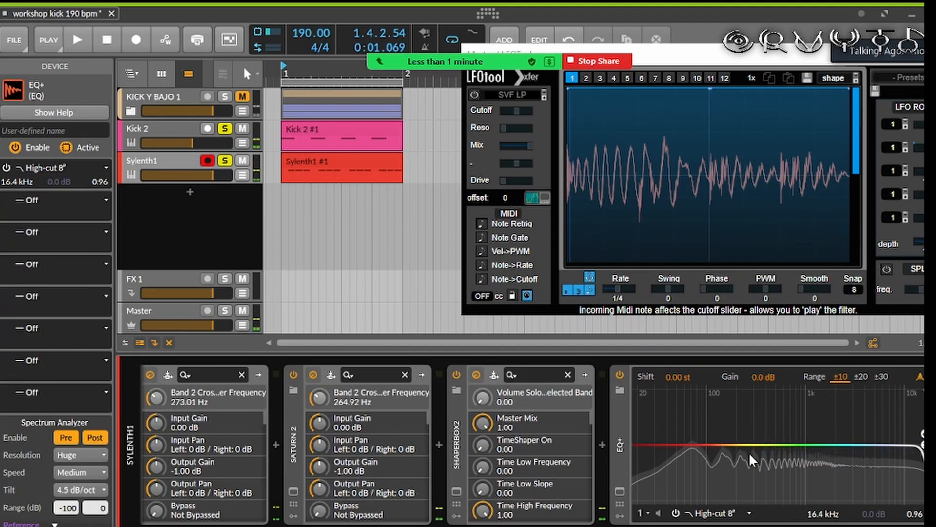
Step: Expand the EQ+ display, move the LFOTool window clear of it and play the loop to examine the bass spectrum
left_click(619, 490)
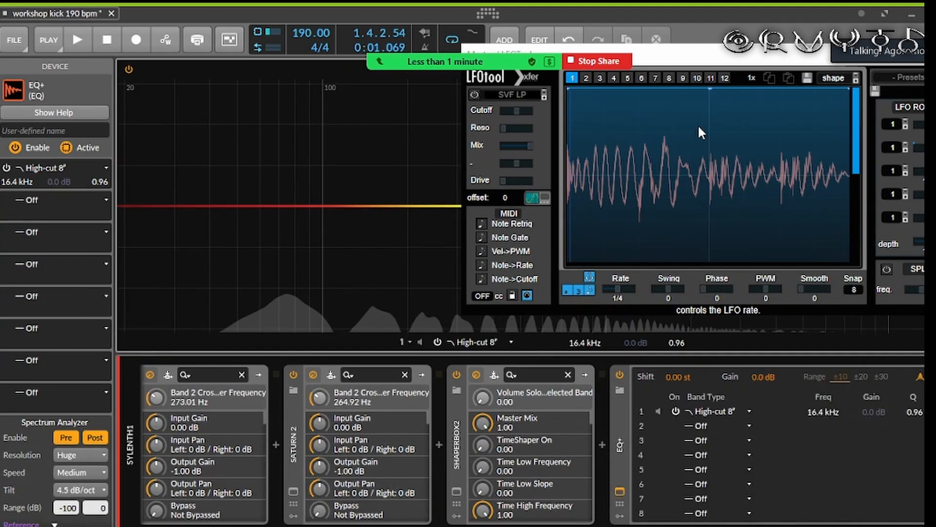
left_click_drag(687, 49, 565, 424)
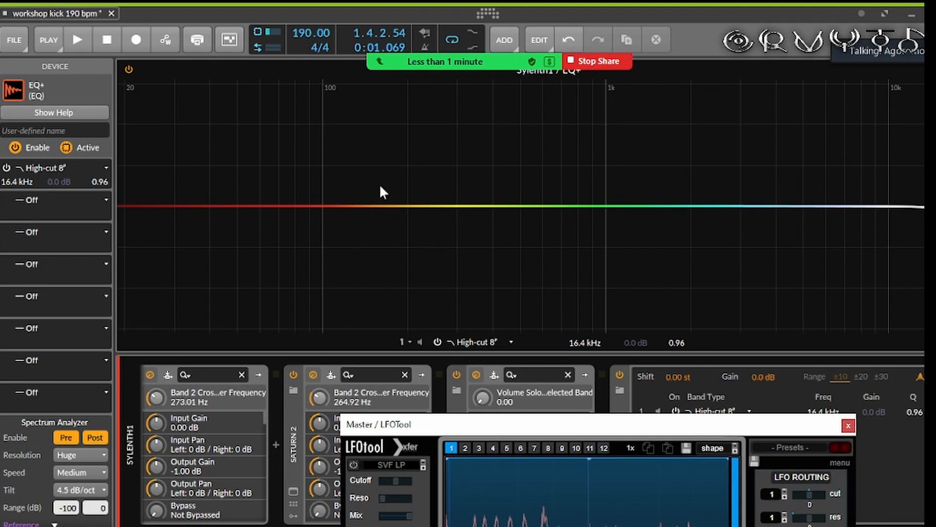
left_click(77, 43)
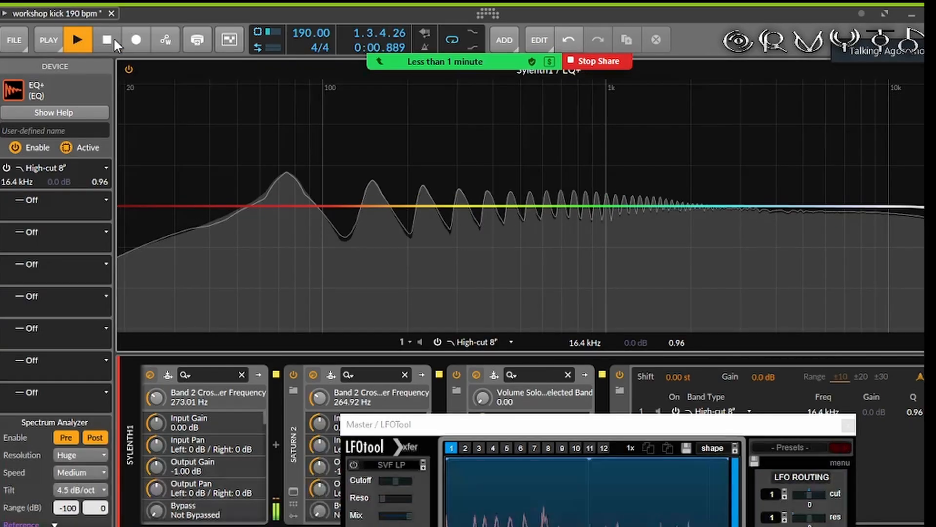
Step: Add a Bell band at 151 Hz with Q 9.38 and a gain of -16.8 dB, auditioning the cut on the bass
double_click(373, 205)
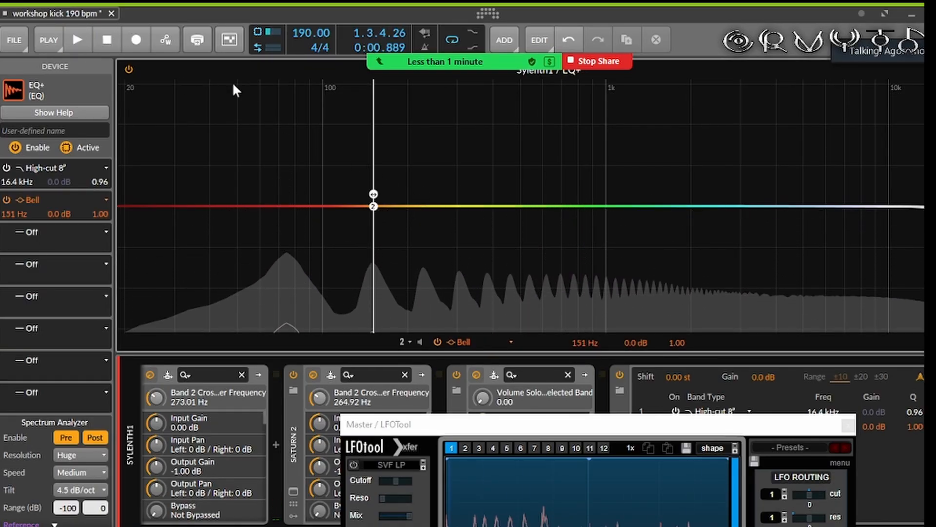
left_click(78, 41)
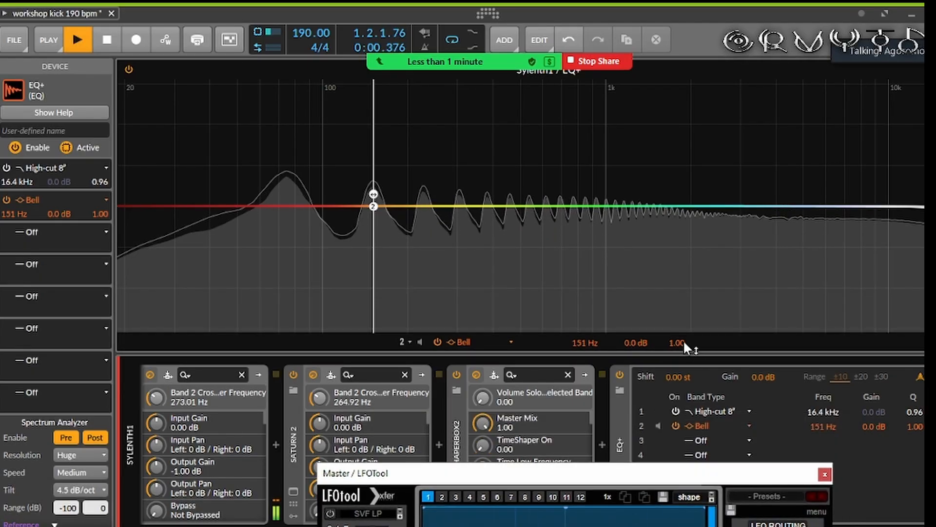
left_click_drag(684, 342, 684, 309)
left_click_drag(637, 343, 637, 386)
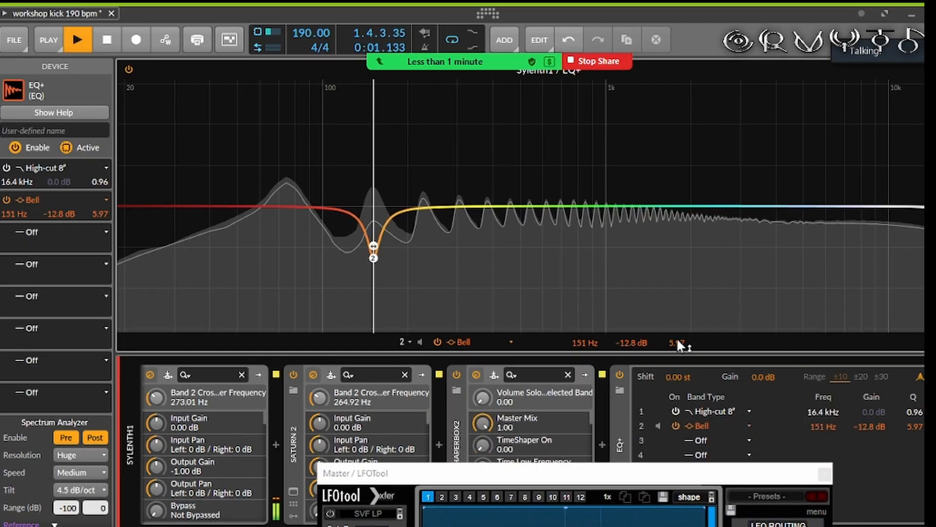
left_click_drag(677, 341, 637, 328)
double_click(630, 344)
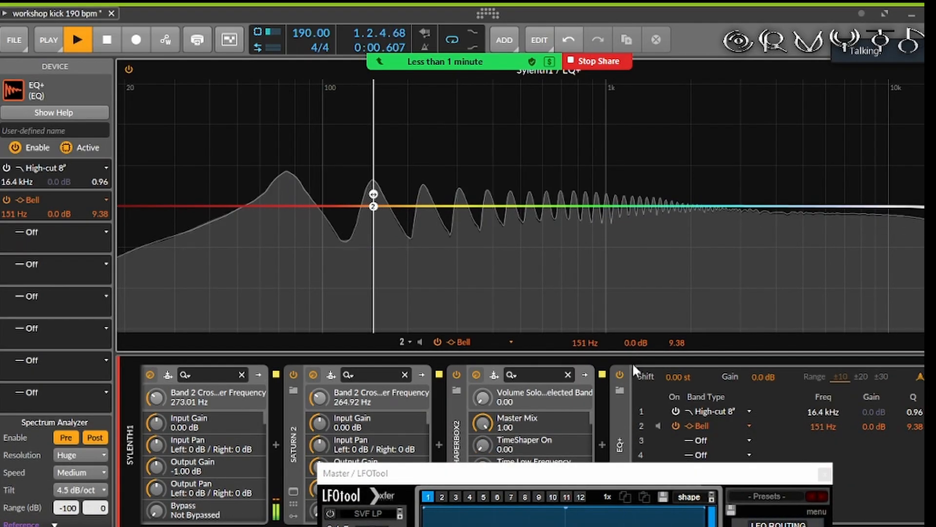
left_click_drag(373, 207, 373, 275)
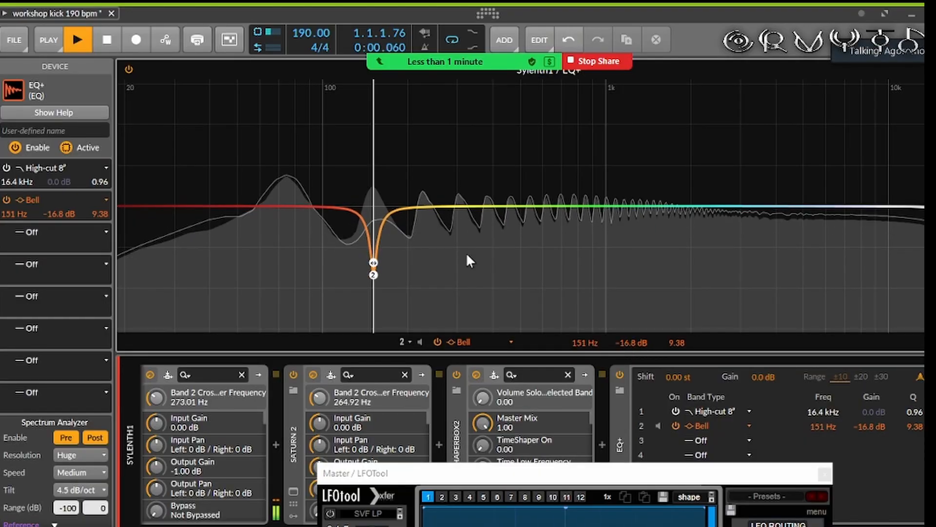
left_click(104, 41)
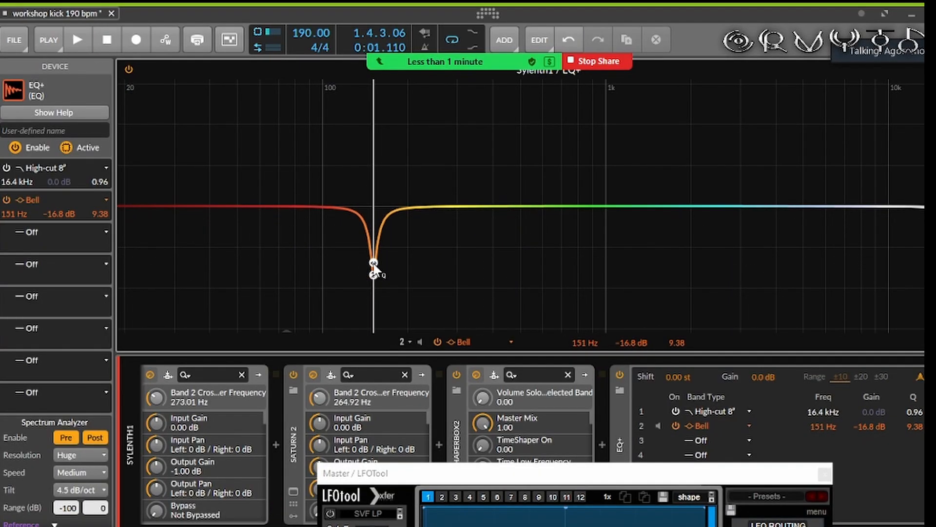
Step: During playback, adjust the Bell cut to 155 Hz, -24.0 dB and Q 5.40, and remove the stray third band
left_click(77, 38)
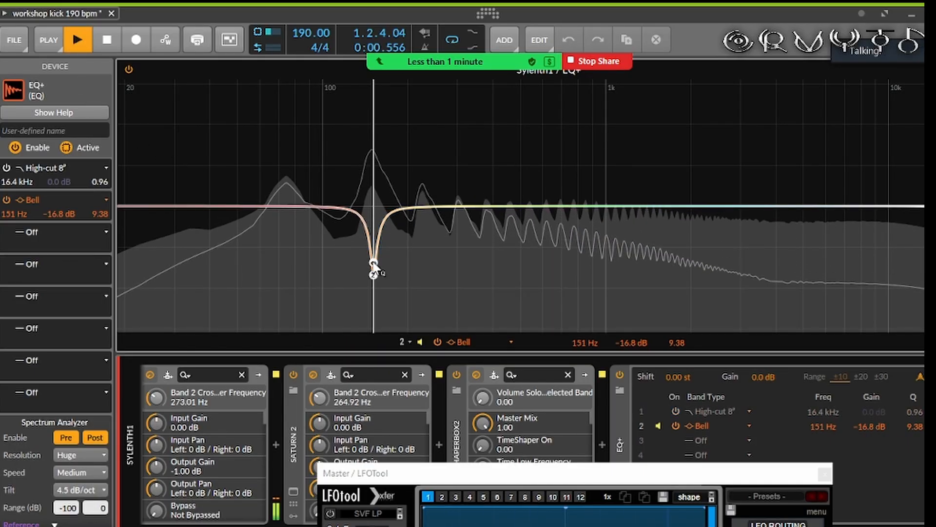
left_click_drag(374, 265, 375, 303)
left_click(378, 286)
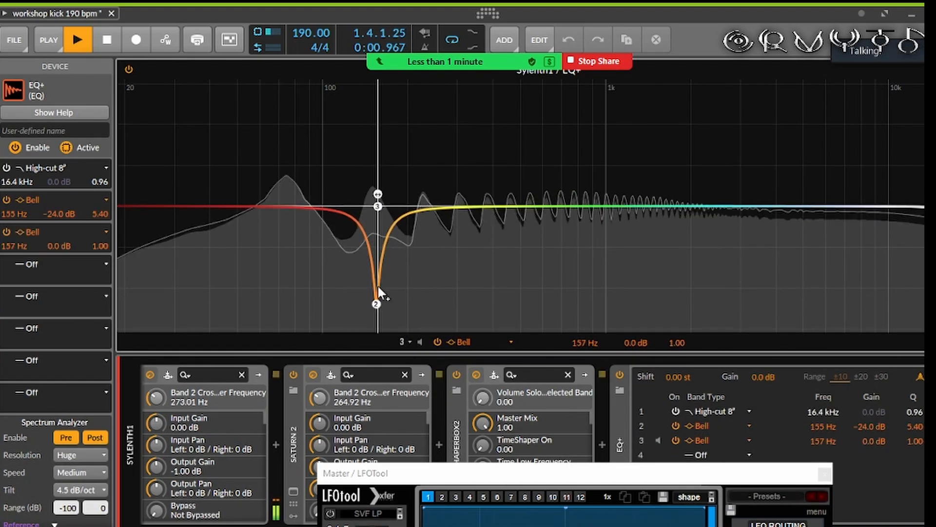
double_click(378, 205)
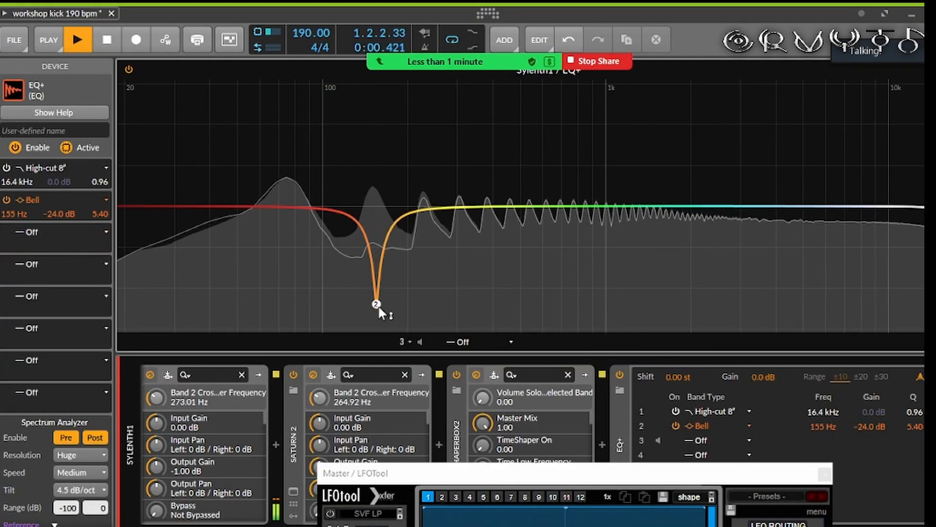
Step: Refine the EQ+ Bell cut to 156 Hz, -15.4 dB and Q 12.47, and add a third Bell band at 229 Hz
mouse_move(377, 304)
left_mouse_down()
mouse_move(376, 293)
mouse_move(379, 303)
mouse_move(393, 302)
mouse_move(363, 313)
mouse_move(373, 315)
left_mouse_up()
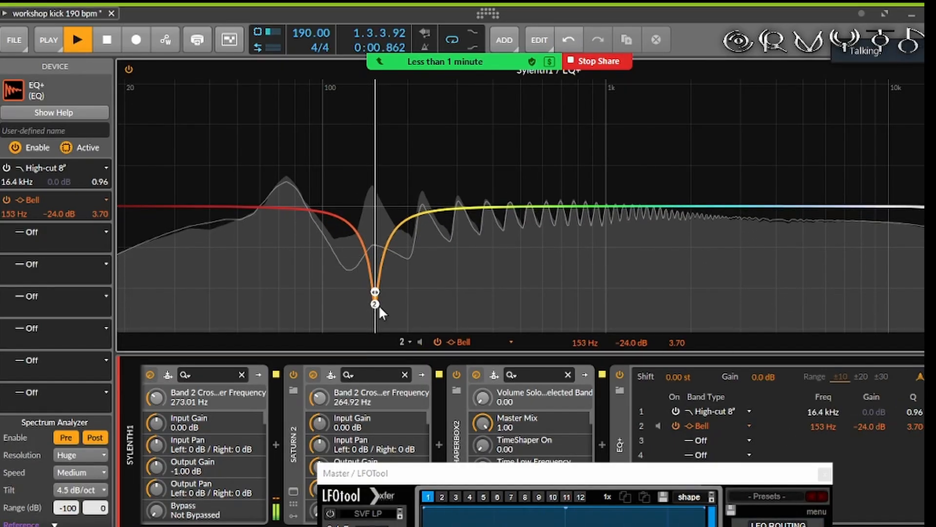
left_click_drag(379, 308, 374, 271)
key("space")
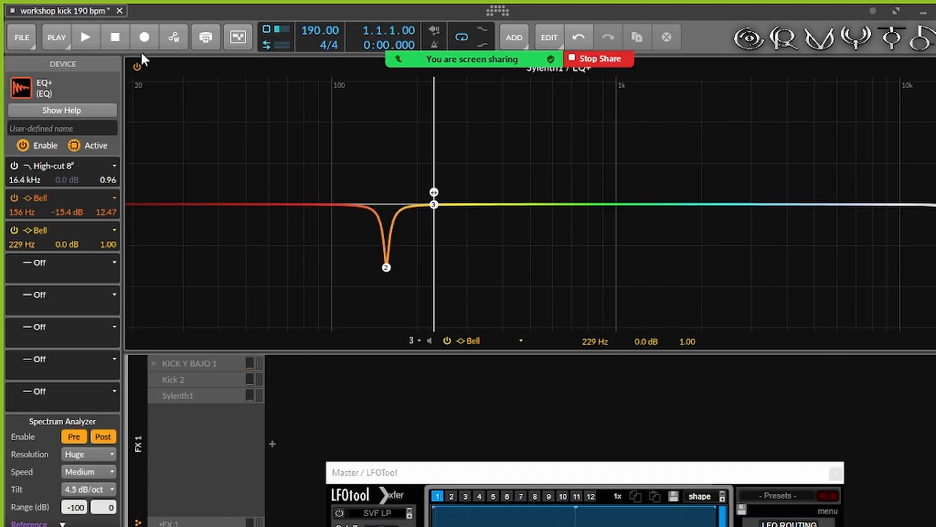
Step: Play the loop in short passes to audition the narrow 156 Hz cut on the bass spectrum
left_click(76, 40)
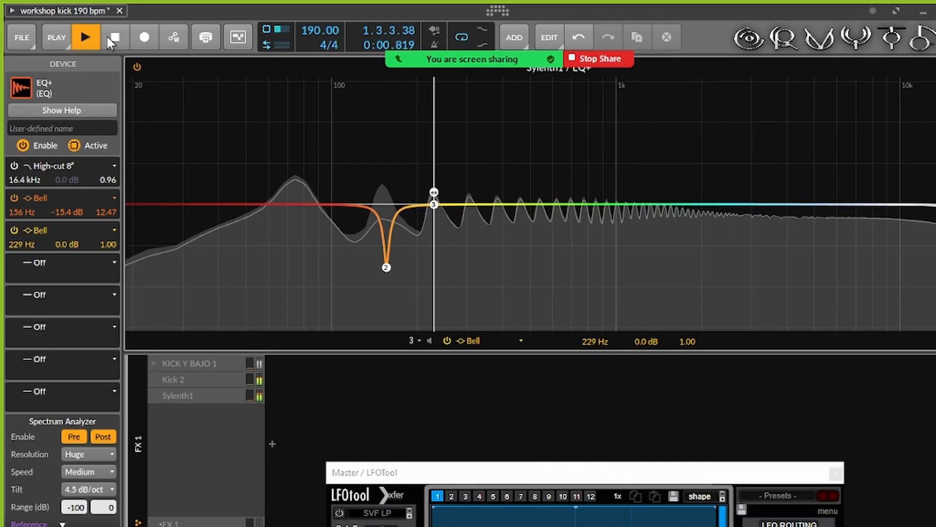
left_click(108, 40)
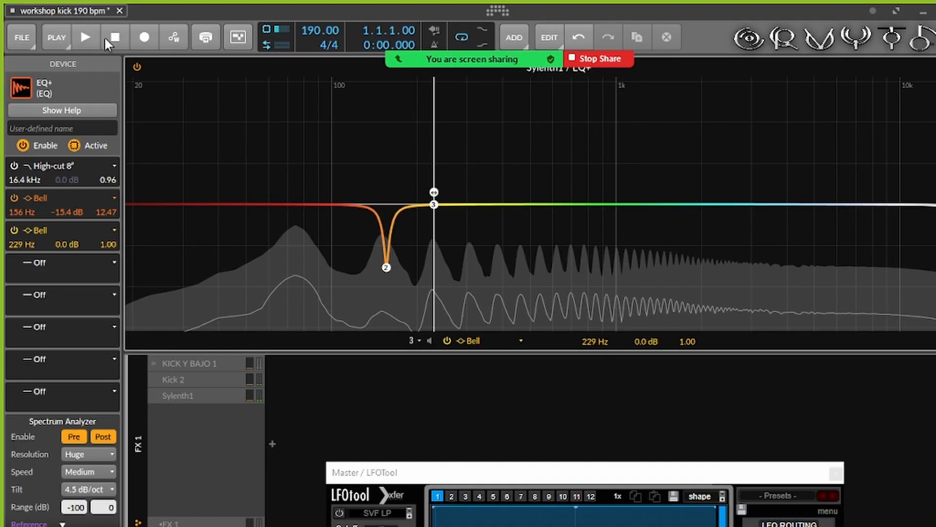
left_click(84, 37)
left_click(84, 37)
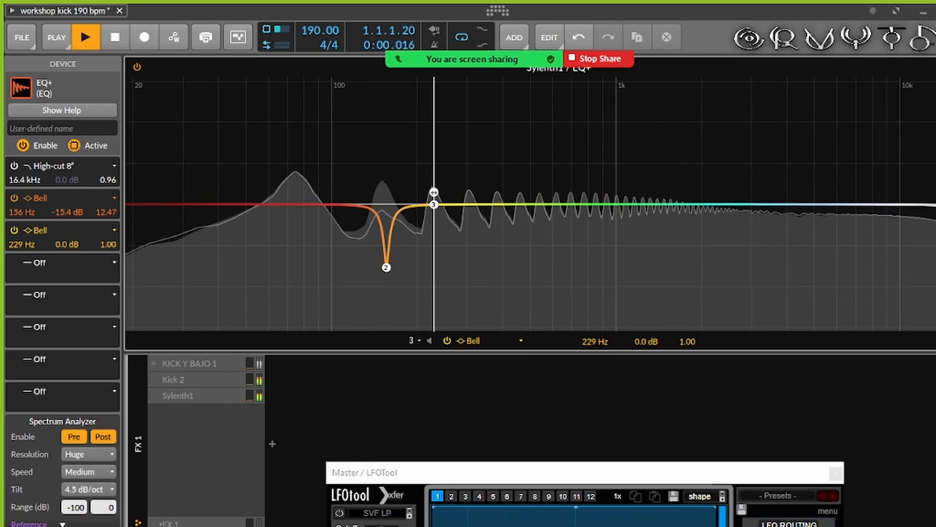
Step: Select the Sylenth1 track, move the LFOTool window out of the way and reopen the expanded EQ+ display
key("Escape")
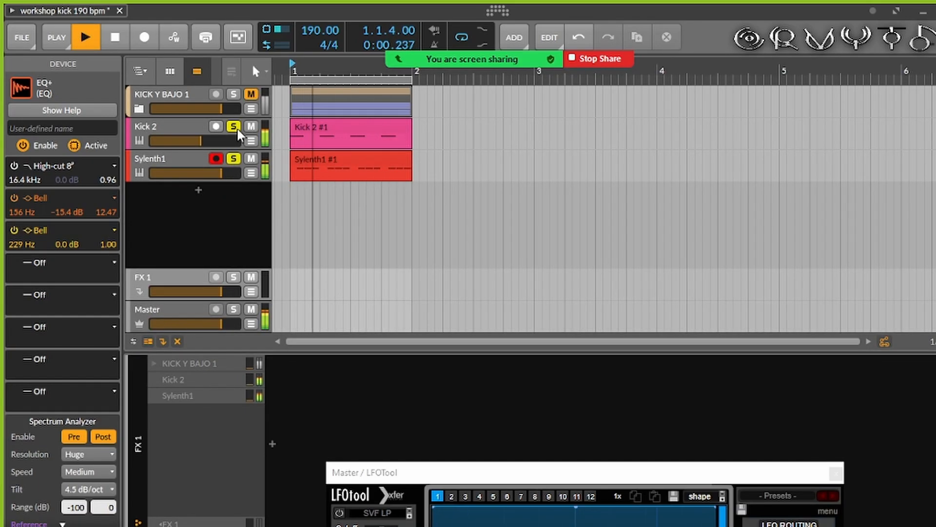
left_click(156, 161)
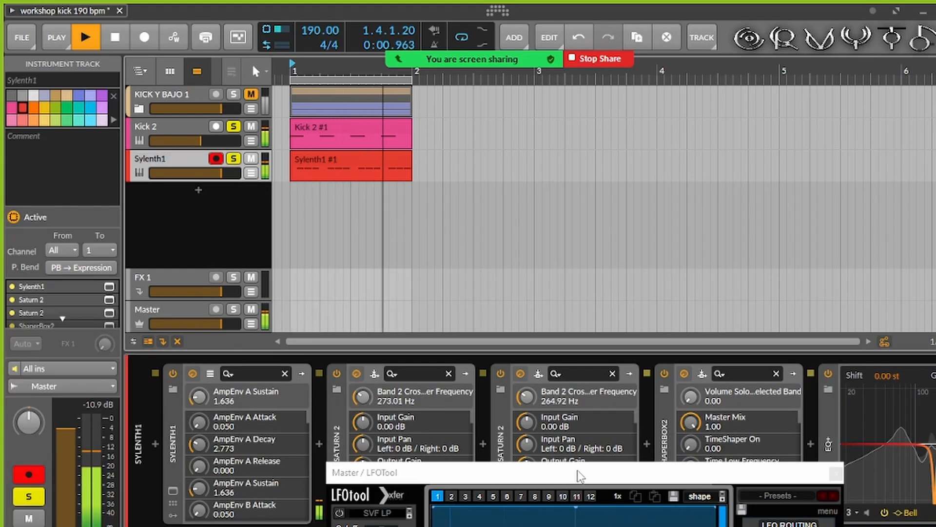
left_click_drag(577, 477, 579, 526)
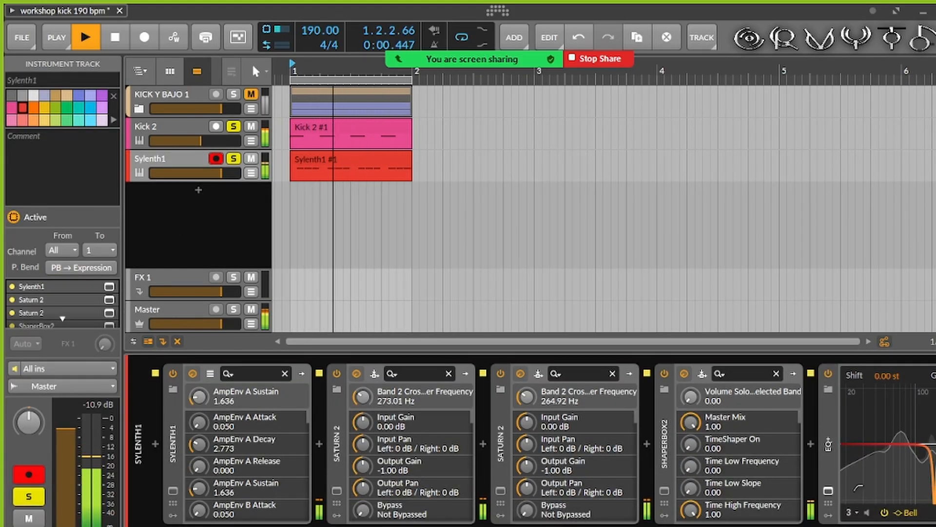
left_click(828, 491)
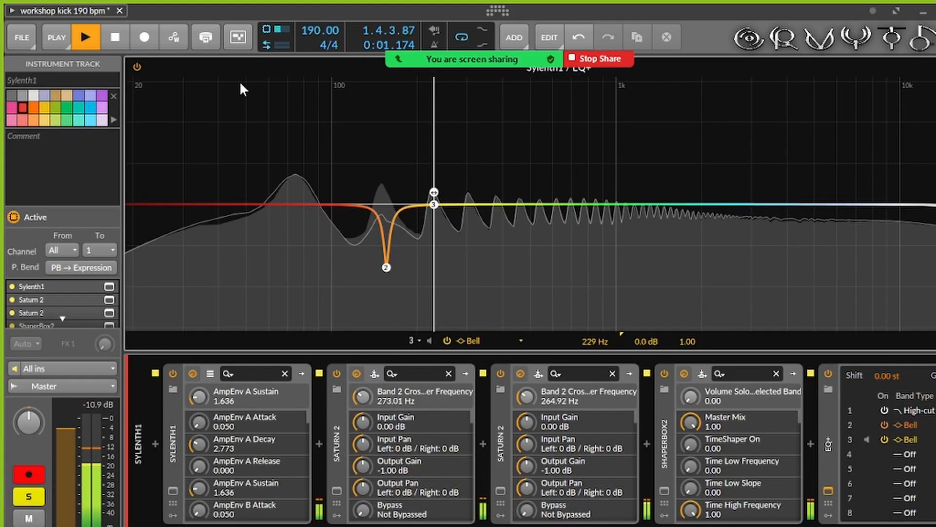
Step: Set the third Bell band to a cut at 235 Hz, -16.8 dB and Q 7.45, checking it during playback
key("space")
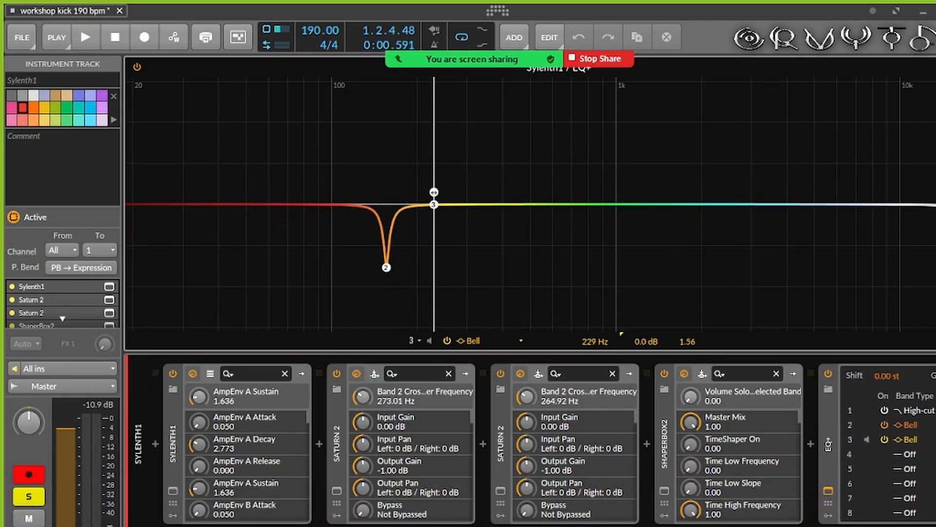
left_click_drag(649, 341, 695, 347)
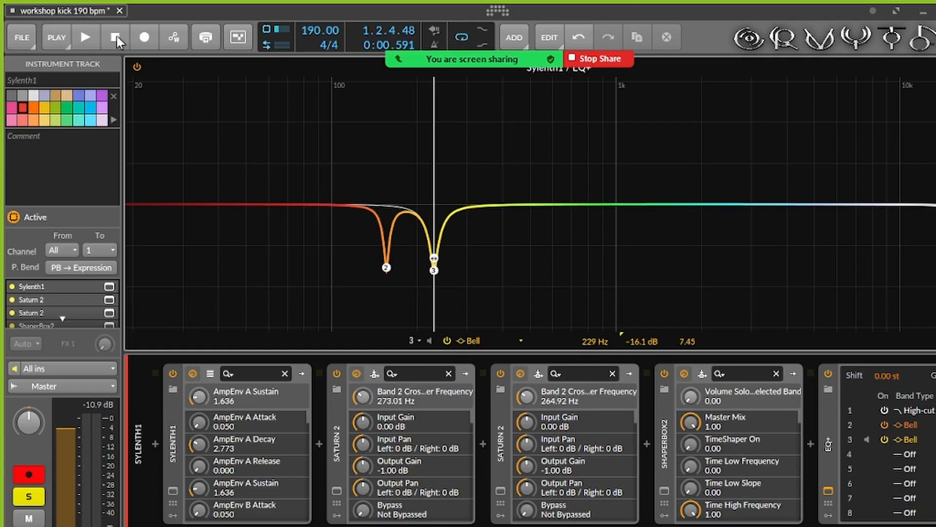
left_click(87, 35)
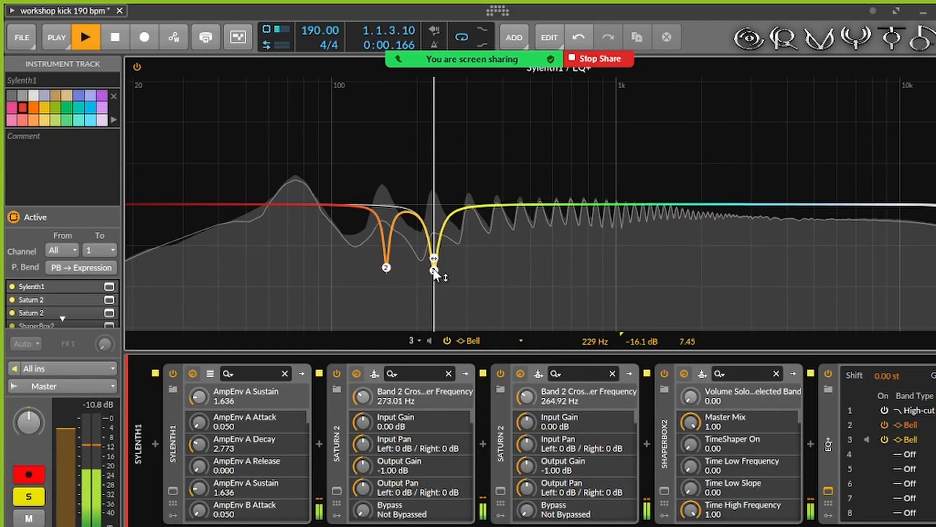
mouse_move(434, 272)
left_mouse_down()
mouse_move(467, 267)
mouse_move(431, 281)
mouse_move(439, 275)
left_mouse_up()
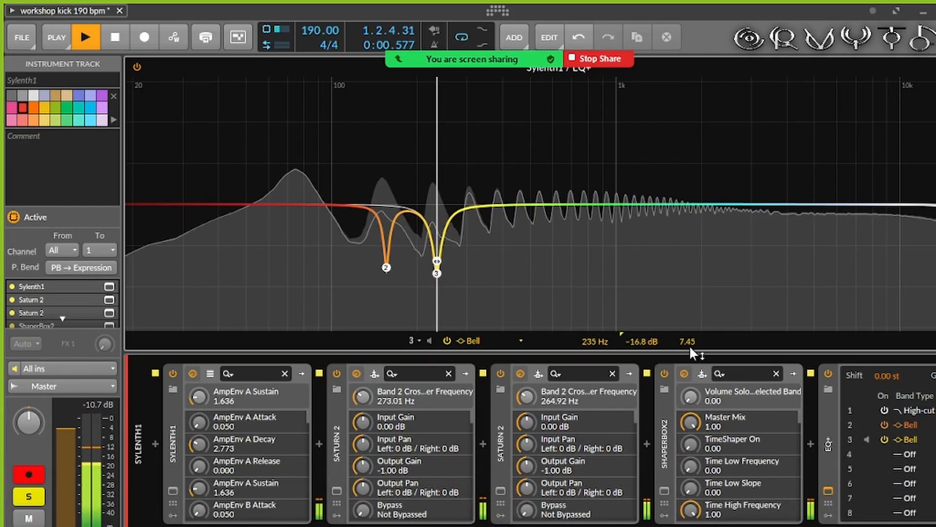
Step: Add a fourth Bell band cutting at 473 Hz with -12.3 dB gain and Q 13.80
double_click(467, 203)
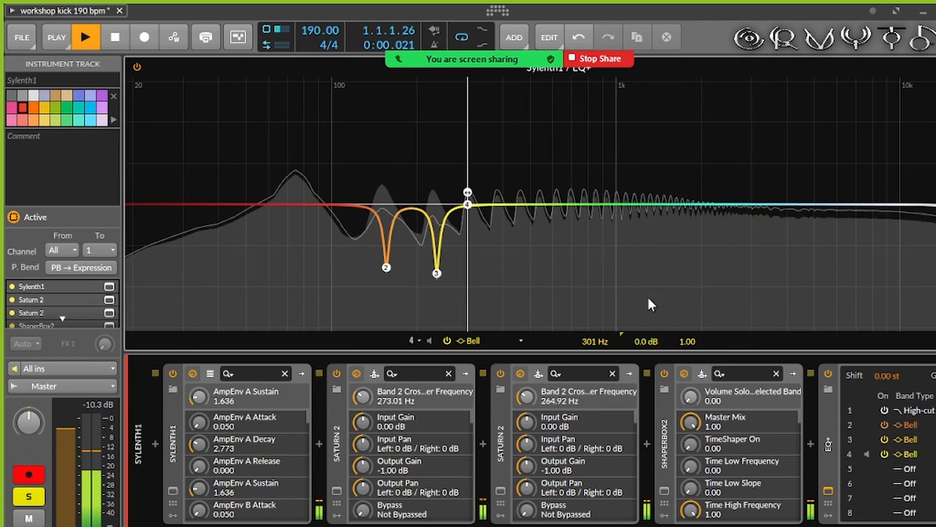
left_click_drag(687, 342, 687, 312)
left_click_drag(649, 343, 649, 376)
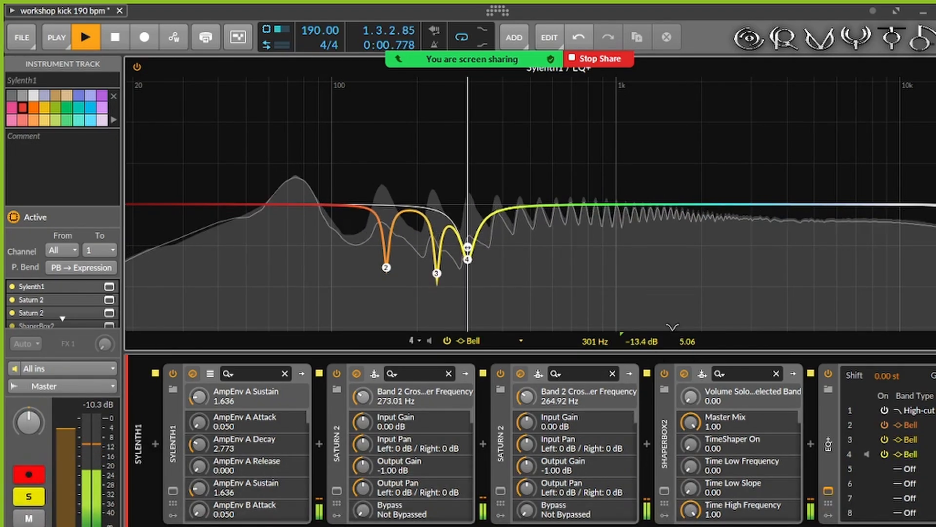
left_click_drag(687, 342, 649, 343)
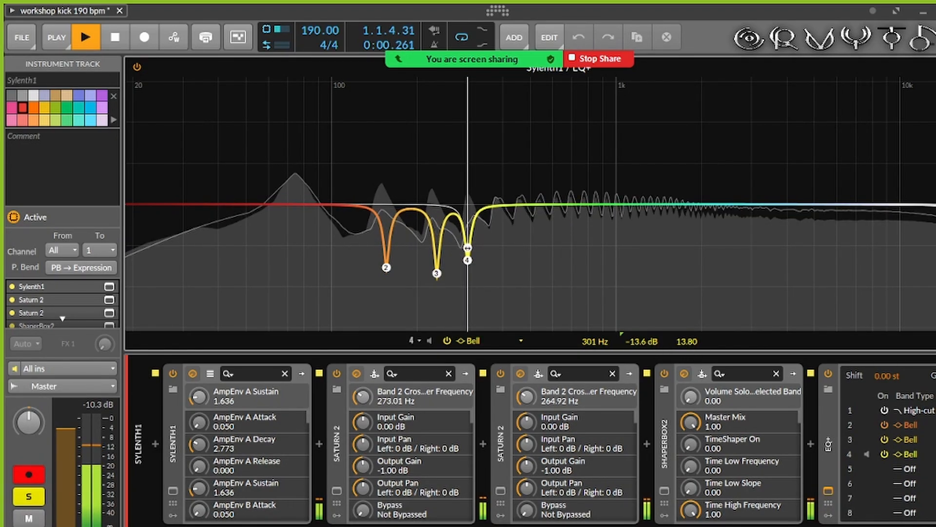
left_click_drag(467, 260, 527, 256)
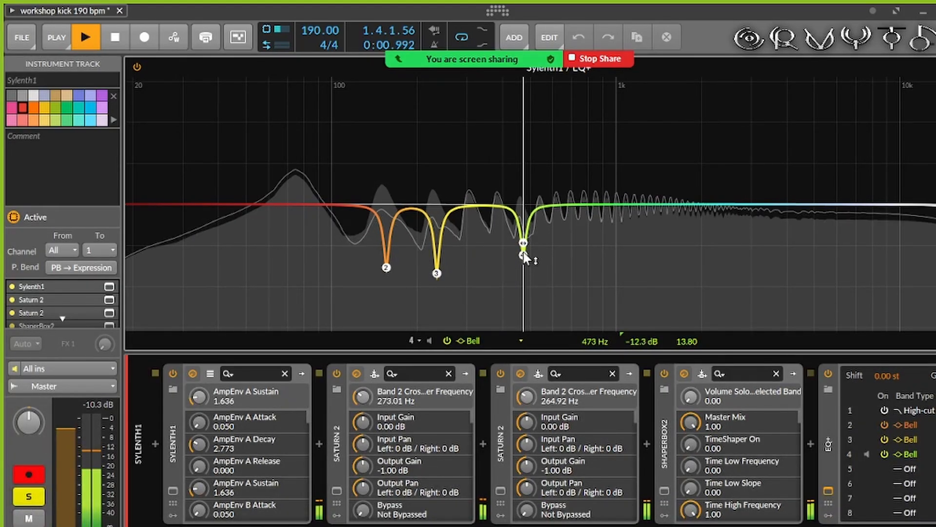
Step: Restart playback to audition the three Bell cuts and close the expanded EQ+ display
left_click(114, 35)
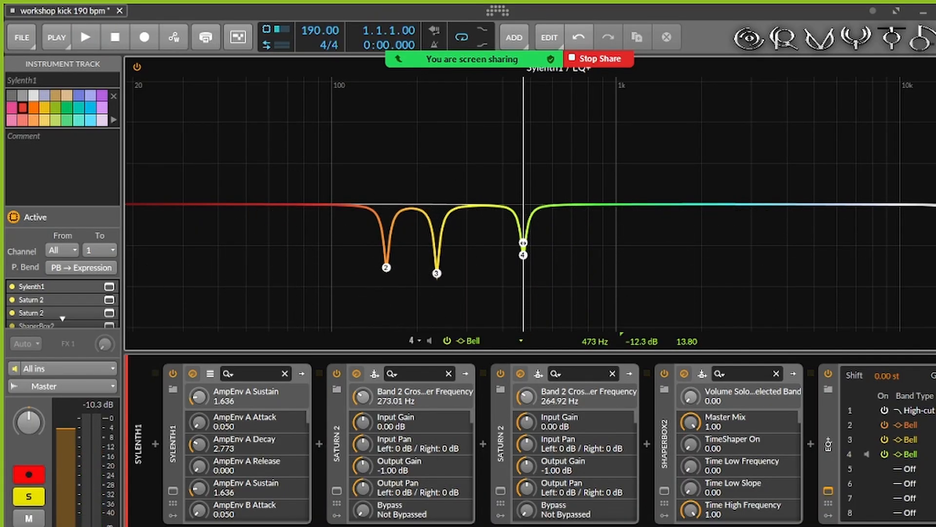
left_click(86, 31)
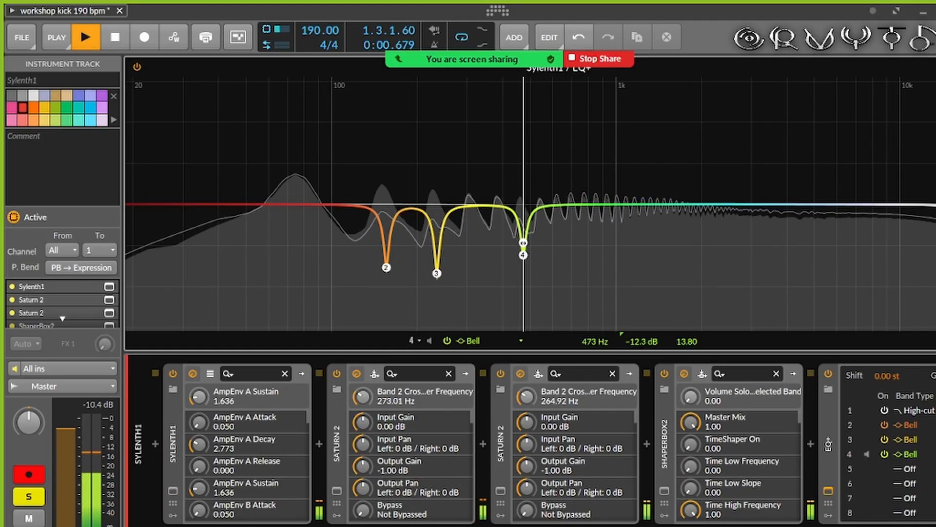
left_click(934, 66)
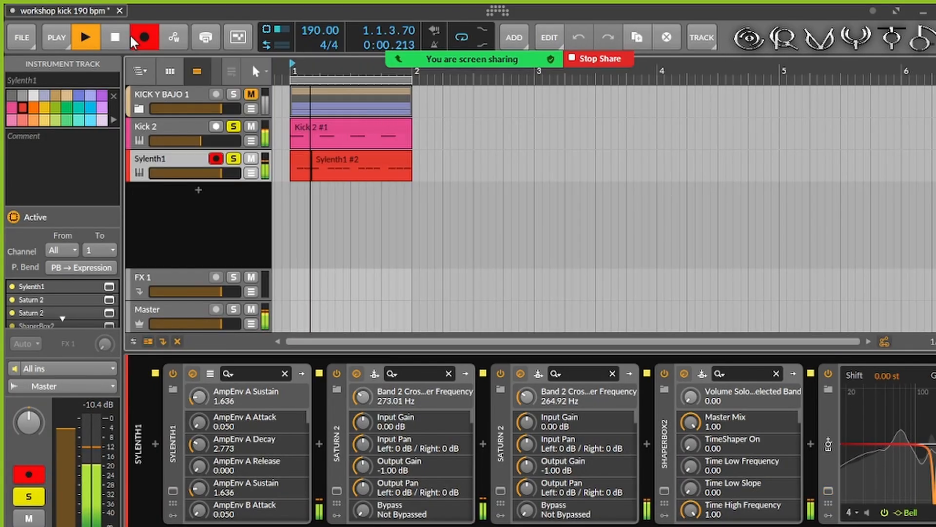
left_click(87, 43)
left_click(90, 47)
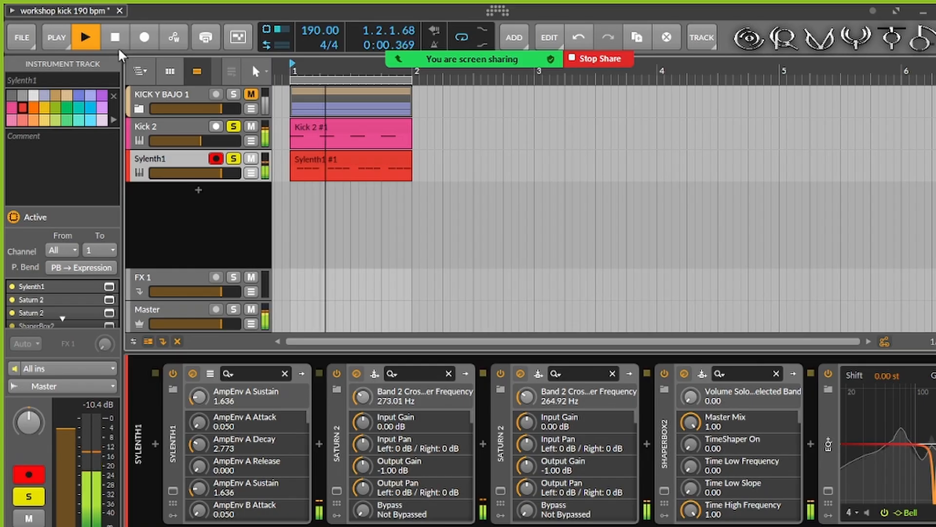
Step: Stop playback and turn off solo on the Kick 2 and Sylenth1 tracks
left_click(89, 47)
left_click(234, 158)
left_click(236, 159)
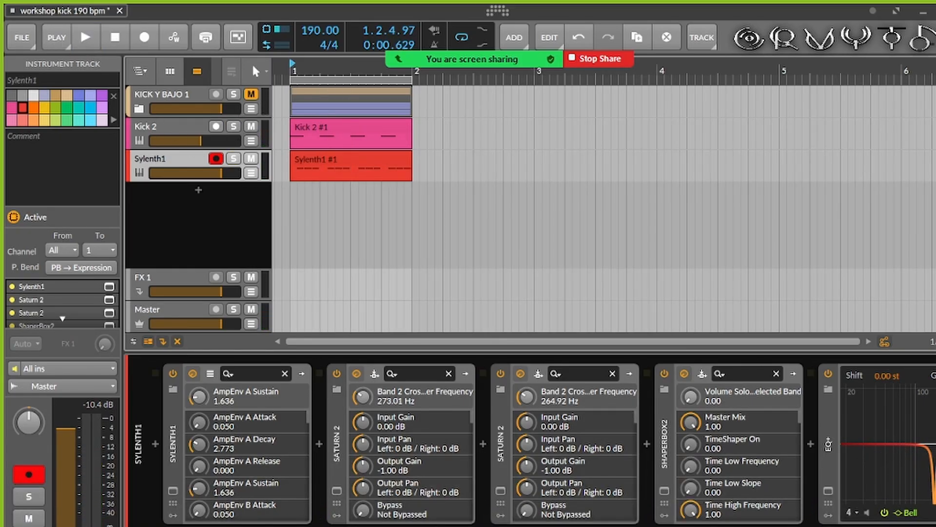
Step: Bring the Master LFOTool window back into full view and play the loop to examine the combined kick and bass waveform
left_click_drag(596, 522, 620, 157)
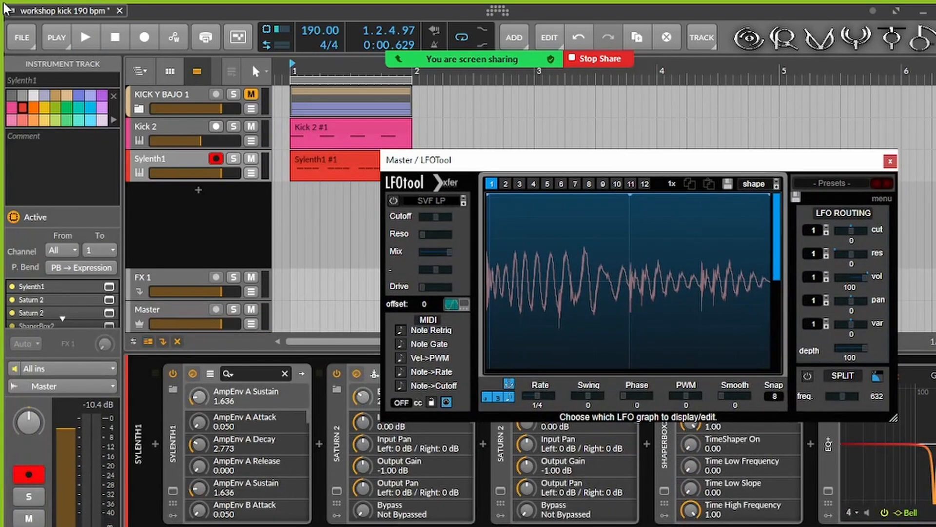
left_click(85, 38)
left_click_drag(657, 153, 654, 63)
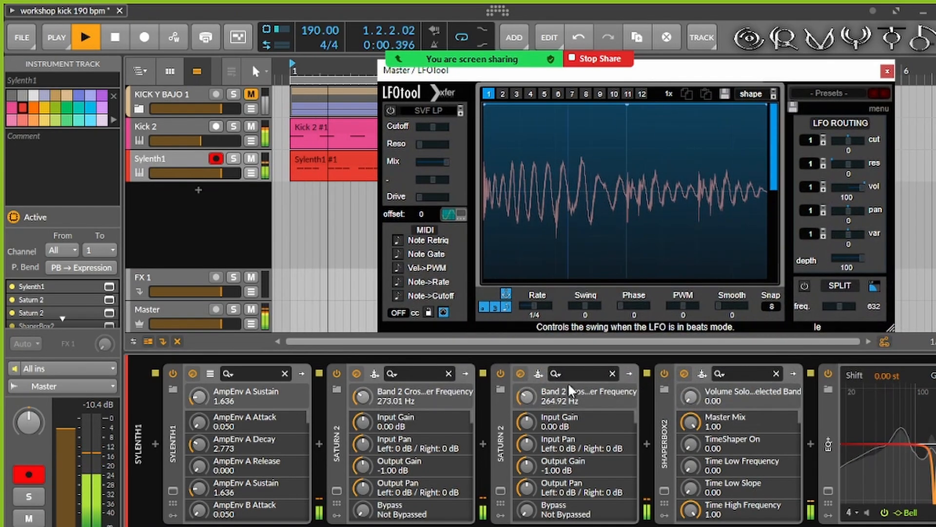
key("space")
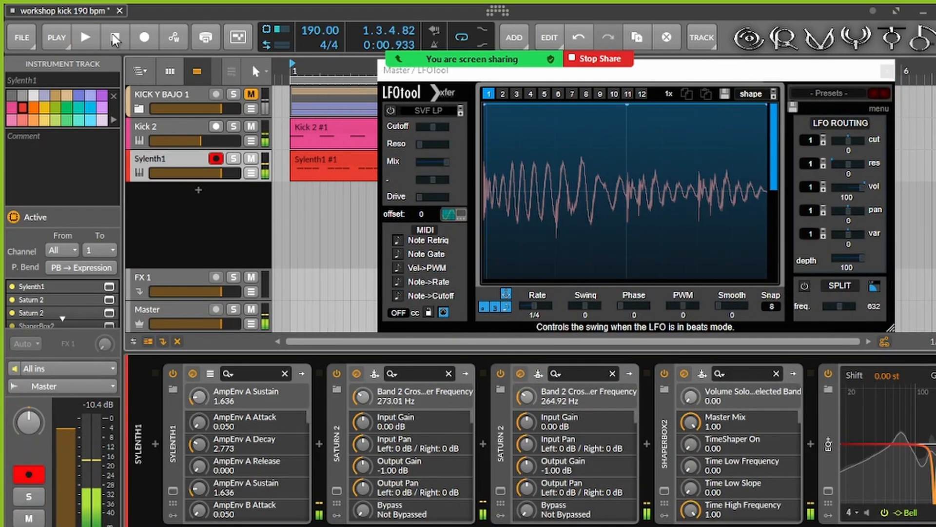
Step: In the second Saturn 2, raise the upper crossover to 4338.1 Hz and shift the lower crossover upward while the loop plays
left_click(500, 490)
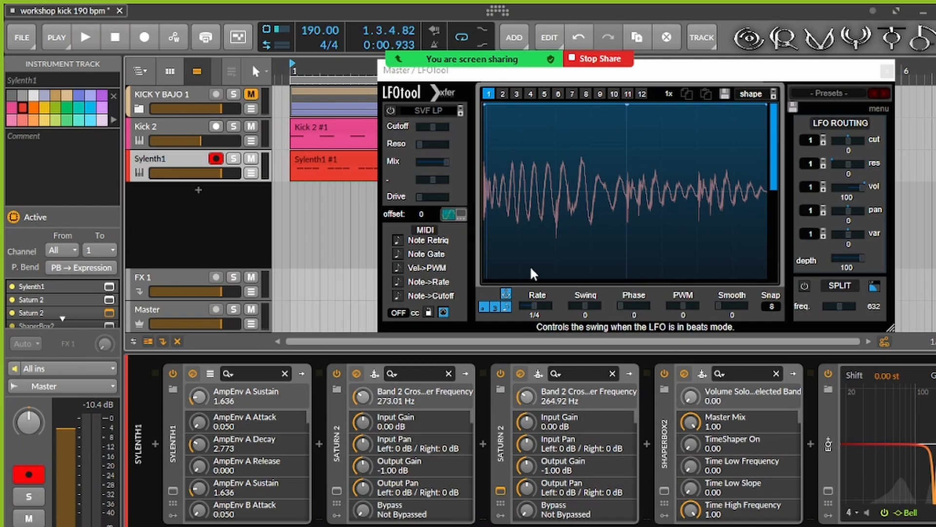
left_click_drag(554, 220, 555, 318)
left_click(78, 38)
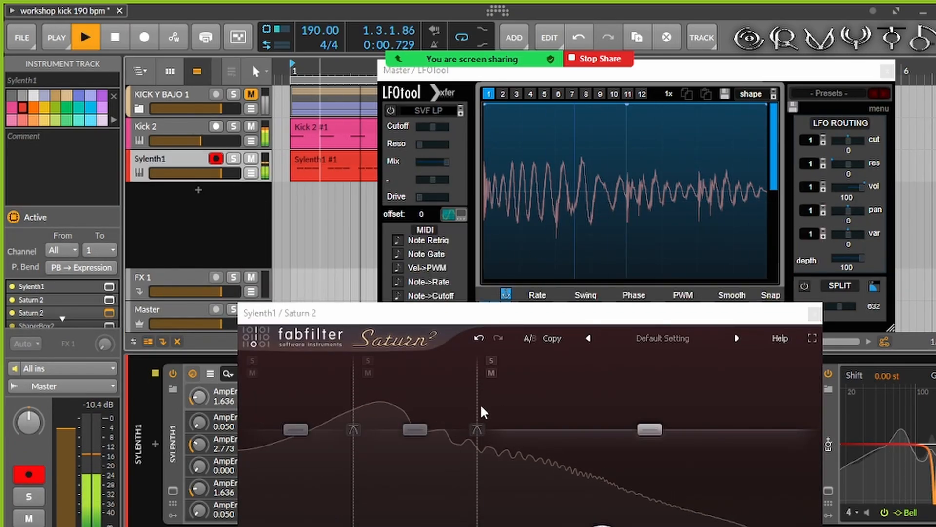
left_click_drag(477, 429, 641, 407)
left_click_drag(355, 411, 441, 417)
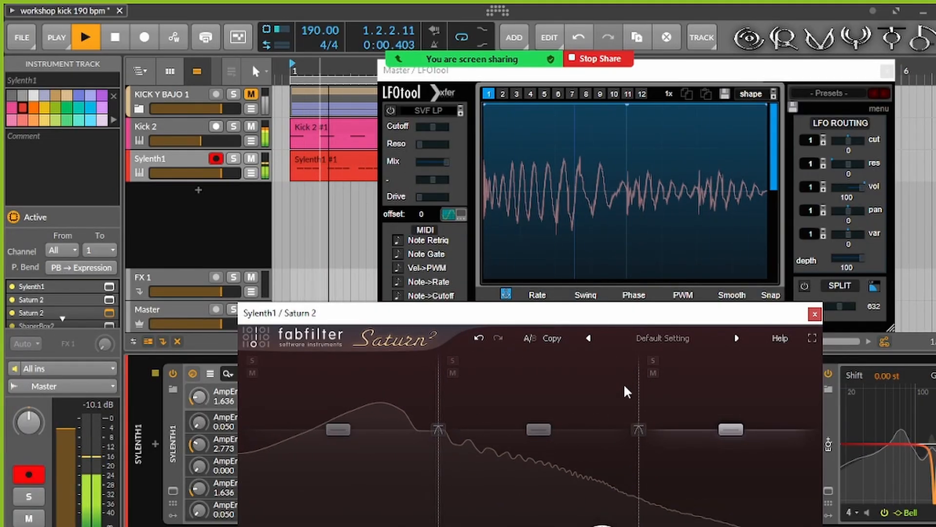
left_click_drag(639, 390, 598, 405)
left_click_drag(433, 402, 456, 429)
left_click_drag(599, 429, 684, 405)
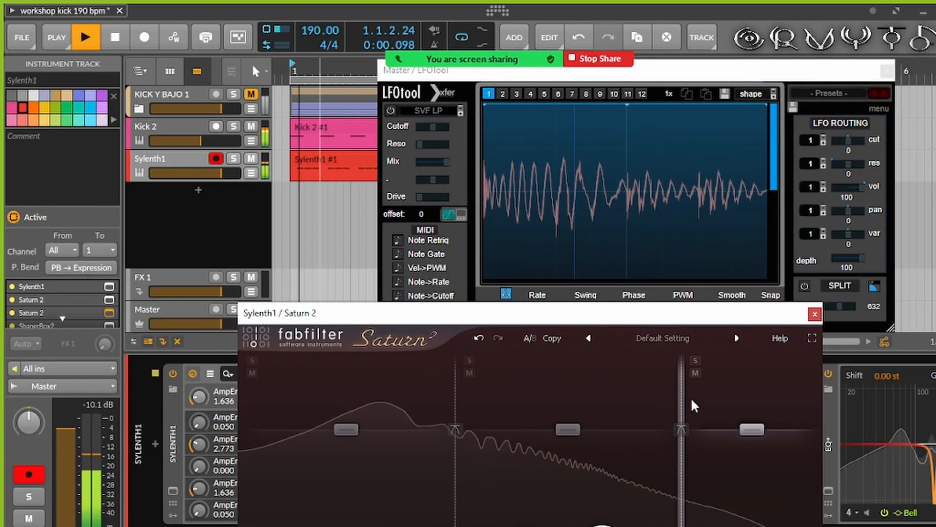
Step: Replay the loop to check the kick and bass waveform in LFOTool, then close the Saturn 2 and LFOTool windows
left_click(115, 36)
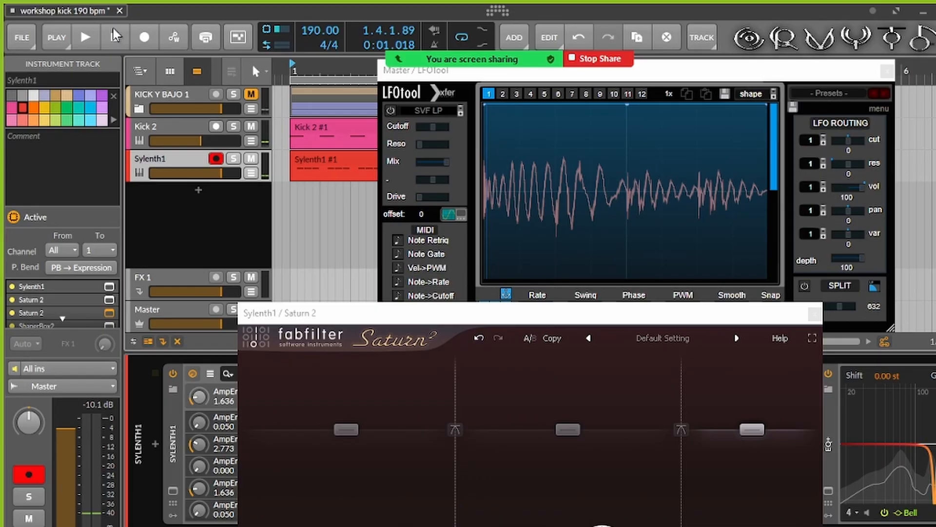
left_click(99, 37)
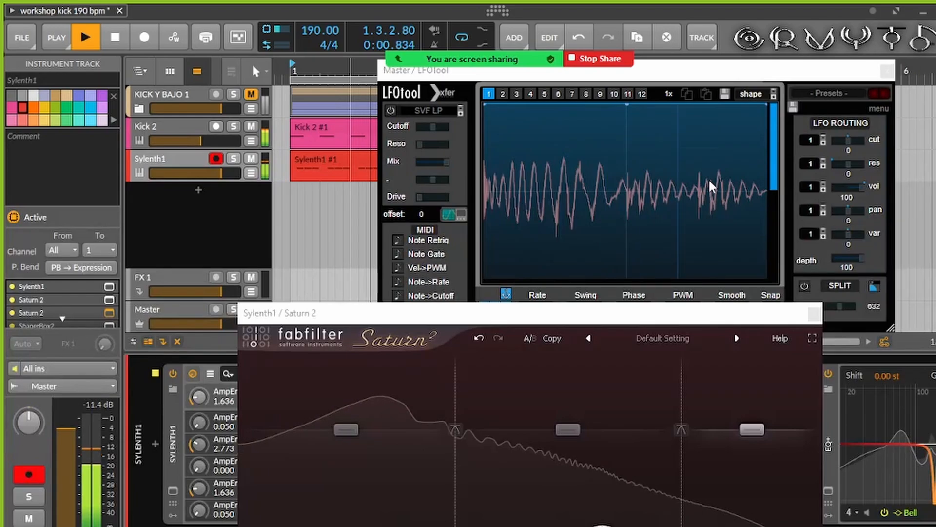
left_click(814, 313)
key("space")
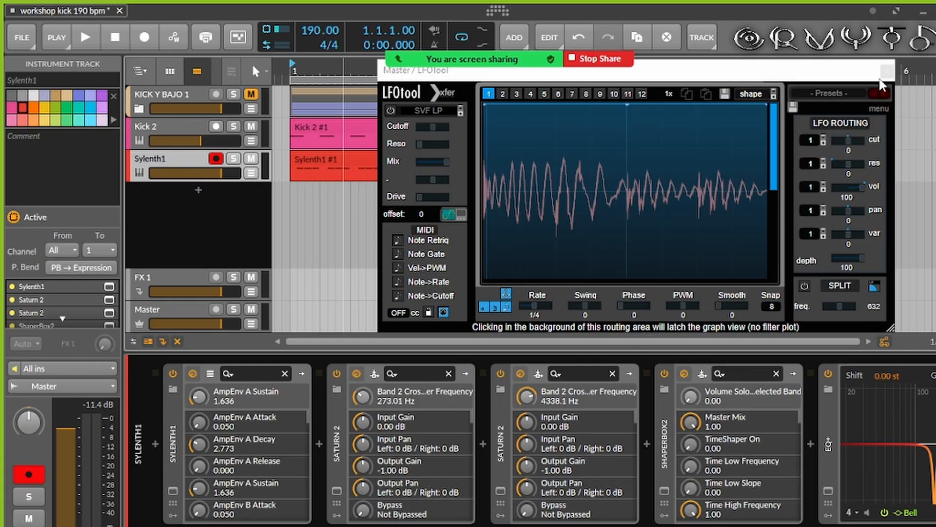
left_click(887, 72)
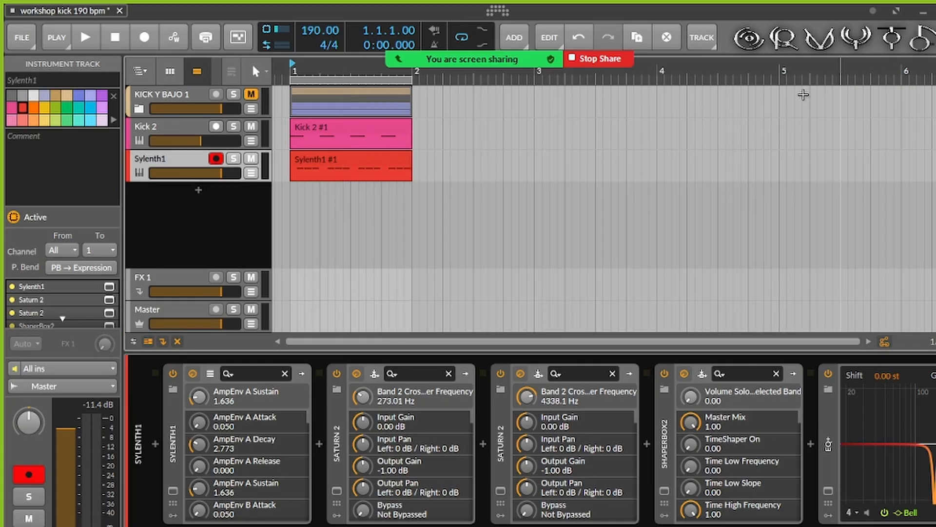
Step: Mute the Sylenth1 and Kick 2 tracks, and solo and unmute the KICK Y BAJO 1 group
left_click(251, 158)
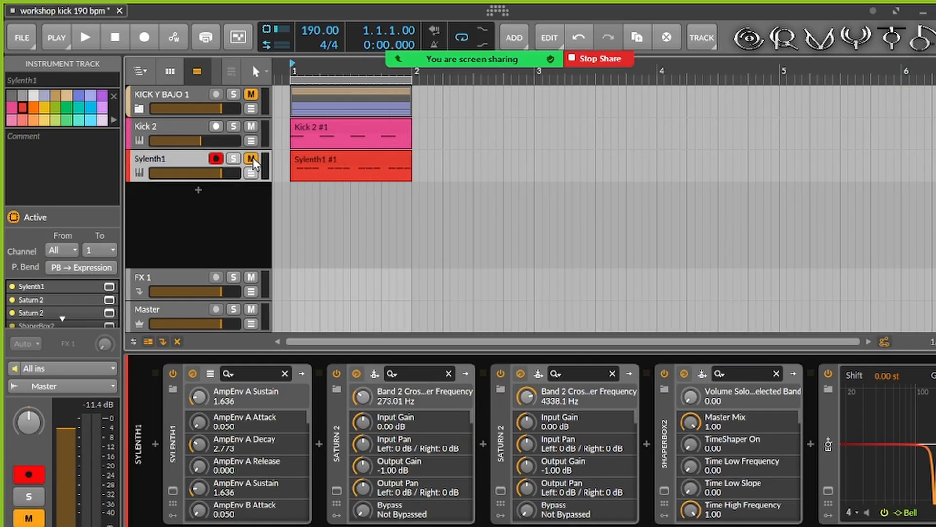
left_click(251, 126)
left_click(234, 93)
left_click(252, 93)
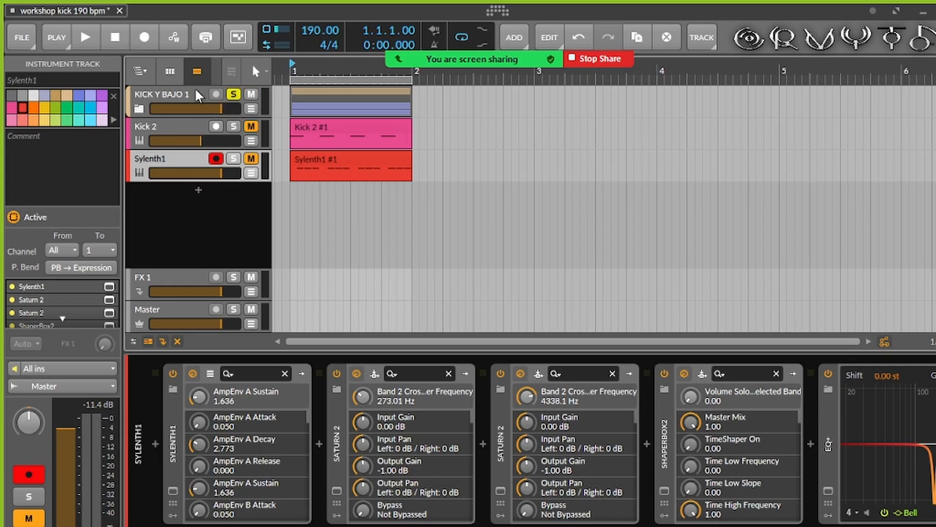
Step: Play the soloed KICK Y BAJO 1 group and expand it to show its tracks
left_click(86, 37)
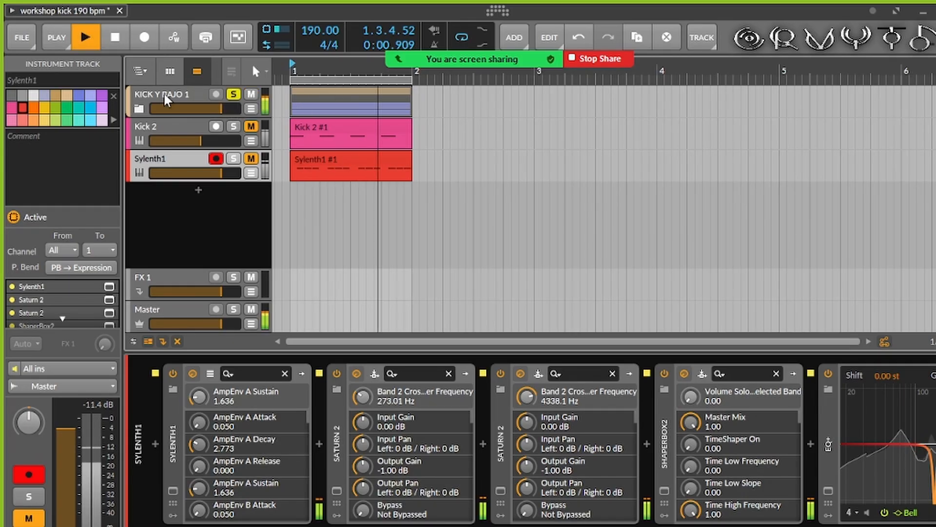
left_click(113, 44)
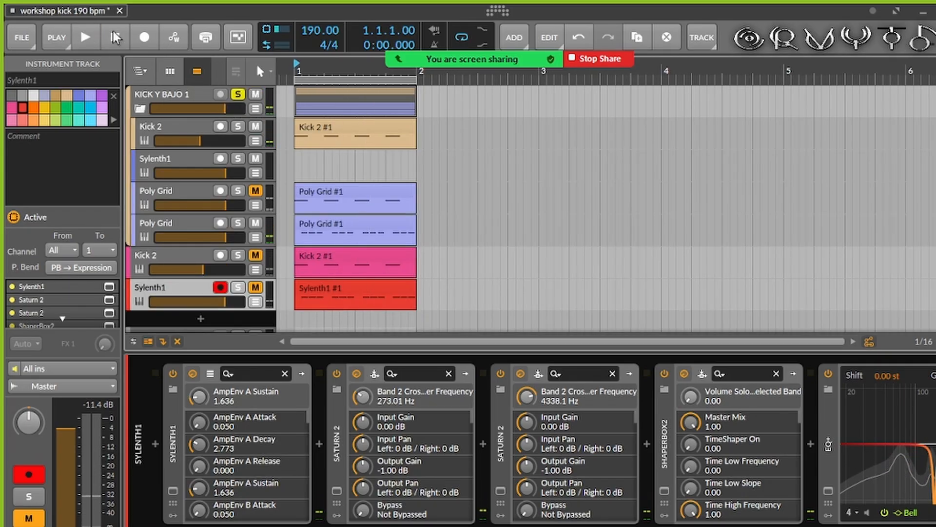
left_click(99, 41)
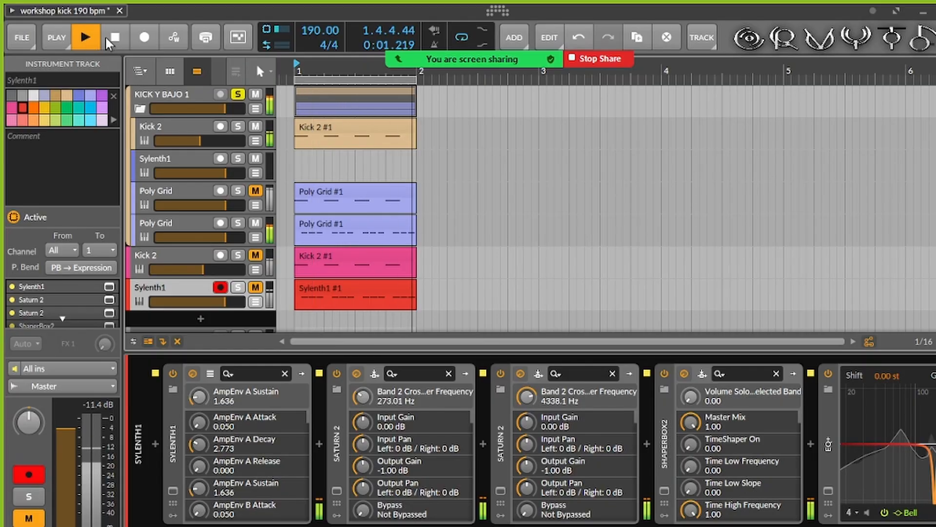
left_click(108, 41)
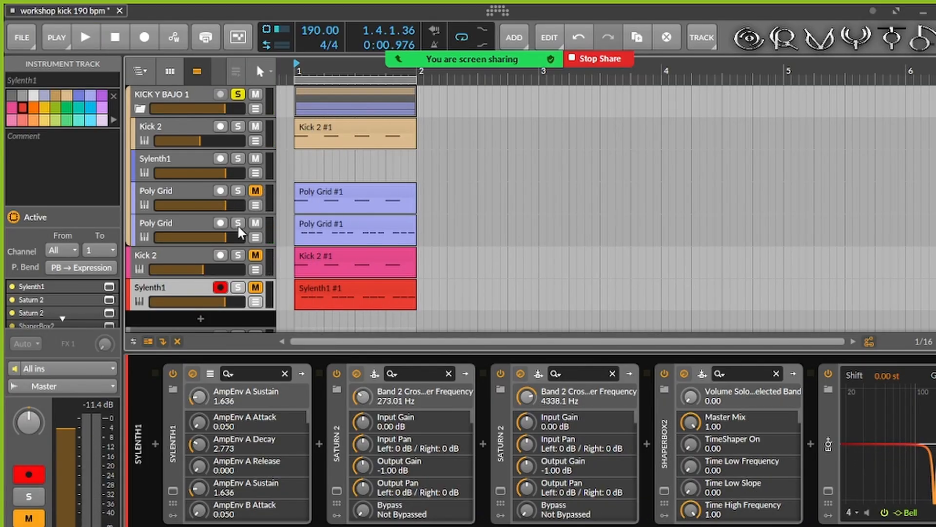
Step: Replay the loop, briefly soloing the group's lower Poly Grid track to hear its bass alone
key("space")
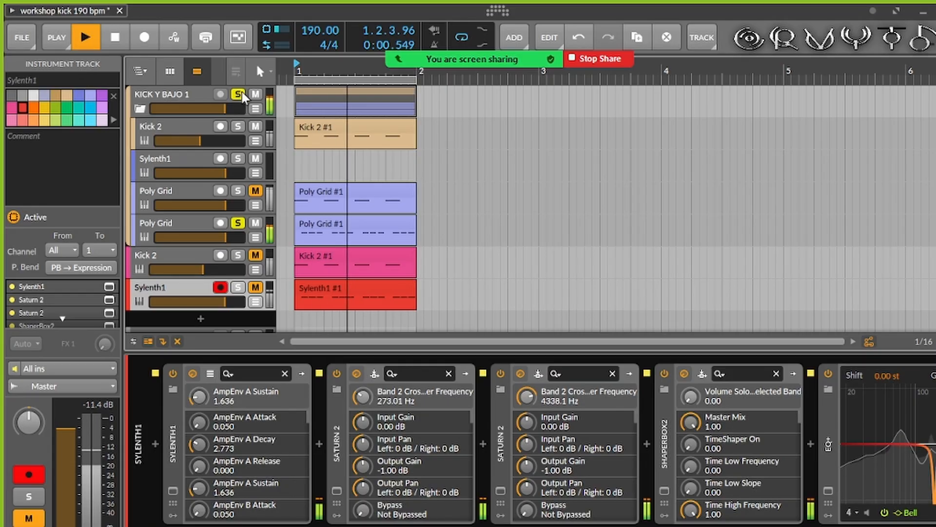
left_click(237, 223)
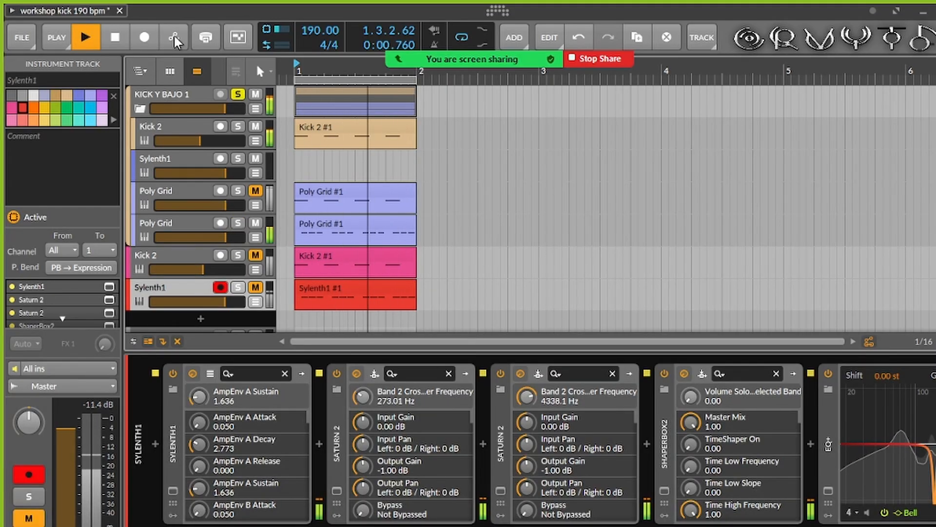
key("space")
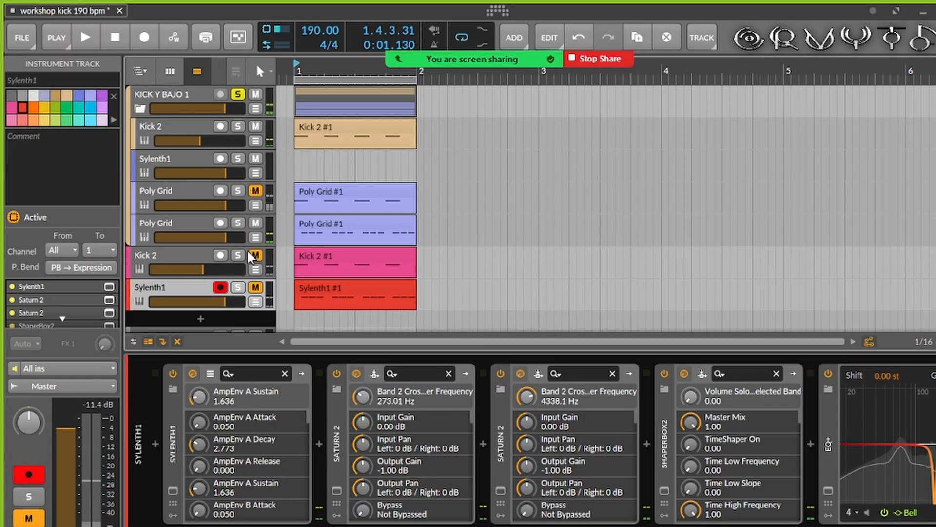
Step: Mute the group's lower Poly Grid, unmute and disarm the separate Sylenth1, then unsolo the group and audition the loop
left_click(255, 287)
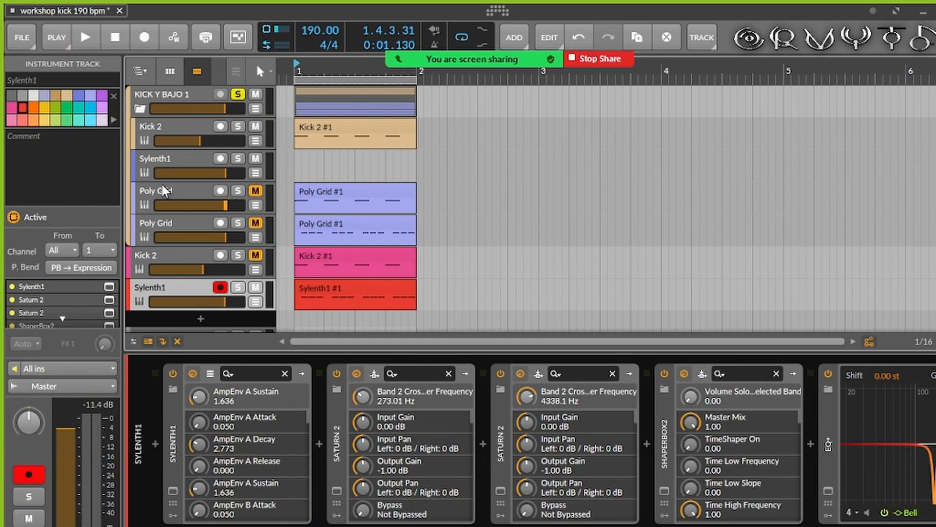
left_click(86, 37)
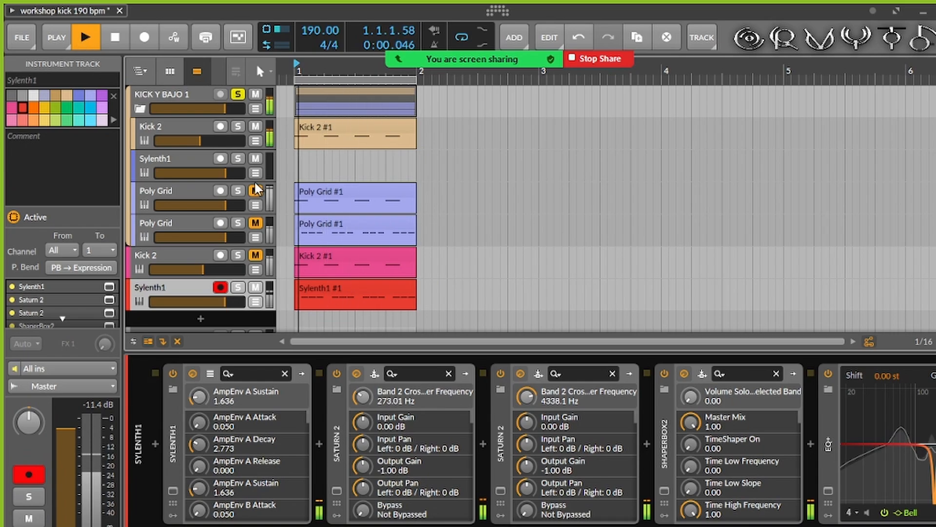
left_click(220, 287)
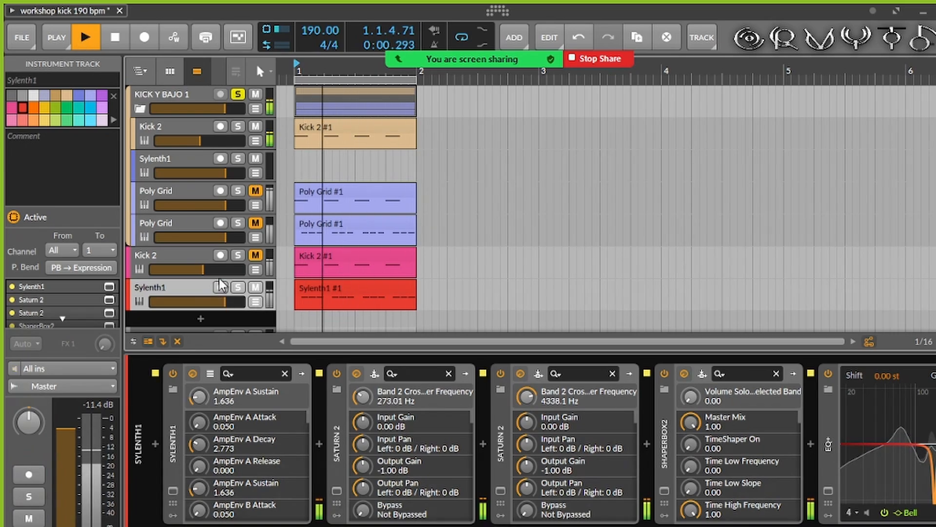
left_click(237, 93)
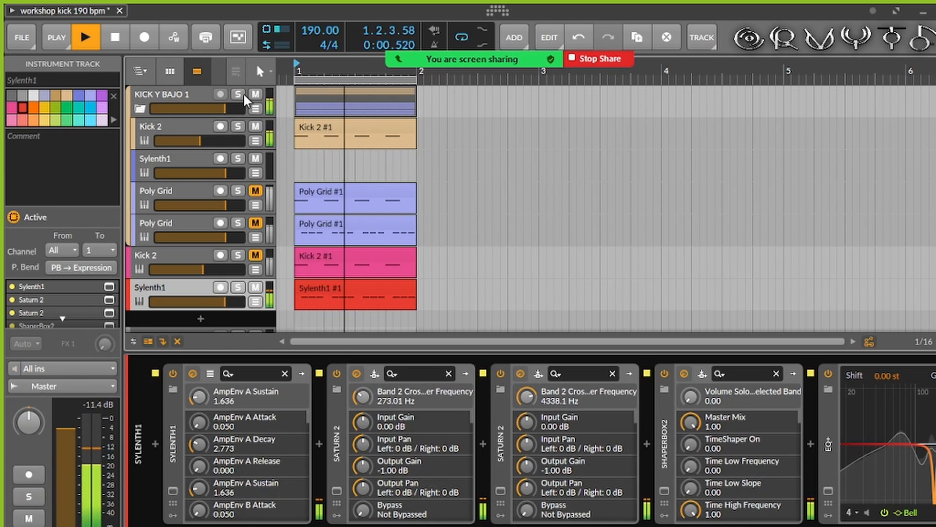
left_click(117, 38)
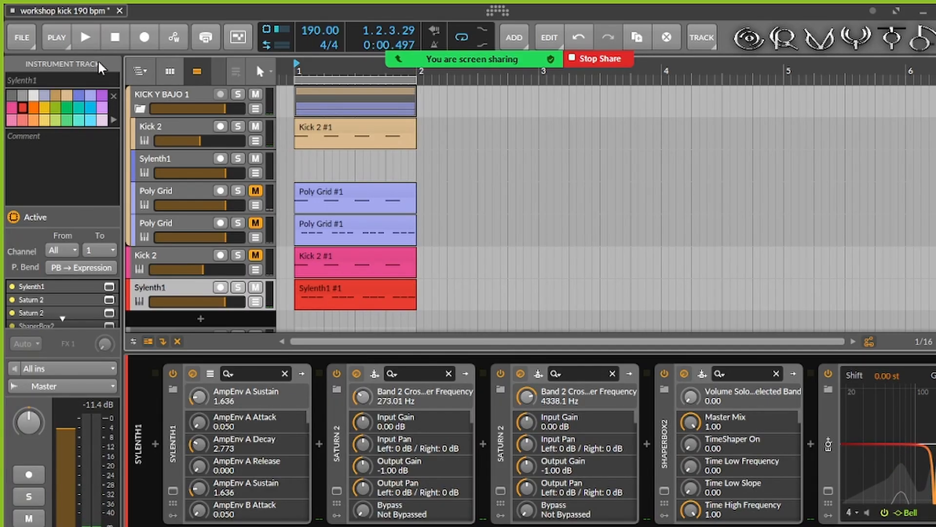
left_click(85, 41)
left_click(114, 43)
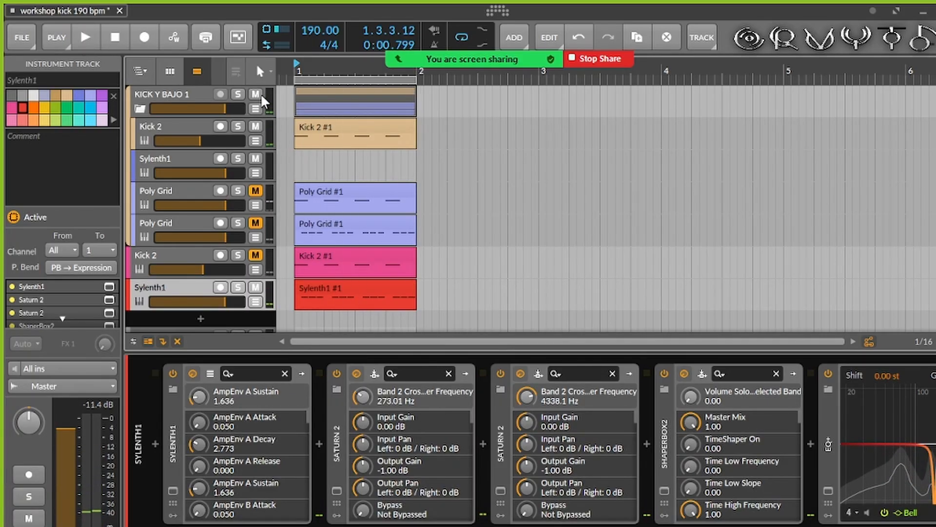
Step: Mute the group's Kick 2, unmute the separate pink Kick 2, and audition it with the Sylenth1 bass
left_click(256, 127)
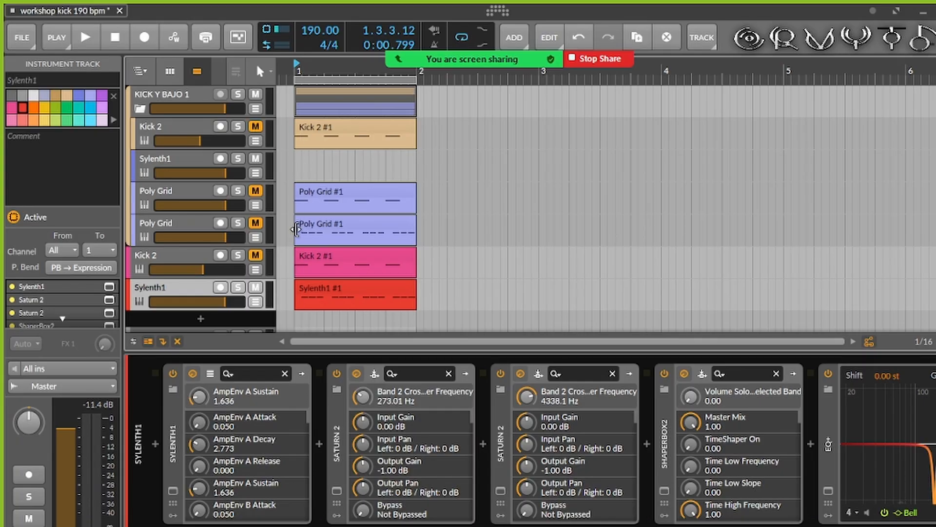
left_click(85, 37)
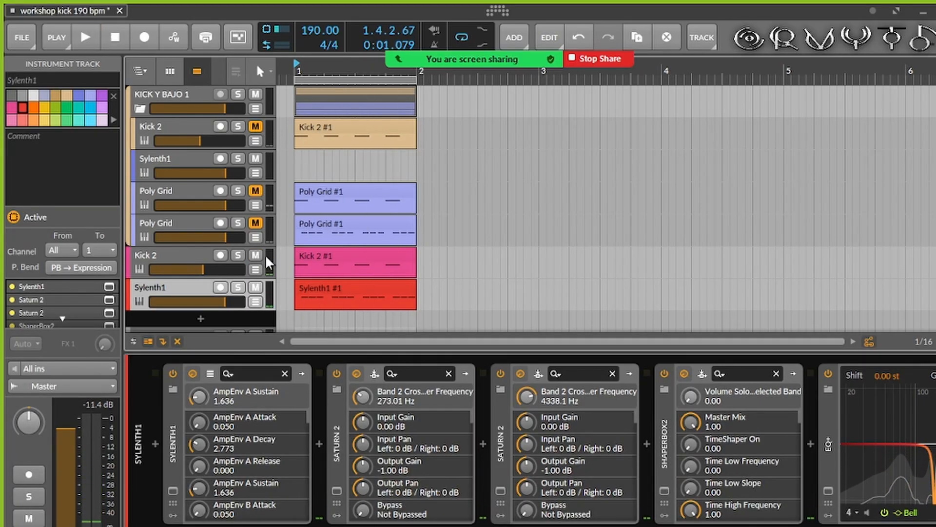
left_click(86, 37)
left_click(114, 37)
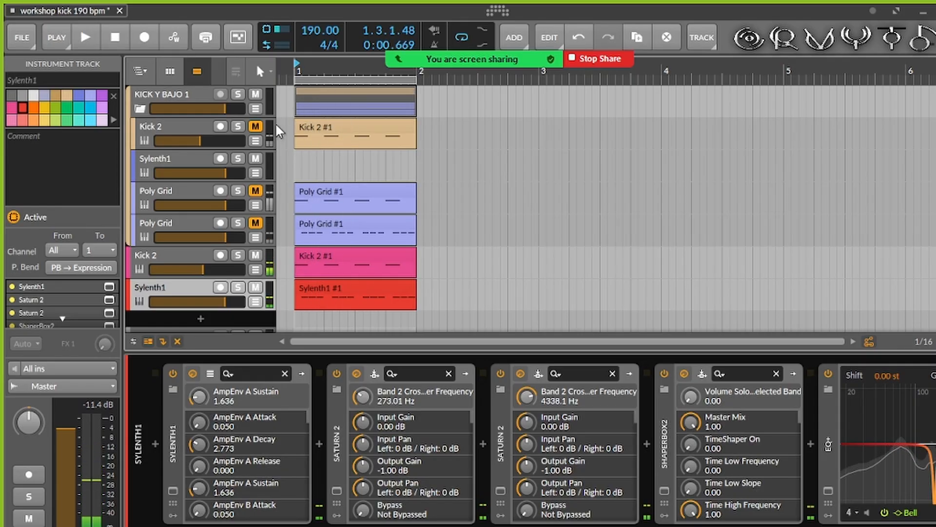
Step: Unmute the group's Kick 2, mute the pink Kick 2, and play the loop to compare the kicks
left_click(255, 127)
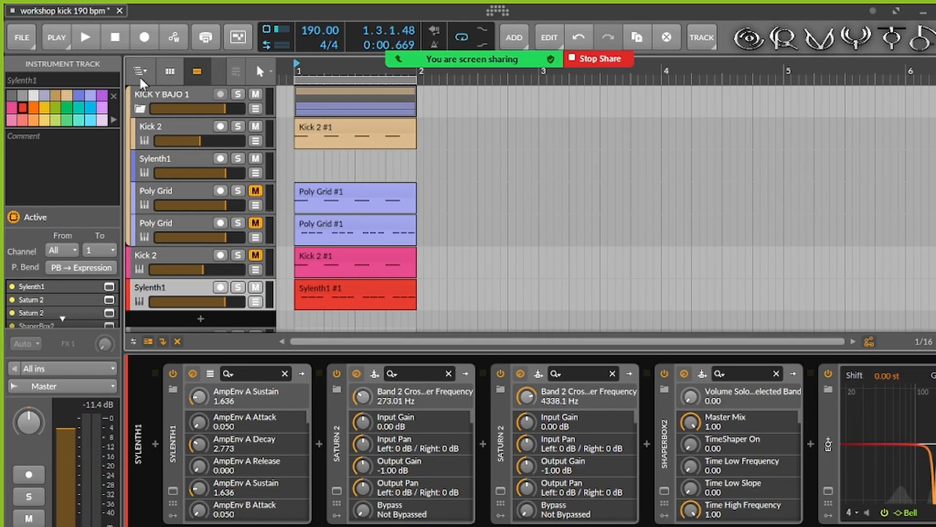
left_click(85, 39)
left_click(115, 39)
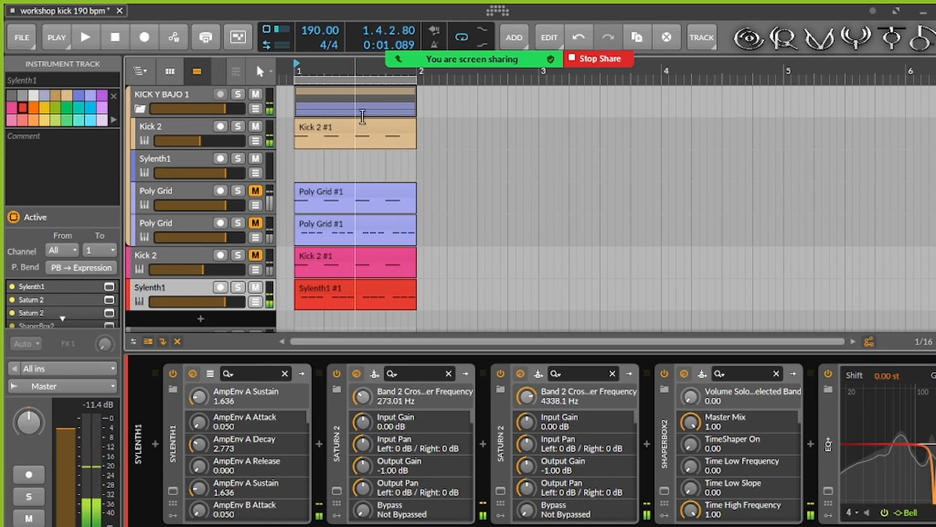
Step: Switch back to the pink Kick 2 with the group's Kick 2 muted, and replay the loop
left_click(86, 37)
left_click(118, 39)
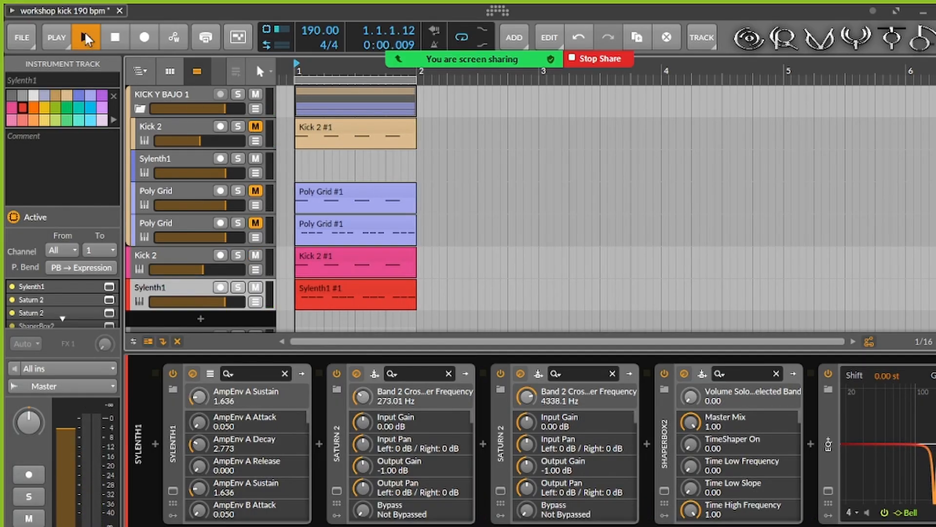
left_click(118, 38)
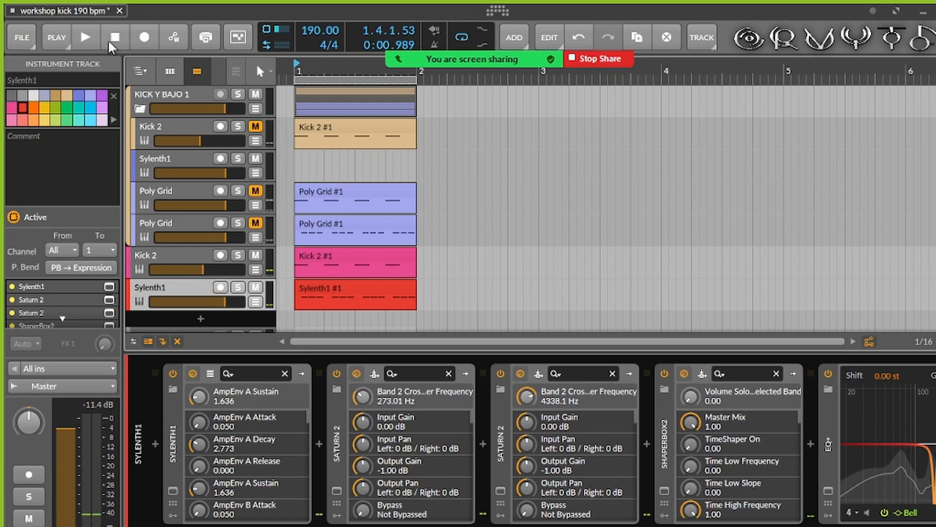
left_click(86, 37)
left_click(113, 39)
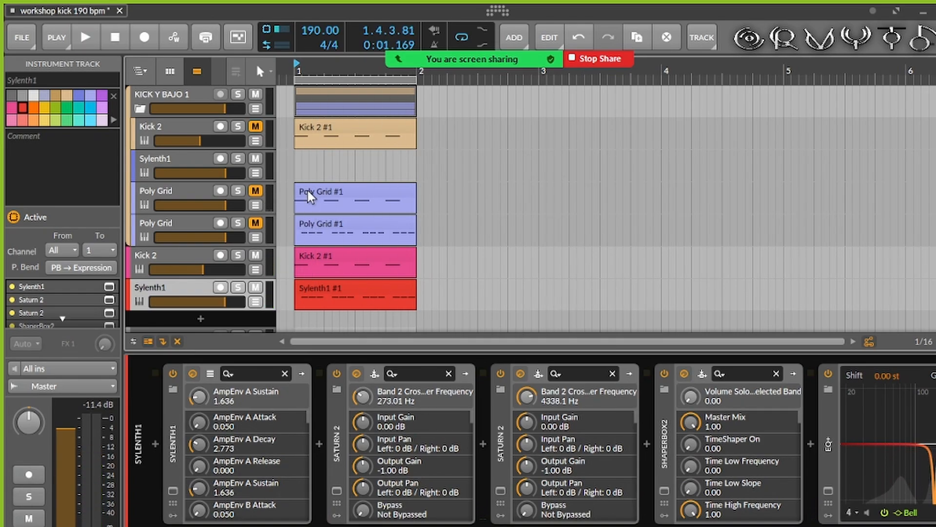
Step: Close the PAZ Analyzer and shift the first Sylenth1 clip to start at 1.1.3.00 with length 0.3.2.00
scroll(268, 220, "down", 2)
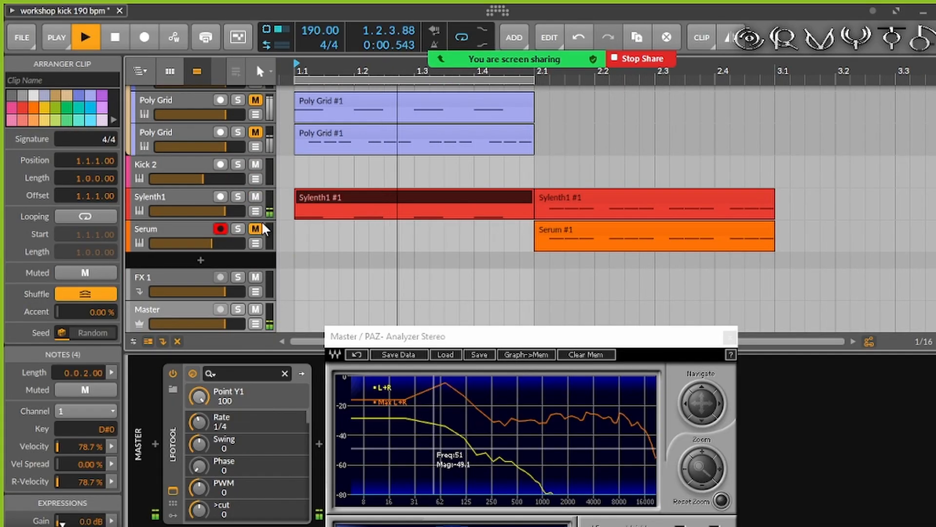
left_click(191, 200)
left_click(729, 336)
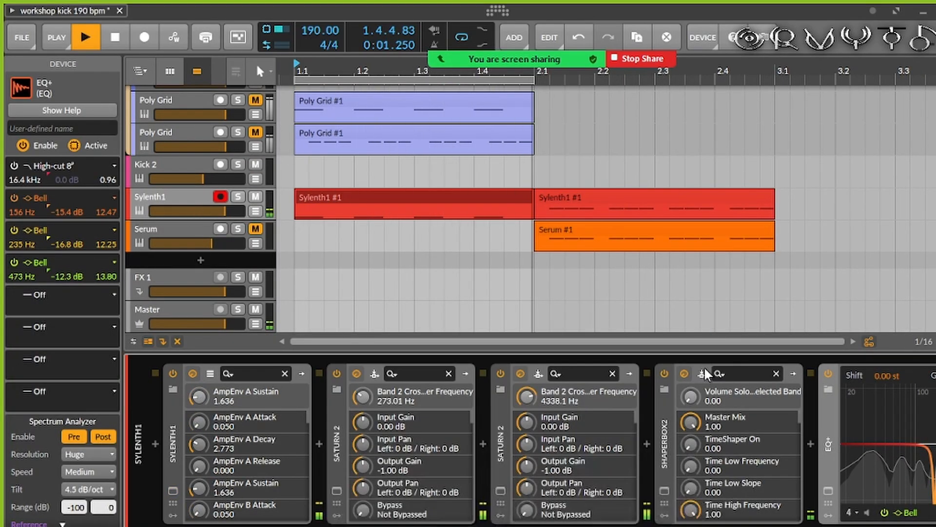
left_click(364, 188)
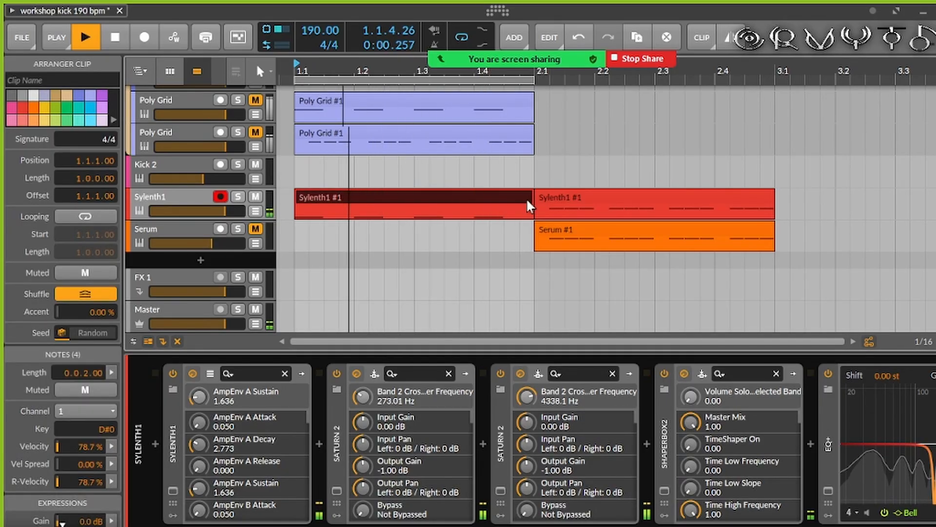
mouse_move(527, 197)
left_mouse_down()
mouse_move(498, 196)
mouse_move(514, 200)
mouse_move(515, 191)
left_mouse_up()
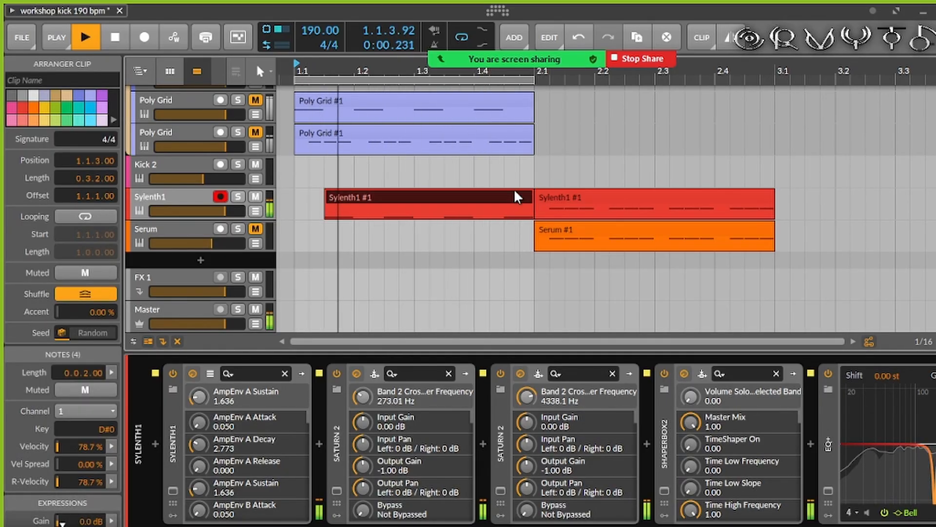
Step: Duplicate the Sylenth1 track, mute the original, and solo the copy
left_click(190, 193)
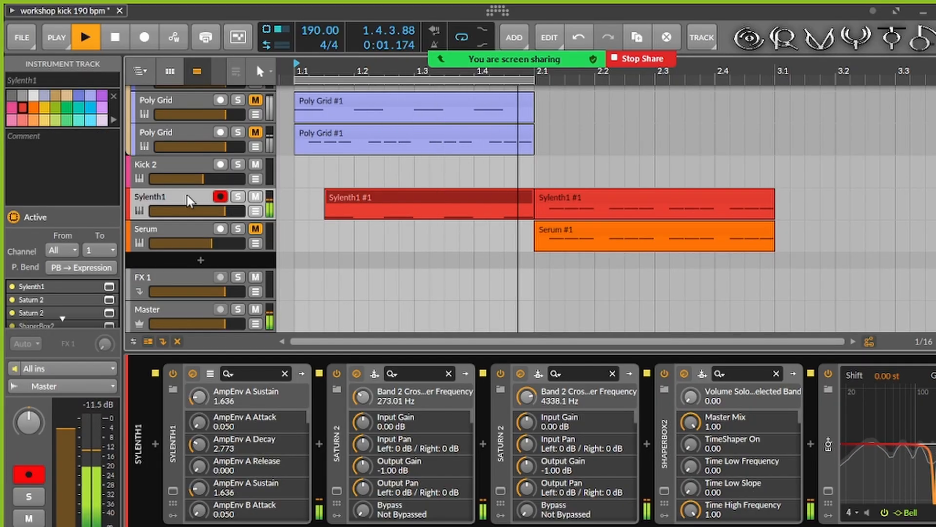
key("ctrl+d")
left_click(254, 196)
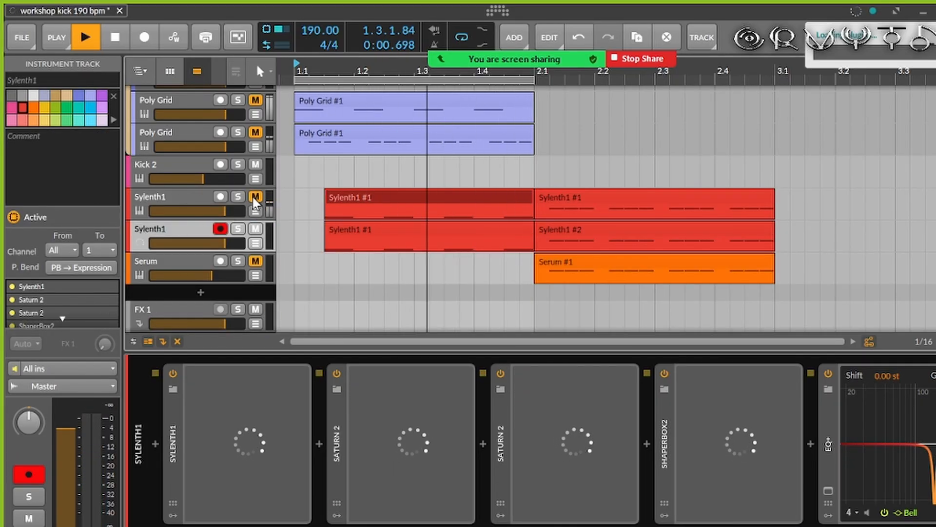
left_click(238, 228)
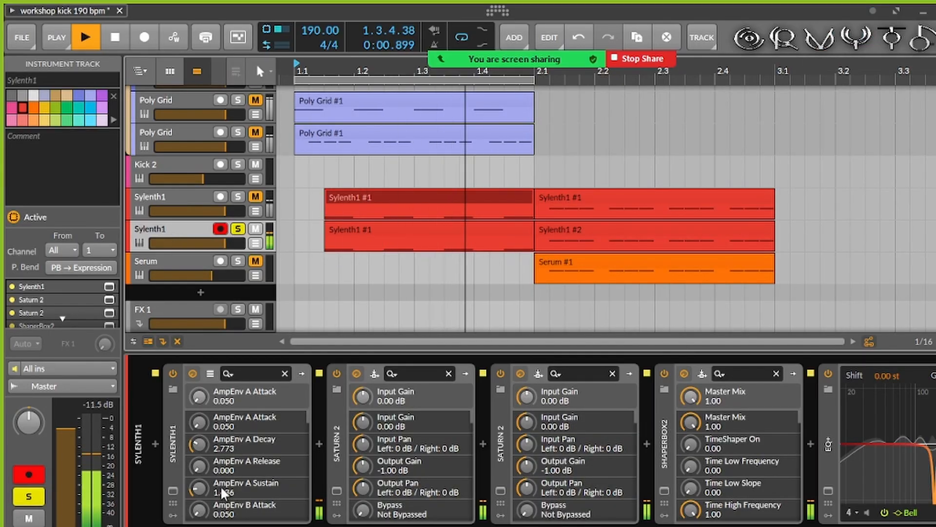
Step: In the duplicated track's Sylenth1, set the Mod Env 1 decay to 3.136, then unsolo the track
left_click(173, 491)
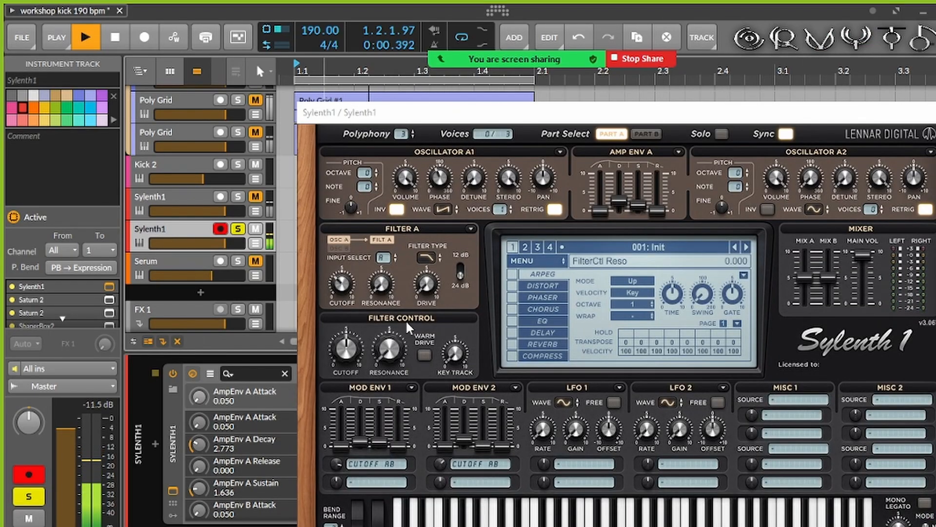
left_click_drag(361, 440, 369, 419)
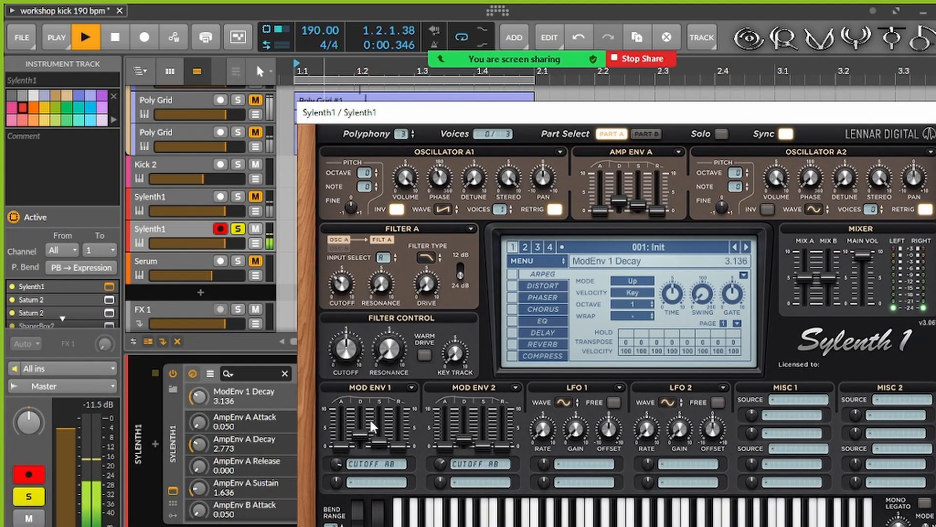
left_click(239, 228)
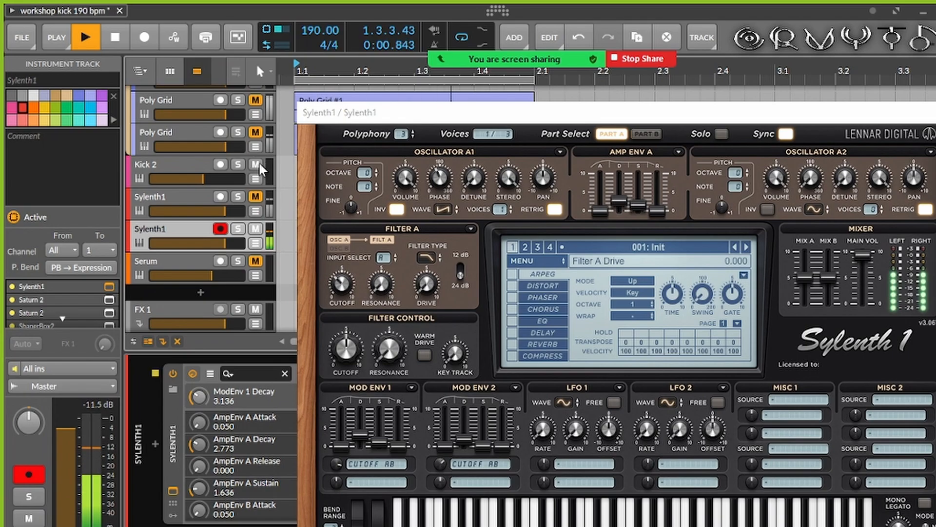
Step: Move the Sylenth1 window clear of the track list and look through the group, kick and bass tracks during playback
left_click_drag(343, 112, 370, 283)
scroll(272, 259, "up", 3)
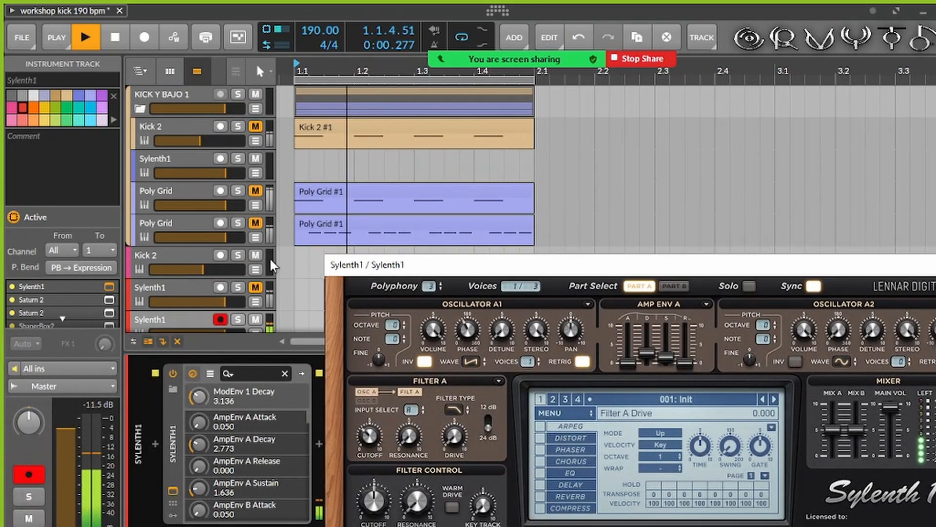
scroll(272, 254, "down", 4)
scroll(273, 195, "up", 4)
scroll(280, 195, "down", 4)
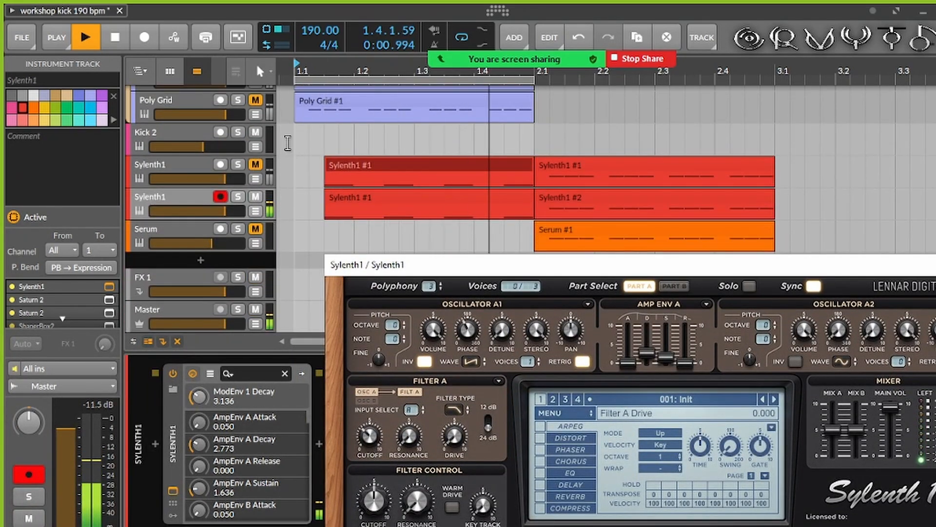
scroll(267, 148, "up", 3)
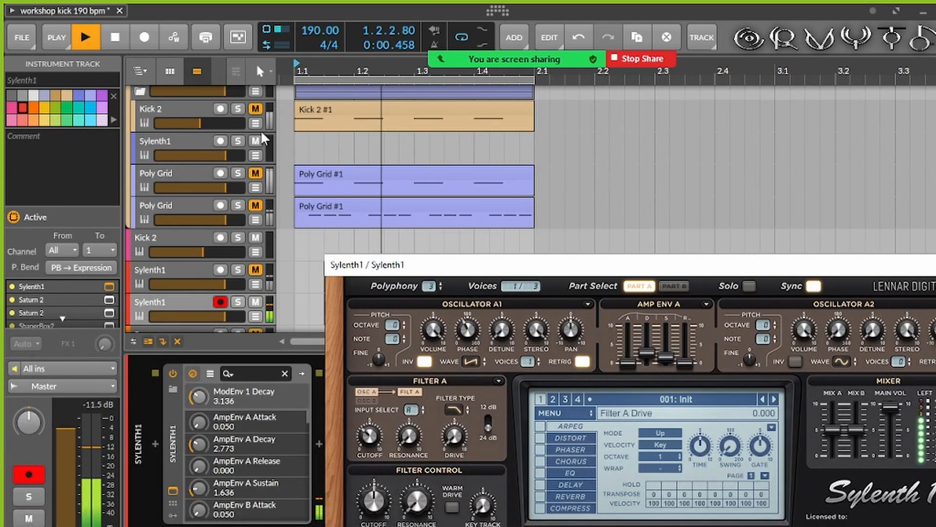
scroll(267, 124, "down", 2)
scroll(294, 152, "down", 2)
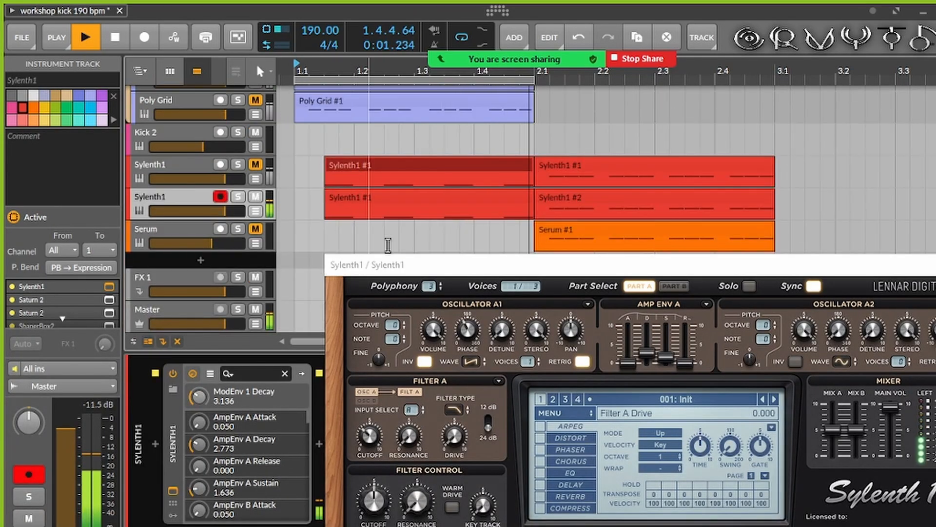
Step: Adjust the cutoff modulation amounts of Mod Env 1 and Mod Env 2, and set the Filter A cutoff to 3.833 in Sylenth1
left_click_drag(446, 264, 446, 112)
left_click_drag(365, 463, 373, 508)
left_click_drag(468, 464, 468, 466)
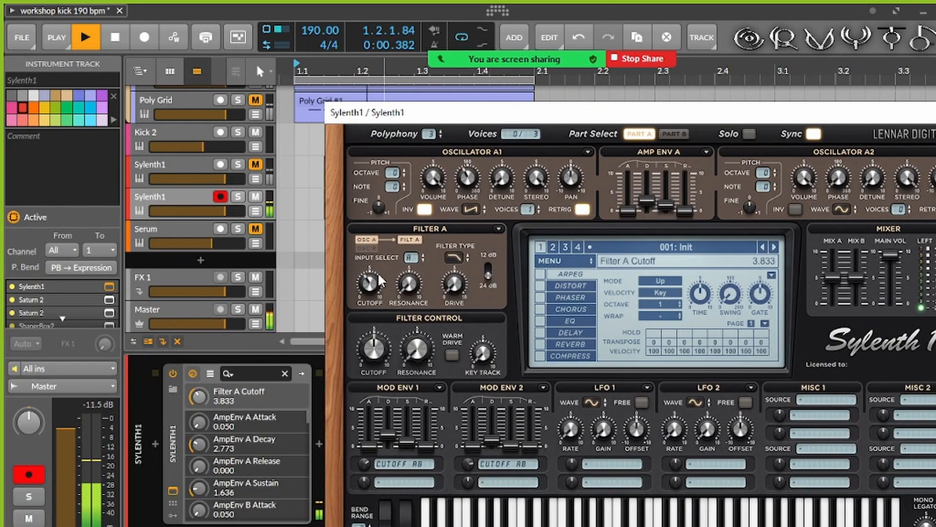
Step: Set Amp Env A's decay to 3.909 and sustain to 3.455, and restart playback from the beginning
left_click_drag(647, 201, 677, 176)
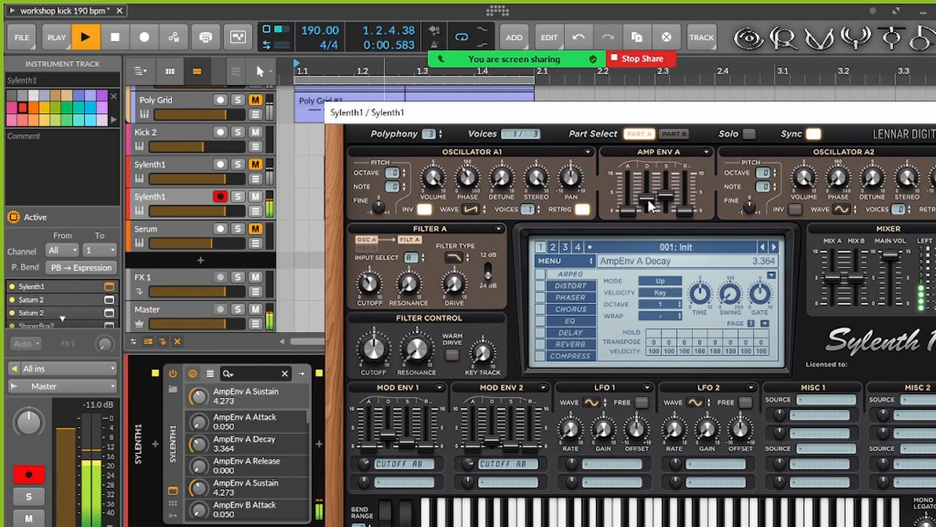
left_click_drag(648, 209, 670, 200)
left_click(114, 38)
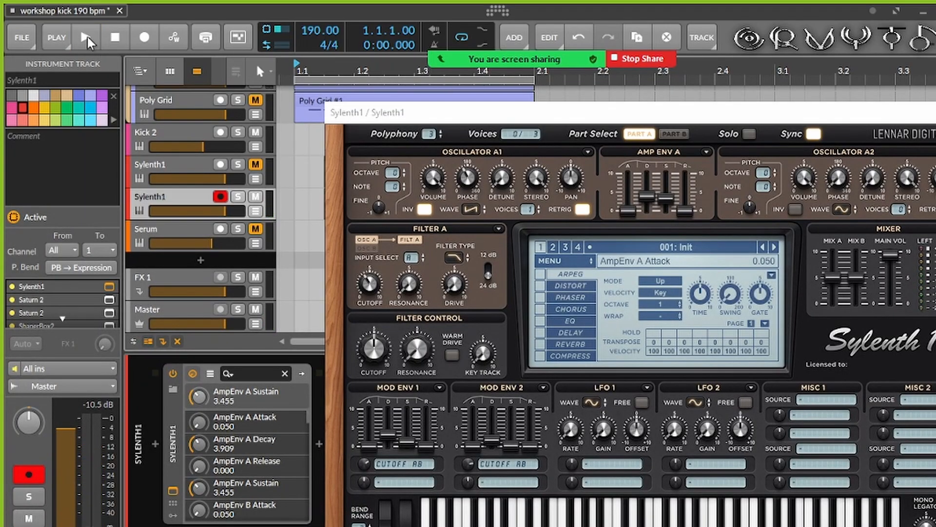
left_click(88, 40)
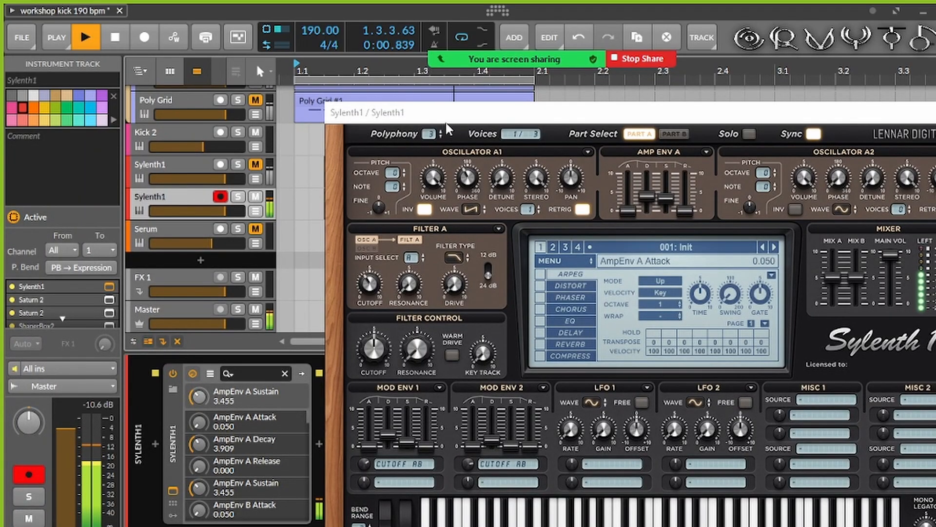
Step: Stop playback, move the duplicated track's first Sylenth1 clip to start at 1.1.1.00, and open its notes for editing
left_click_drag(448, 129, 403, 273)
left_click(117, 38)
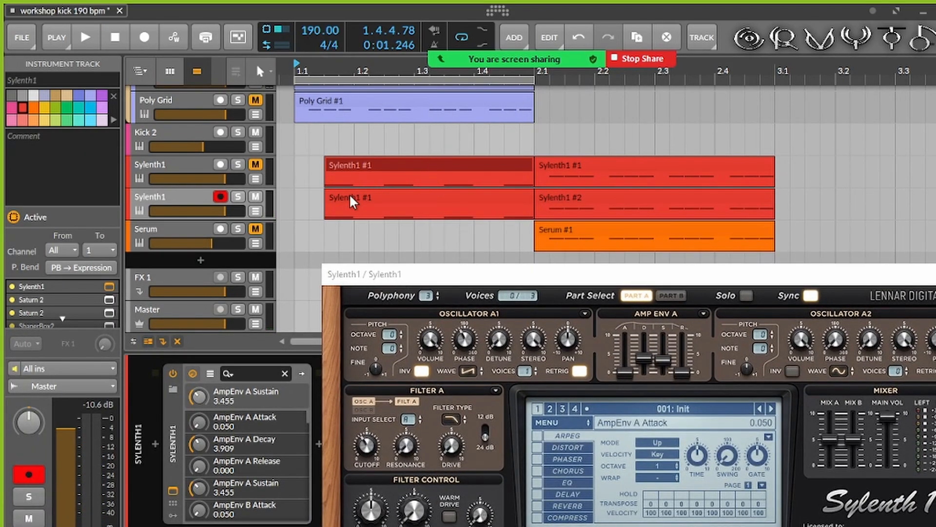
left_click_drag(350, 196, 320, 197)
double_click(320, 197)
left_click_drag(389, 275, 383, 525)
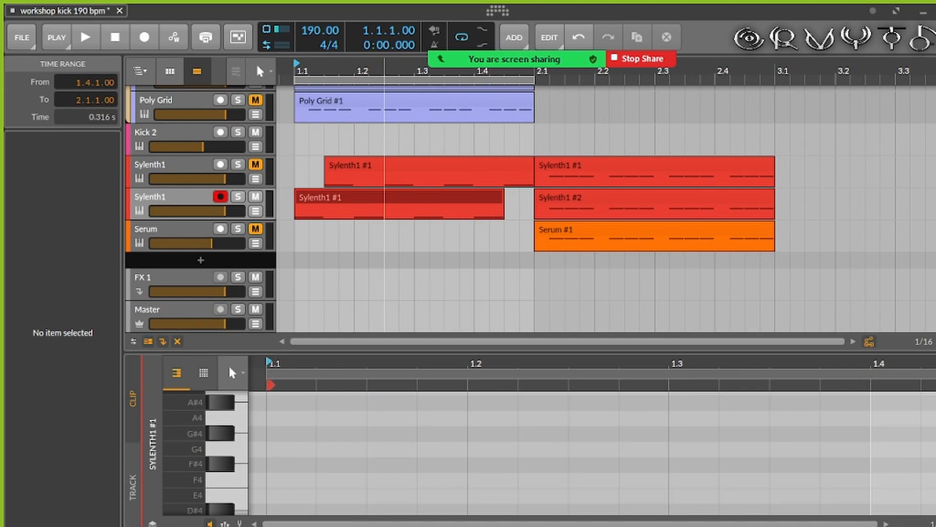
Step: Select the clip's four D#0 notes and lengthen each to 0.1.0.00
scroll(308, 464, "up", 10)
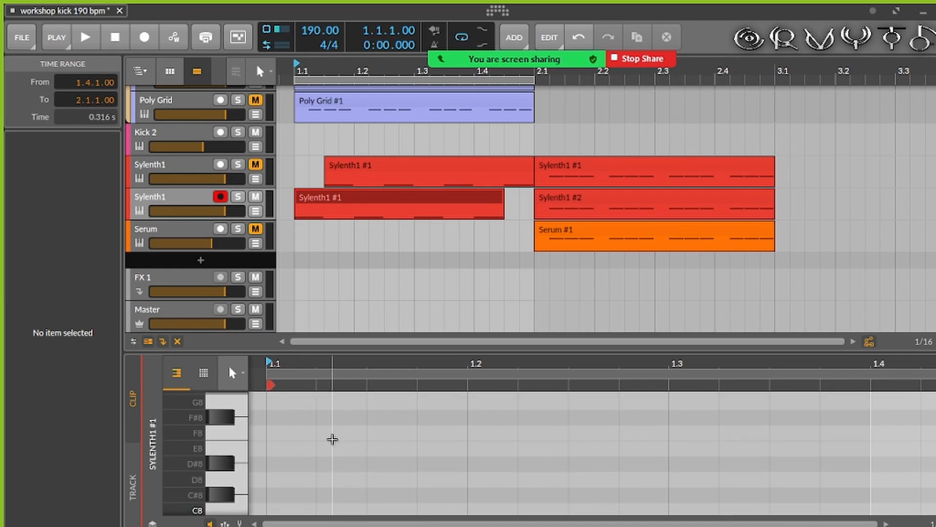
scroll(332, 440, "down", 20)
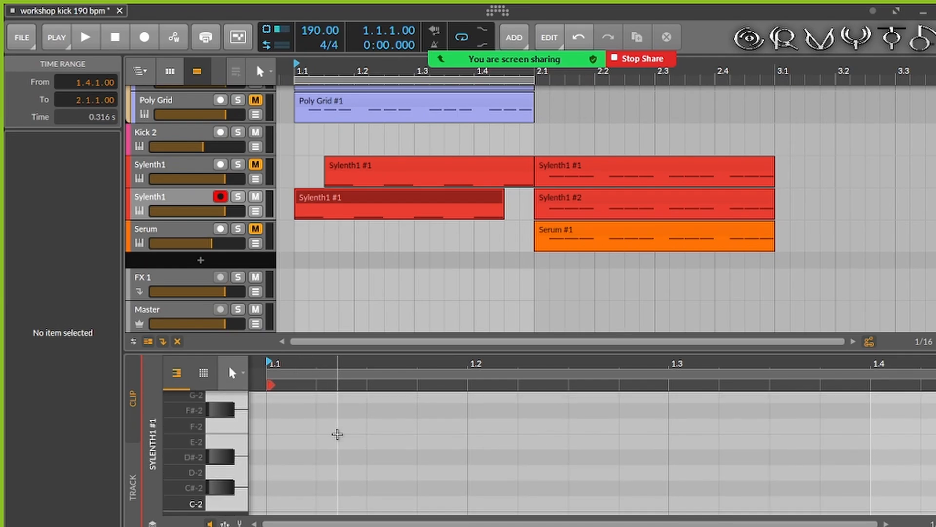
scroll(354, 420, "up", 8)
left_click_drag(324, 464, 922, 520)
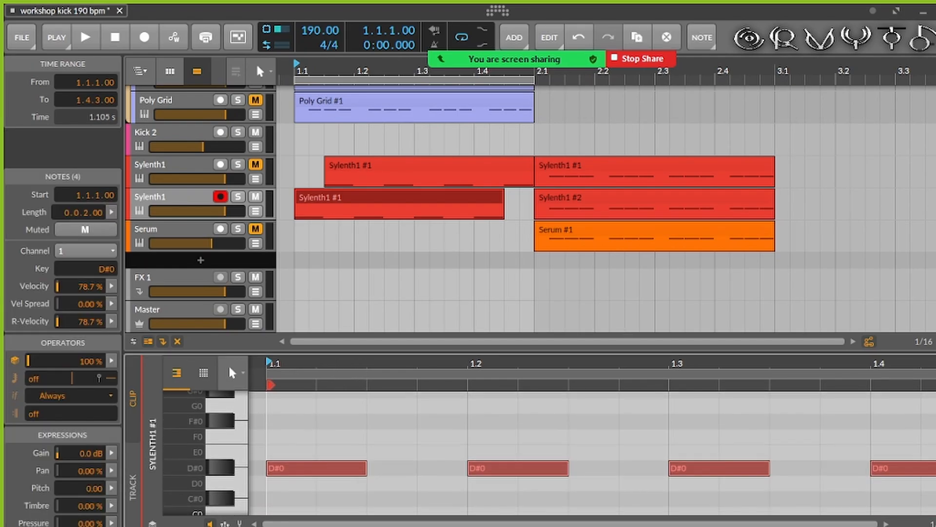
left_click_drag(767, 466, 865, 463)
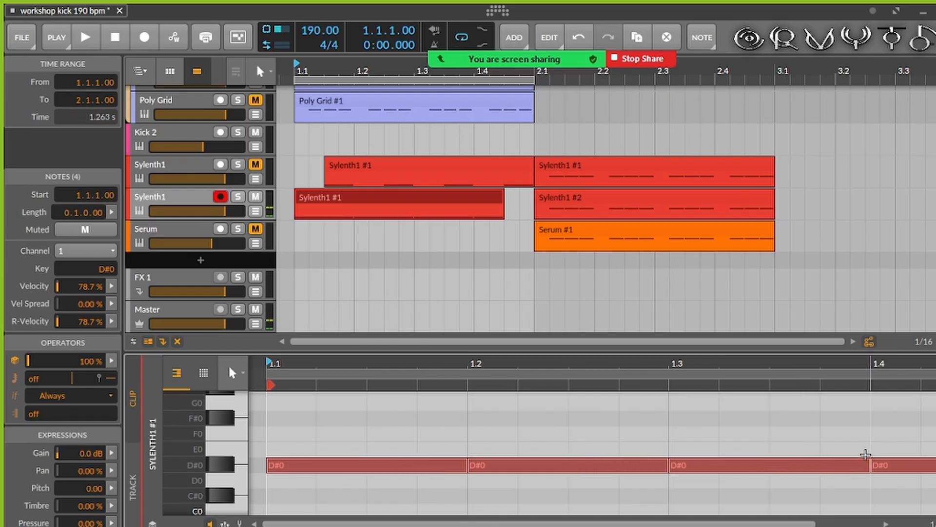
Step: Audition the duplicated Sylenth1 track soloed and in the mix while adjusting the Mod Env 1 decay and both mod envelopes' cutoff amounts
key("space")
left_click(237, 197)
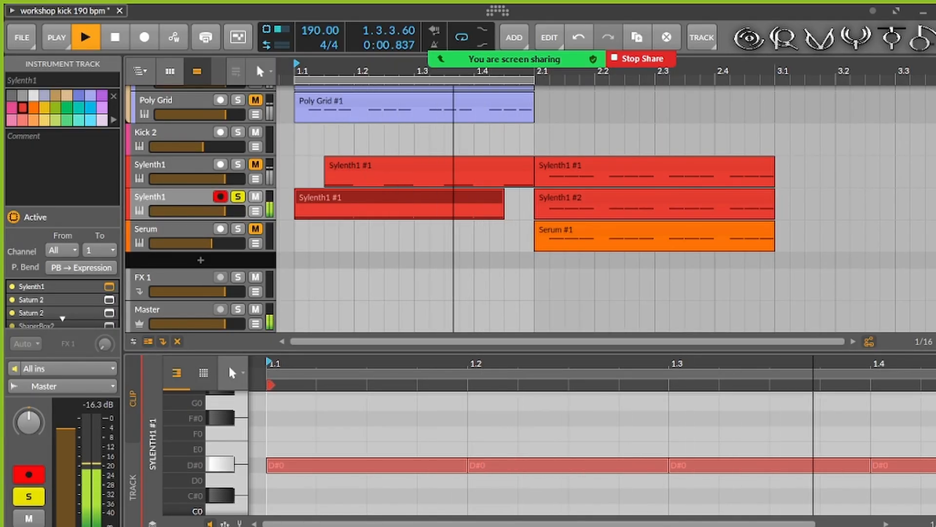
key("alt+Tab")
left_click_drag(387, 434, 388, 426)
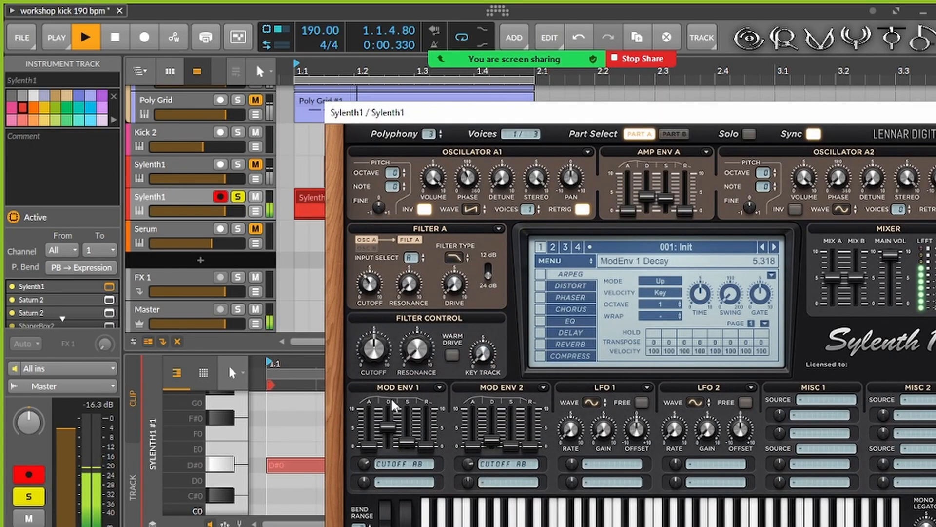
left_click_drag(361, 467, 390, 429)
left_click(238, 197)
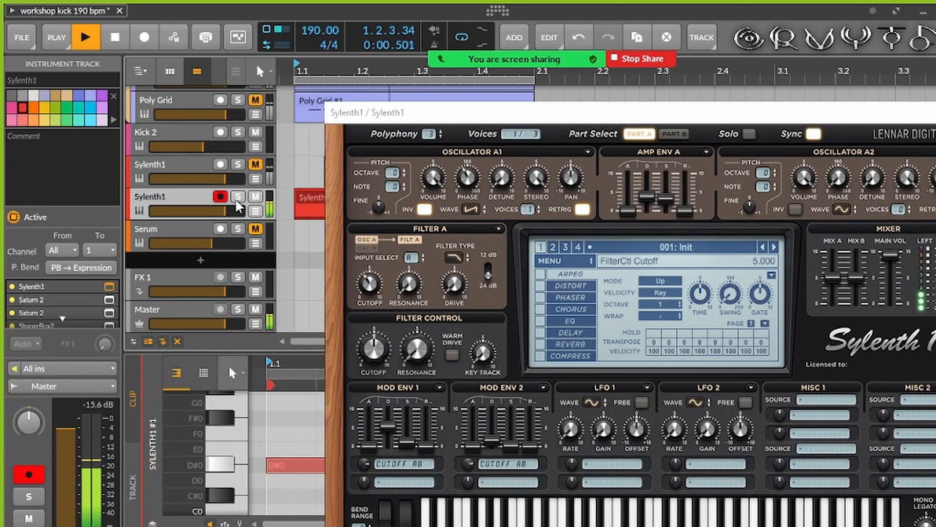
left_click_drag(390, 429, 392, 469)
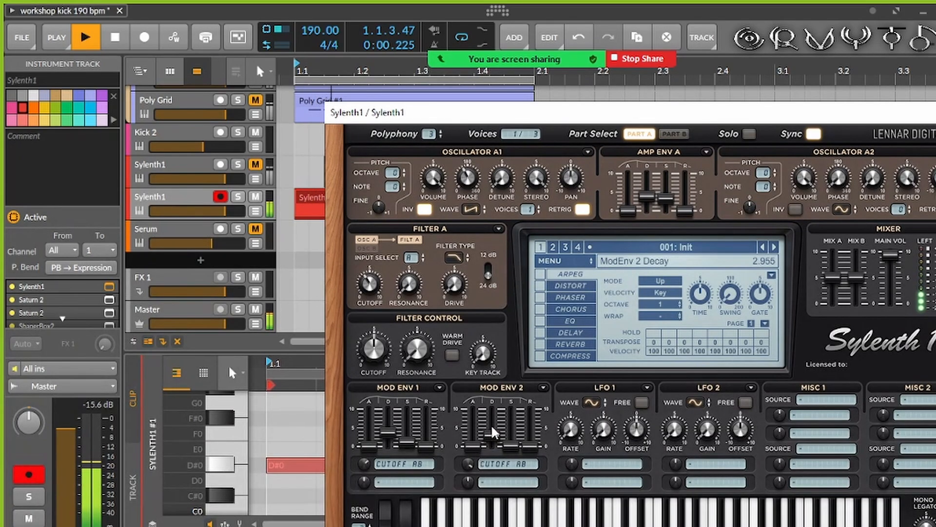
left_click_drag(468, 465, 477, 465)
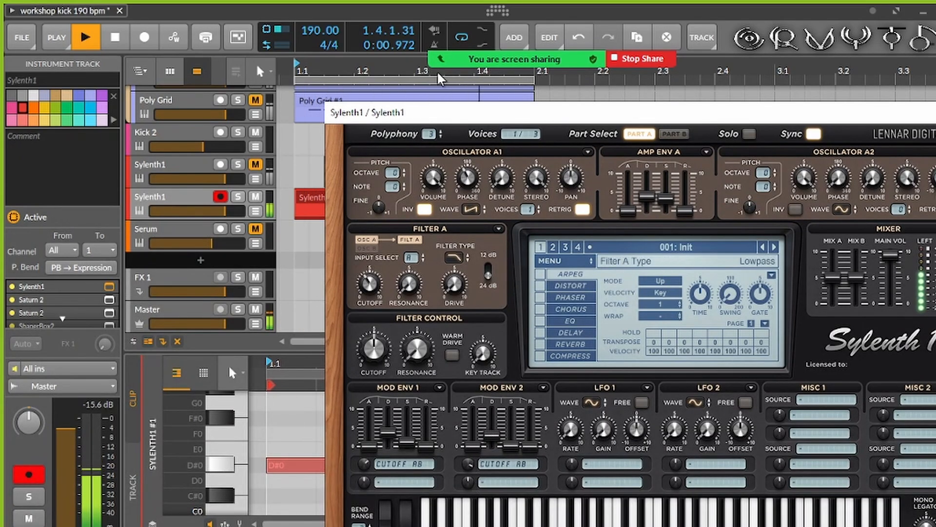
Step: Extend the duplicated track's first clip to end at 2.1.1, readjust the Filter A cutoff during playback, and stop
left_click_drag(451, 121, 456, 451)
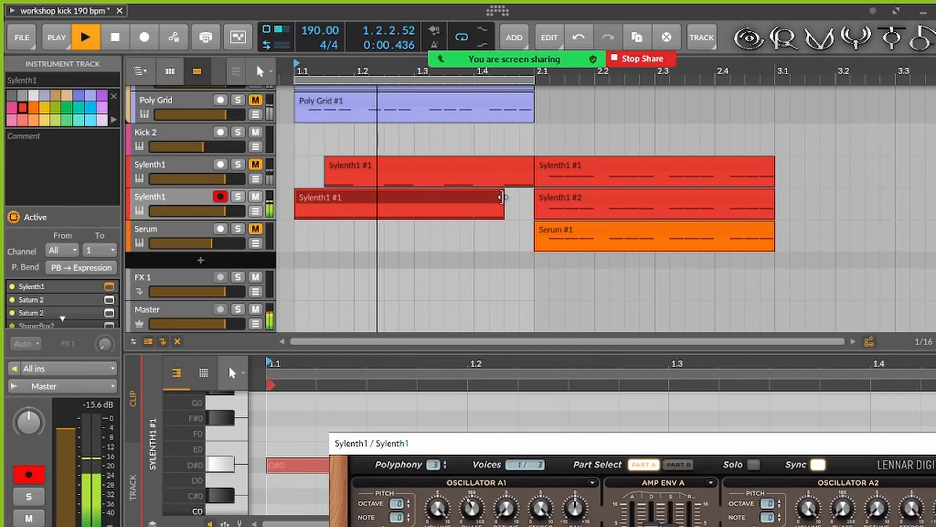
left_click_drag(504, 196, 527, 195)
left_click_drag(390, 442, 385, 211)
left_click_drag(380, 396, 392, 343)
left_click_drag(372, 383, 393, 310)
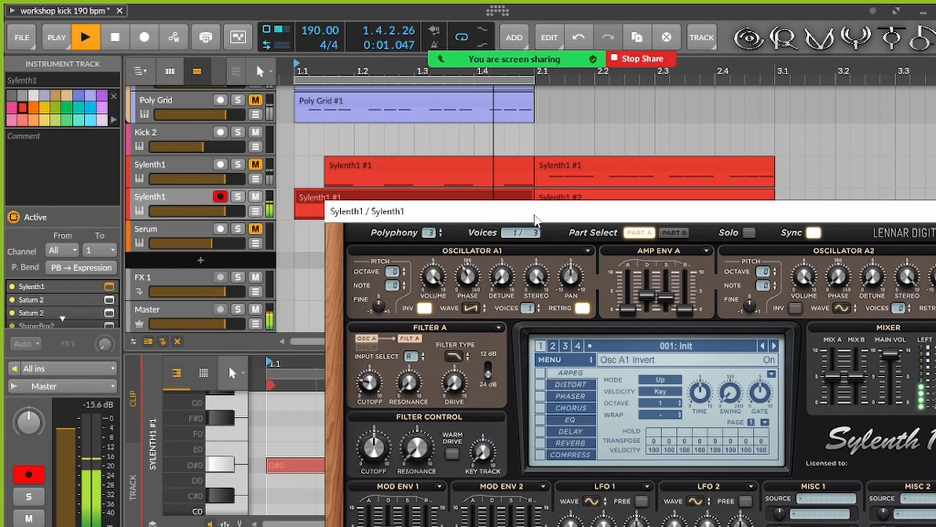
left_click(115, 42)
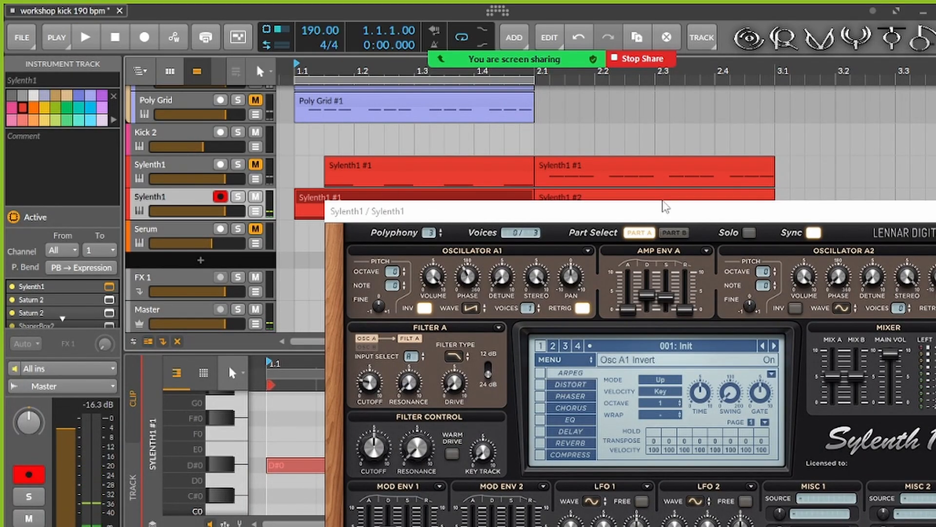
Step: Trim and rearrange the duplicated track's first-bar clip so its pieces span 1.1.3 to 1.4.1
left_click_drag(595, 211, 489, 439)
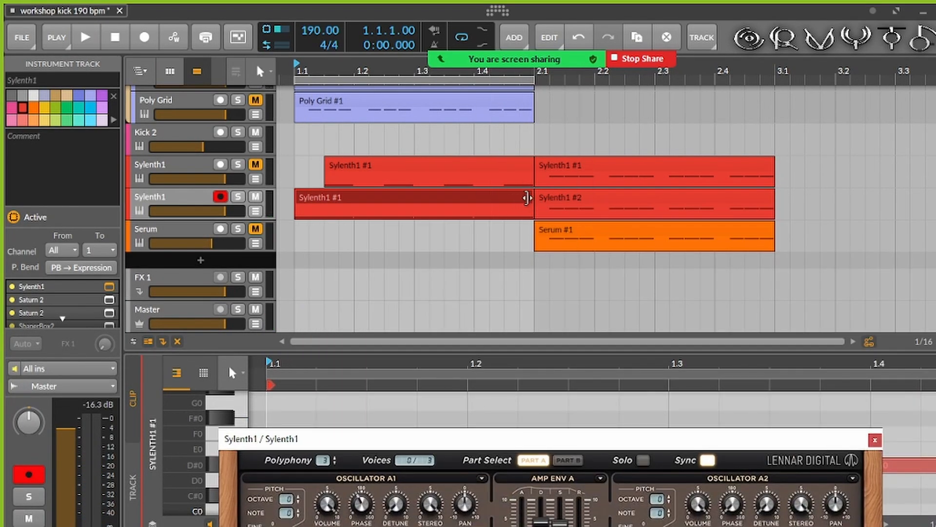
left_click_drag(532, 201, 504, 204)
left_click_drag(356, 203, 342, 203)
left_click(308, 194)
key("Delete")
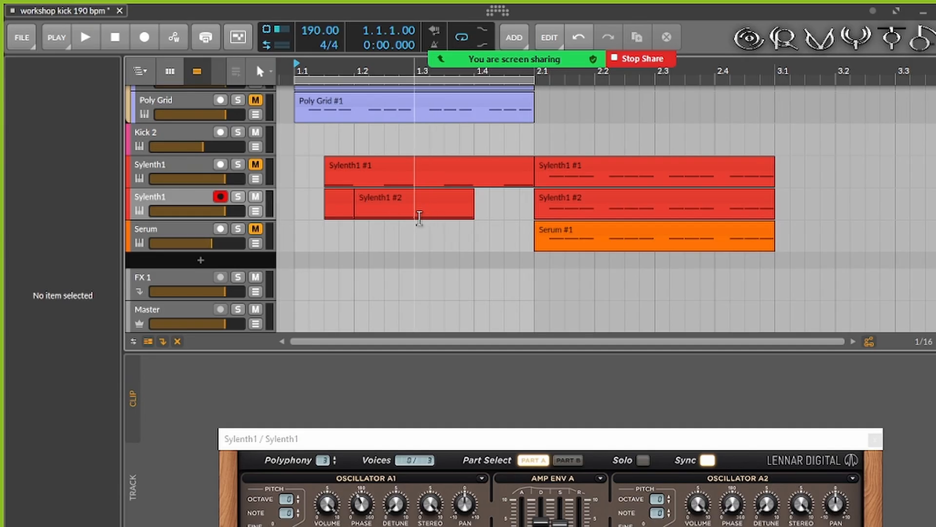
Step: Delete the 1.2.1.00 to 1.2.3.00 time range from the duplicated track's clips
left_click_drag(418, 217, 392, 213)
left_click(373, 215)
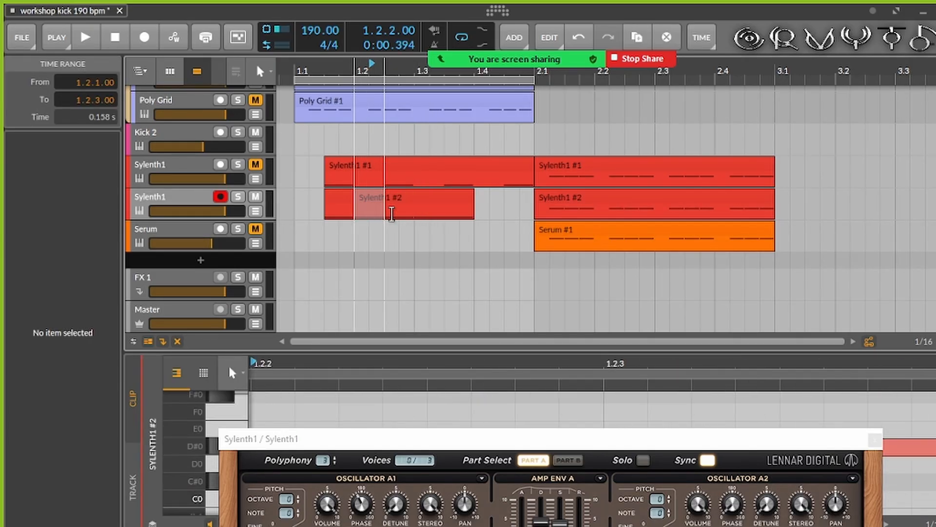
key("Delete")
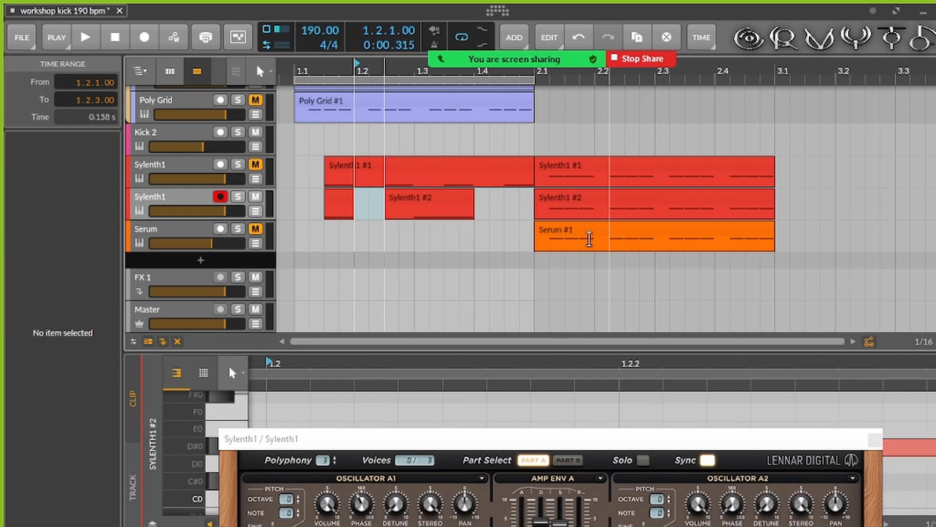
Step: Copy the short clip at 1.1.3.00 on the duplicated track to 1.2.3.00 and 1.4.3.00
left_click(467, 212)
left_click(336, 202)
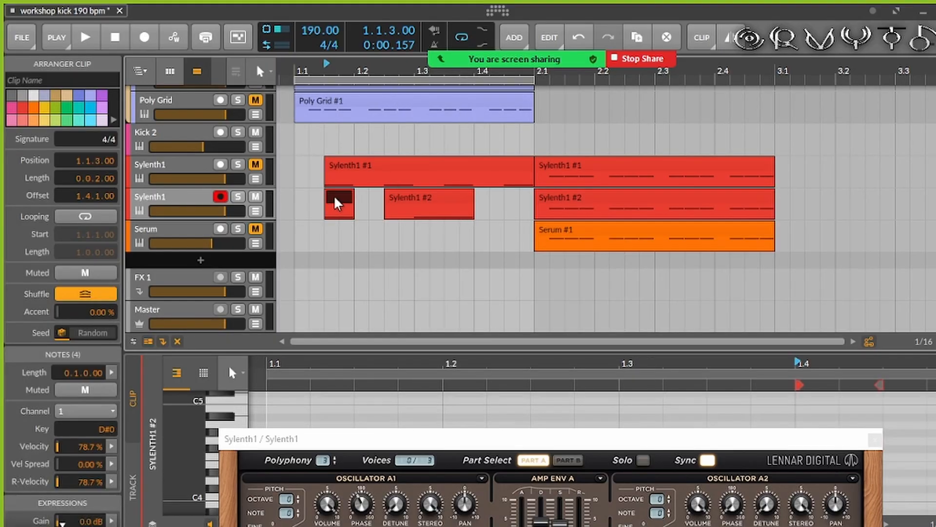
left_click_drag(336, 203, 408, 203)
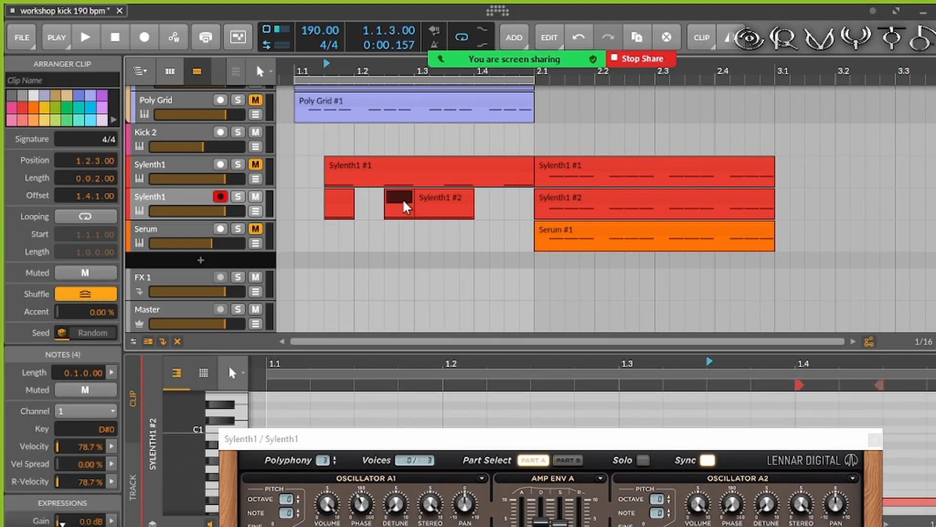
left_click(508, 209)
key("ctrl+v")
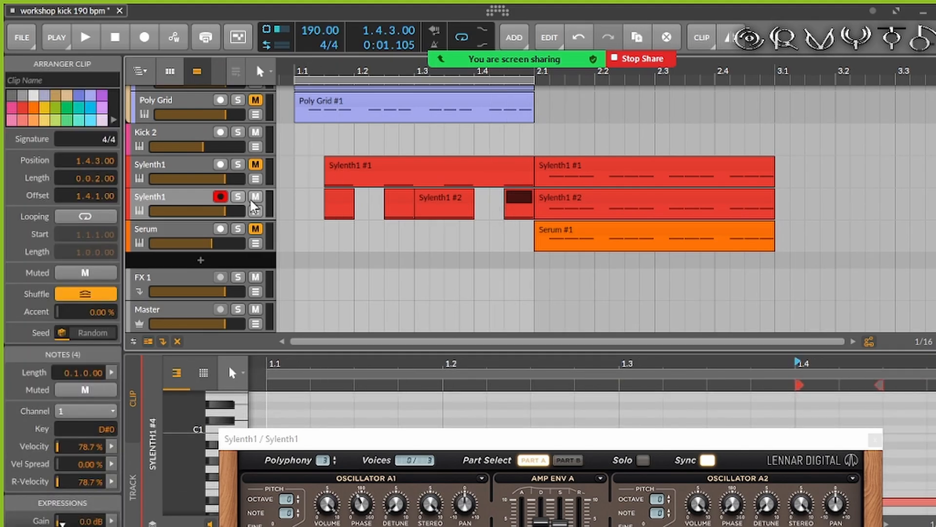
Step: Play the rearranged bass pattern, show the duplicated track's Filter A Cutoff automation lane, and stop playback
key("space")
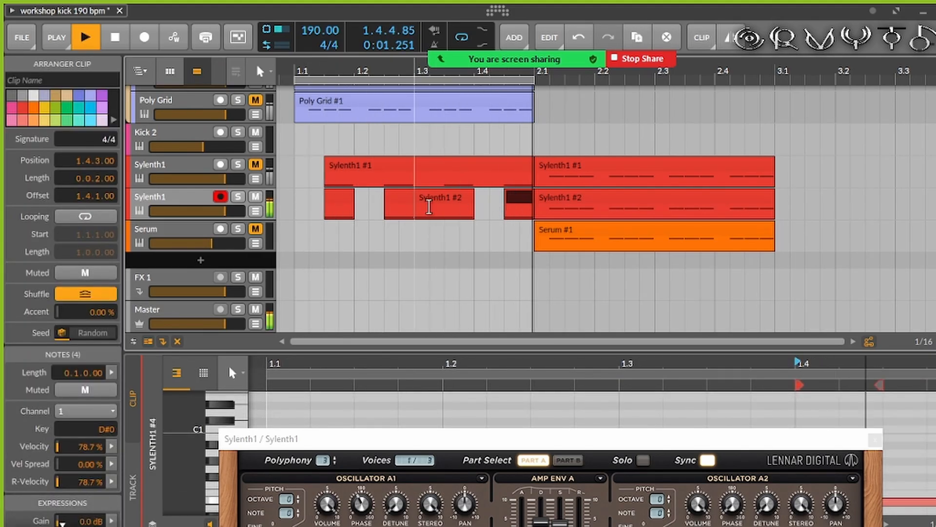
left_click_drag(405, 438, 493, 287)
left_click(258, 210)
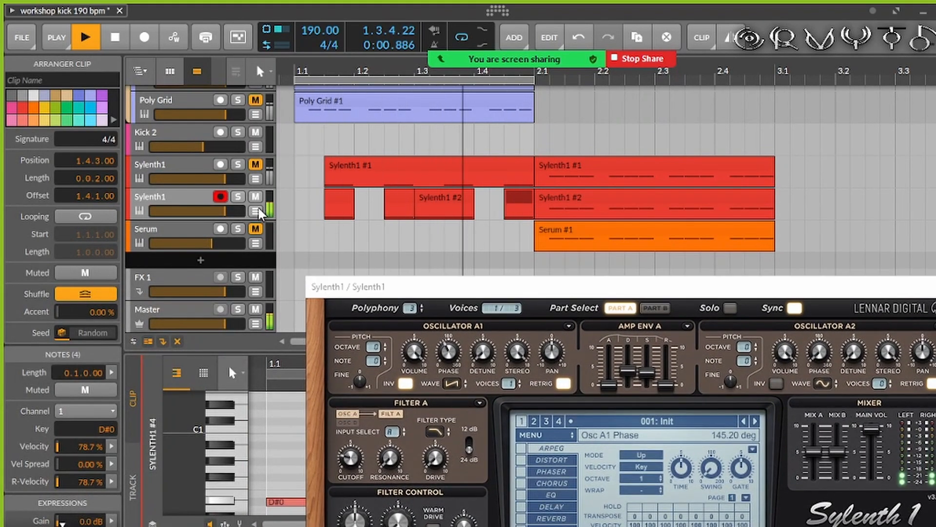
left_click(256, 211)
left_click(111, 43)
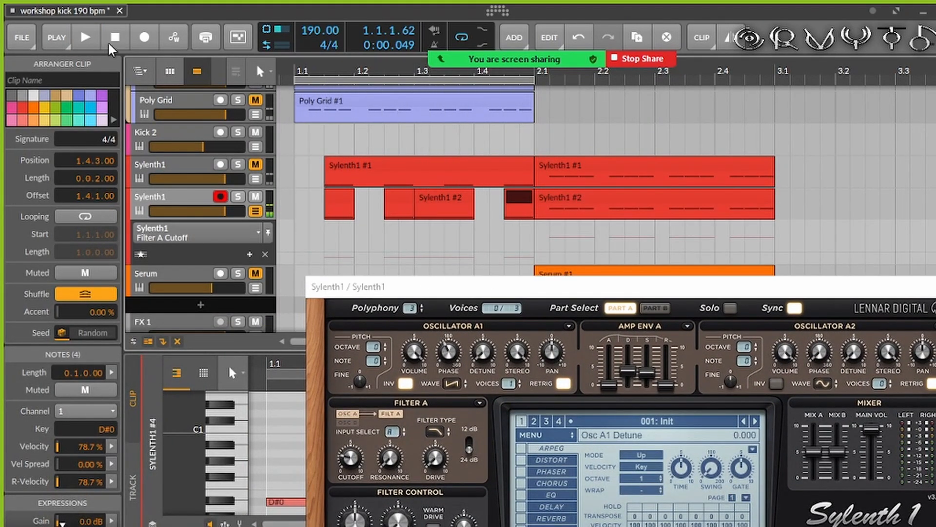
left_click(255, 212)
left_click(256, 211)
left_click(256, 212)
left_click(256, 211)
left_click(256, 211)
left_click(256, 211)
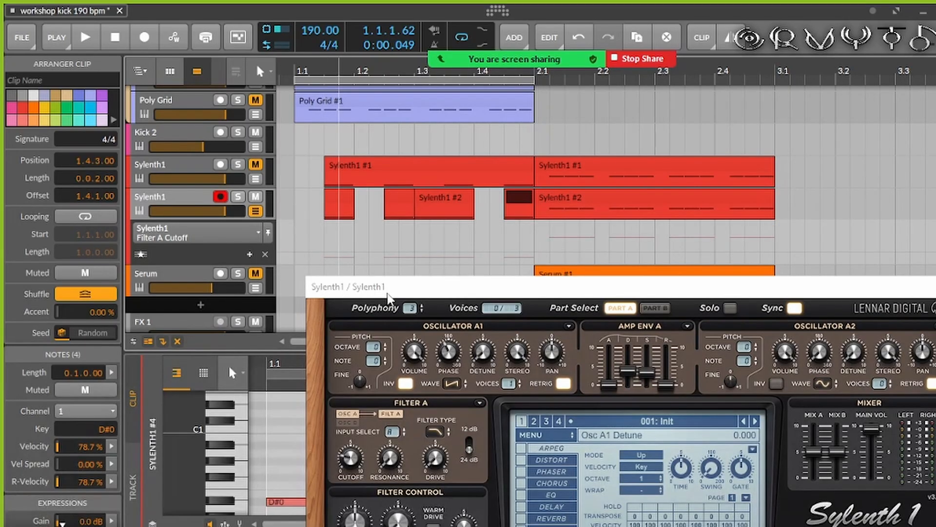
Step: Draw Filter A Cutoff automation that jumps from 0% to 100% at 1.3.1.00 and falls to 0% at 1.4.1.13, and play it
left_click_drag(388, 296, 408, 123)
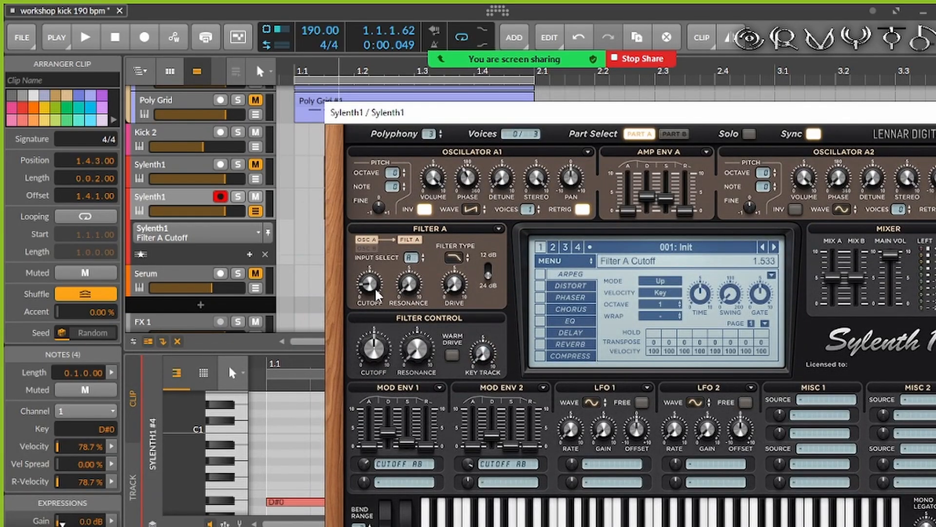
left_click(935, 112)
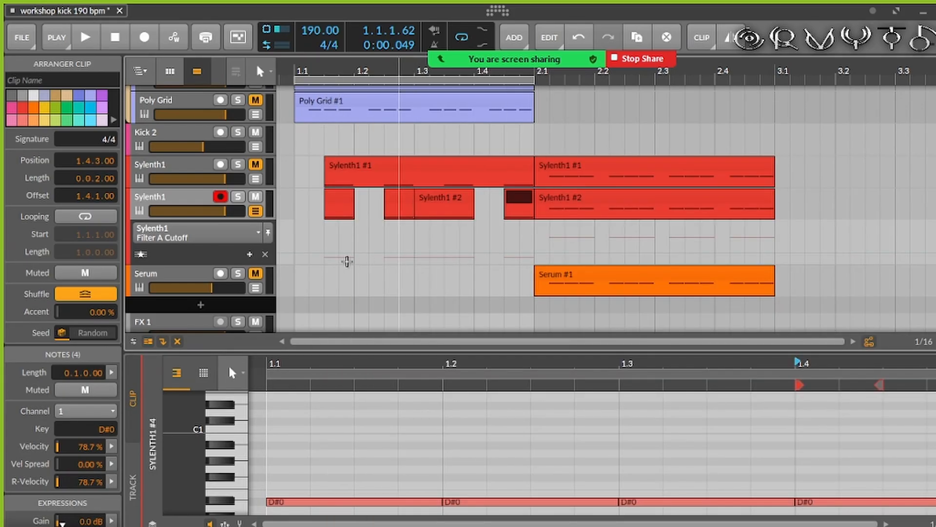
left_click_drag(427, 259, 425, 266)
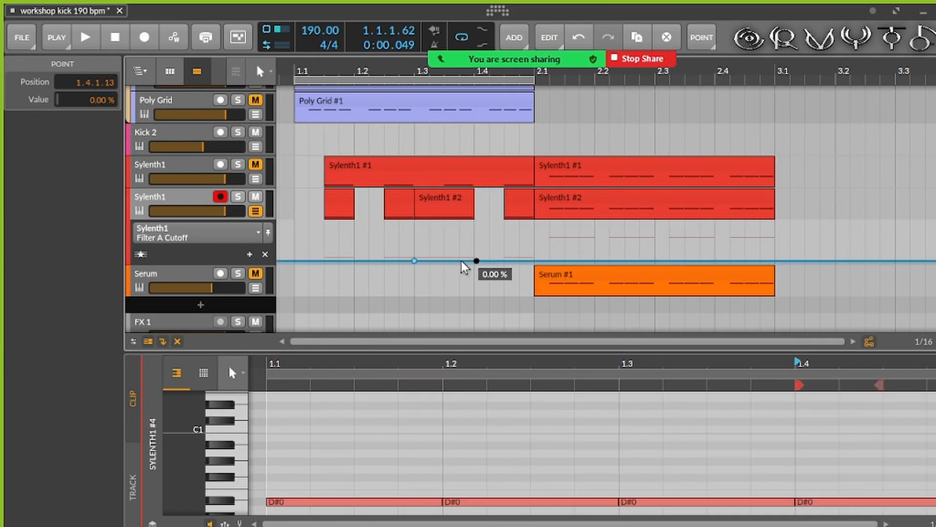
left_click_drag(414, 261, 339, 215)
key("space")
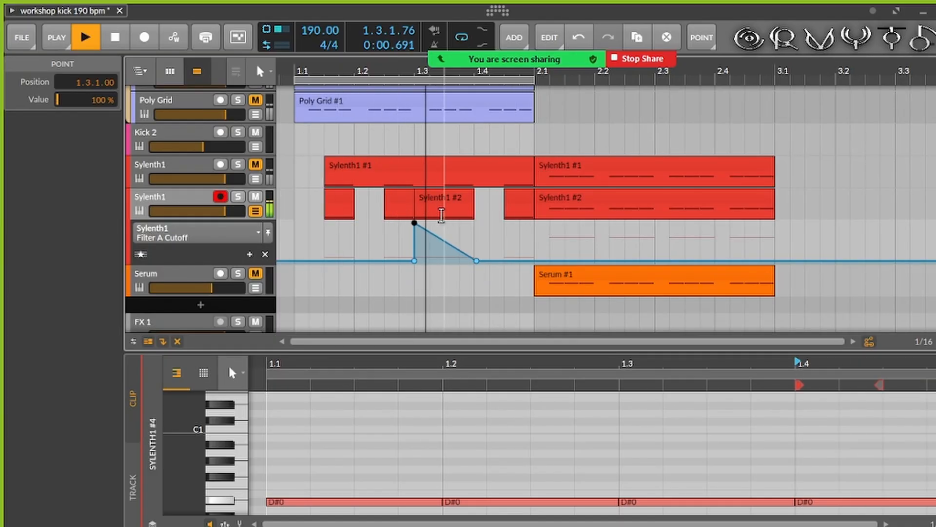
Step: Reshape the cutoff automation into a rise peaking at 1.4.1.00 with a drop to 0% at the same position, and stop playback
left_click_drag(414, 223, 473, 224)
left_click_drag(477, 261, 475, 261)
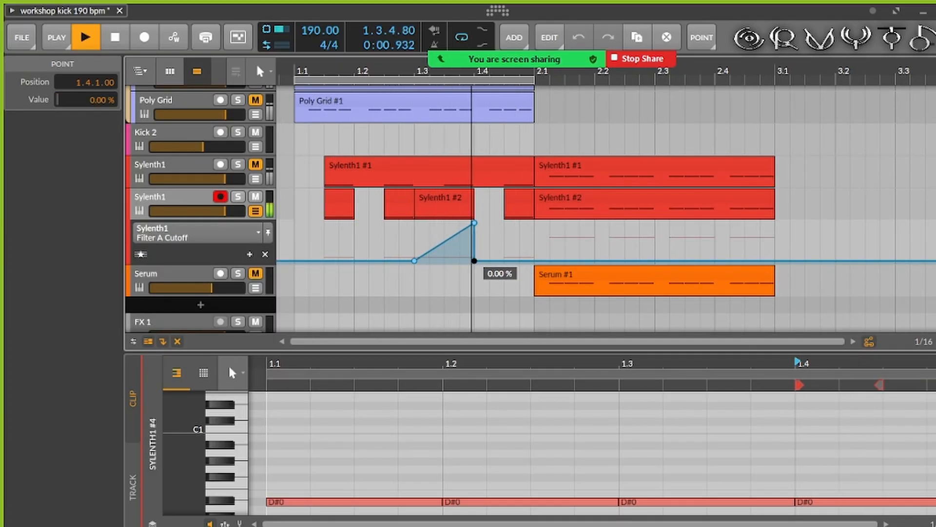
left_click(338, 201)
key("space")
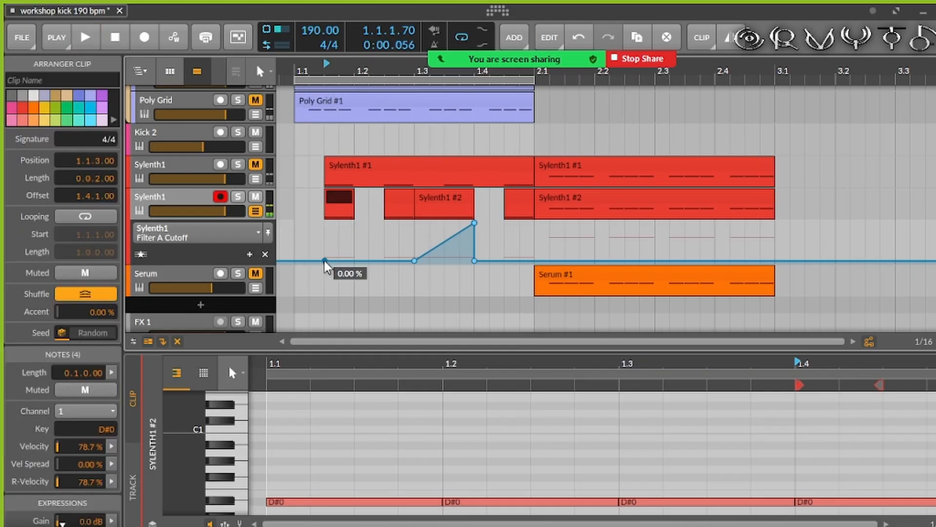
Step: Add separate automation lanes for Filter A Cutoff and for Sylenth1's PitchBend, picked from its plug-in window, on the duplicated track
left_click(175, 197)
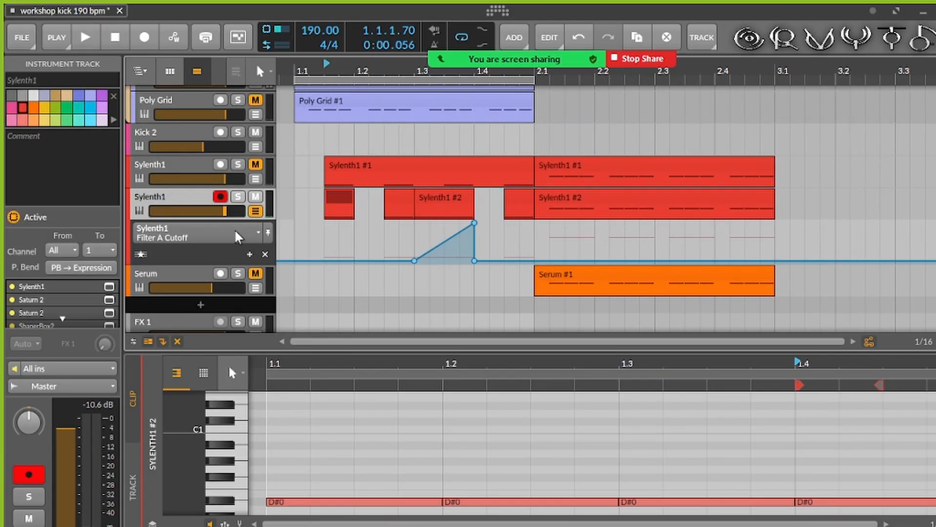
left_click(249, 254)
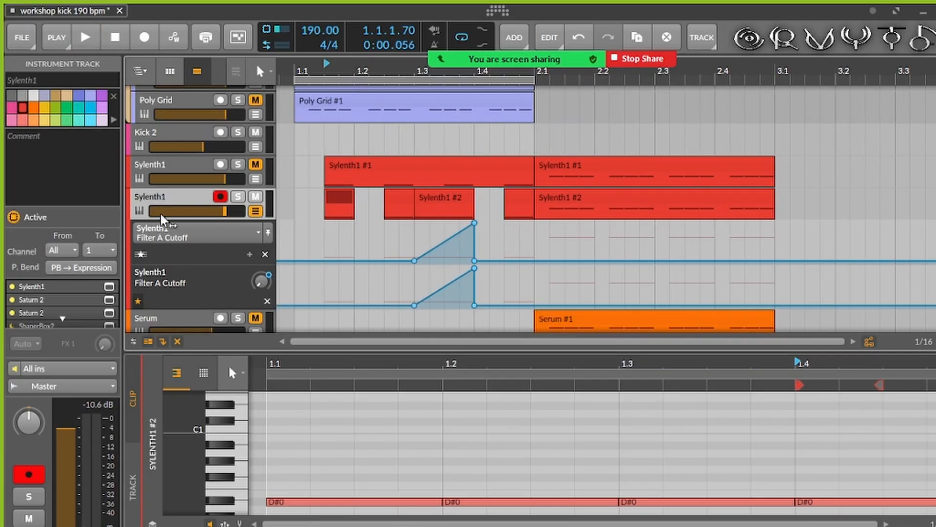
key("d")
left_click(174, 490)
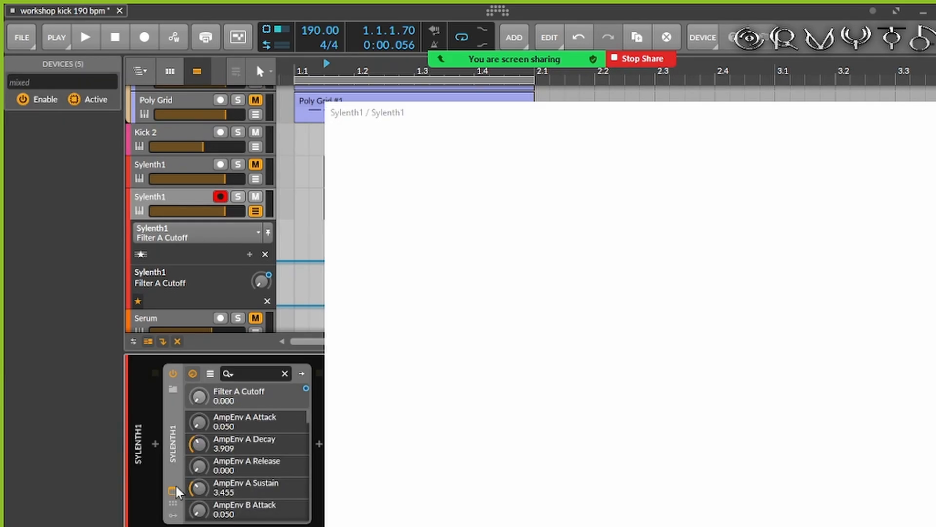
left_click(388, 517)
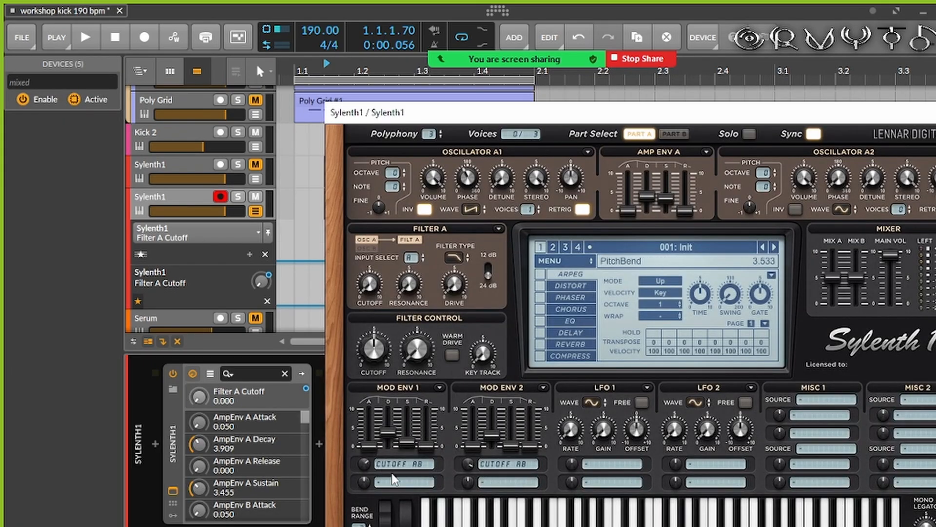
left_click(935, 112)
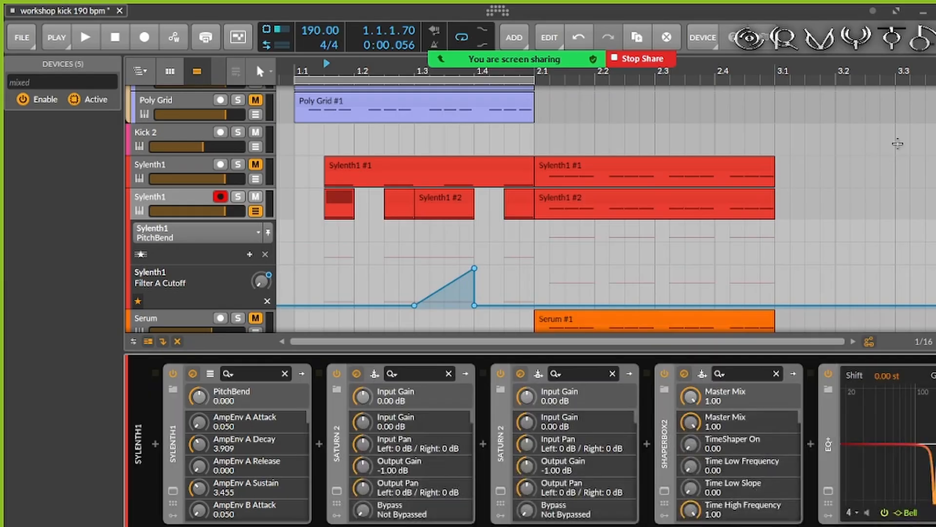
left_click(250, 255)
Step: Try a Filter A Cutoff rise to 100% at 1.2.1.01 under the first short clip, play it, and remove its peak point
scroll(317, 222, "down", 3)
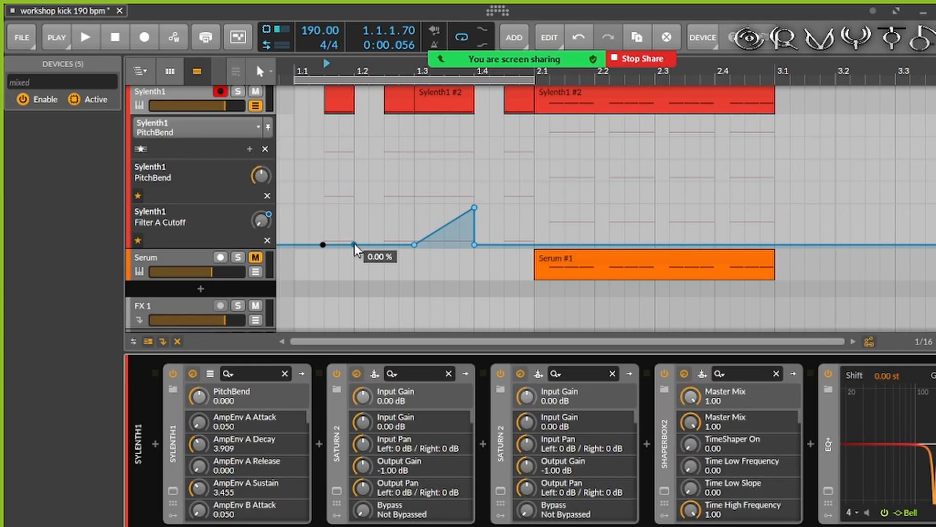
left_click(355, 244)
left_click_drag(337, 243, 366, 207)
key("space")
key("space")
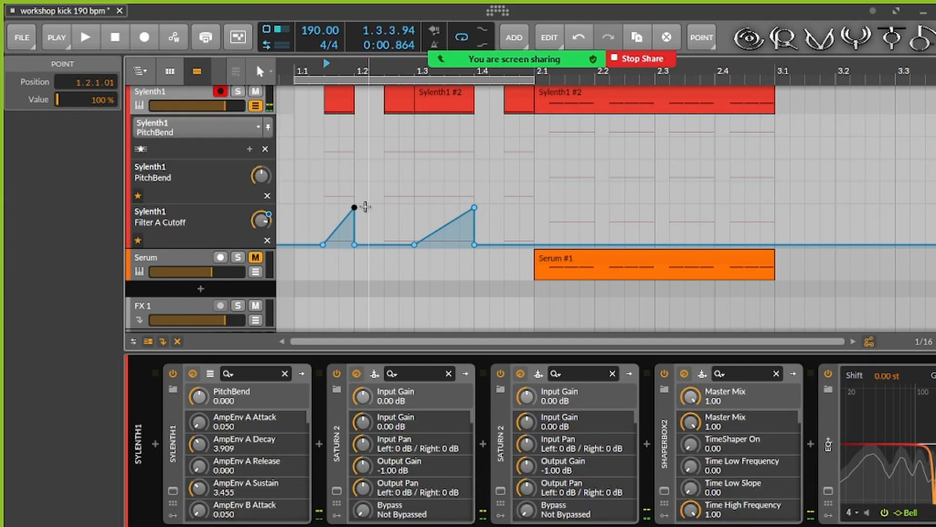
key("space")
key("space")
key("space")
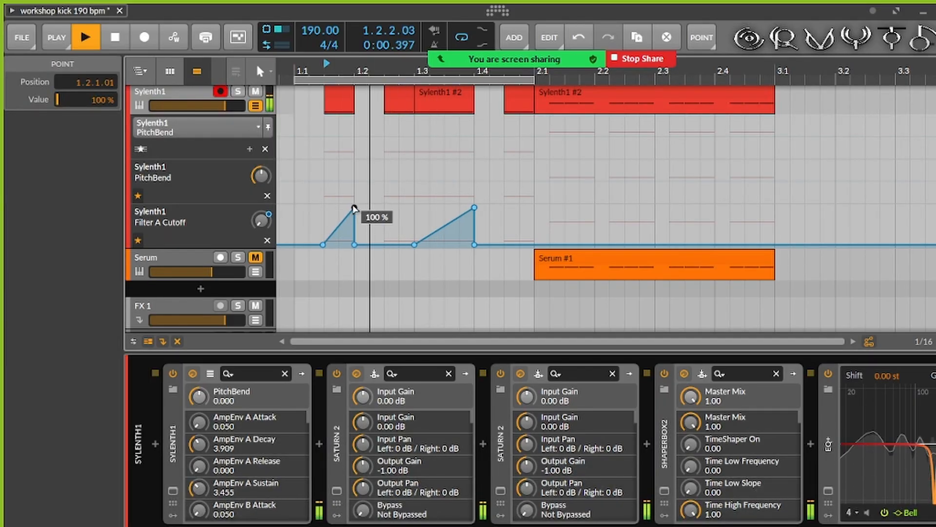
double_click(354, 208)
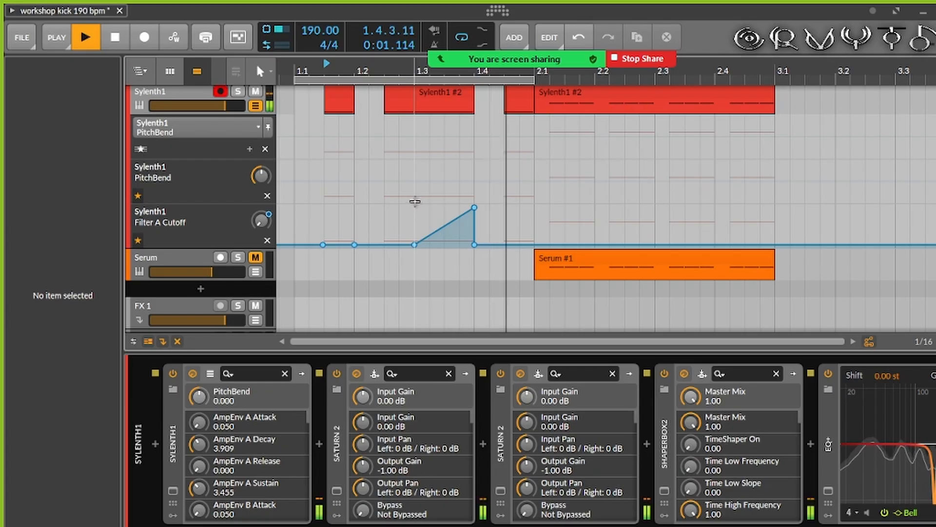
key("space")
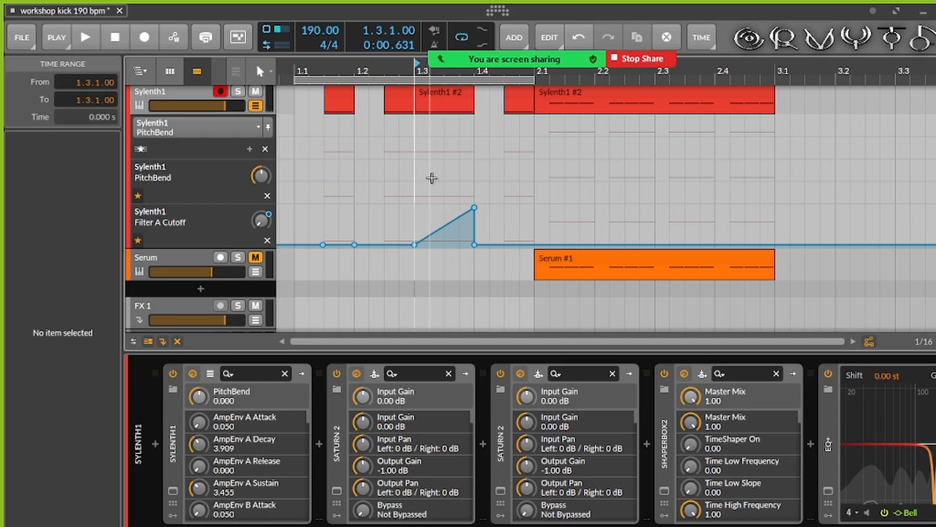
Step: Draw PitchBend automation that jumps to 100% at 1.3.1.00 and falls to 50% at 1.4.1.08, and play it
left_click(416, 181)
left_click(476, 180)
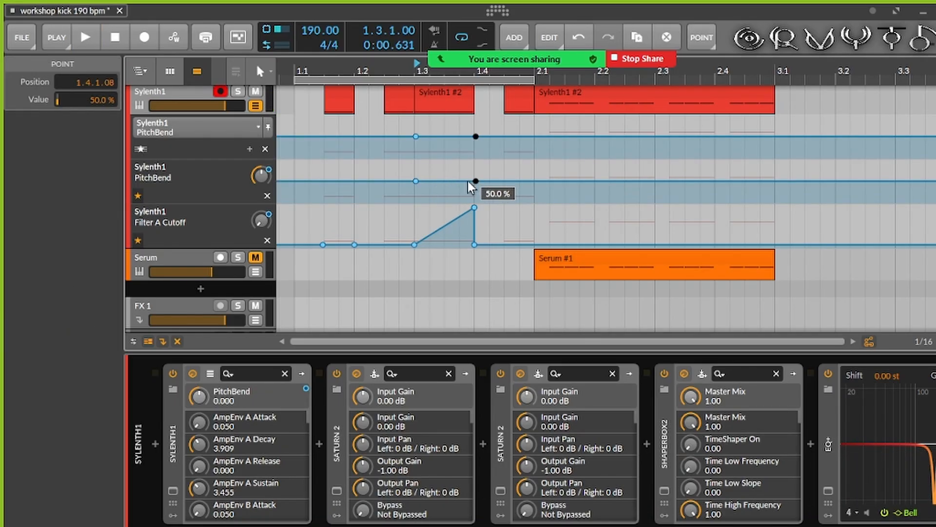
left_click_drag(445, 181, 414, 164)
key("space")
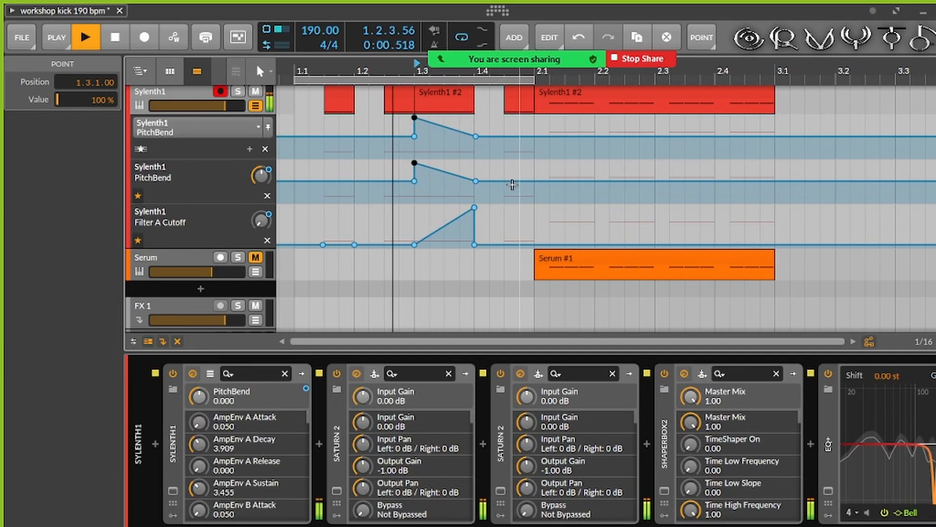
Step: Add a PitchBend rise under the last short clip from 50% to 100% at 2.1.1.07, and stop playback
left_click(504, 180)
left_click(504, 181)
left_click(535, 180)
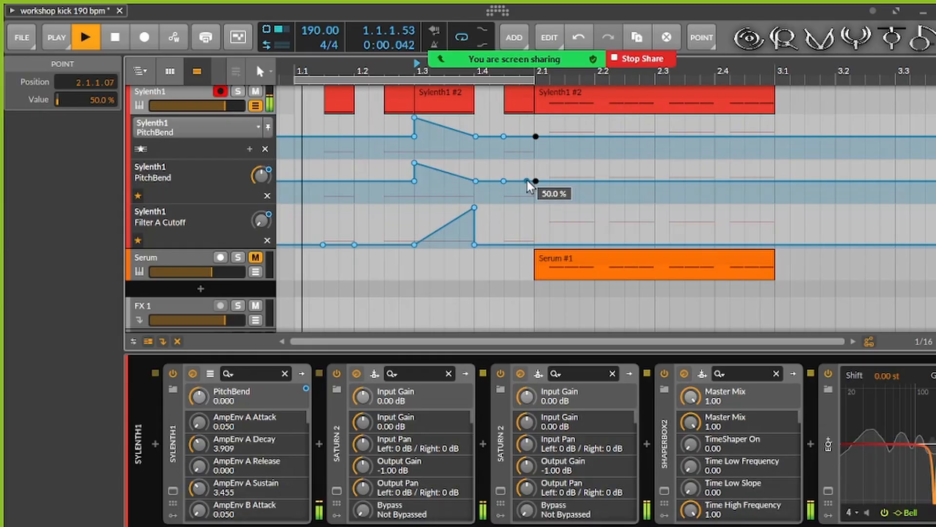
left_click_drag(528, 181, 548, 164)
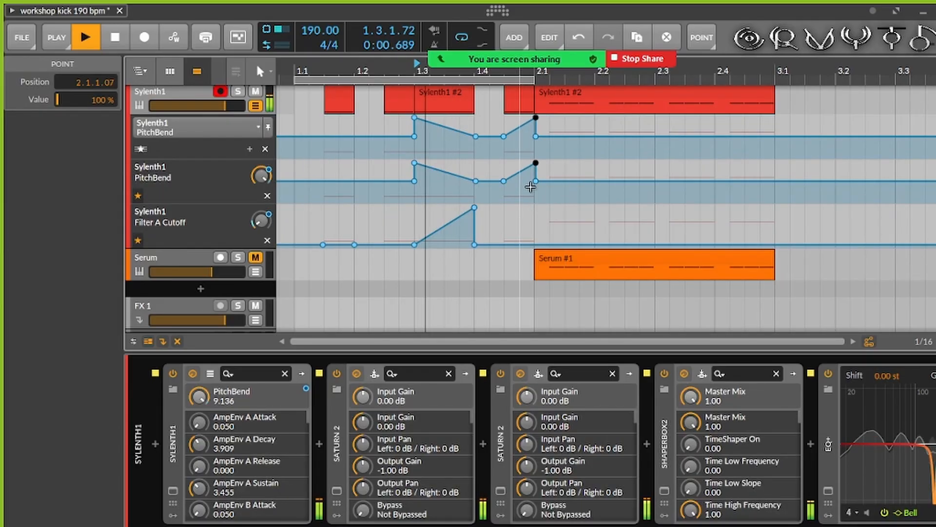
scroll(534, 183, "up", 2)
key("space")
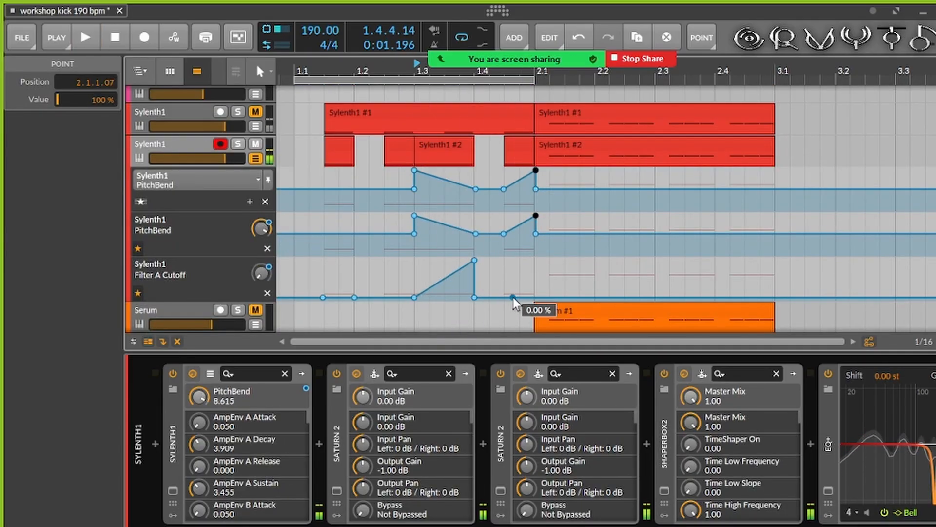
Step: Draw a Filter A Cutoff jump to 100% at 1.4.2.98 that falls to 0% by bar 2, and play it
left_click(504, 297)
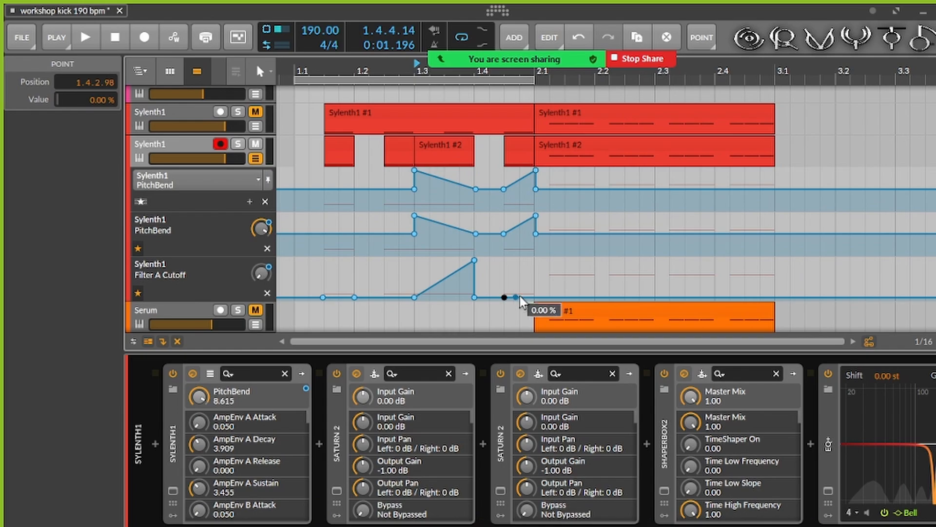
left_click_drag(534, 296, 504, 260)
key("space")
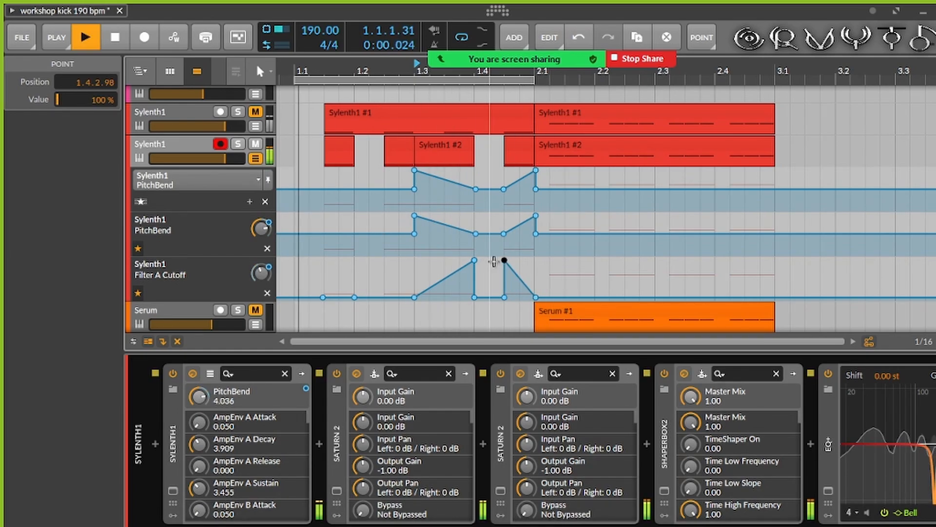
Step: Reshape the last PitchBend segment so it dips at the short clip's start and rises to 72% at 2.1.1.00, and play it
left_click_drag(520, 226, 538, 222)
double_click(535, 216)
key("space")
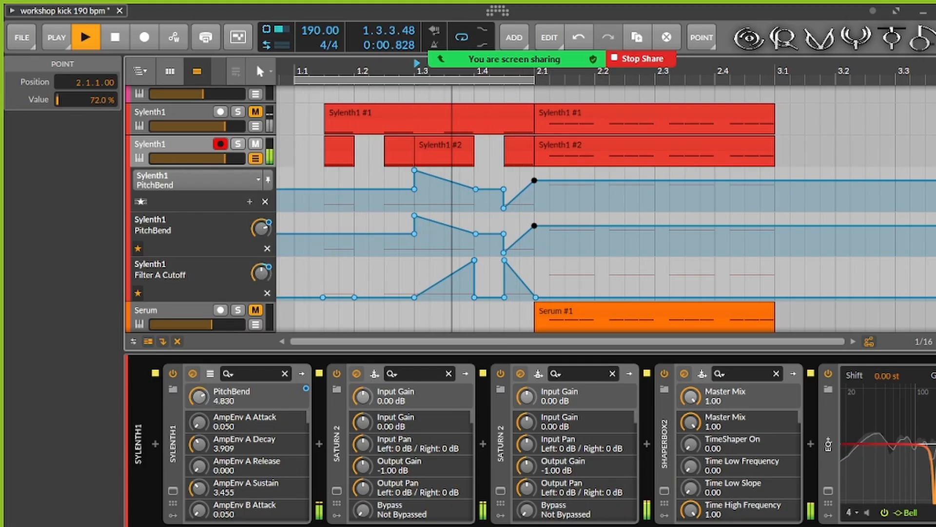
Step: Duplicate the clip at 1.3.1.00 with its automation to 1.4.1.00 and make PitchBend rise to 100% at 2.1.1.00
scroll(452, 141, "down", 3)
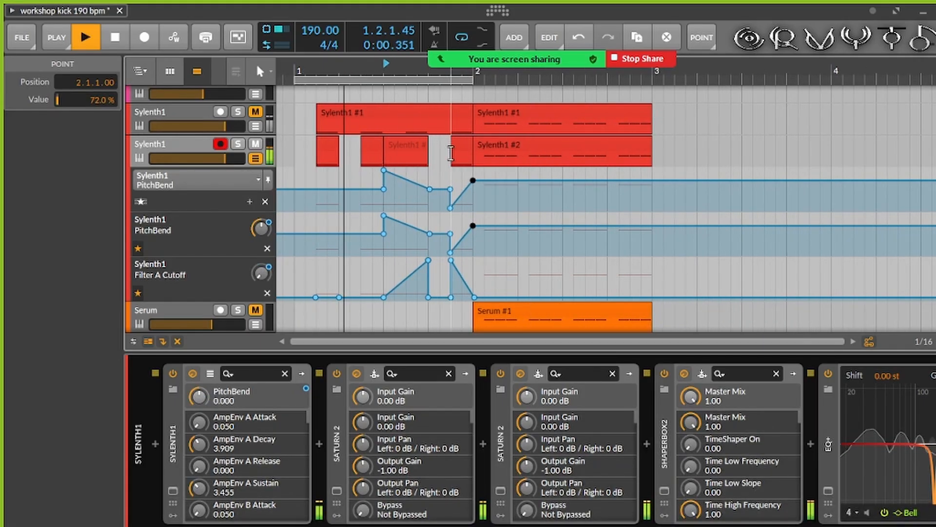
left_click(415, 141)
key("ctrl+d")
left_click_drag(429, 217, 480, 221)
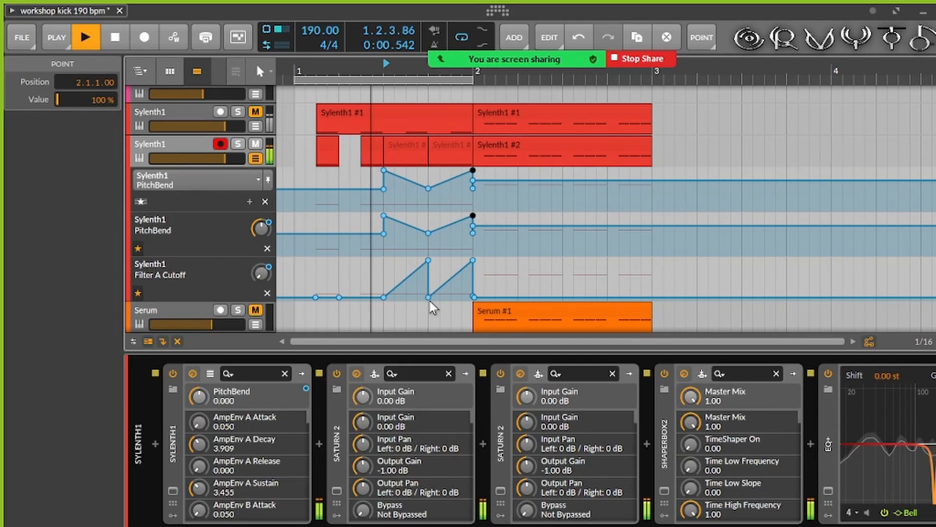
Step: Set Filter A Cutoff to 61% at 1.4.1.00 and redraw PitchBend as one rise and fall across the two neighbouring clips
left_click_drag(428, 296, 428, 273)
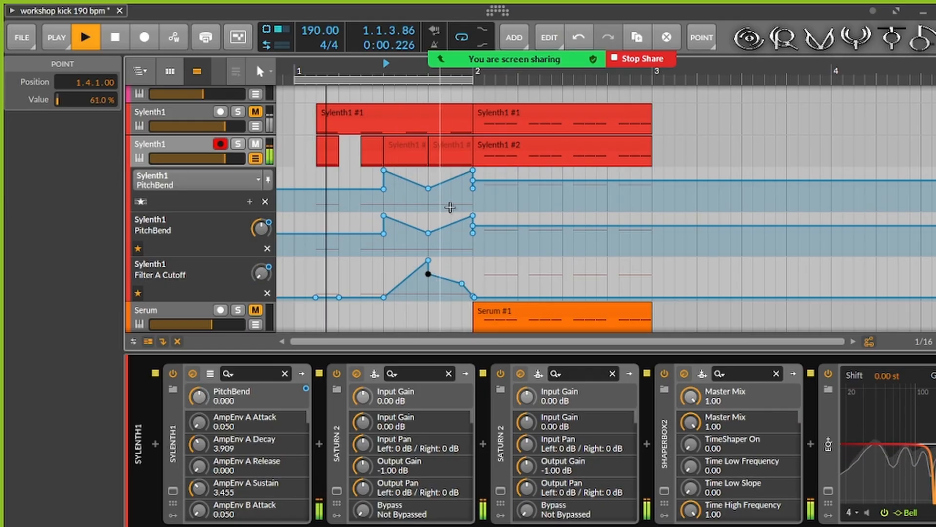
mouse_move(475, 184)
left_mouse_down()
mouse_move(457, 198)
mouse_move(429, 190)
mouse_move(429, 170)
mouse_move(472, 170)
left_mouse_up()
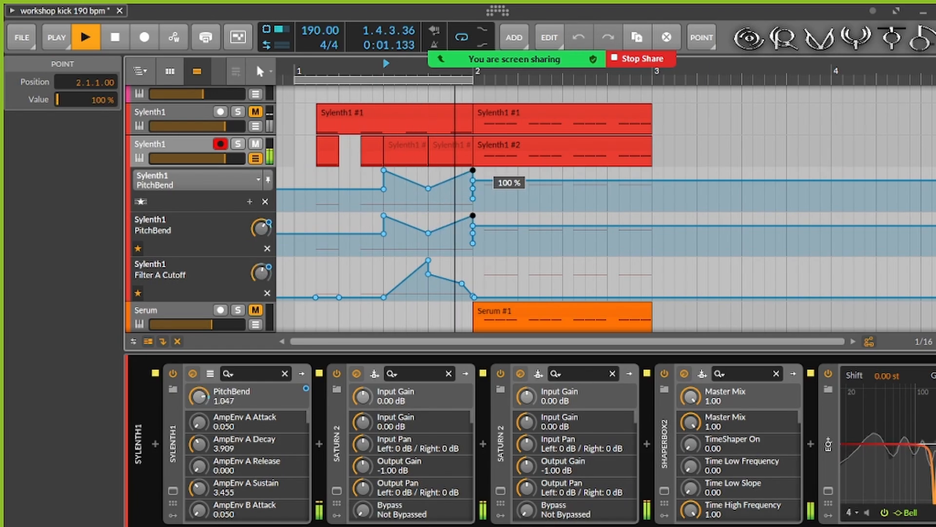
left_click_drag(384, 170, 451, 193)
double_click(472, 172)
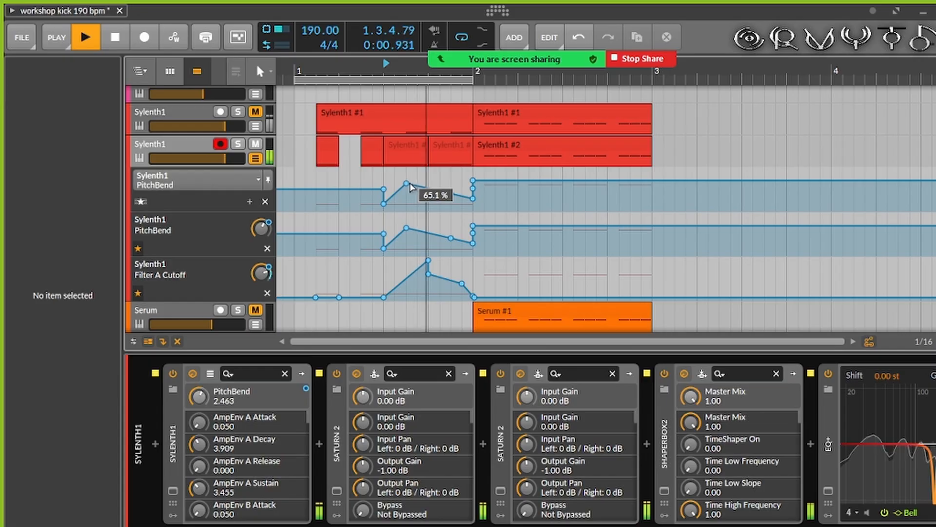
Step: Raise PitchBend to 100% at 1.4.1.00 and 83% at 1.3.1.00, playing the pattern to check each change
key("space")
left_click_drag(407, 183, 428, 170)
key("space")
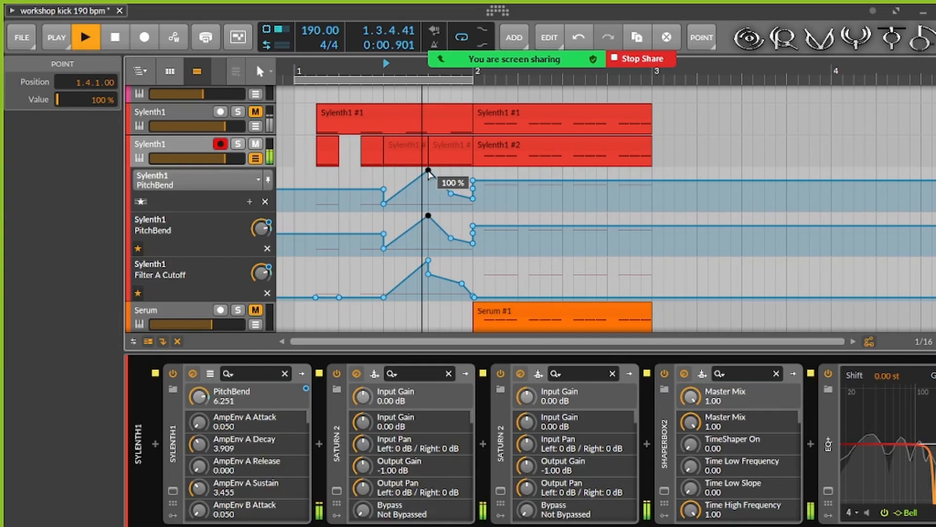
key("space")
left_click_drag(383, 248, 384, 221)
key("space")
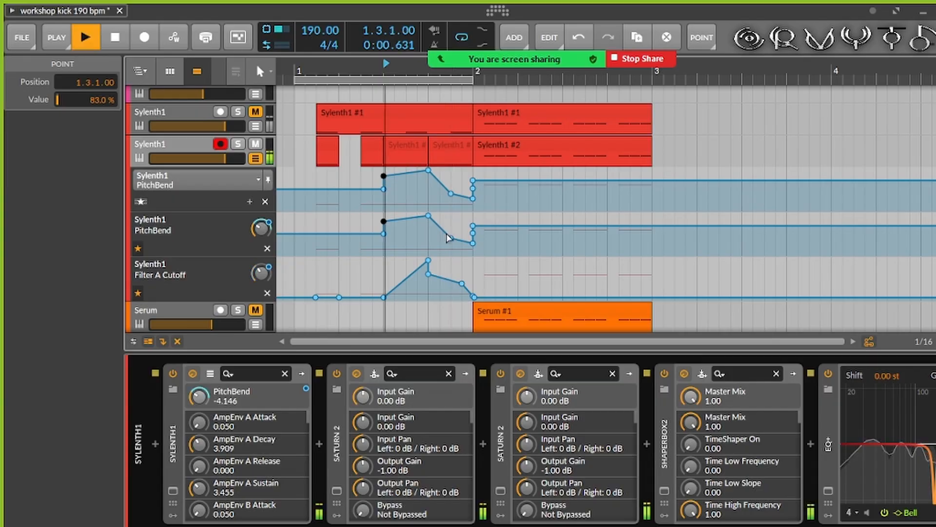
Step: Lower Filter A Cutoff to 6% at 1.4.1.00, set PitchBend to 44.9% at 1.4.3.00, and stop playback
left_click_drag(428, 274, 428, 294)
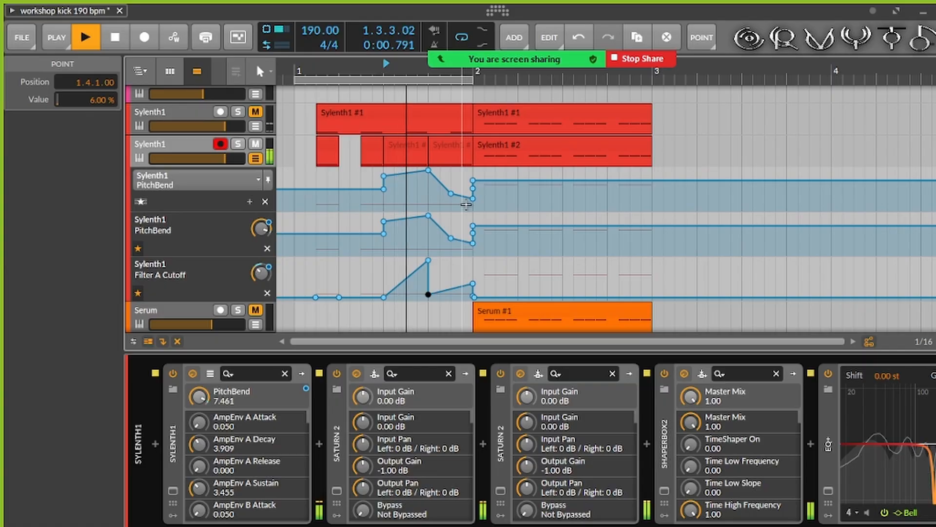
left_click_drag(454, 238, 455, 235)
key("space")
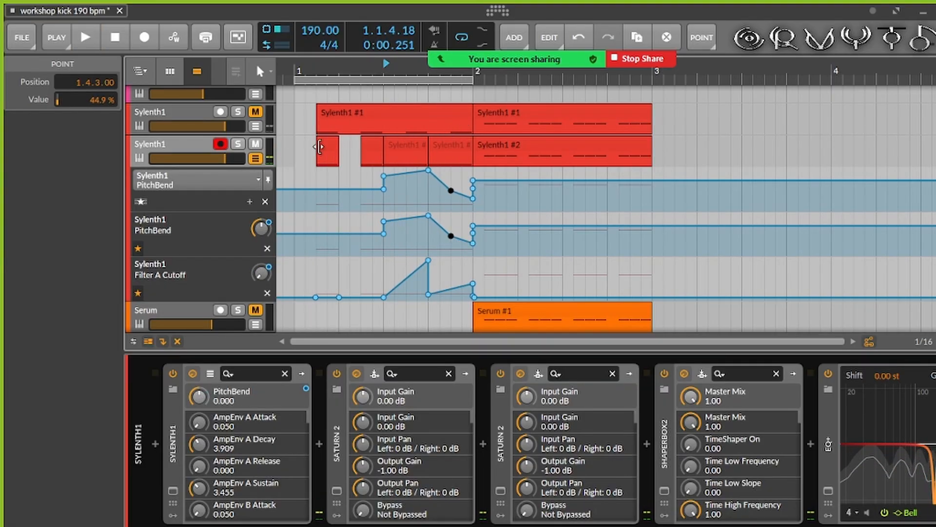
Step: Move the bar 2 clips of both Sylenth1 bass tracks together to 4.1.1.00
left_click(489, 142)
left_click(494, 109, "shift")
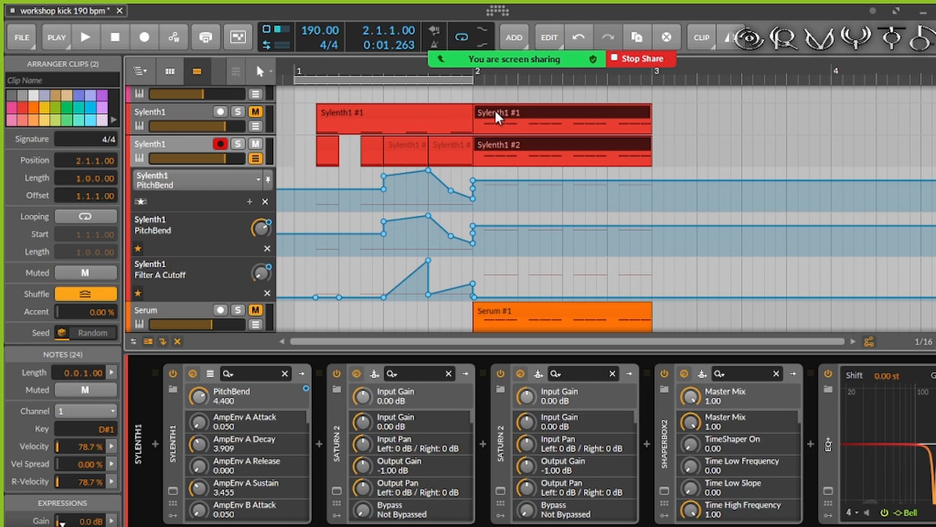
left_click_drag(495, 110, 866, 138)
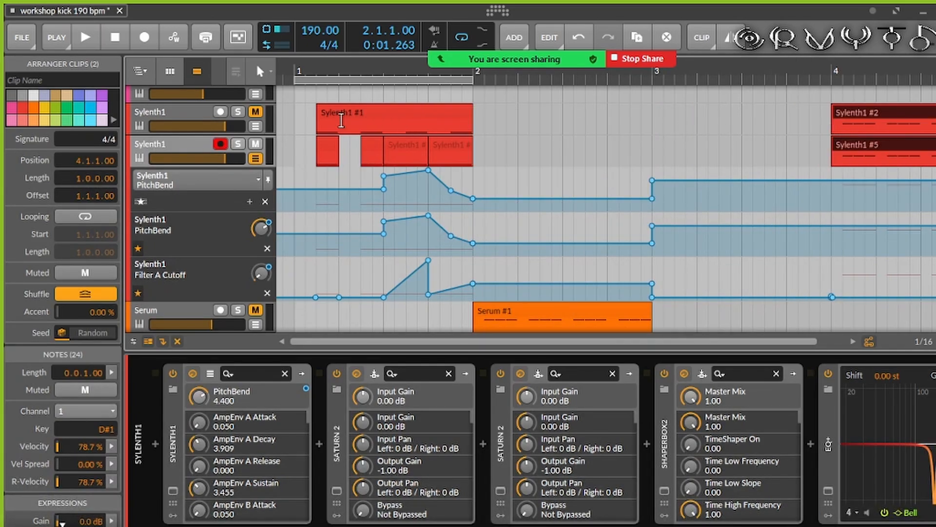
Step: Play the pattern from 1.1.1.00, stop, and duplicate the second Sylenth1 track's whole first bar with its automation into bar 2
left_click(296, 158)
key("space")
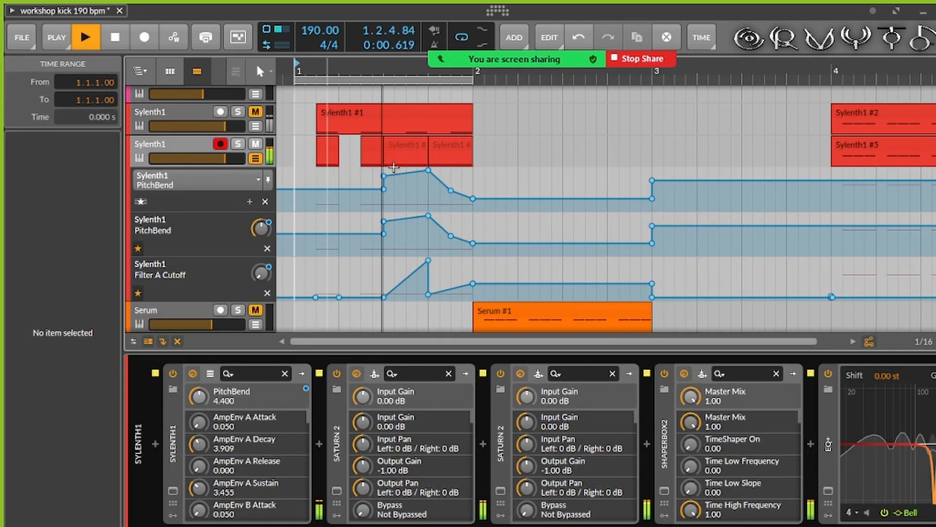
key("space")
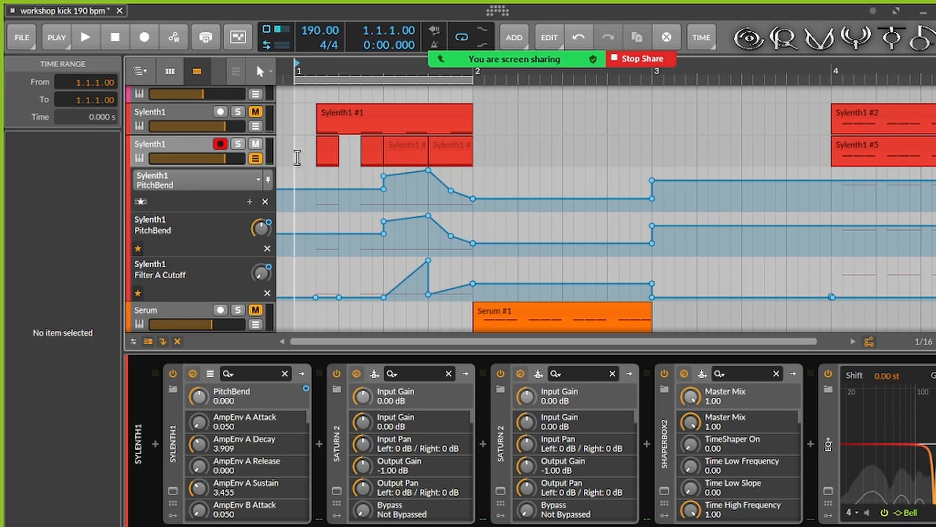
left_click_drag(297, 157, 474, 158)
key("ctrl+d")
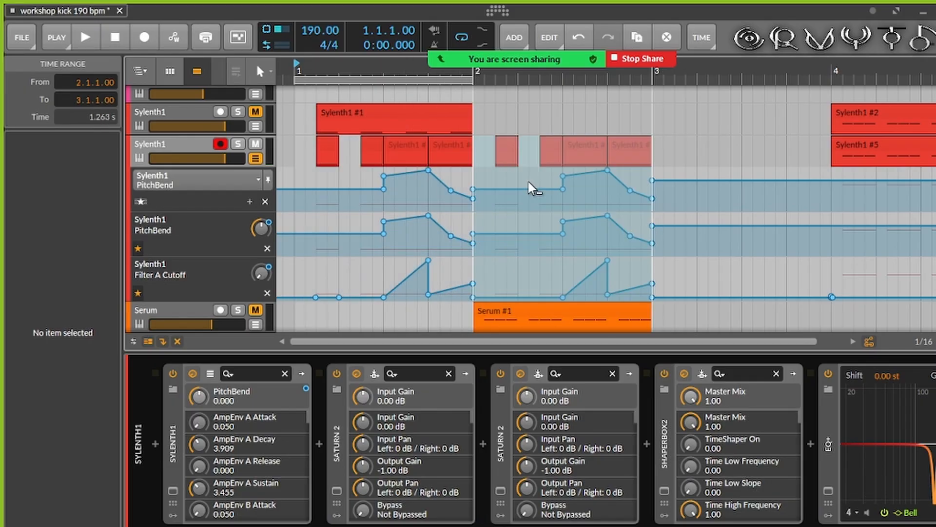
Step: Duplicate the Kick 2 clip to 2.1.1.00, extend the loop region to 2.0.0.00, and play the two bars
scroll(529, 156, "up", 2)
scroll(529, 156, "down", 4)
scroll(422, 152, "up", 4)
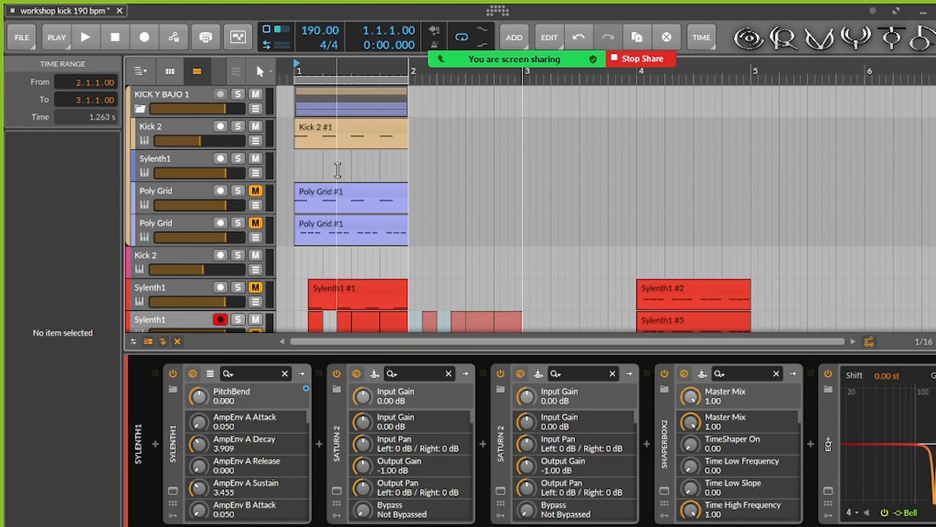
left_click(340, 125)
key("ctrl+d")
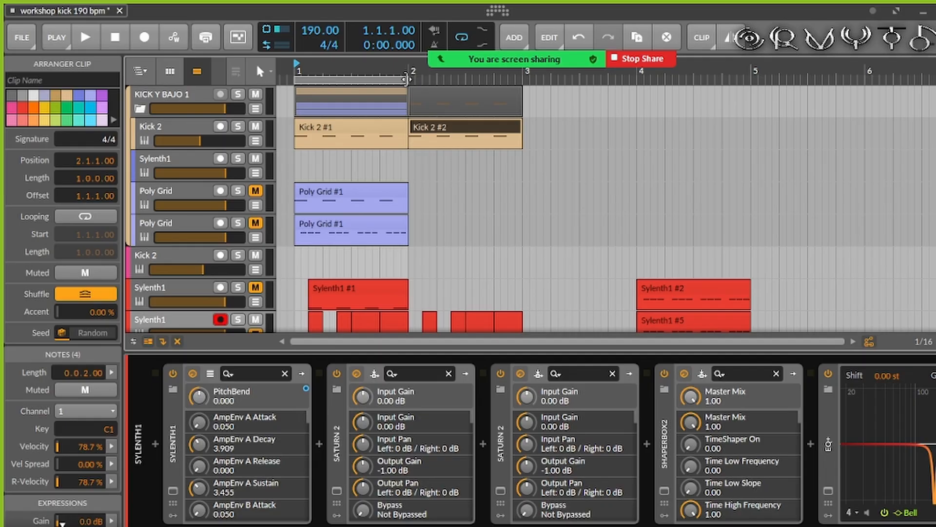
left_click_drag(405, 78, 527, 78)
key("space")
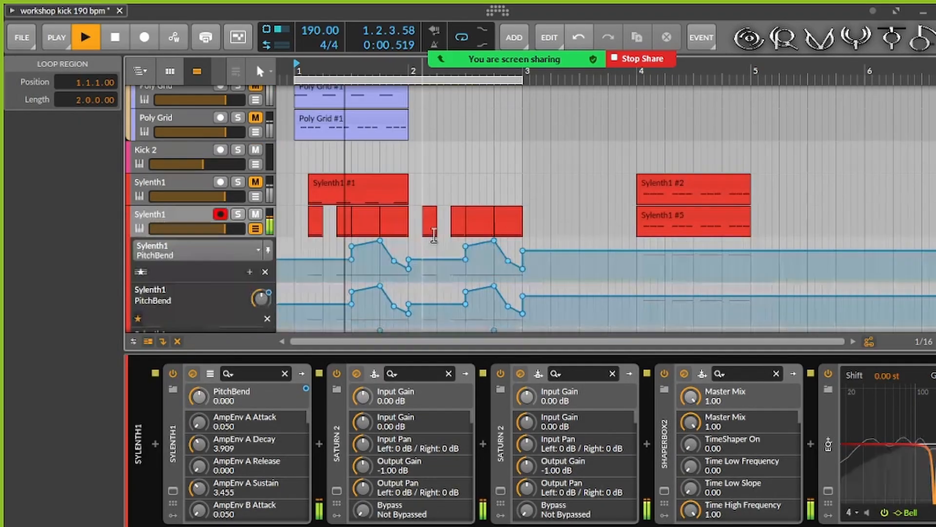
Step: Move the one-beat clip at 2.3.1.00 on the second Sylenth1 track, together with its automation, to 2.2.1.00
key("a")
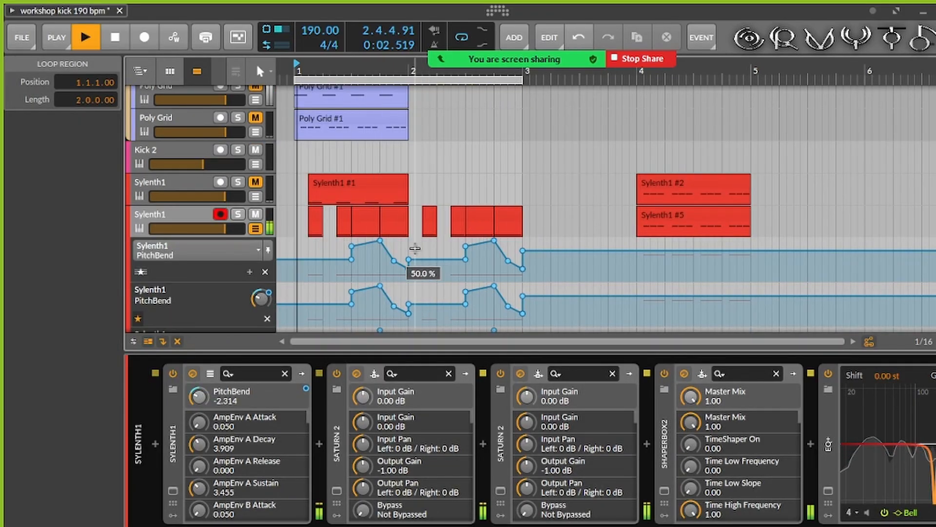
scroll(539, 225, "up", 3)
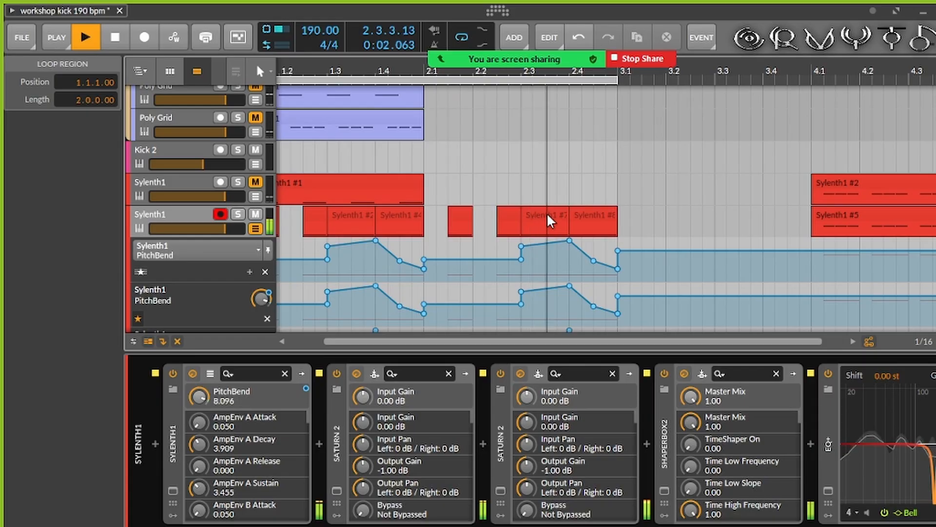
left_click_drag(546, 213, 501, 215)
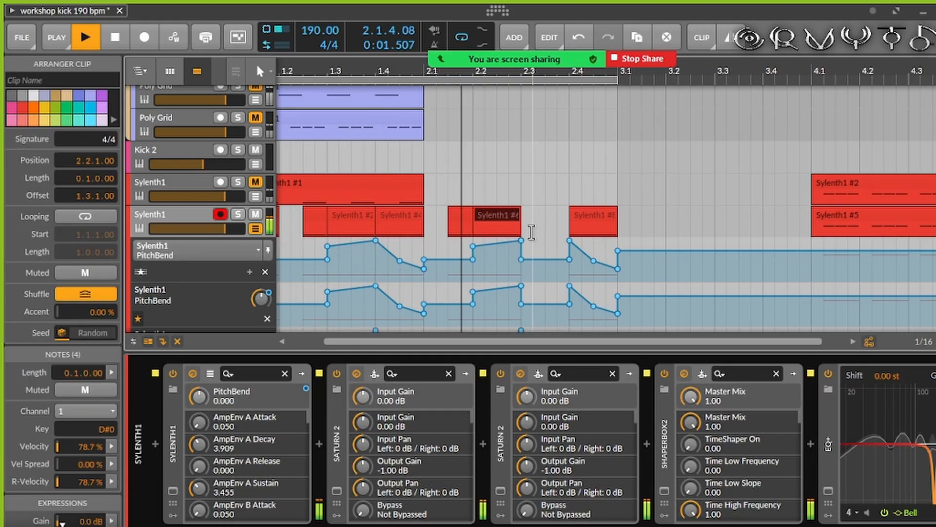
Step: Set PitchBend to 18% and Filter A Cutoff to 82% at 2.2.1.00, and lower the cutoff at 2.3.1.00 to 38%
scroll(483, 234, "down", 3)
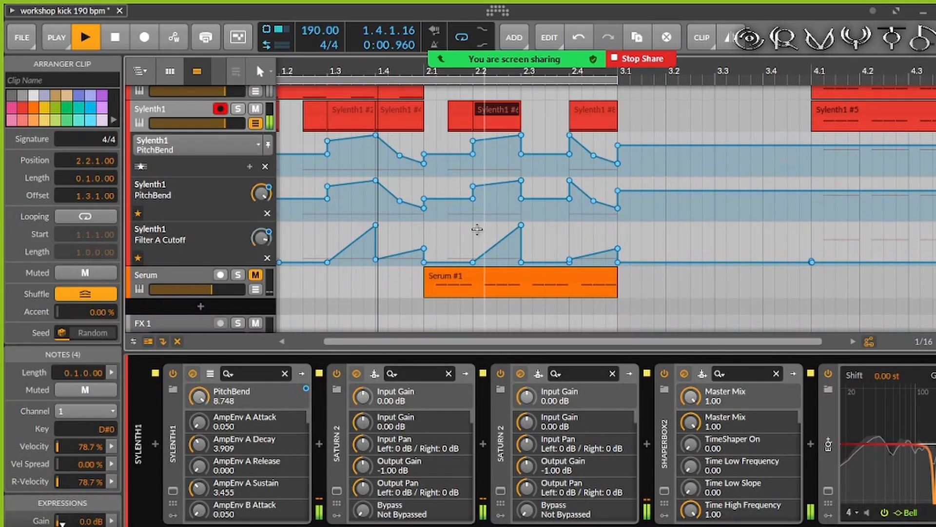
left_click_drag(474, 140, 473, 165)
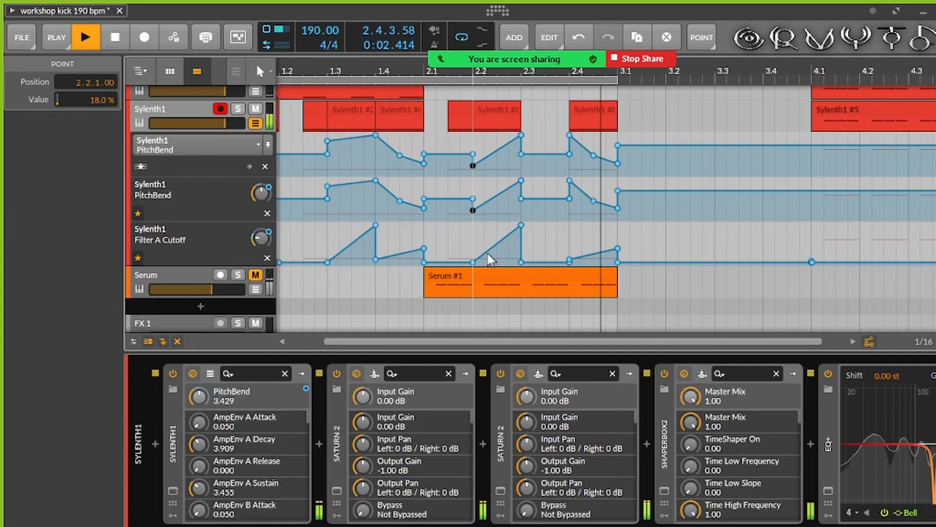
key("space")
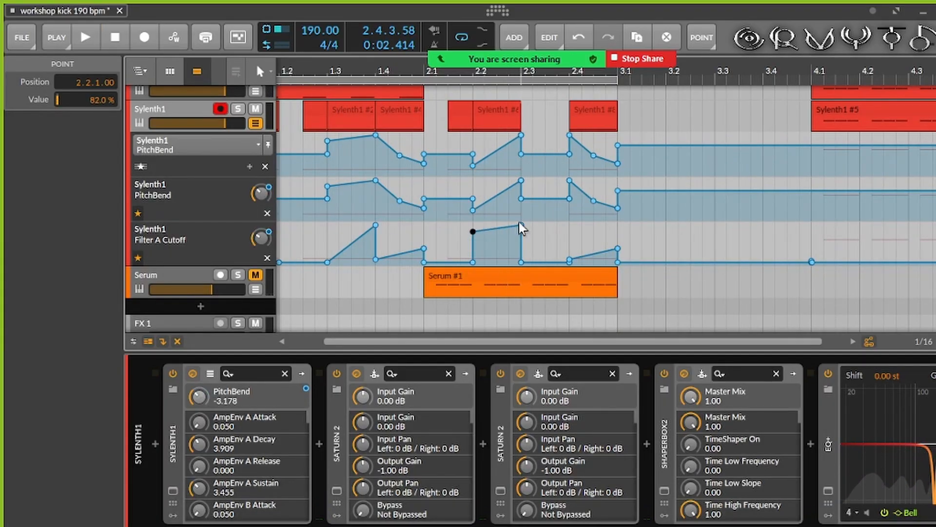
left_click_drag(520, 225, 521, 246)
Step: Play from the clip at 2.2.1.00 and reshape its PitchBend to start high and fall to 16% at 2.3.1.00
left_click(489, 107)
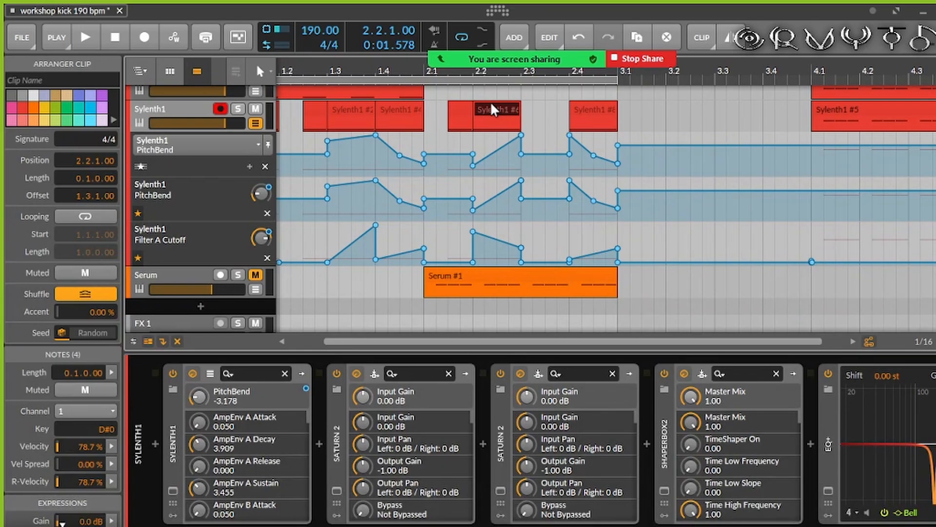
key("space")
key("space")
key("space")
key("space")
key("space")
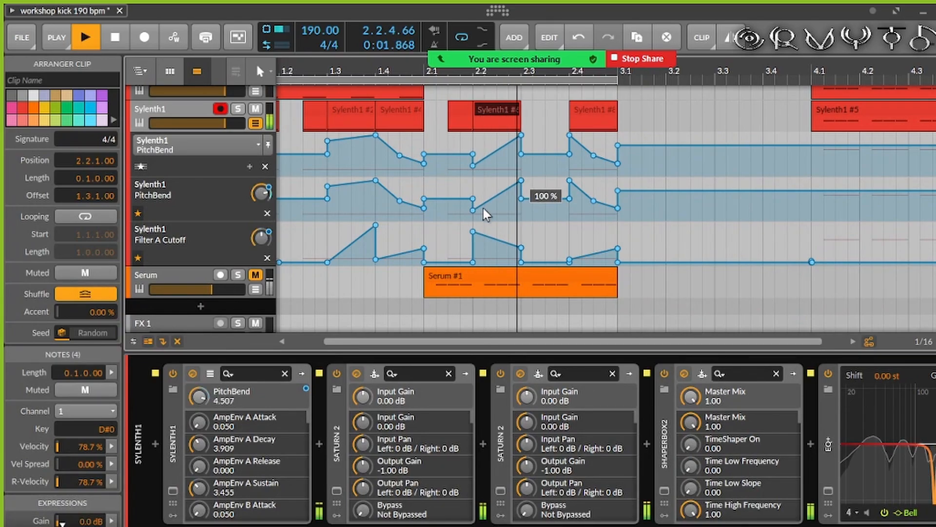
left_click_drag(472, 211, 521, 211)
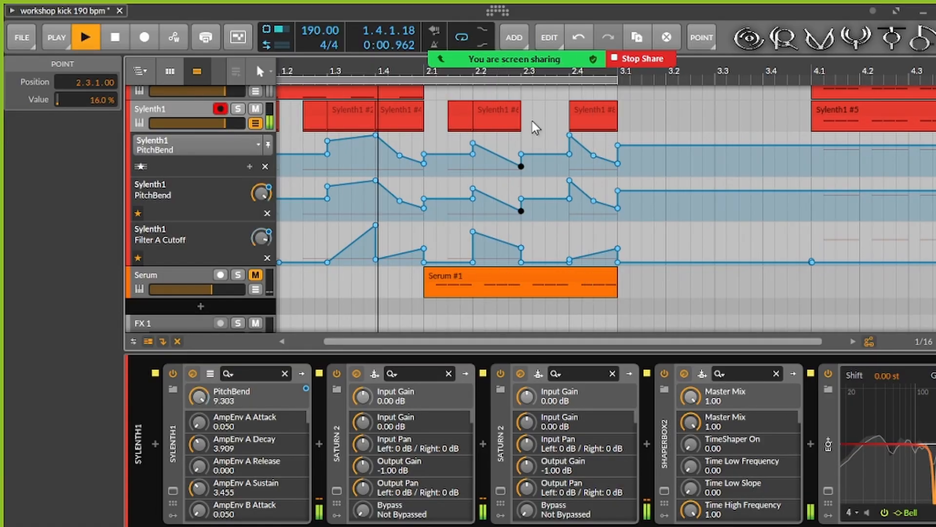
Step: Copy the short Sylenth1 clip at 2.1.3.00 to 2.3.3.00 on the same track
left_click(458, 107)
left_click(545, 121)
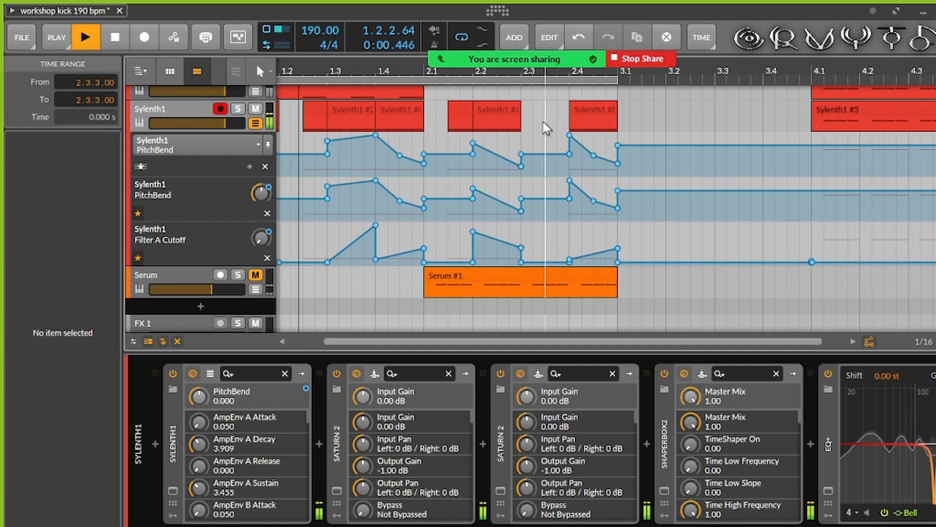
double_click(546, 127)
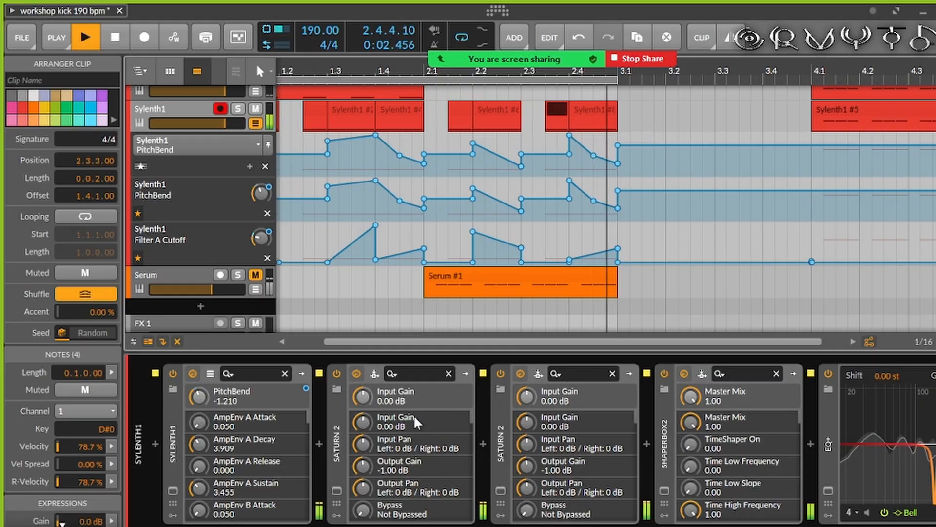
Step: Delete the last two PitchBend points up to 3.1.1.00 in the falling segment, and raise Filter A Cutoff to 100% at 2.4.1.00
mouse_move(569, 134)
left_mouse_down()
mouse_move(569, 151)
mouse_move(570, 135)
left_mouse_up()
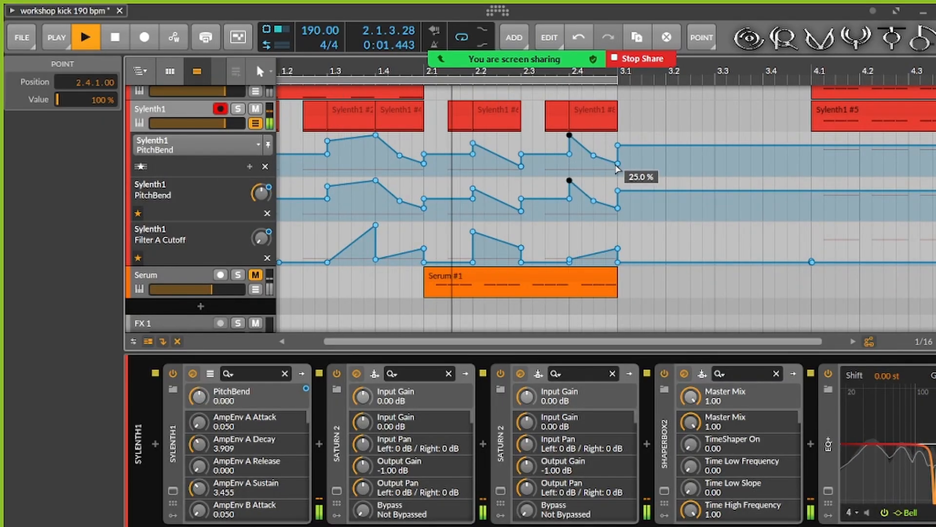
double_click(617, 163)
double_click(594, 155)
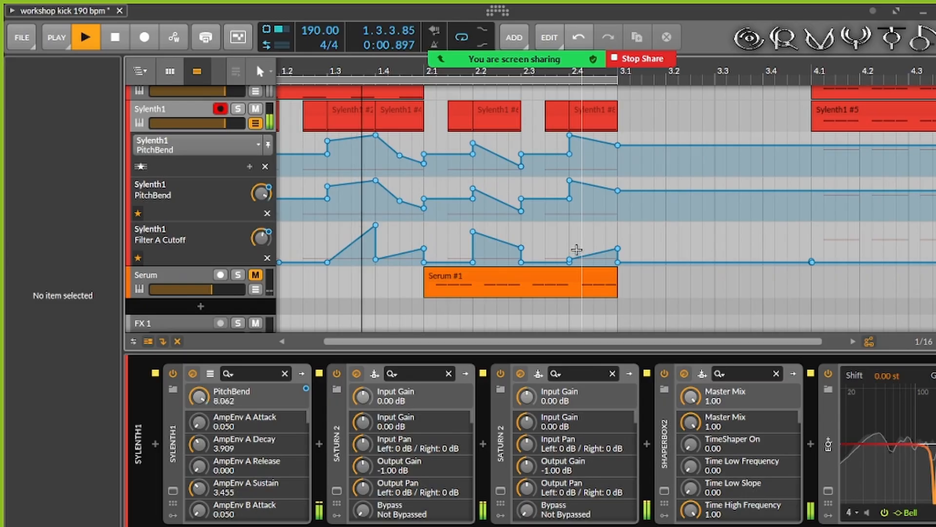
left_click_drag(570, 260, 569, 224)
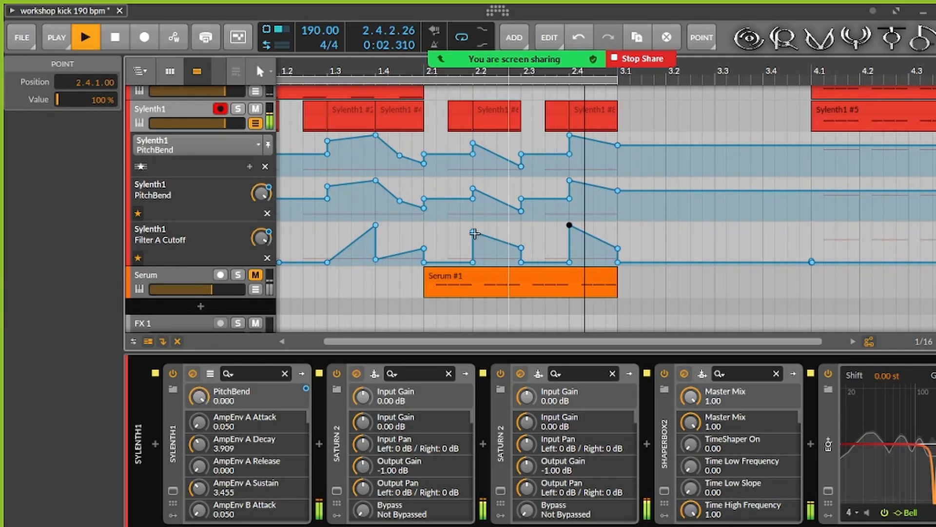
Step: Shape Filter A Cutoff as a curved rise from 8.02% at 2.2.1.00 to 100% at 2.3.1.00
left_click_drag(477, 232, 476, 239)
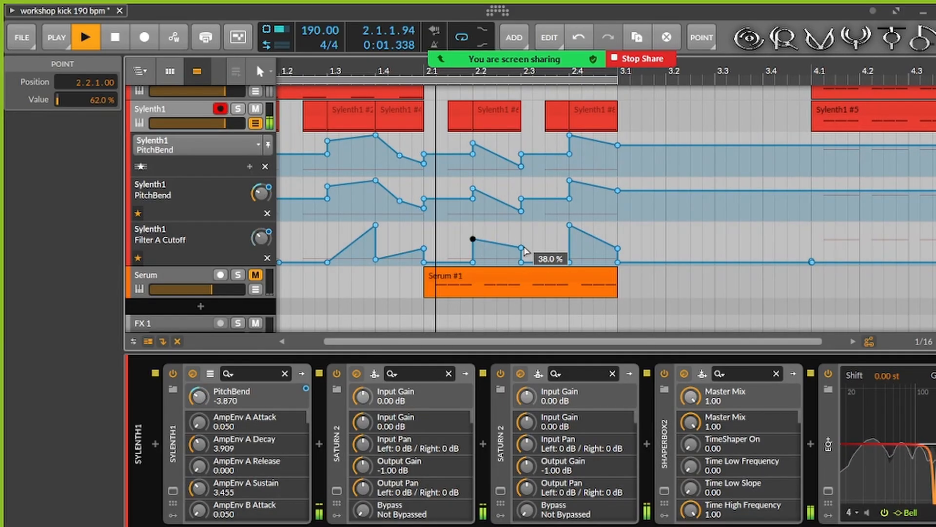
left_click_drag(521, 248, 521, 227)
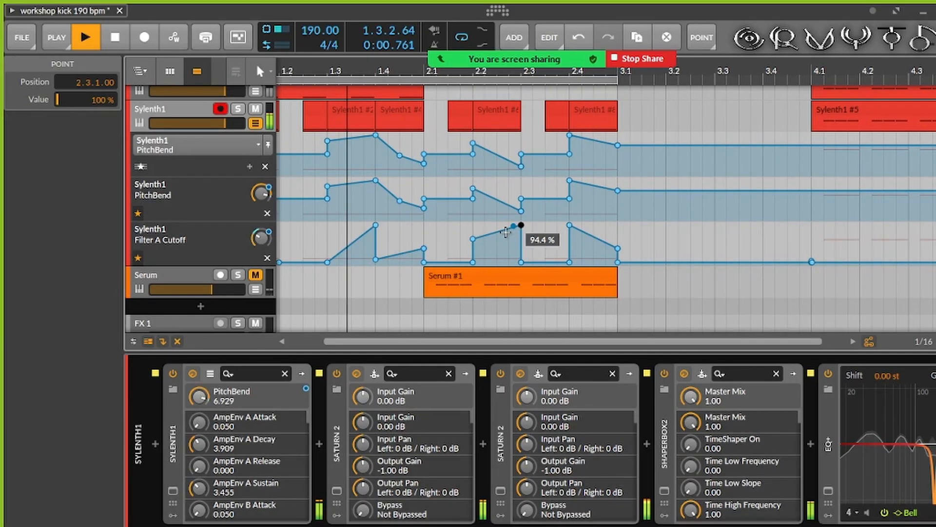
key("super")
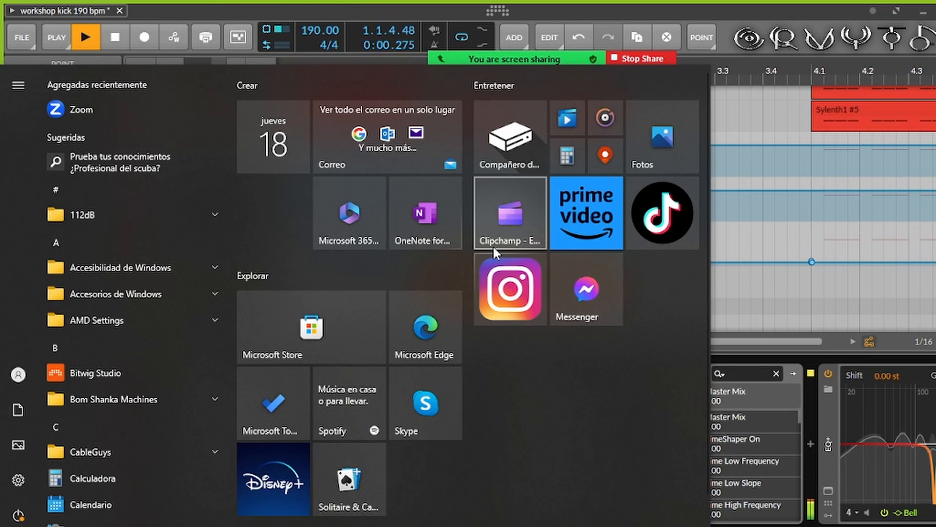
key("super")
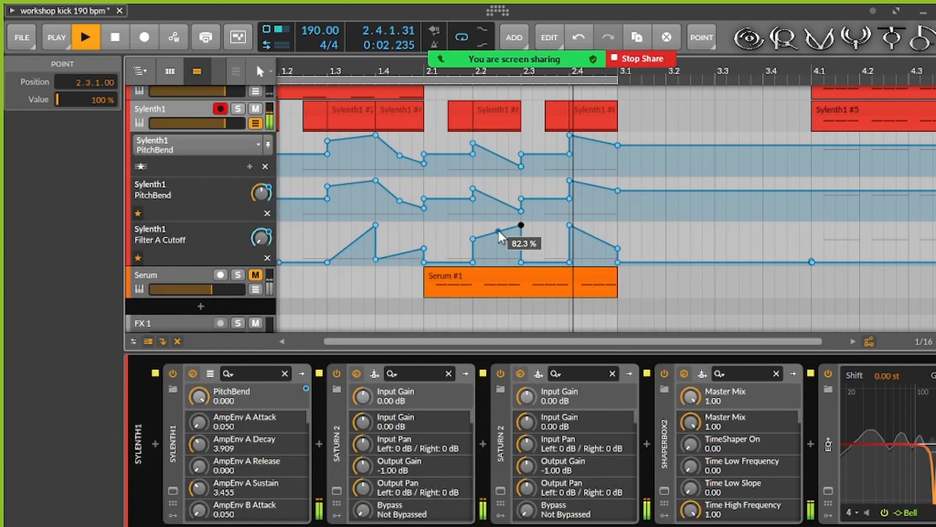
left_click_drag(498, 232, 472, 260)
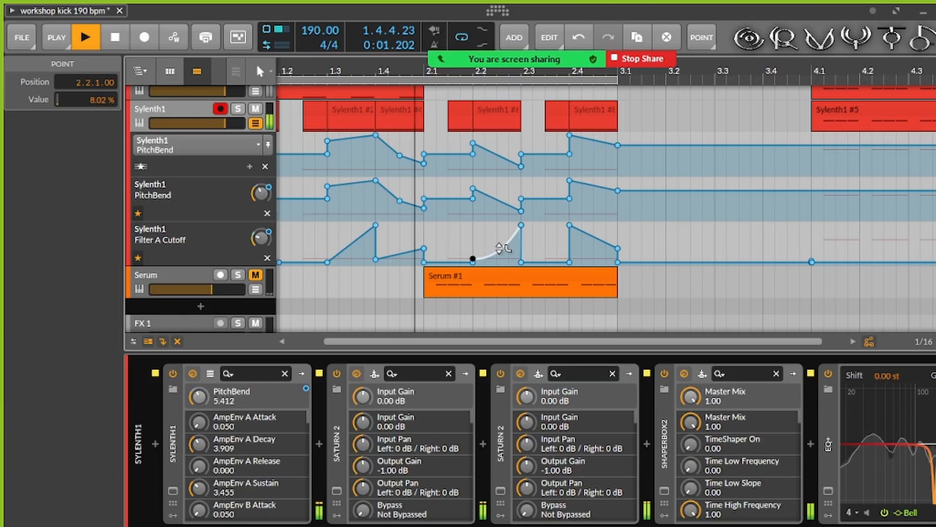
Step: Curve Filter A Cutoff downward from 2.4.1.00 to 3.1.1.00 and ramp PitchBend up to 100% at 3.1.1.00
double_click(617, 246)
mouse_move(598, 250)
left_mouse_down()
mouse_move(596, 266)
mouse_move(590, 229)
mouse_move(586, 244)
left_mouse_up()
left_click_drag(571, 184, 642, 178)
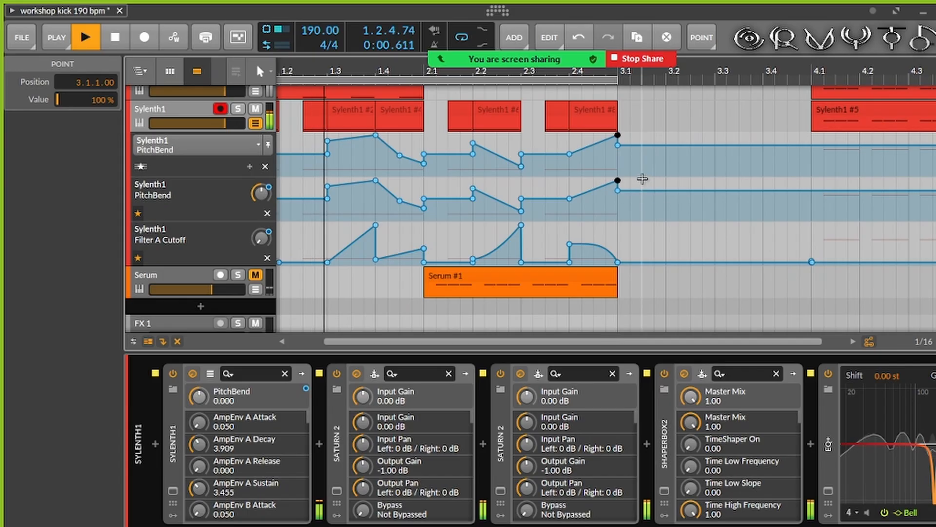
Step: Stop playback, replay the two-bar pattern from the start, and hide the second Sylenth1 track's automation lanes
key("space")
left_click_drag(376, 72, 540, 73)
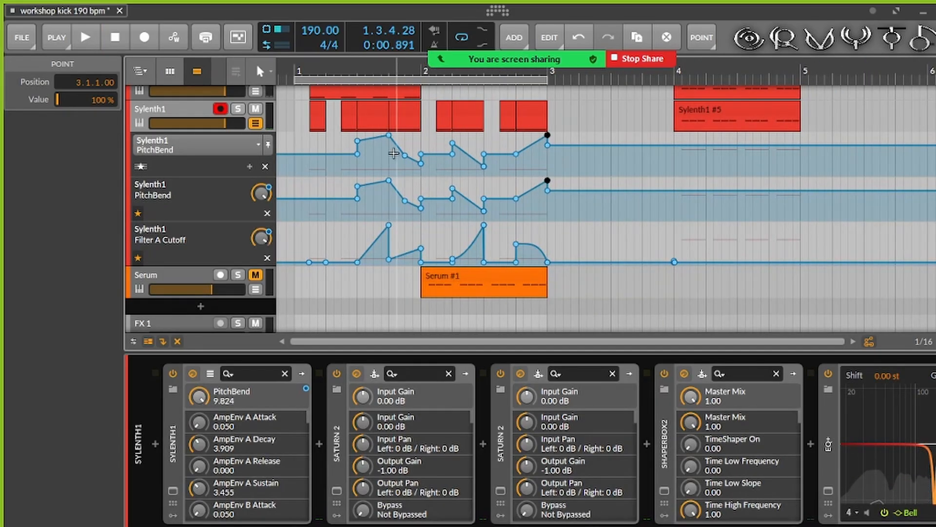
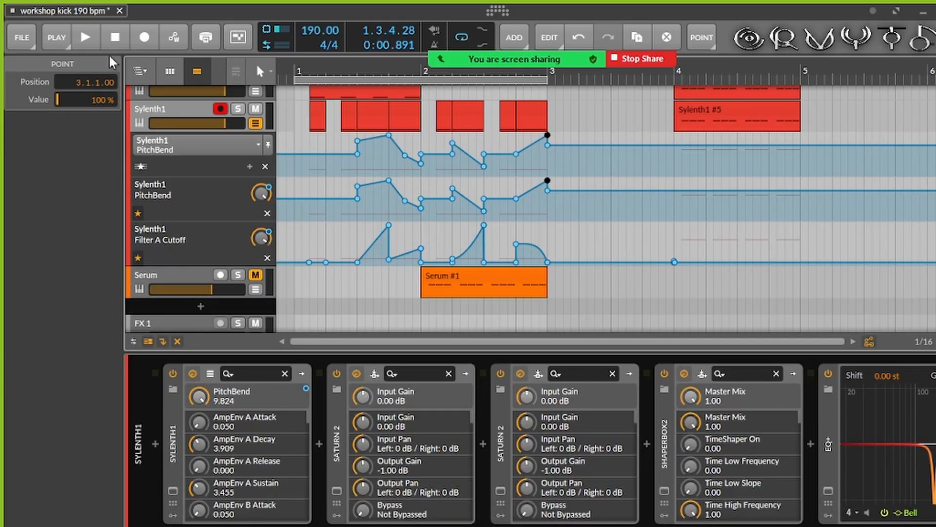
key("space")
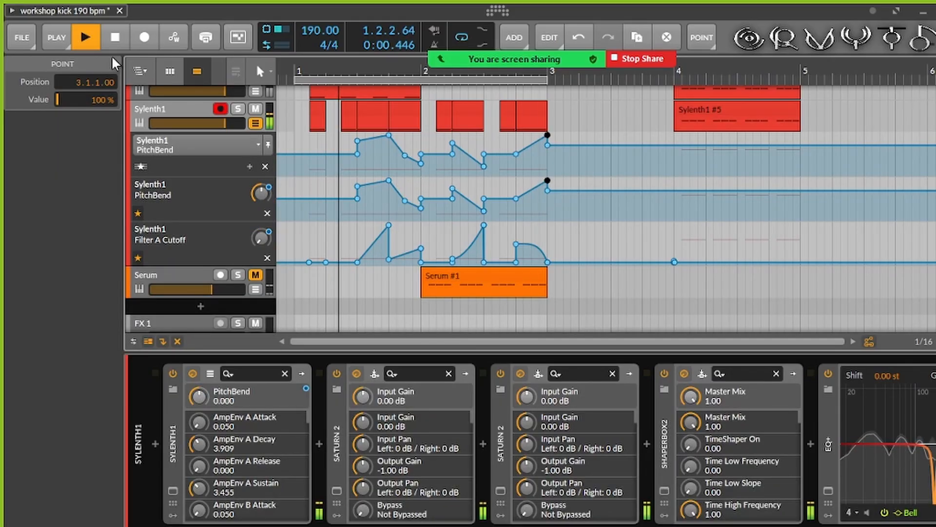
key("space")
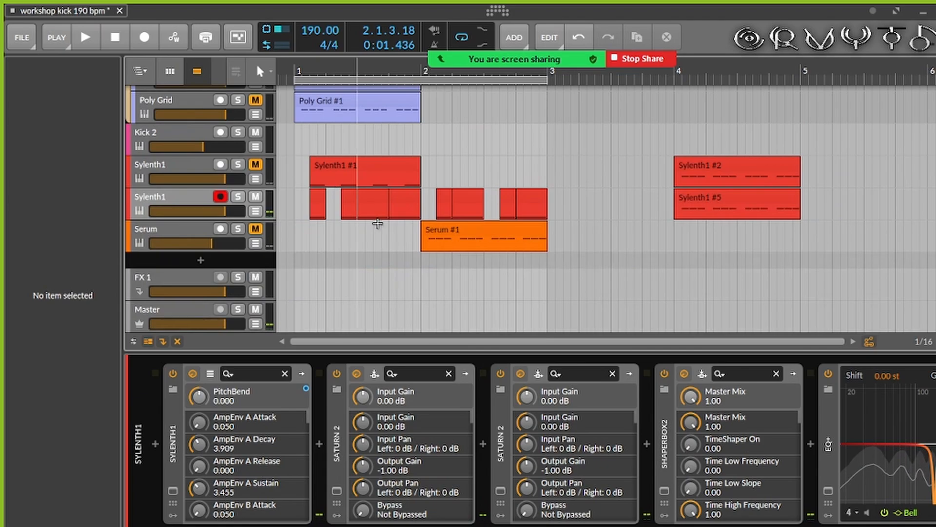
left_click(255, 121)
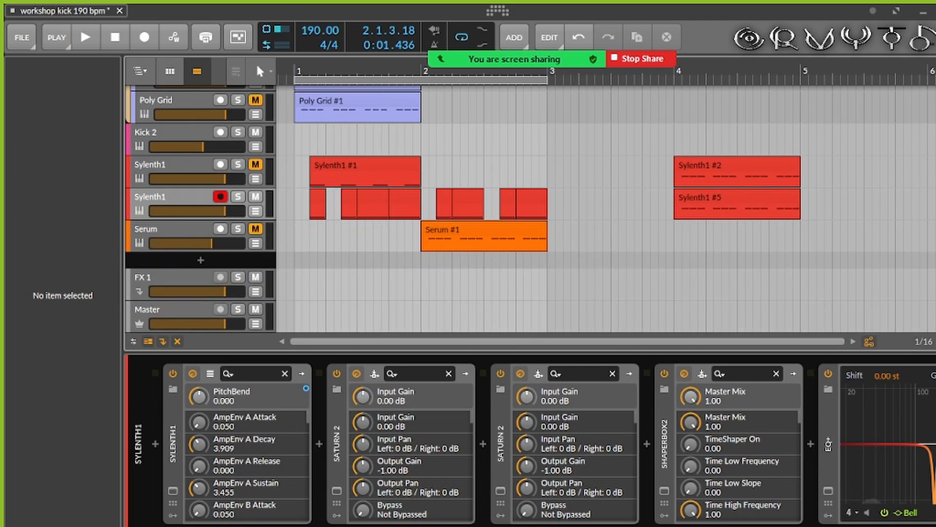
Step: Open the sample browser and show the SNARES-RIMS folder in the Thomas Penton samples
key("b")
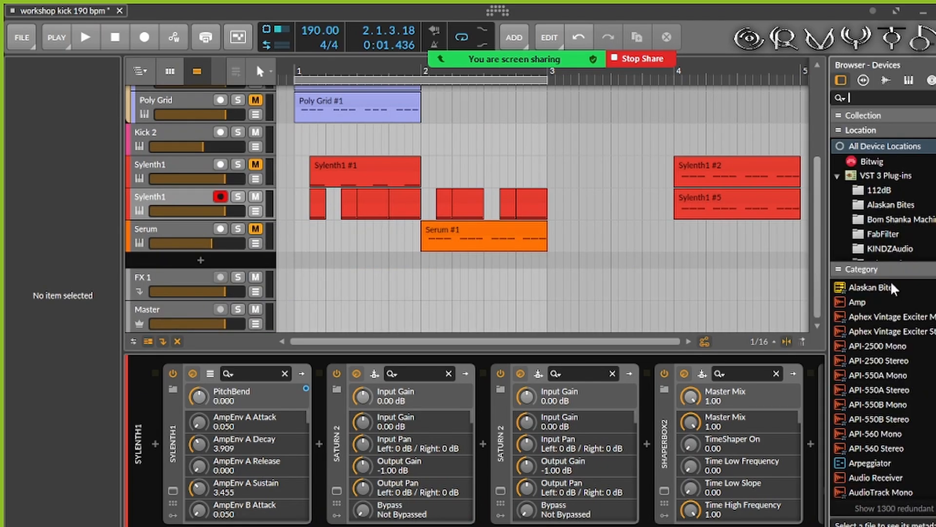
left_click(885, 81)
scroll(902, 195, "down", 5)
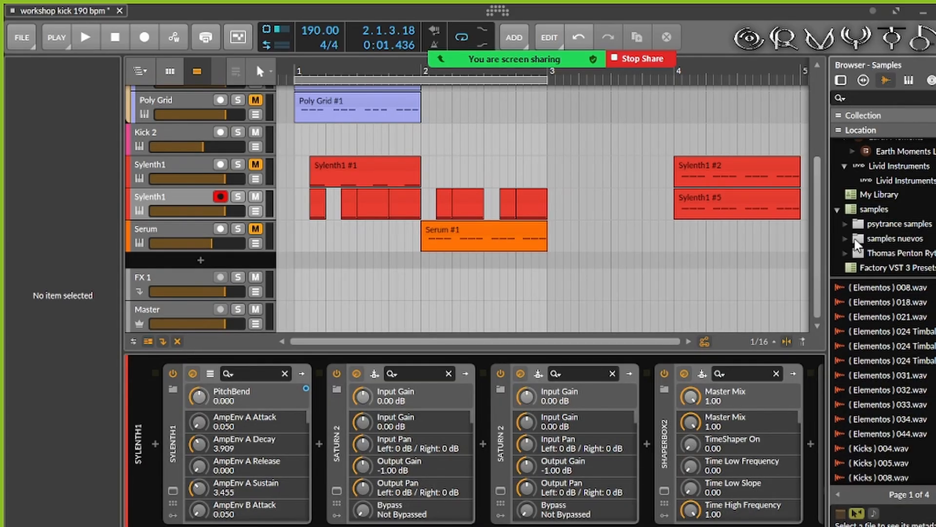
left_click(842, 251)
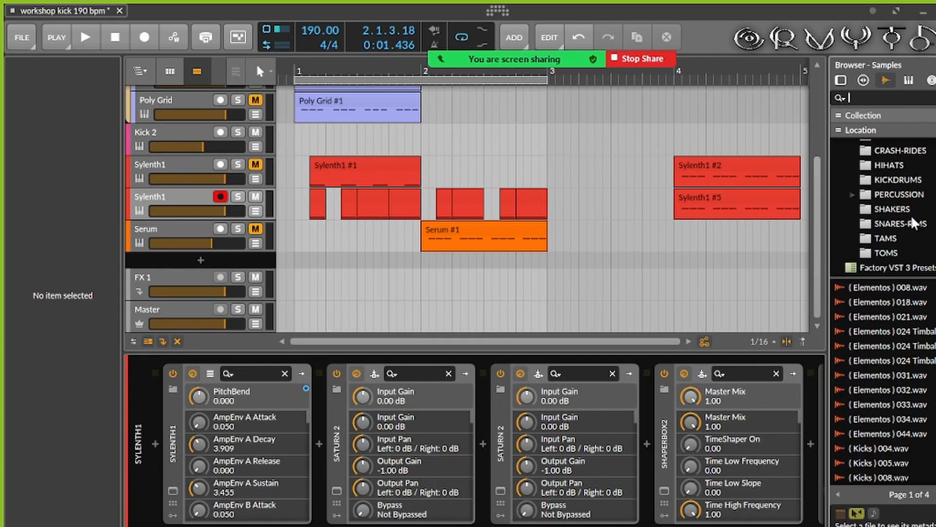
left_click(899, 209)
left_click(893, 226)
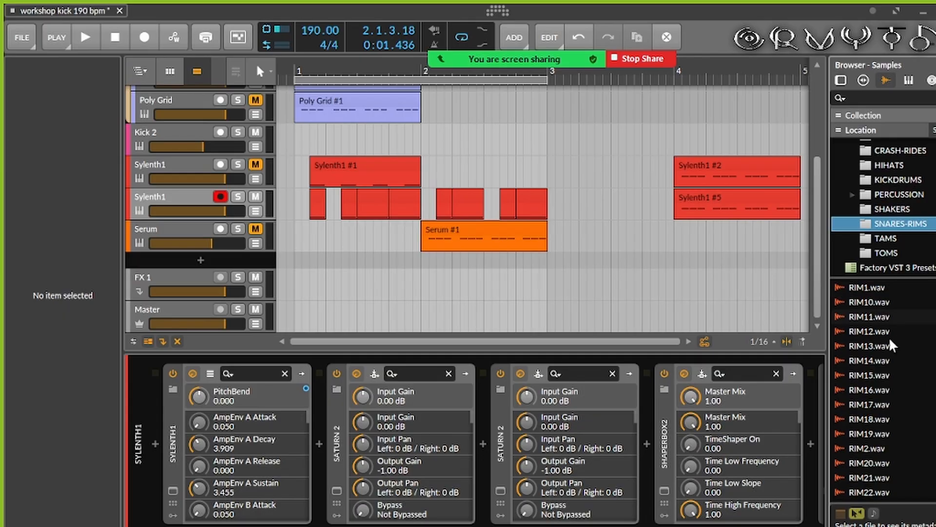
Step: Audition snare samples in the SNARES-RIMS folder, including SNARE129.wav, SNARE149.wav and SNARE175.wav
scroll(879, 379, "down", 10)
left_click(880, 393)
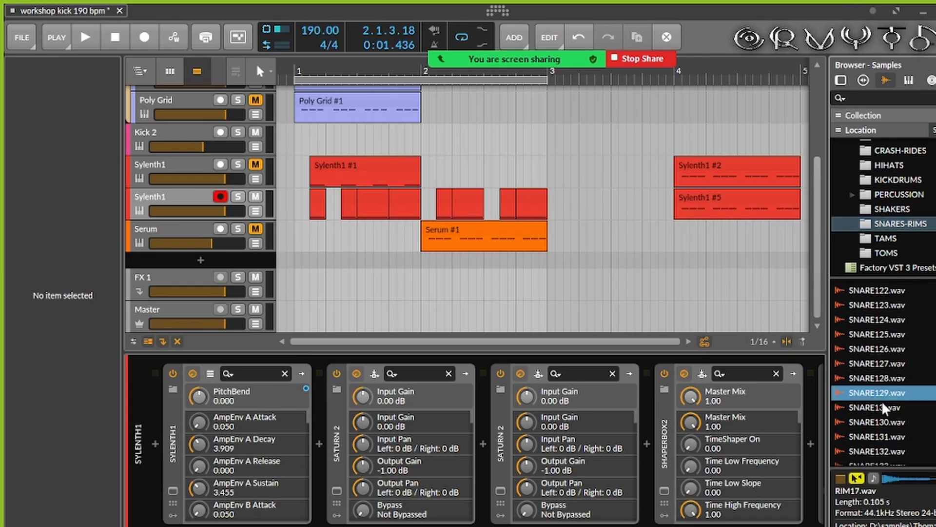
scroll(882, 400, "down", 5)
left_click(885, 435)
scroll(884, 428, "down", 7)
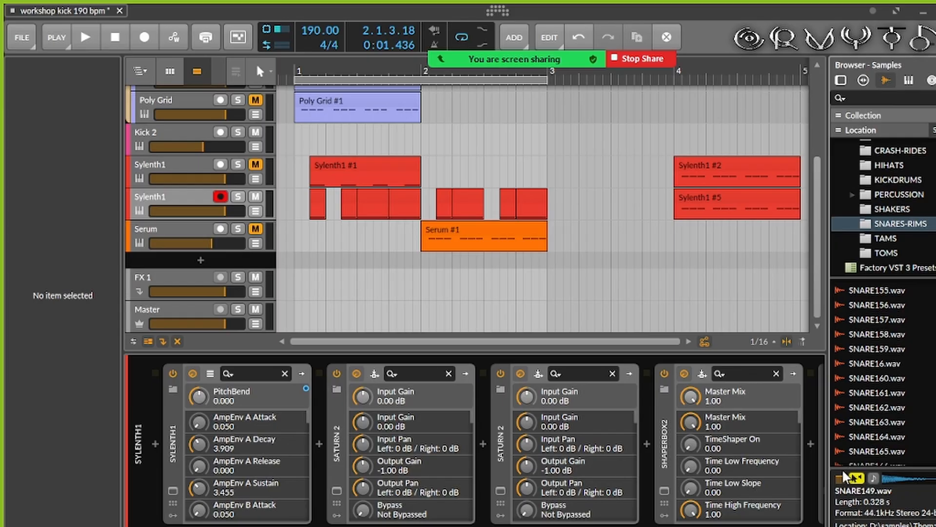
scroll(886, 371, "down", 5)
left_click(883, 402)
scroll(882, 402, "down", 2)
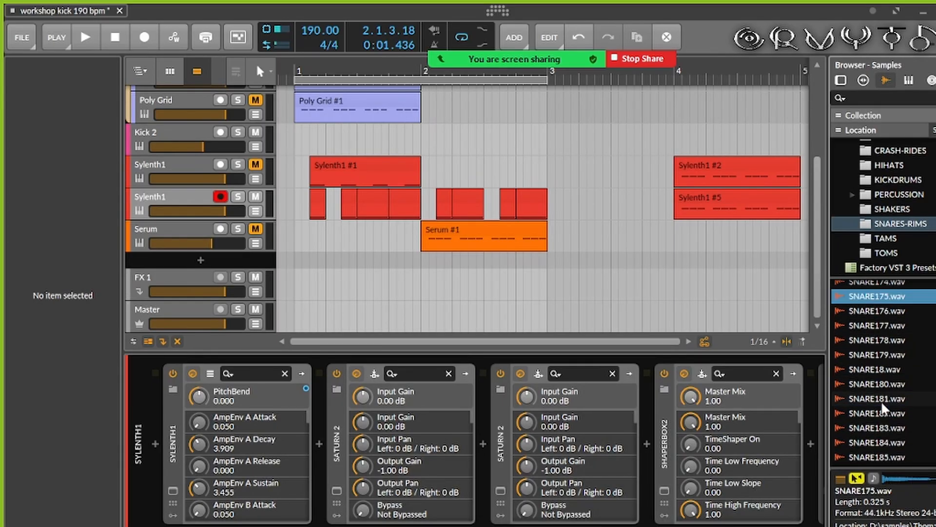
Step: Add SNARE181.wav to a new track at 1.1.3.00 and shorten its clip to match the first short Sylenth1 clip
left_click(882, 400)
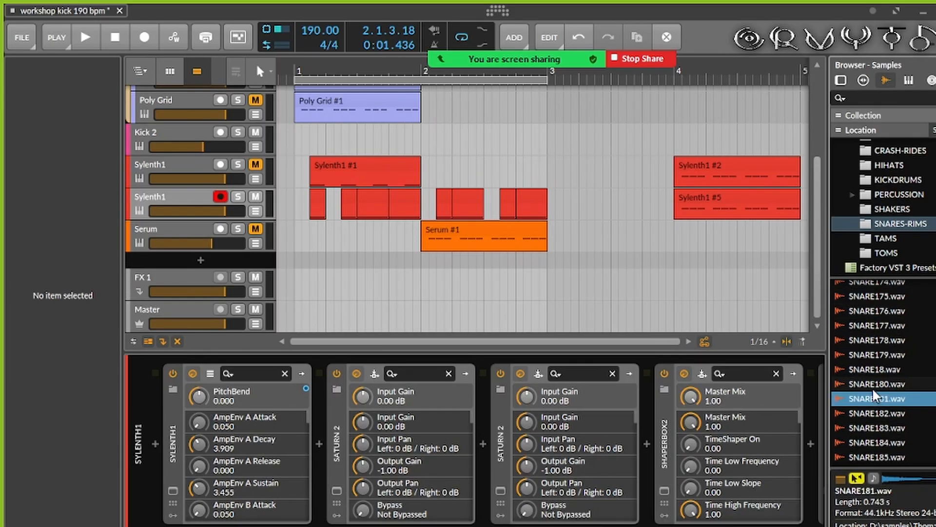
left_click_drag(604, 333, 319, 264)
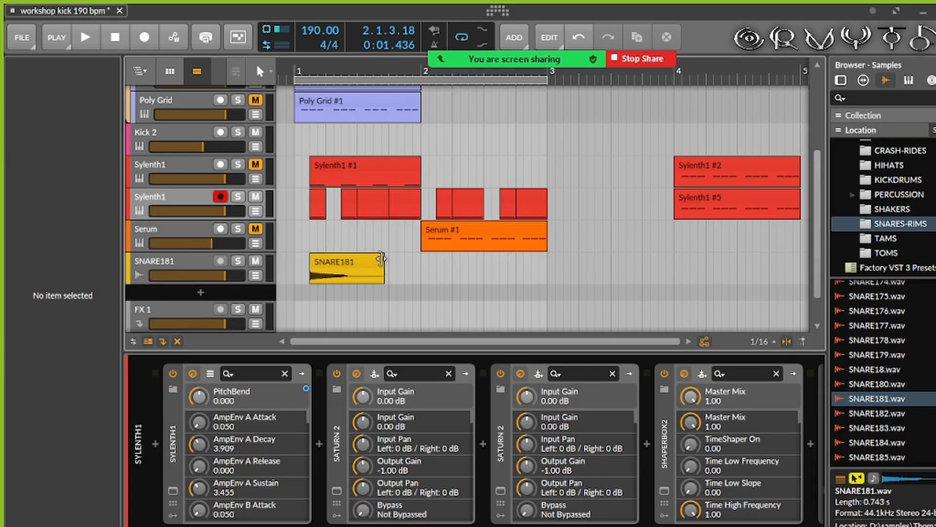
left_click_drag(381, 259, 324, 263)
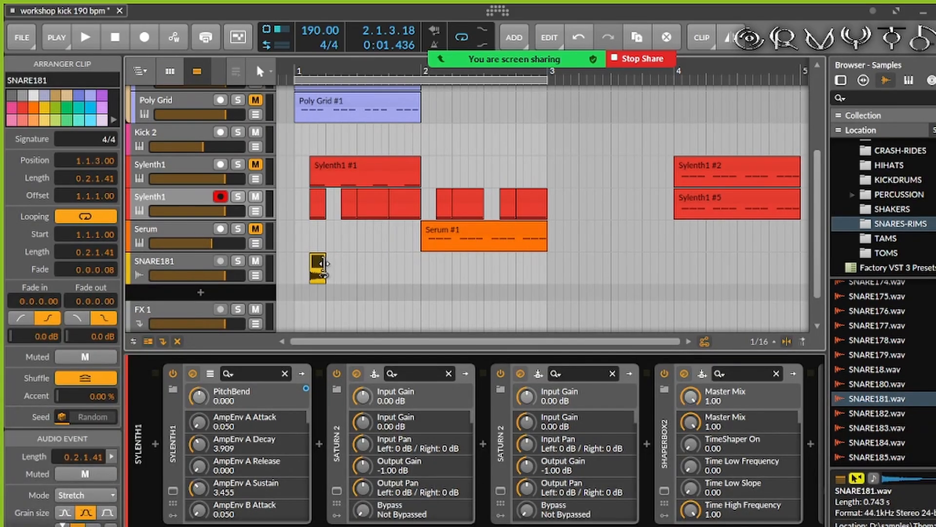
Step: Duplicate the SNARE181 track's first beat three times to fill bar 1, and play the pattern from the start
scroll(322, 264, "up", 3)
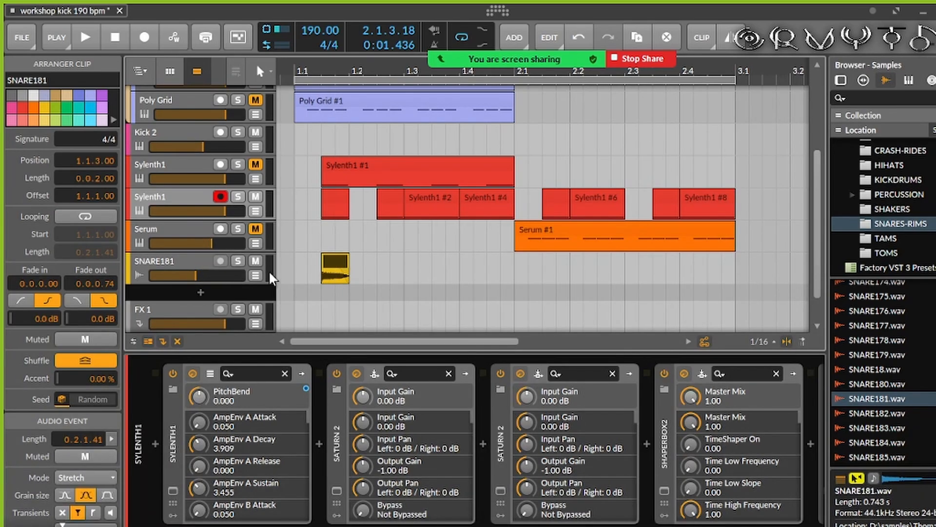
left_click_drag(295, 269, 343, 269)
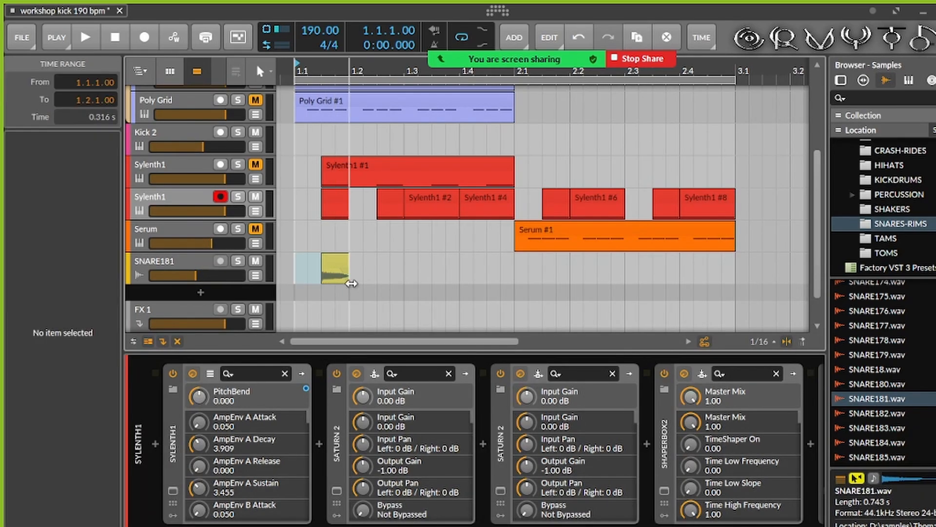
key("super")
key("super")
key("ctrl+d")
key("ctrl+d")
key("ctrl+d")
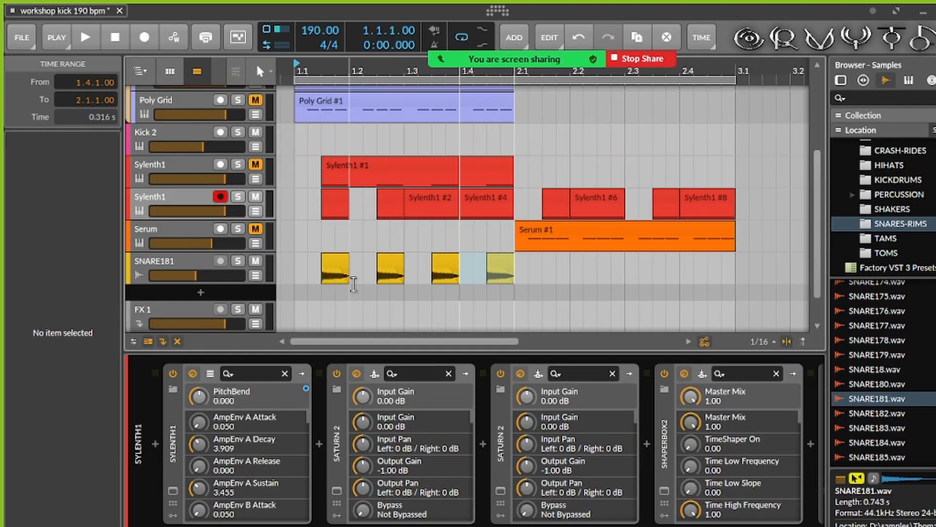
left_click(297, 294)
key("space")
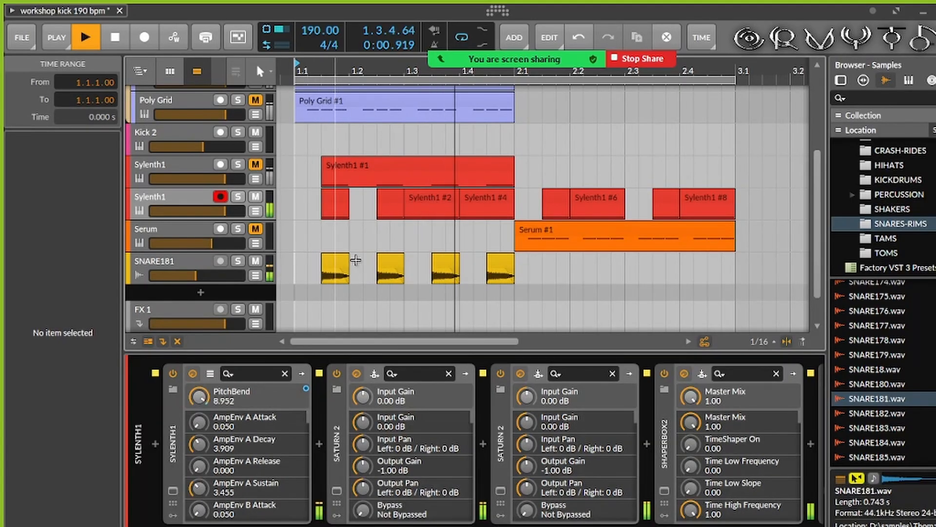
Step: Move the first snare clip to 1.2.1.00, delete the second one, and lengthen the moved clip to one beat
left_click_drag(333, 261, 361, 261)
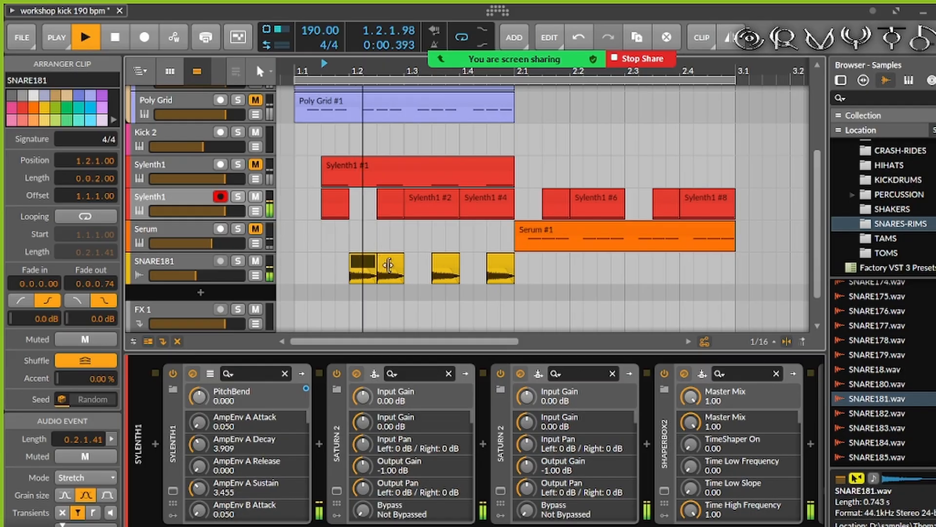
key("space")
left_click(396, 262)
key("Delete")
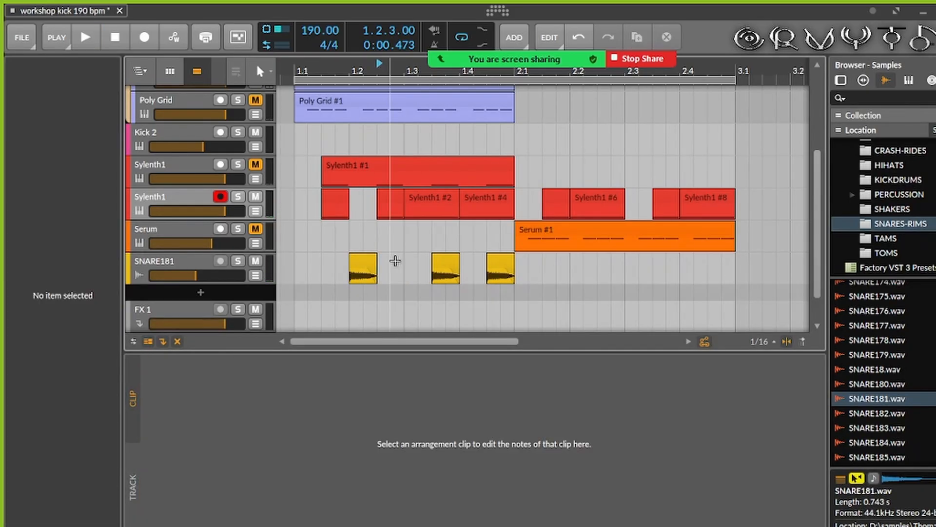
left_click(376, 253)
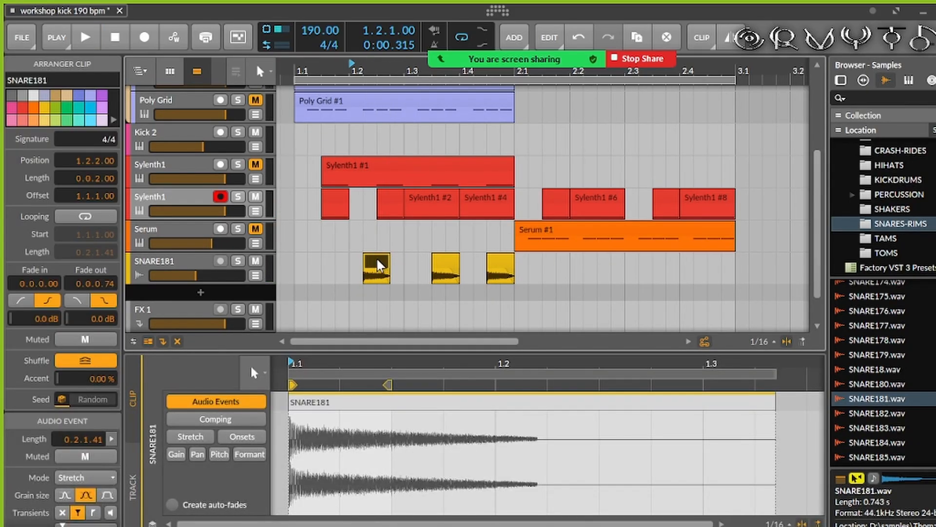
left_click_drag(383, 256, 404, 255)
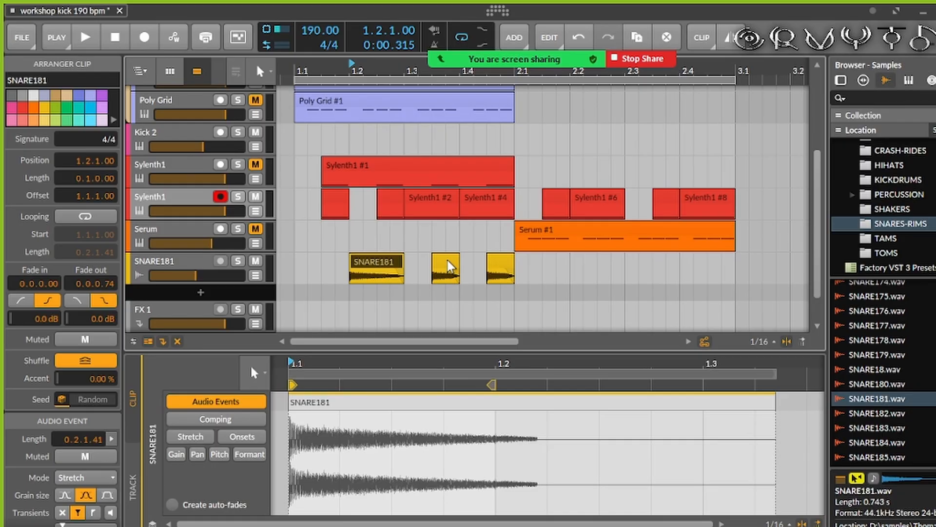
Step: Move the snare clip in beat 3 to 1.4.1.00, extend it to one beat over the last clip, and start playback
left_click(452, 265)
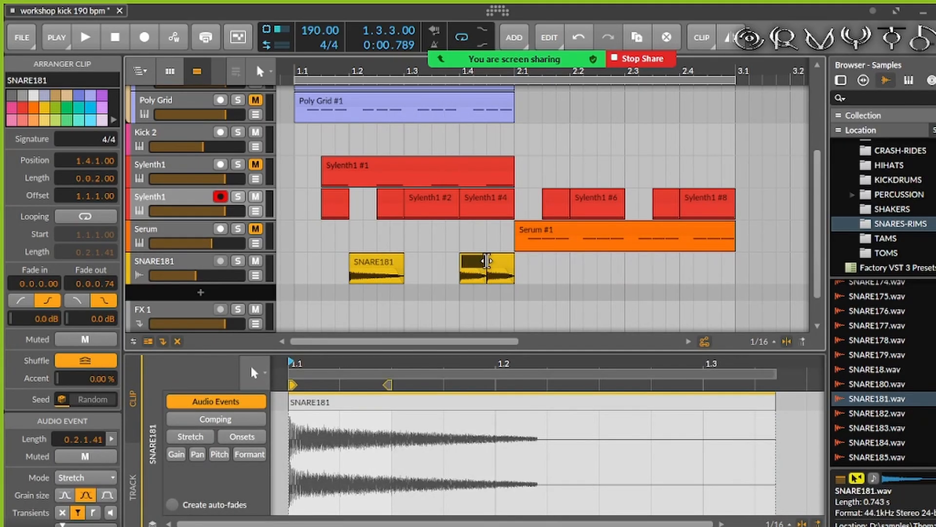
left_click_drag(494, 254, 494, 254)
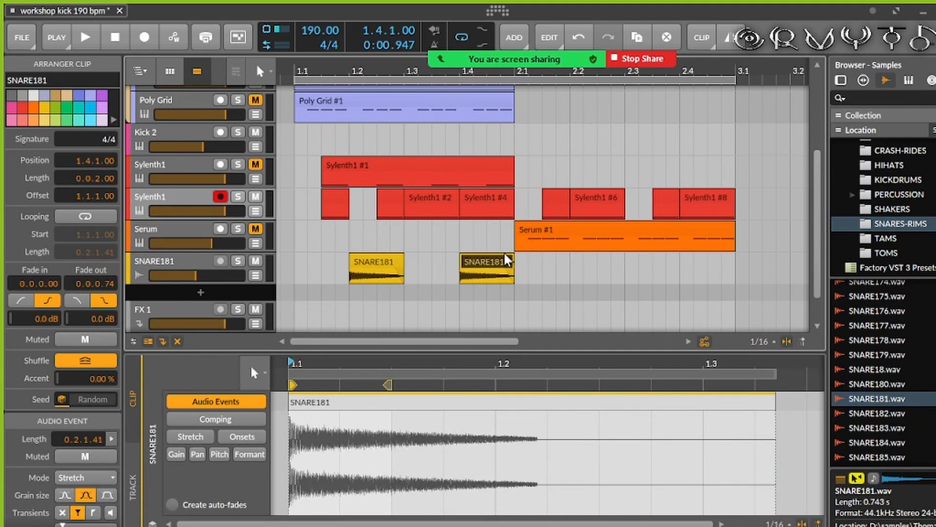
key("space")
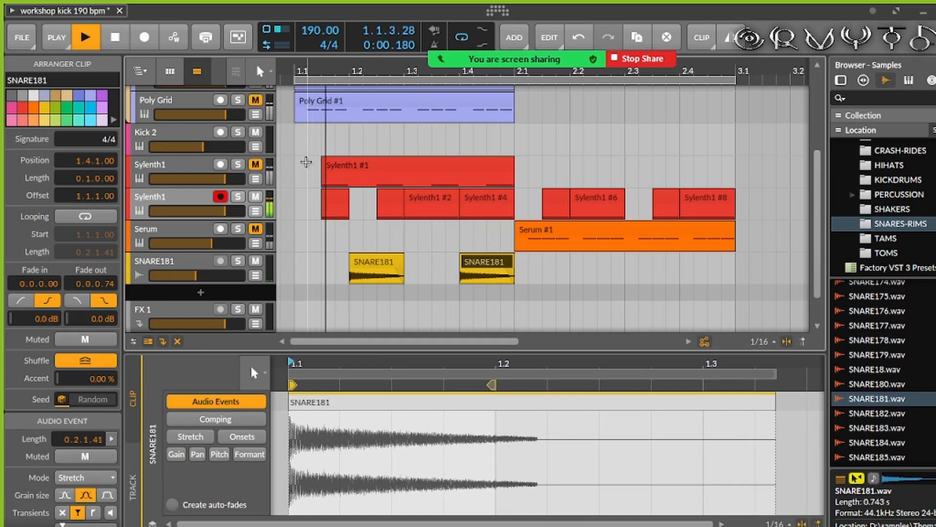
Step: Duplicate bar 1 of the SNARE181 track into bar 2
left_click_drag(298, 271, 516, 279)
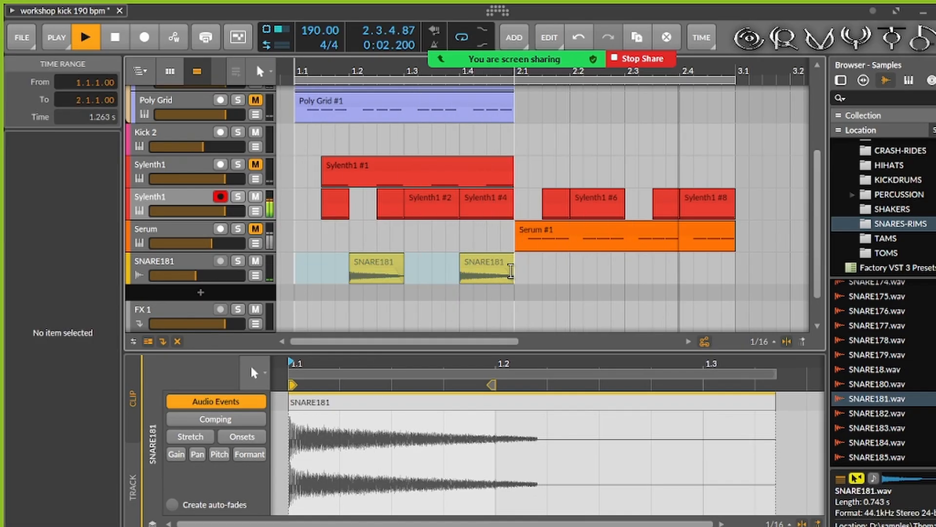
key("ctrl+d")
left_click(529, 289)
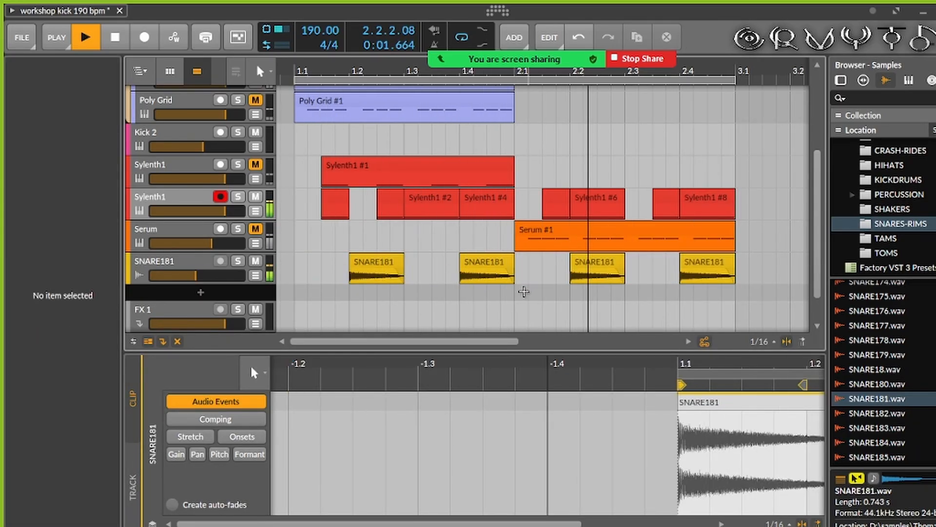
Step: Add an EQ+ to the SNARE181 track and set band 1 to Low-cut 8 at 724 Hz with a Q of 0.88
left_click(204, 271)
key("d")
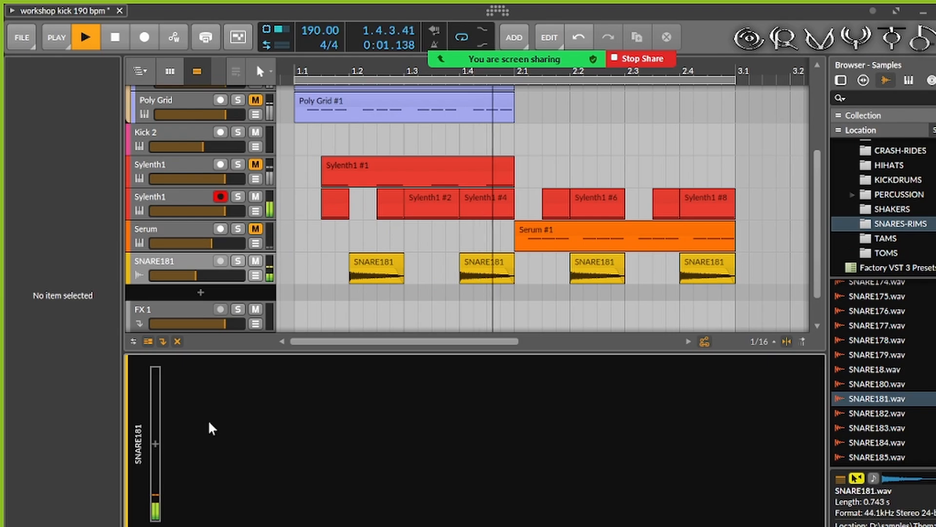
left_click(155, 443)
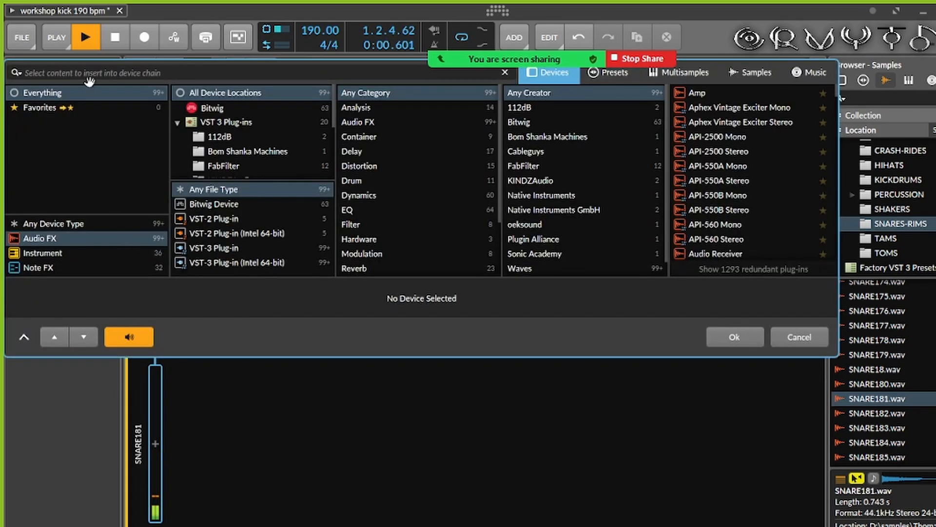
type("eq")
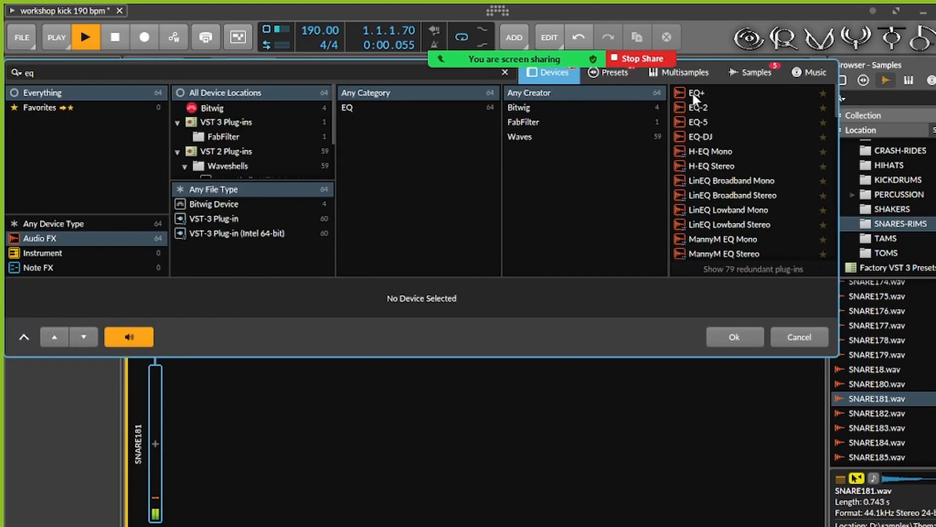
double_click(695, 97)
right_click(318, 442)
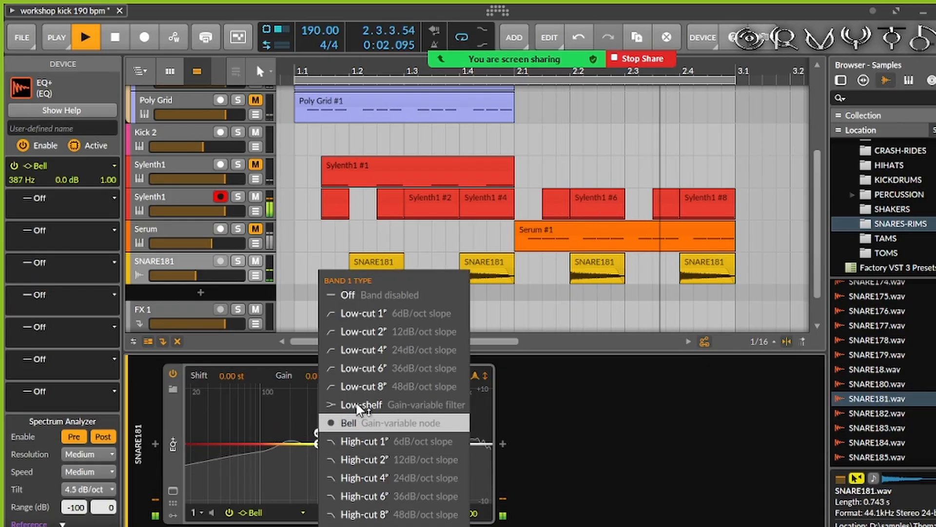
left_click(361, 386)
left_click_drag(317, 442, 345, 450)
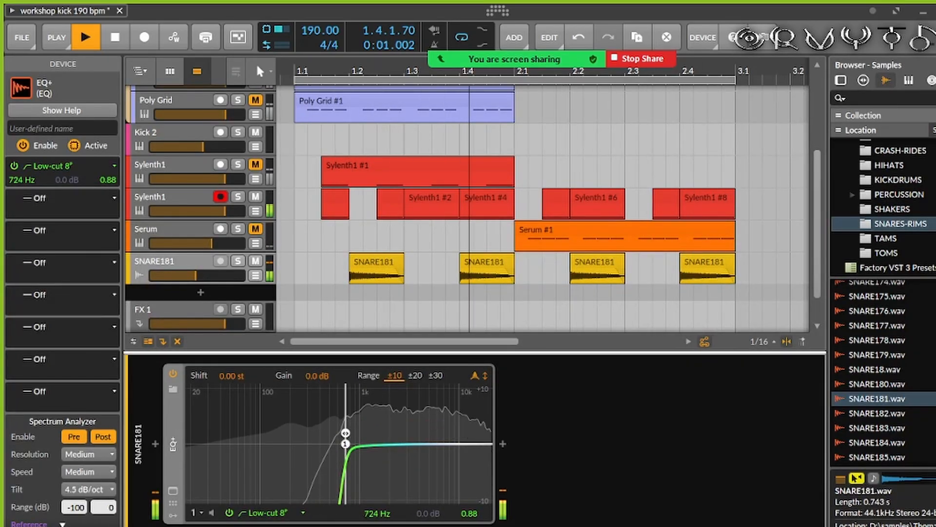
Step: Hide the device chain, lower the SNARE181 track's volume slightly, and stop playback
key("d")
scroll(345, 443, "up", 3)
scroll(345, 443, "down", 5)
left_click_drag(196, 398, 188, 398)
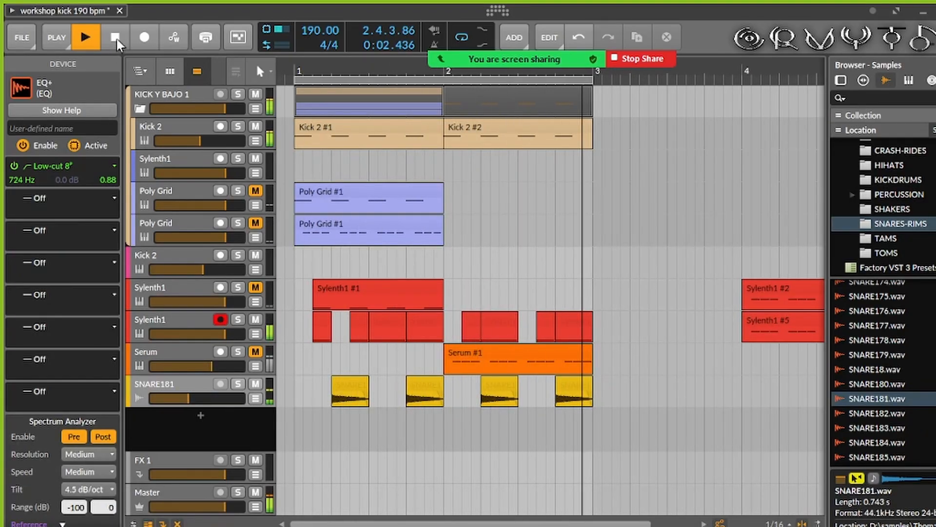
left_click(115, 37)
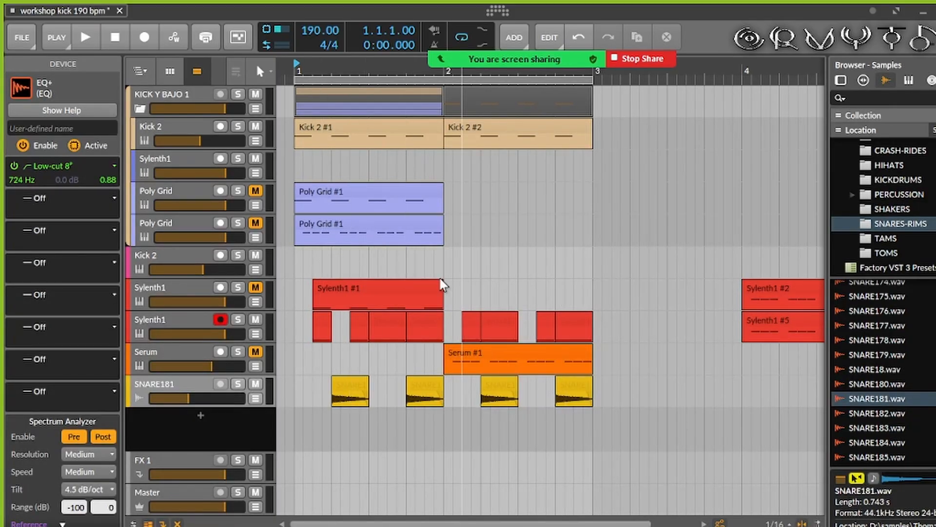
Step: Delete the first Sylenth1 track's bar 1 clip, split Sylenth1 #2 at 4.2.1.00, and place its first beat at 1.1.1.00
left_click(373, 287)
key("Delete")
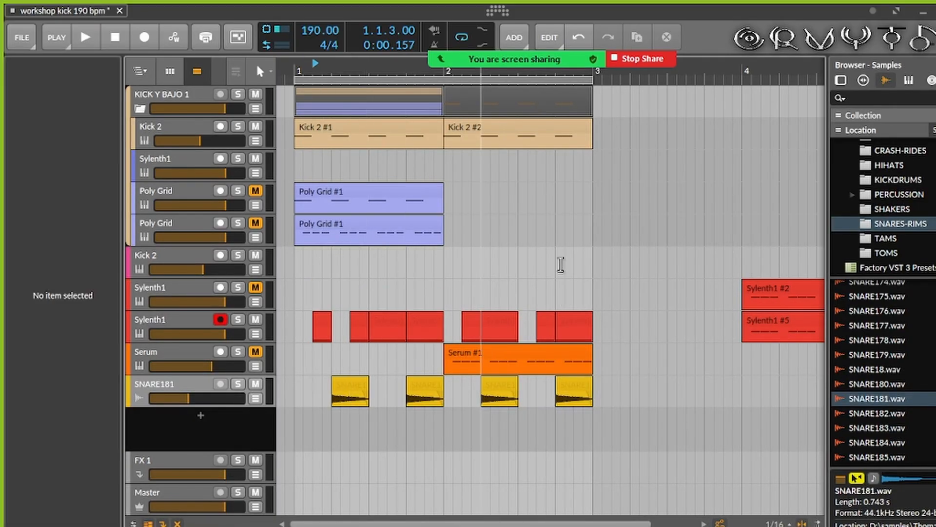
left_click(779, 303)
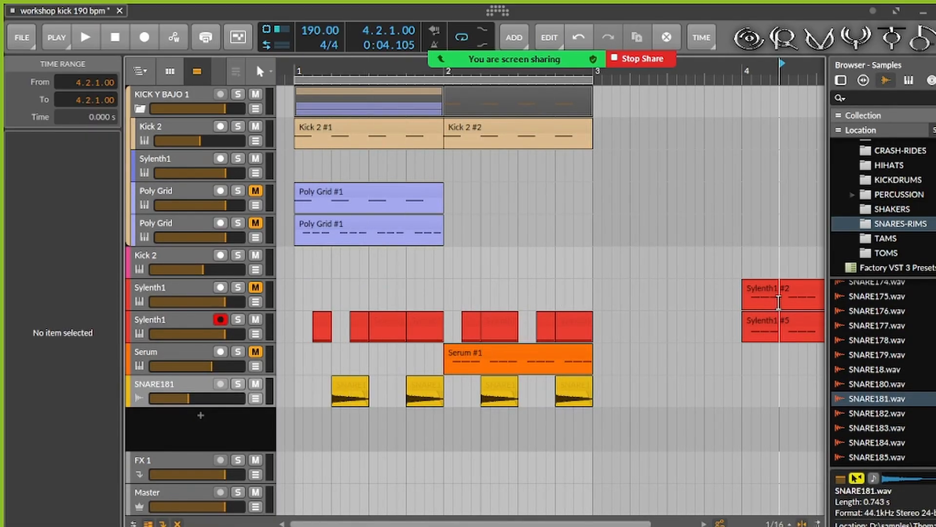
key("ctrl+e")
left_click_drag(768, 286, 321, 294)
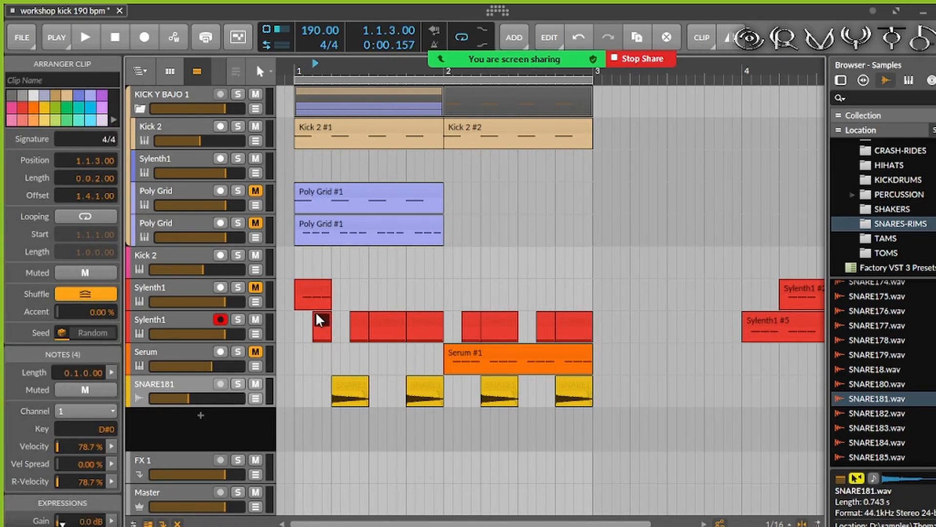
Step: Delete the second Sylenth1 track's short clip at 1.1.3.00, unmute the first Sylenth1 track, and play from the start
key("Delete")
key("space")
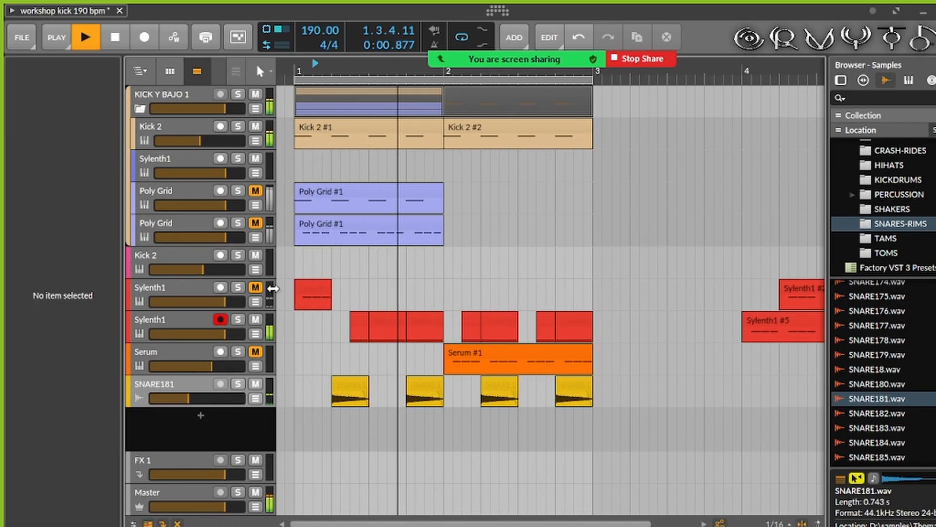
key("space")
key("space")
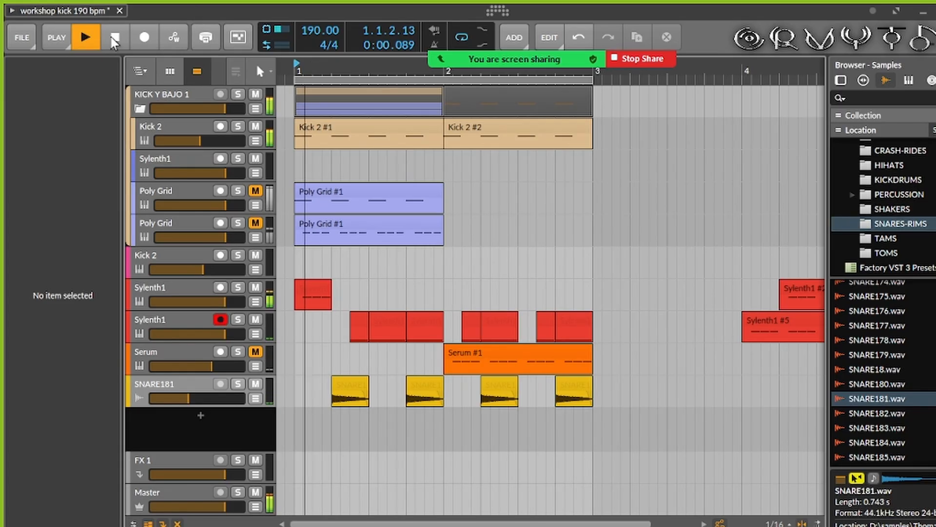
Step: Shorten all D#1 notes in the first Sylenth1 track's opening clip to 0.0.0.75 and play the pattern
double_click(317, 286)
key("space")
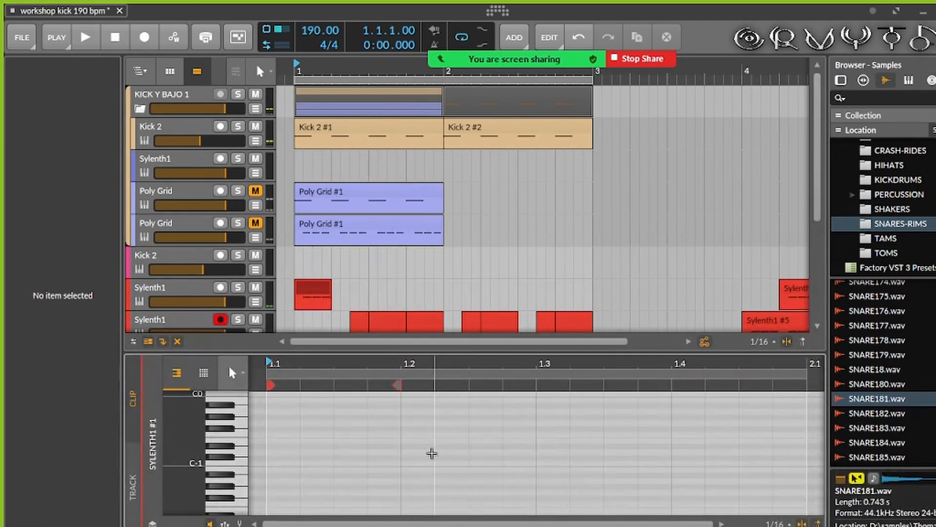
scroll(479, 471, "down", 2)
scroll(480, 471, "up", 1)
key("space")
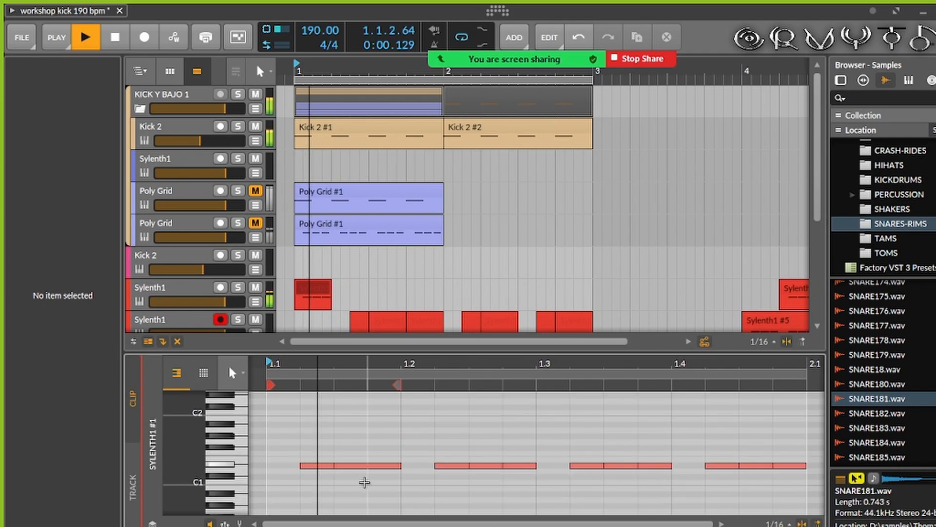
key("space")
left_click_drag(261, 479, 773, 478)
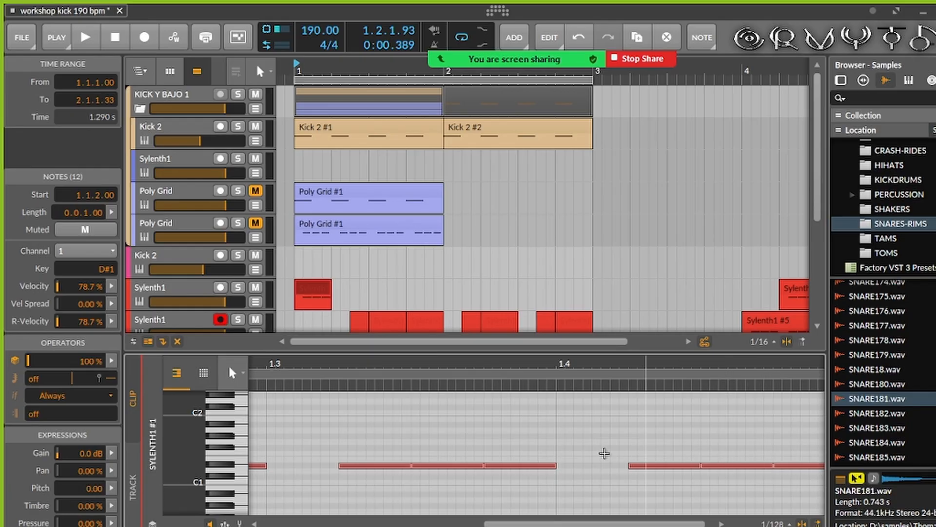
left_click_drag(557, 464, 541, 471)
left_click(89, 41)
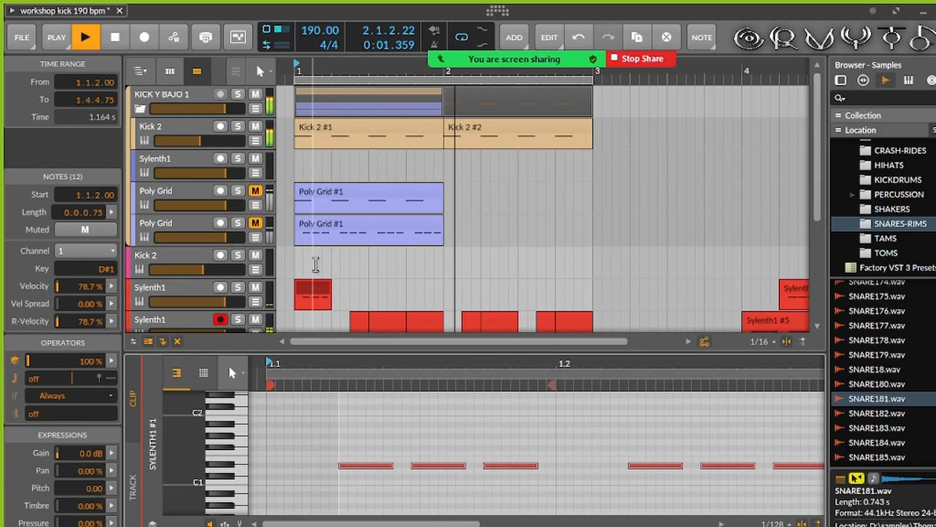
left_click(114, 42)
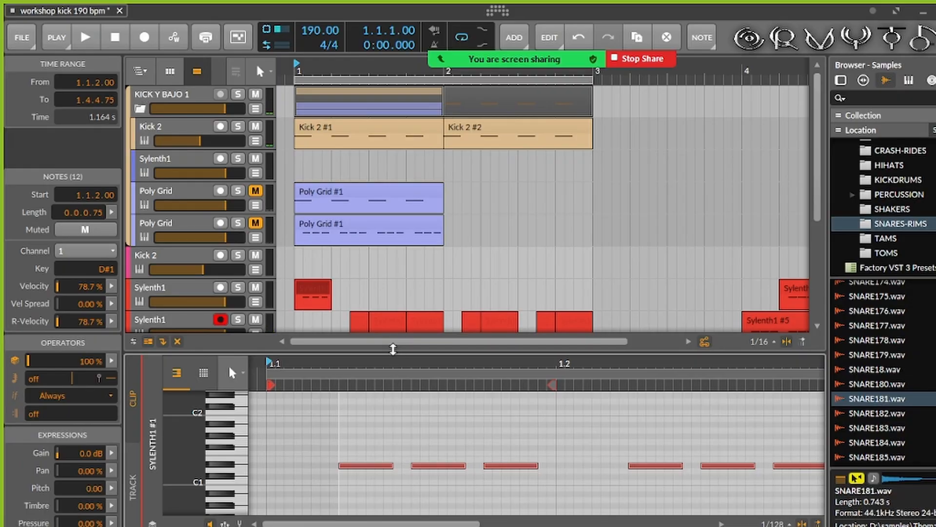
Step: Close the note editor and replay the pattern from the start
left_click_drag(393, 350, 393, 526)
key("space")
key("space")
Step: Copy the first Sylenth1 track's opening clip to 2.1.1.00 and delete the second Sylenth1 track's clip at 2.1.3.00
left_click(309, 286)
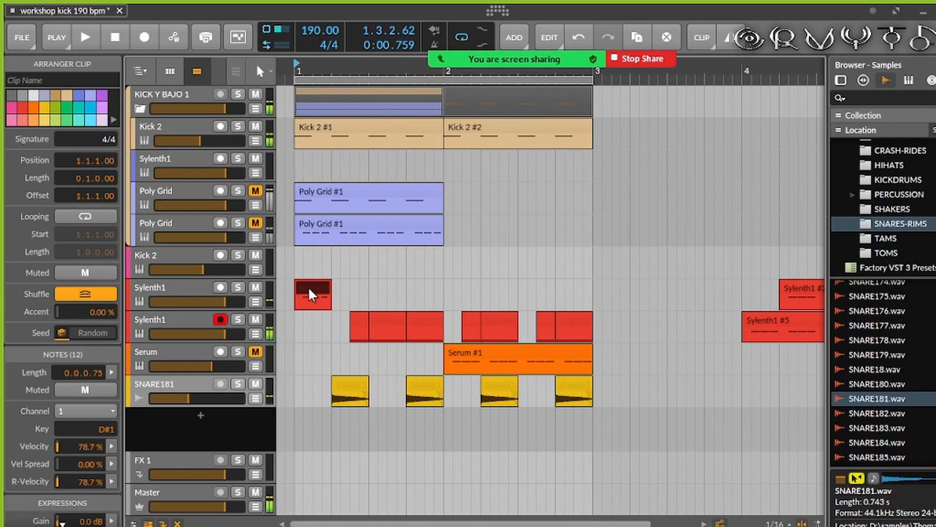
key("space")
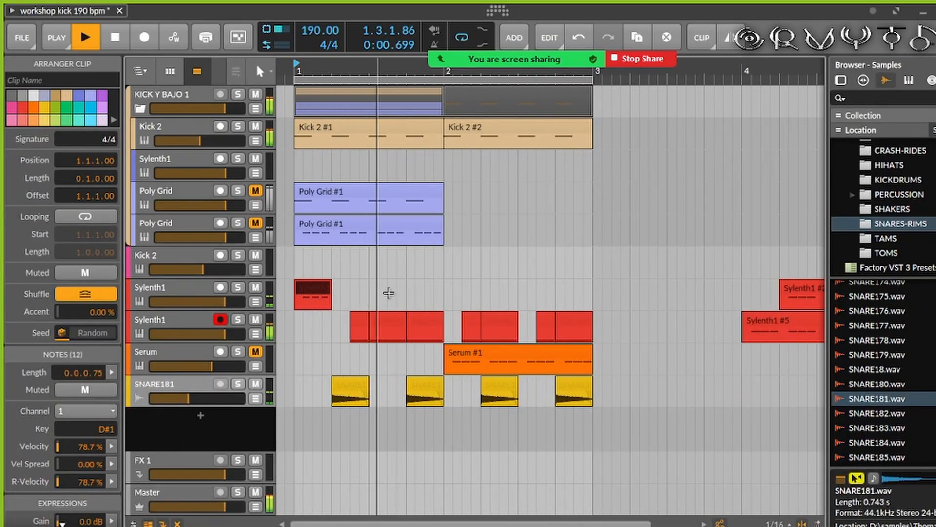
key("space")
left_click(446, 297)
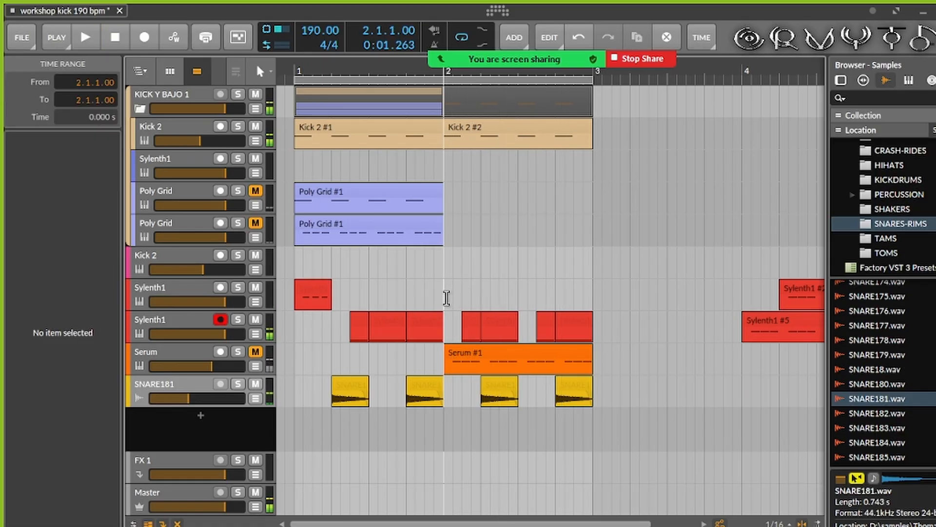
key("ctrl+v")
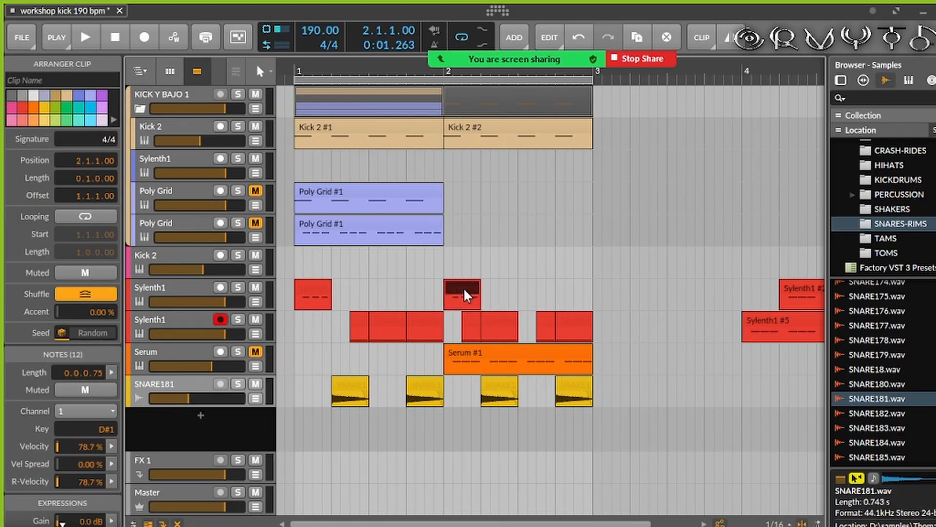
double_click(467, 323)
key("Delete")
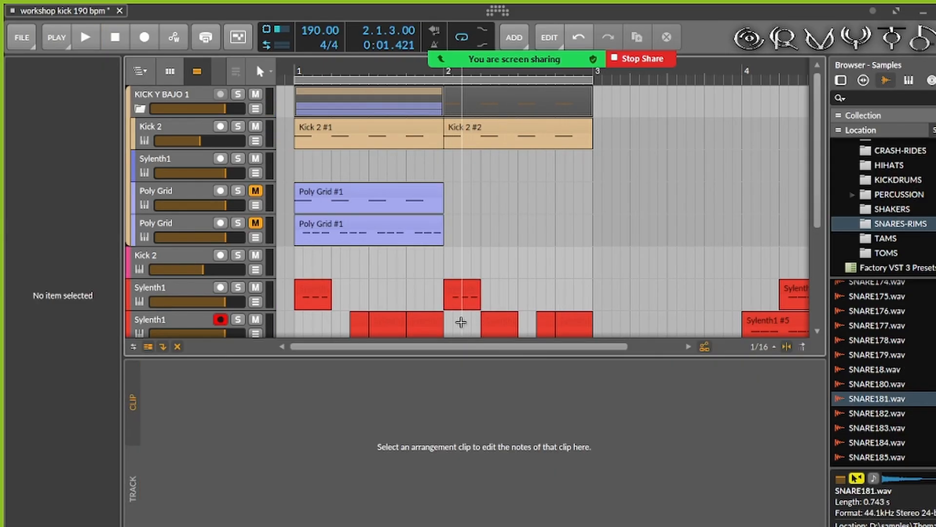
Step: Open the first Sylenth1 track's clip at 2.1.1.00 for note editing
left_click(451, 290)
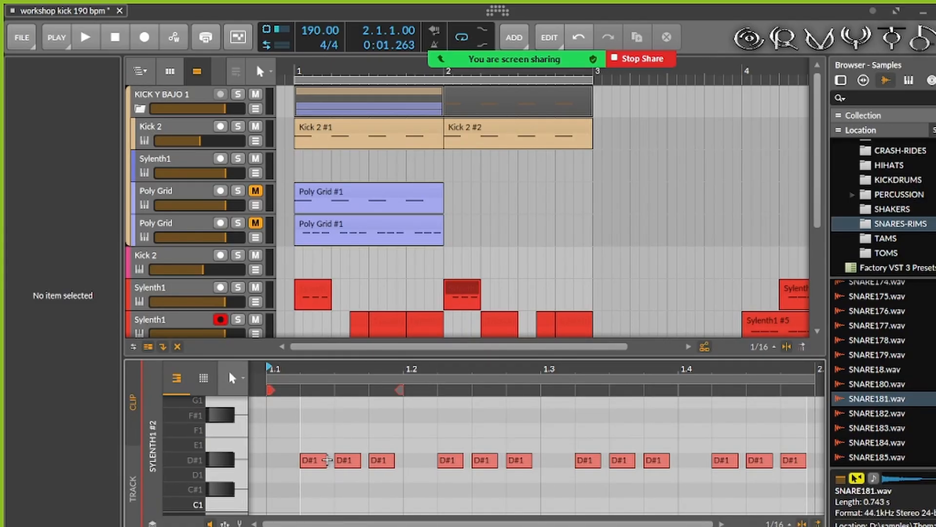
left_click(317, 464)
left_click(369, 460)
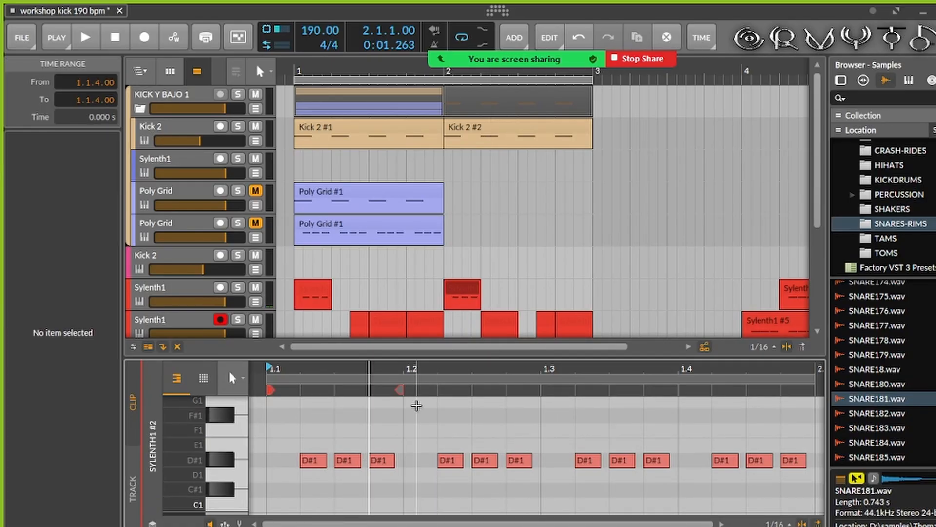
Step: Try the clip's first and third D#1 notes an octave up, then an octave down, while playing the pattern
left_click(317, 465)
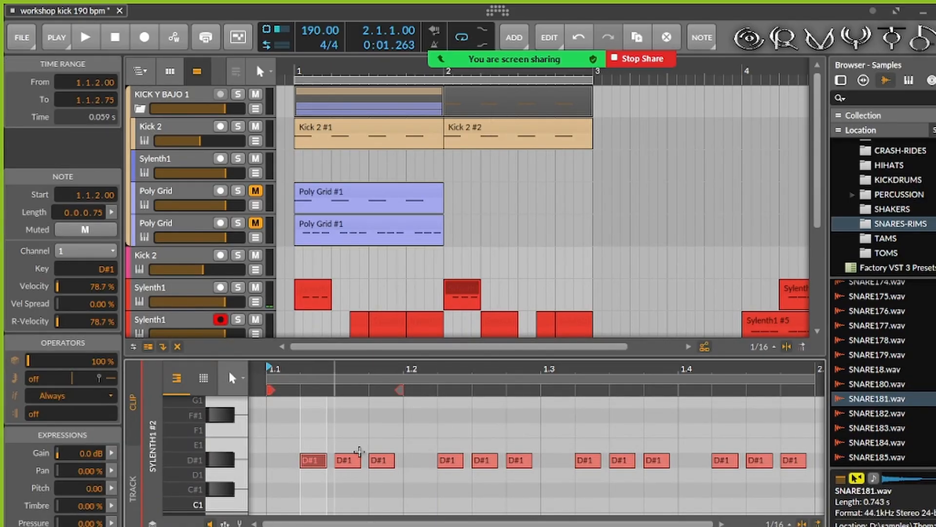
left_click(381, 461)
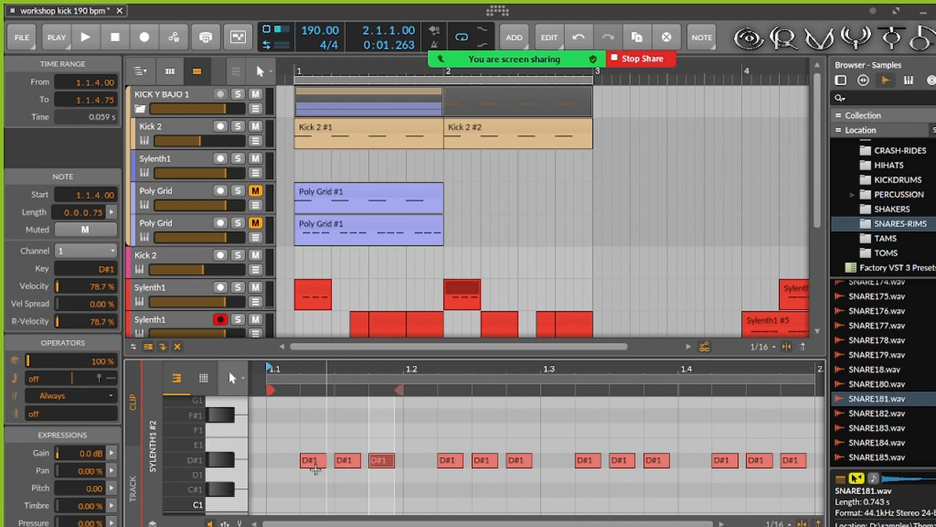
left_click(315, 463, "shift")
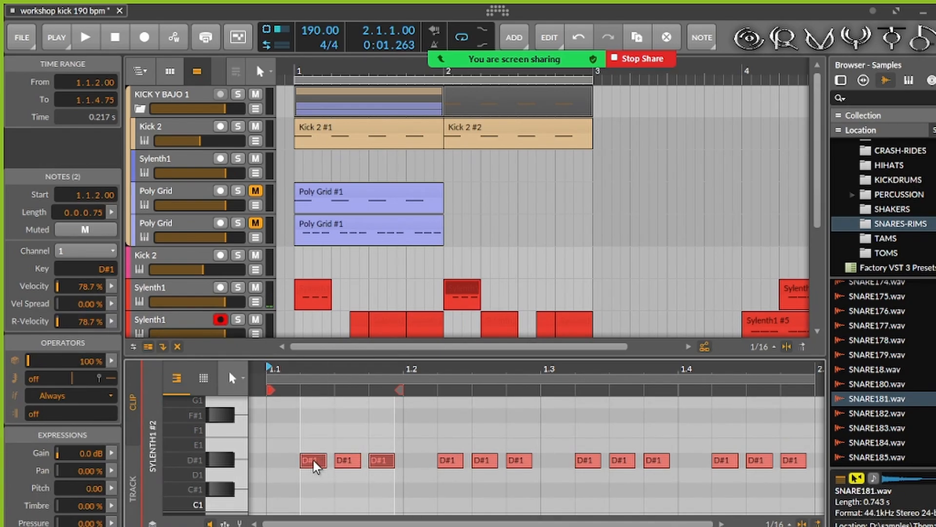
key("shift+Up")
key("space")
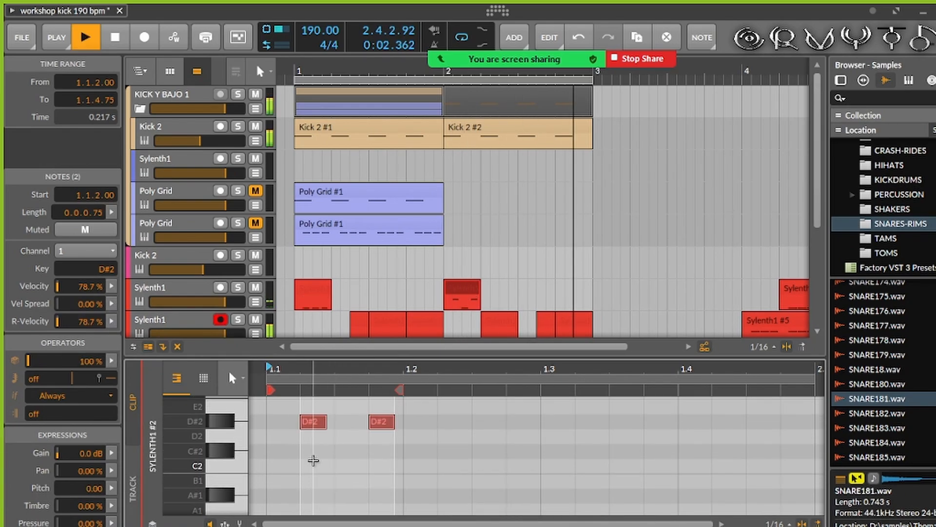
key("shift+Down")
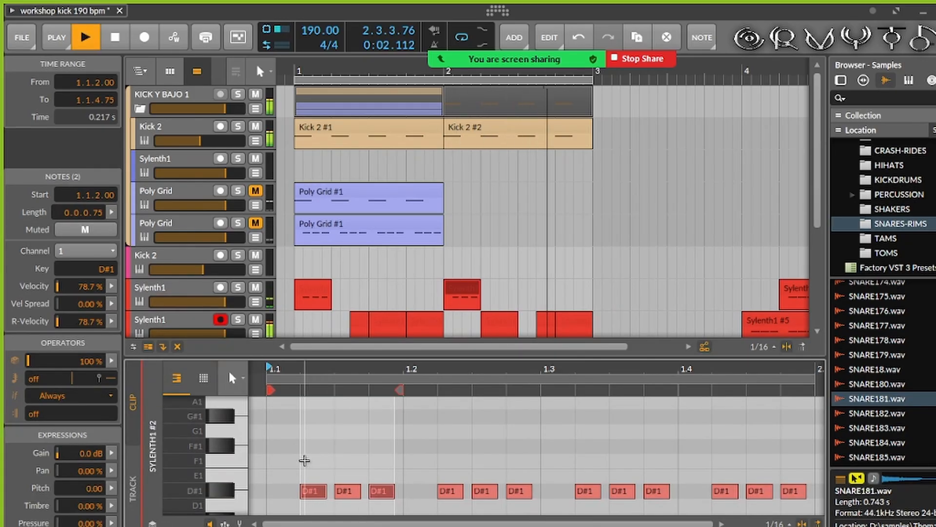
key("shift+Down")
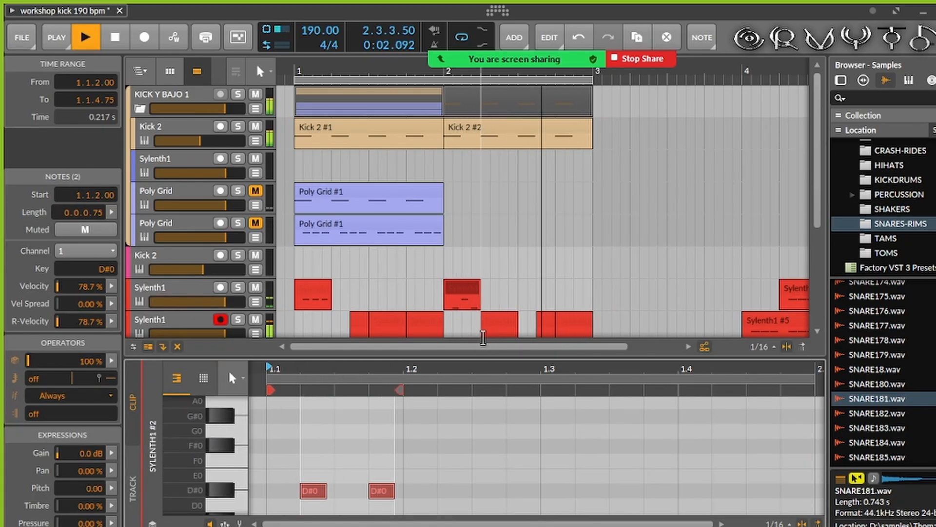
Step: Raise the clip's first and third notes by semitones up to D#1, playing the pattern at several pitches along the way
key("space")
key("Up")
key("Up")
key("Up")
key("Up")
key("Up")
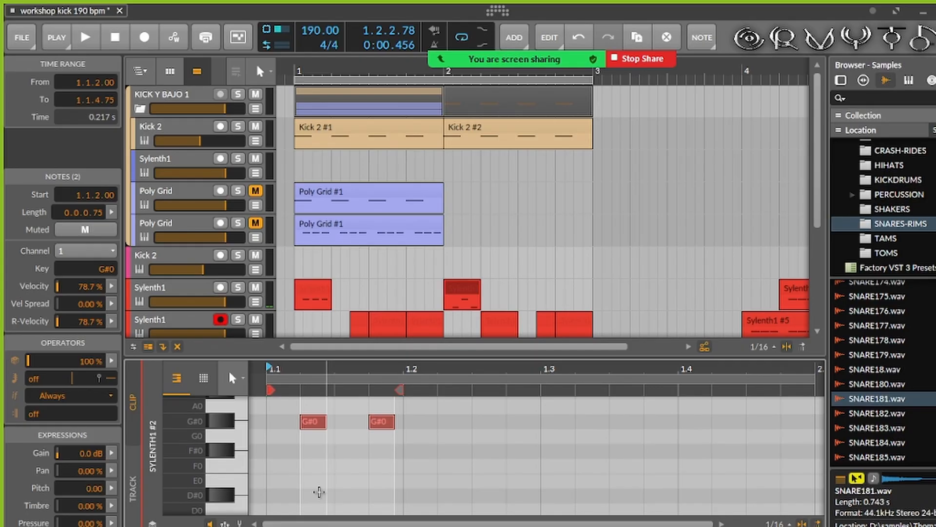
key("Up")
key("space")
key("Up")
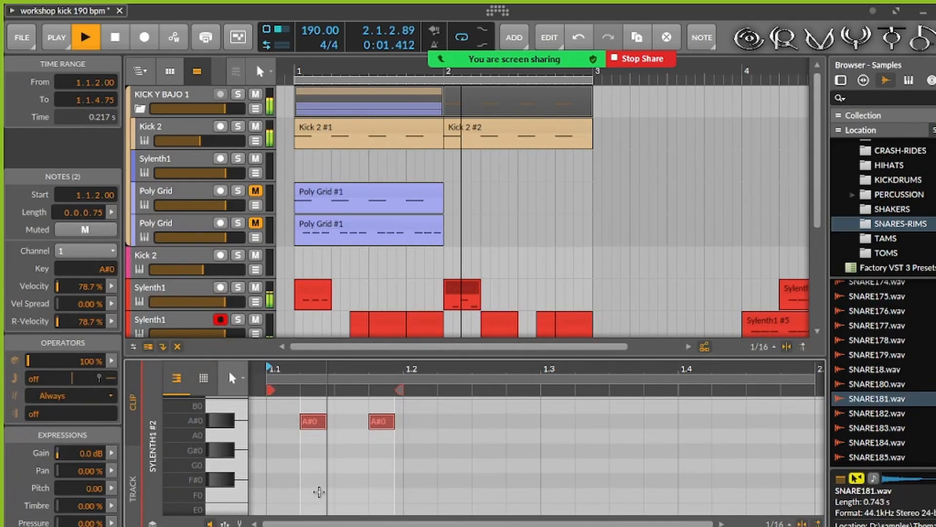
key("Up")
key("Up")
key("space")
key("Up")
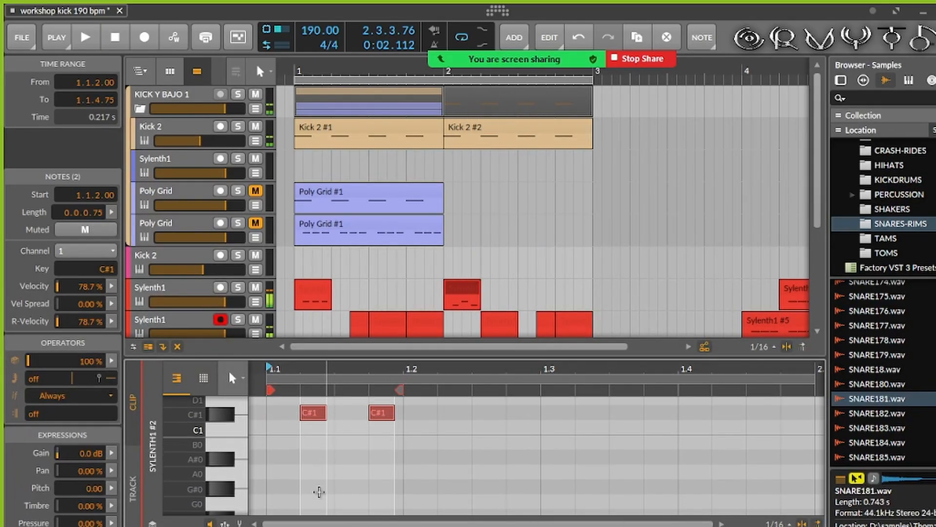
key("Up")
key("space")
key("Up")
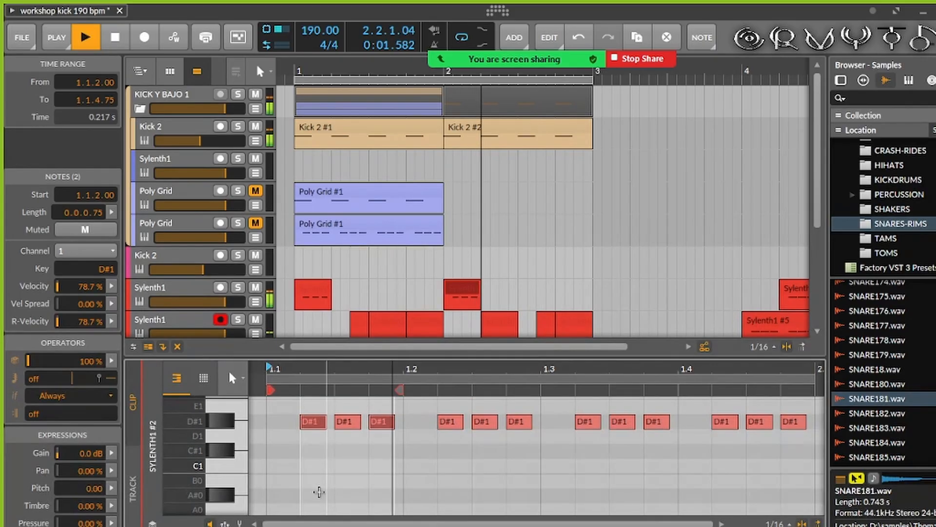
Step: Try the first and third notes at G1 during playback, return them to D#1 and deselect them
key("space")
key("Up")
key("Up")
key("Up")
key("Up")
key("space")
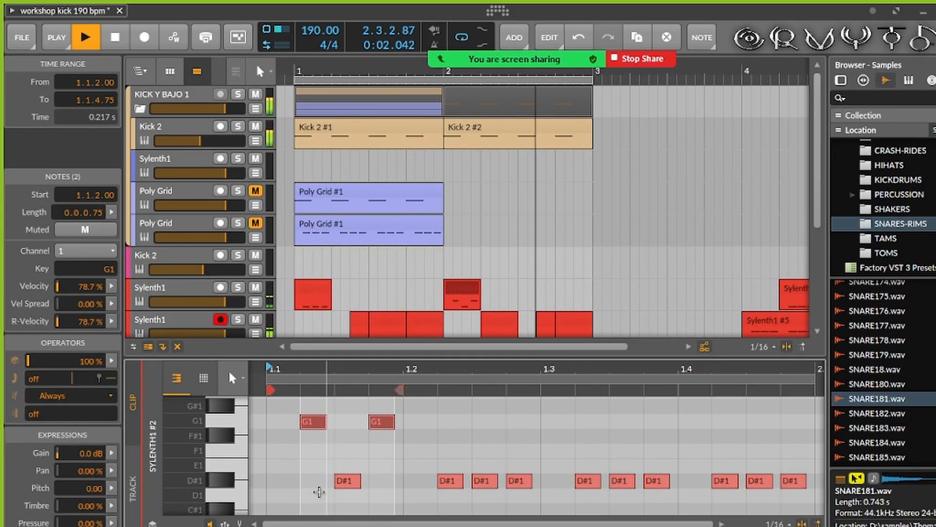
key("Down")
key("Down")
key("Down")
key("Down")
key("space")
left_click(352, 492)
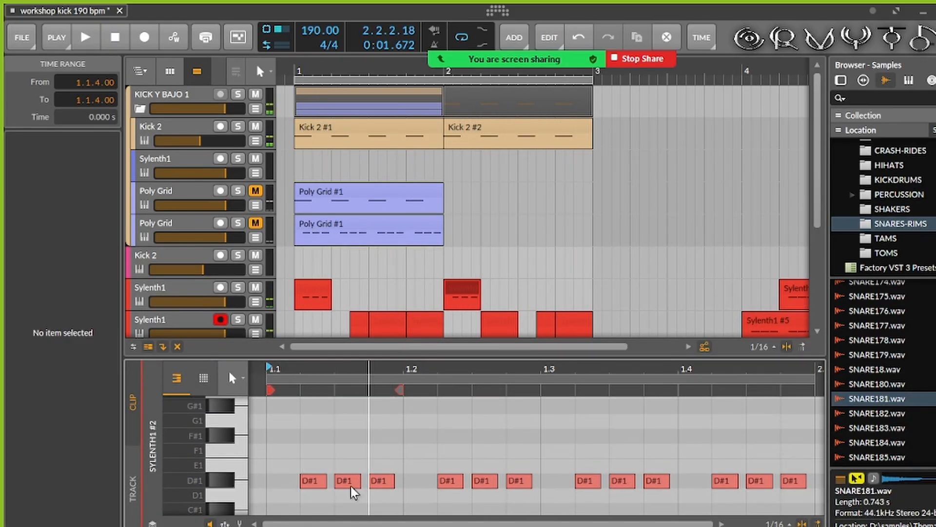
Step: Raise the clip's second note to A1 while the pattern plays, and dismiss the meeting upgrade pop-up
left_click(353, 483)
key("shift+Up")
key("space")
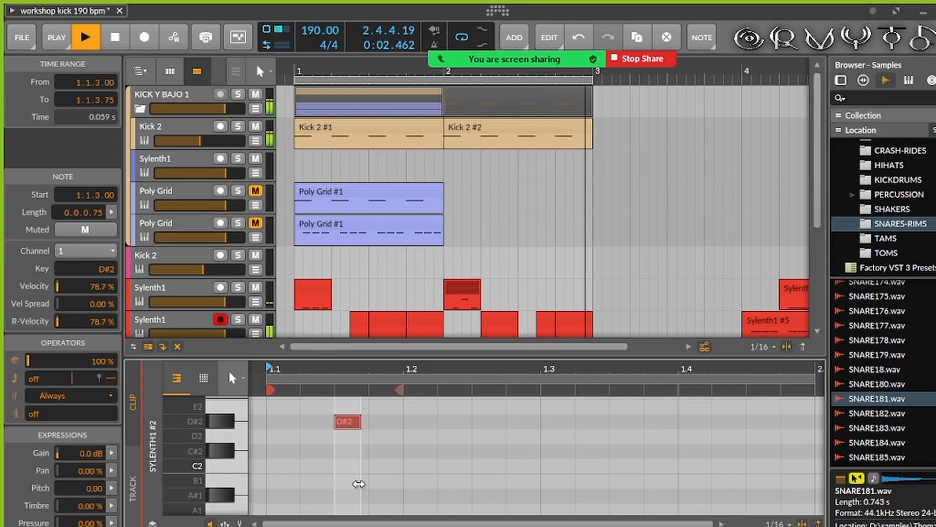
key("Down")
key("Down")
key("Down")
key("Down")
key("Down")
key("Down")
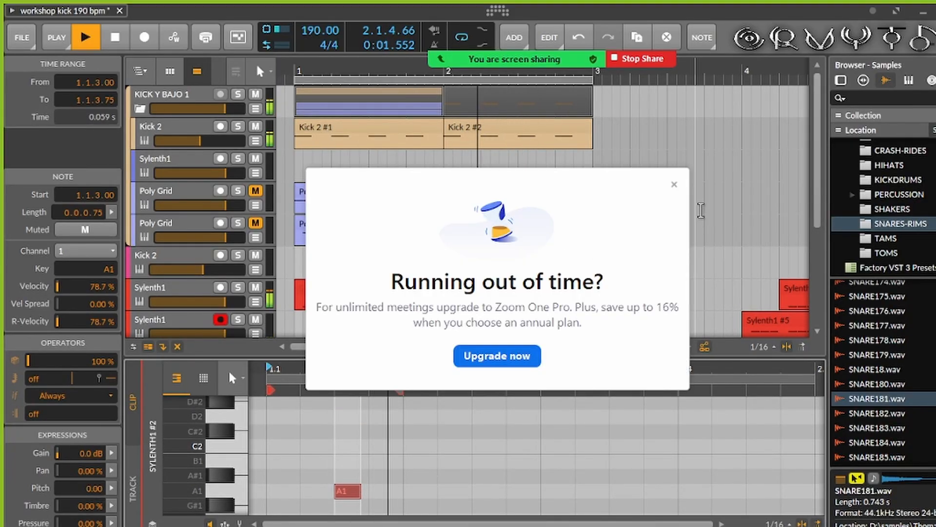
left_click(674, 185)
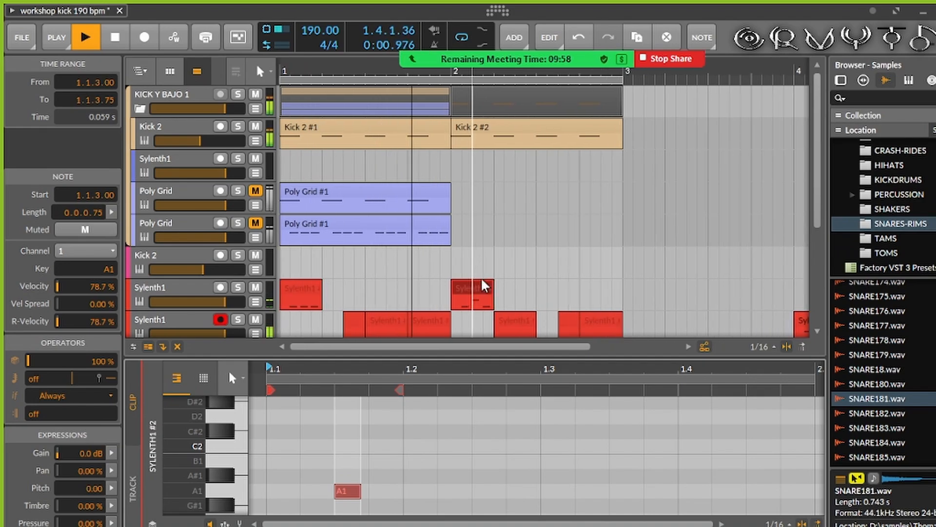
Step: Hide the note editor and move the two spare Sylenth1 clips to start at 6.1.1.00
left_click_drag(524, 359, 522, 518)
left_click_drag(463, 72, 382, 62)
left_click_drag(491, 324, 731, 288)
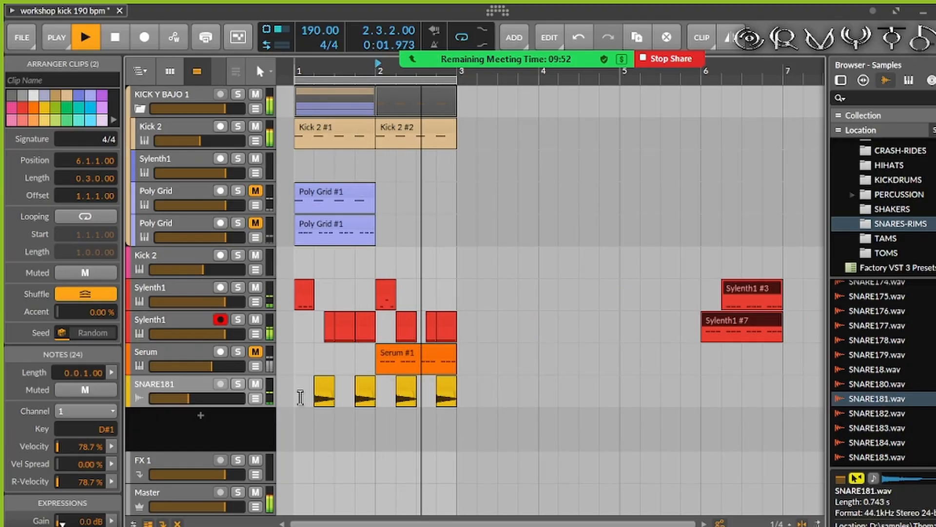
Step: Duplicate the first two bars of the Sylenth1, Serum, SNARE181 and Kick 2 tracks into bars 3–4 and extend the loop region to four bars
left_click_drag(300, 398, 461, 286)
key("ctrl+d")
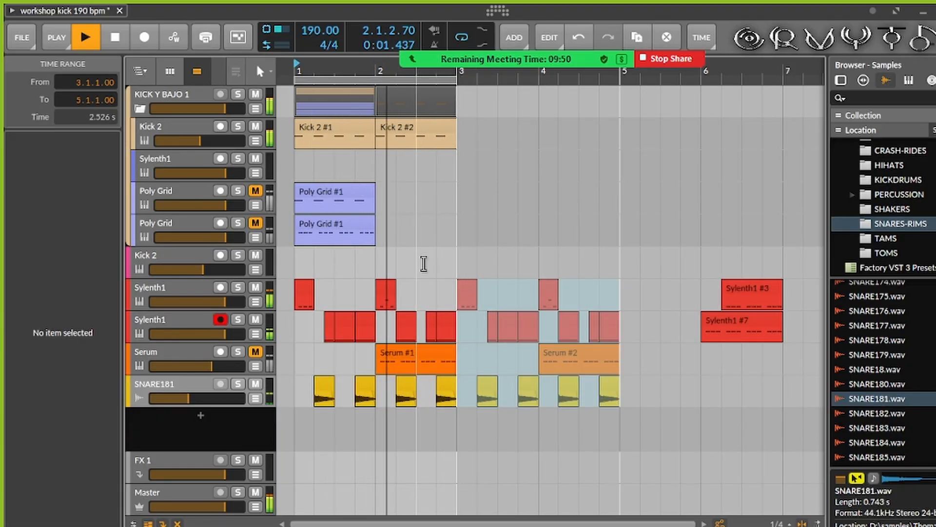
left_click(320, 128)
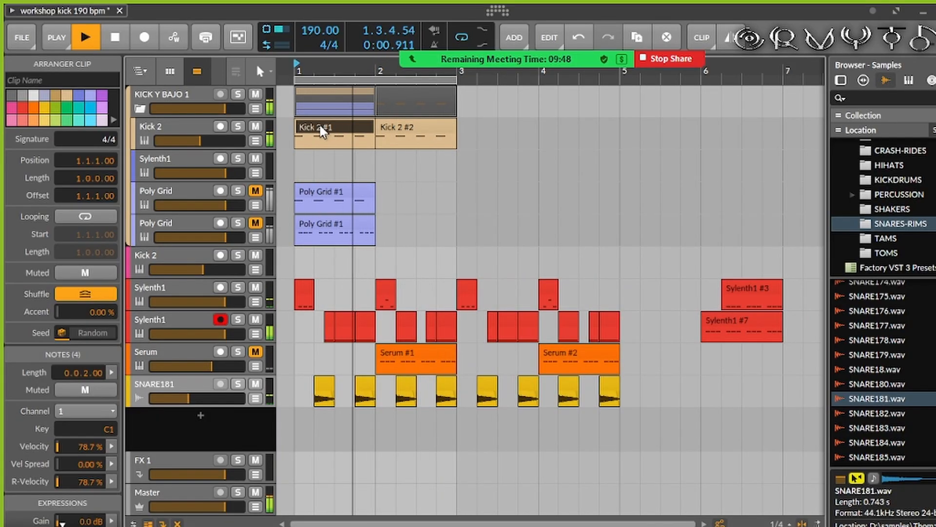
left_click(407, 133)
key("ctrl+d")
key("ctrl+d")
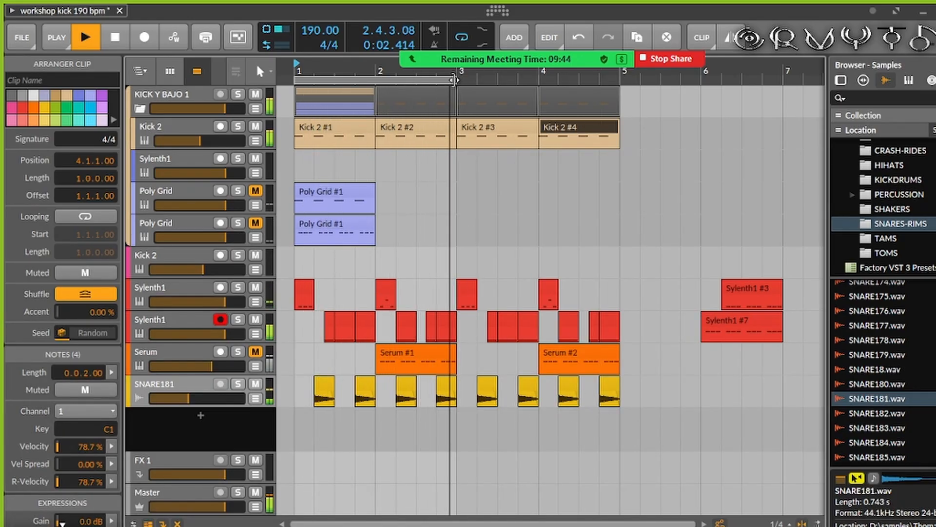
left_click_drag(453, 79, 620, 79)
Step: Duplicate the four Kick 2 clips and the SNARE181 clips into bars 5–8, stopping playback in between
scroll(594, 291, "down", 2)
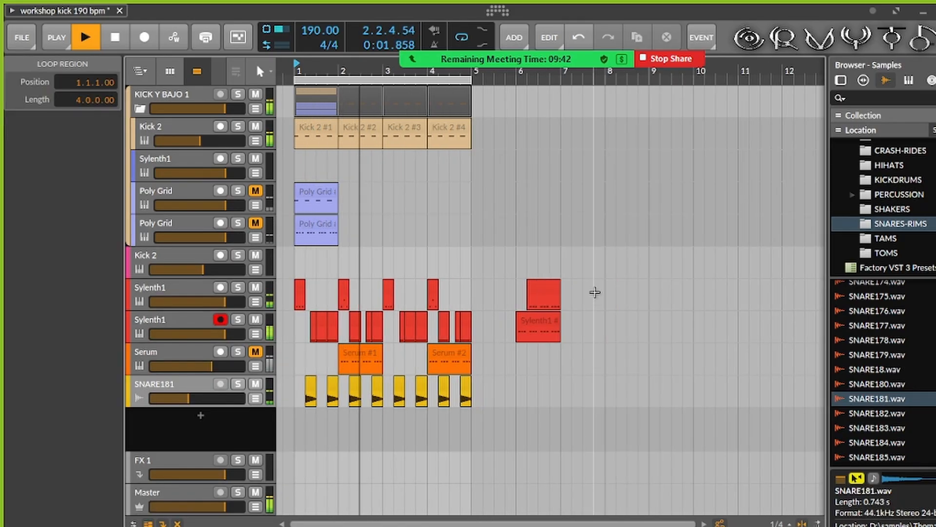
scroll(594, 292, "up", 2)
scroll(596, 376, "down", 3)
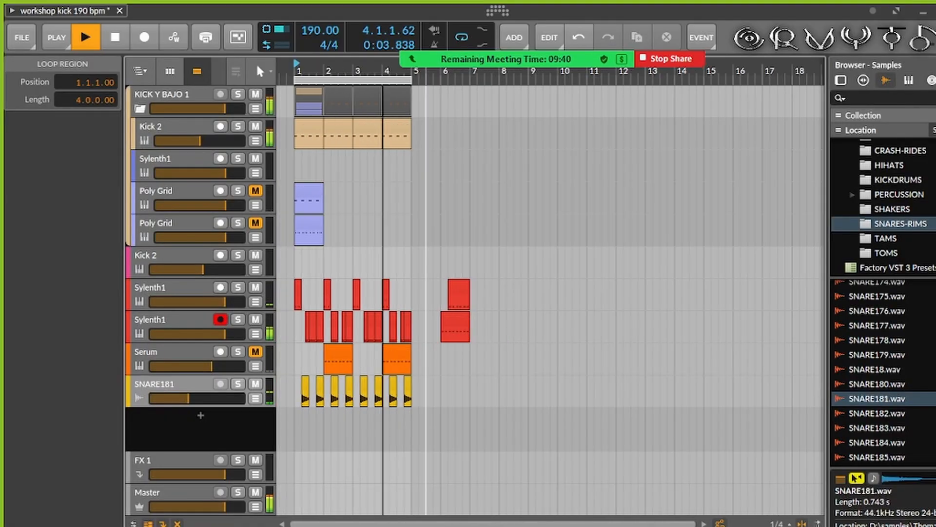
left_click(396, 124)
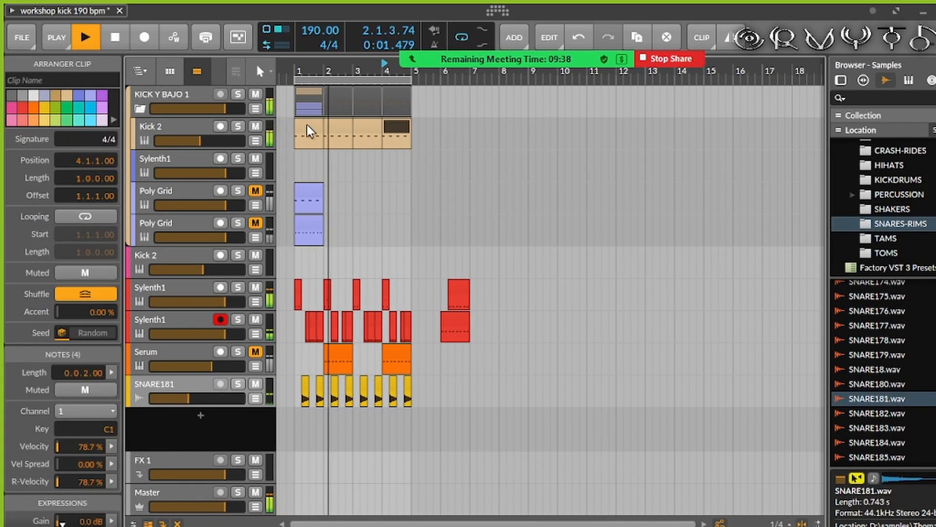
left_click(307, 125, "shift")
key("ctrl+d")
key("space")
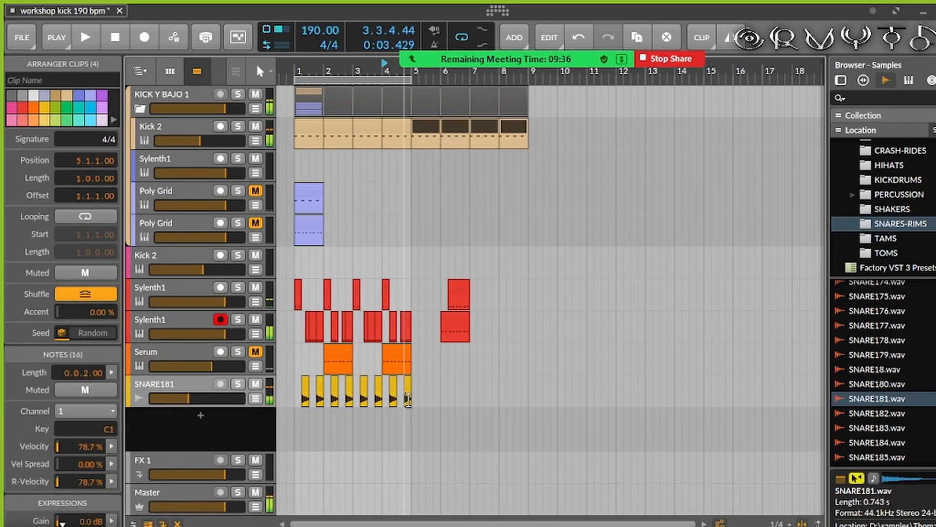
left_click_drag(413, 403, 269, 384)
key("ctrl+d")
Step: Move the two spare Sylenth1 clips to 11.1.1.00 and duplicate both Sylenth1 tracks' first four bars into bars 5–8
left_click_drag(426, 320, 602, 322)
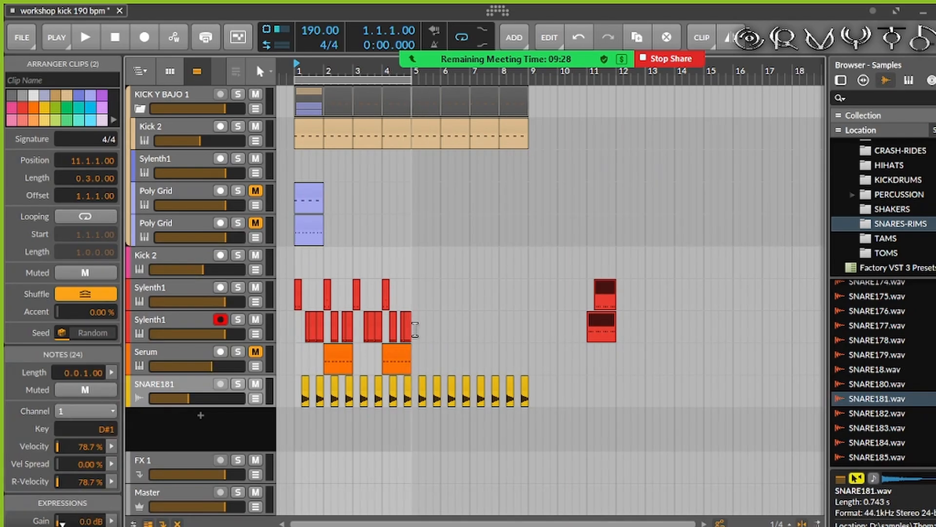
left_click_drag(410, 326, 284, 328)
key("ctrl+d")
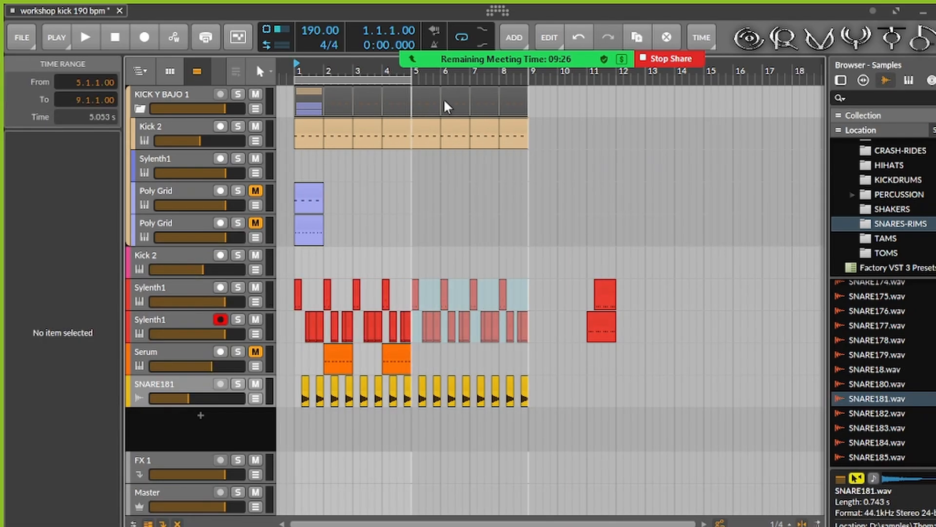
Step: Extend the loop region to eight bars and play the pattern
left_click_drag(412, 82, 529, 101)
key("space")
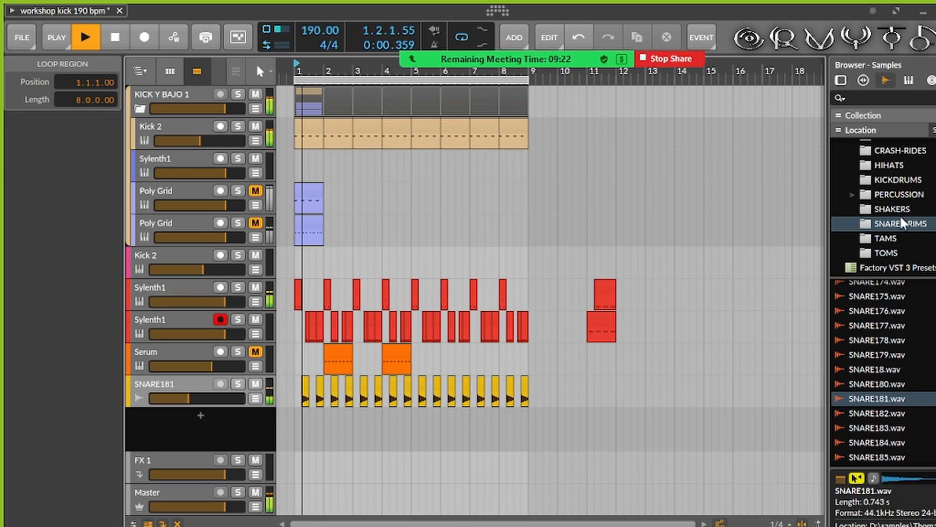
Step: Stop playback, audition closed hi-hats from the HIHATS folder and place HIHAT106(CLSD).wav on a new track at 1.1.3.00
left_click(873, 166)
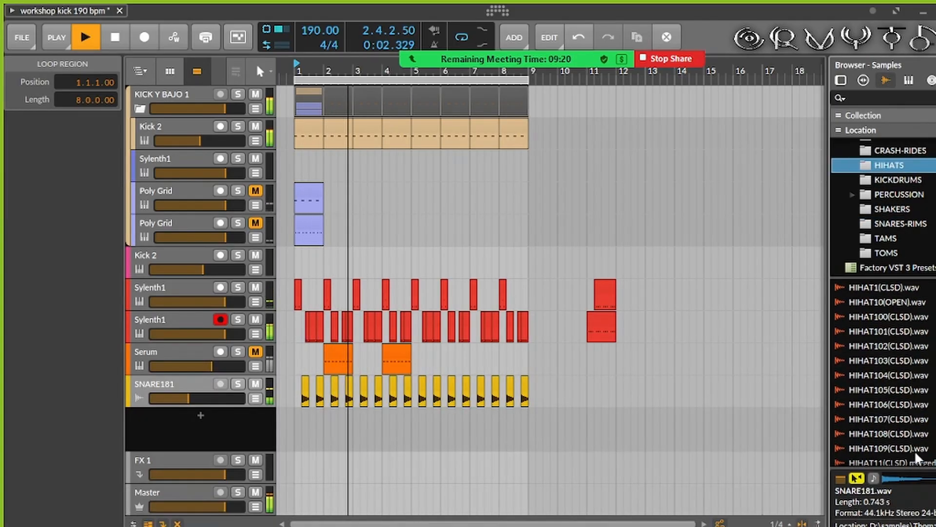
key("space")
left_click(906, 404)
left_click(899, 420)
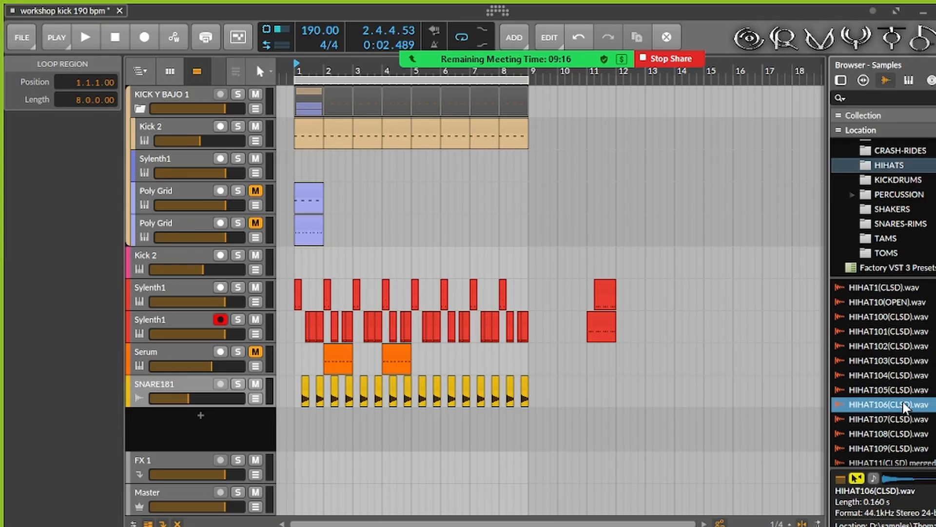
left_click_drag(903, 406, 334, 430)
left_click_drag(301, 71, 302, 141)
left_click_drag(454, 415, 326, 429)
scroll(318, 424, "up", 5)
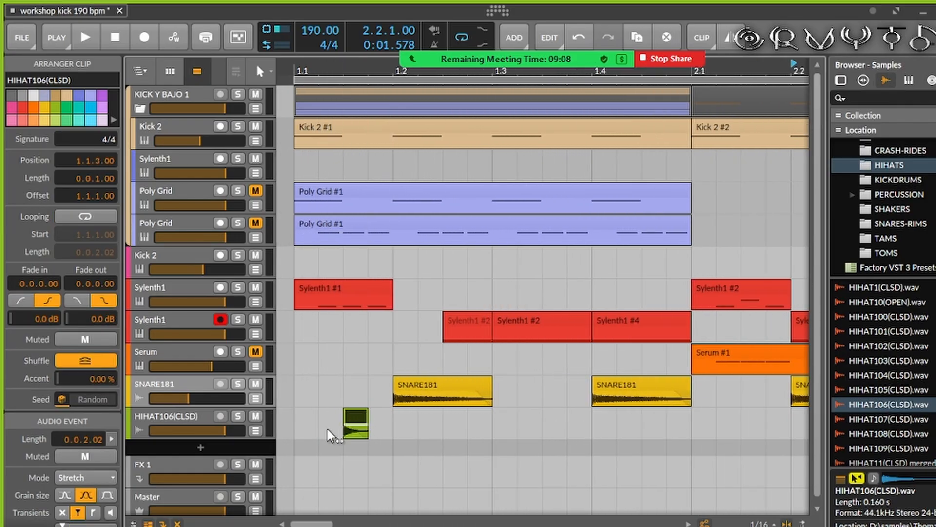
Step: Add an EQ+ device to the HIHAT106(CLSD) track with a Low-cut 6 band at about 138 Hz
double_click(173, 415)
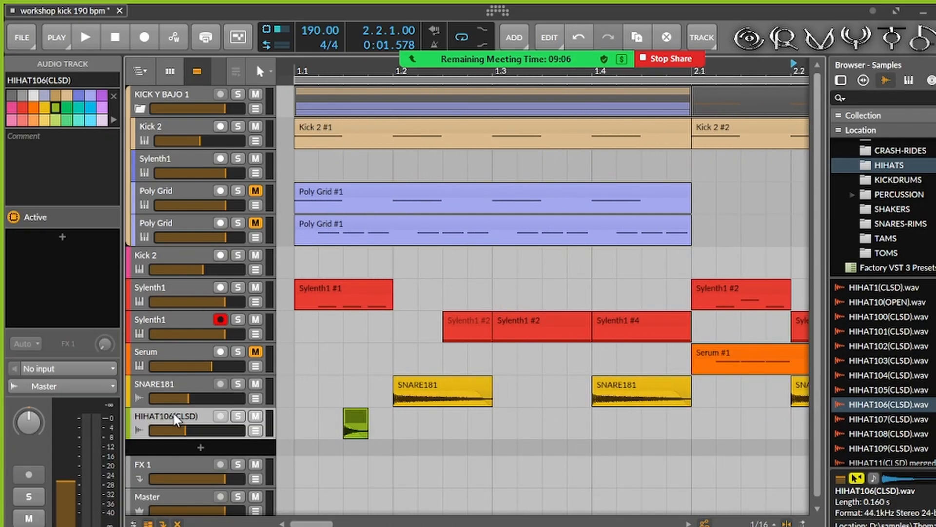
left_click(154, 443)
type("eq")
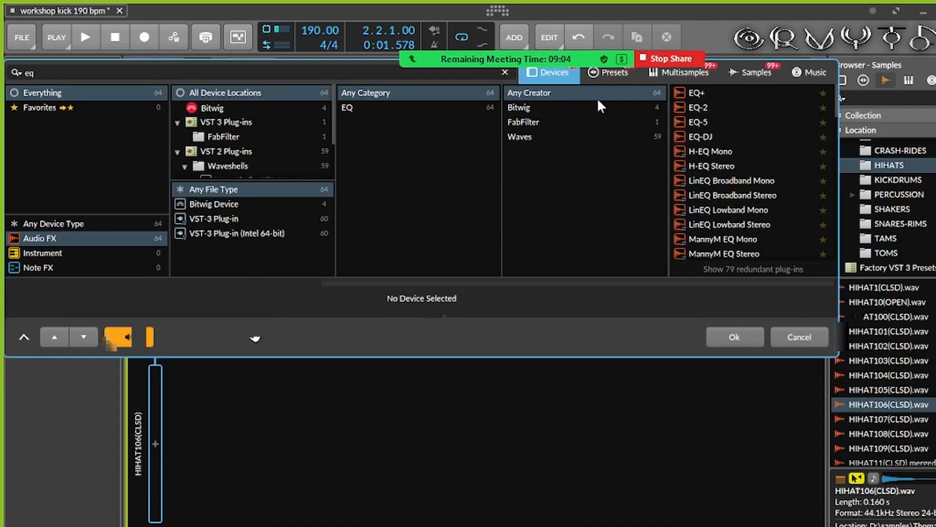
double_click(695, 93)
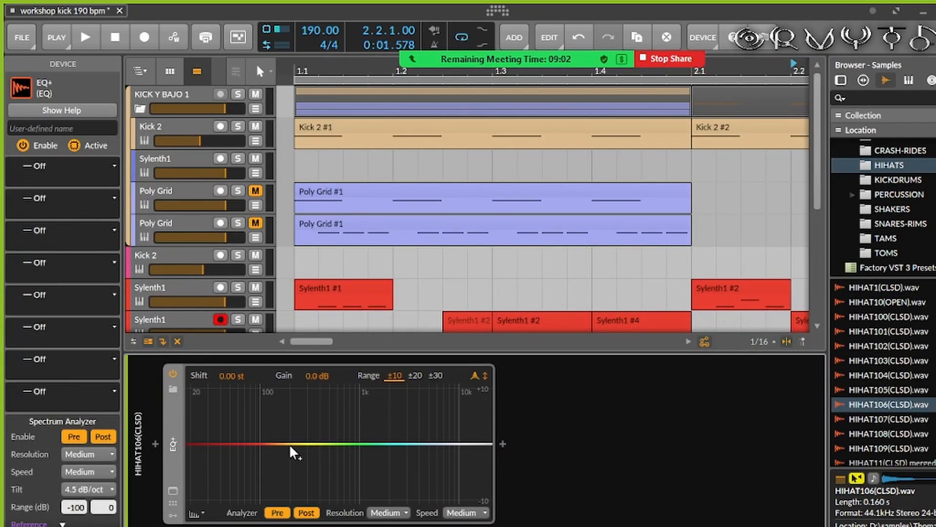
left_click(273, 444)
right_click(273, 443)
left_click(308, 387)
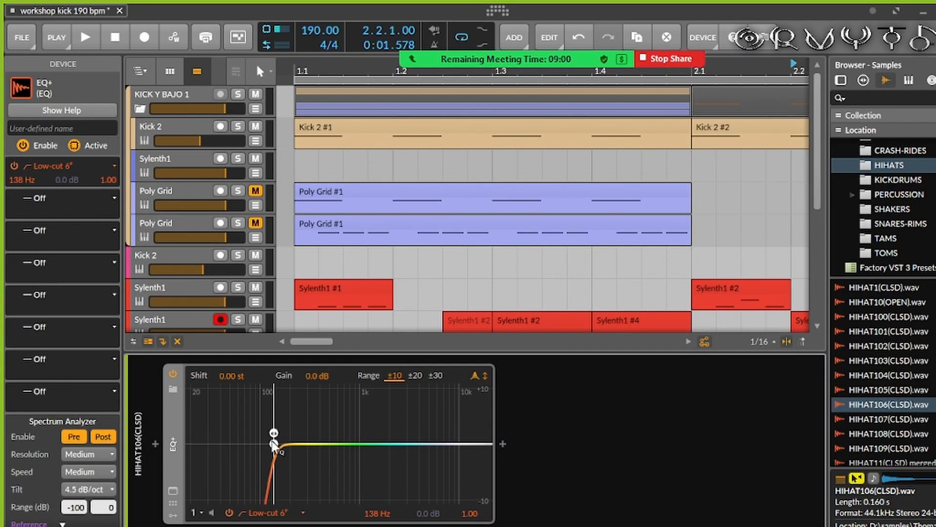
Step: Raise the Low-cut 6 frequency in the HIHAT106(CLSD) track's EQ+ while briefly playing the pattern, and hide the device view
left_click_drag(273, 442, 367, 453)
key("space")
key("d")
key("space")
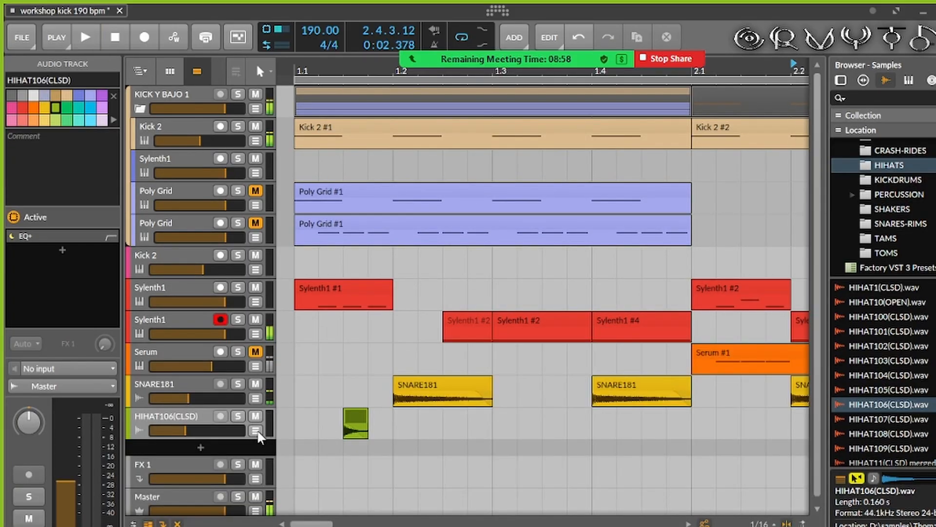
left_click_drag(292, 423, 342, 428)
key("ctrl+d")
key("ctrl+z")
key("Delete")
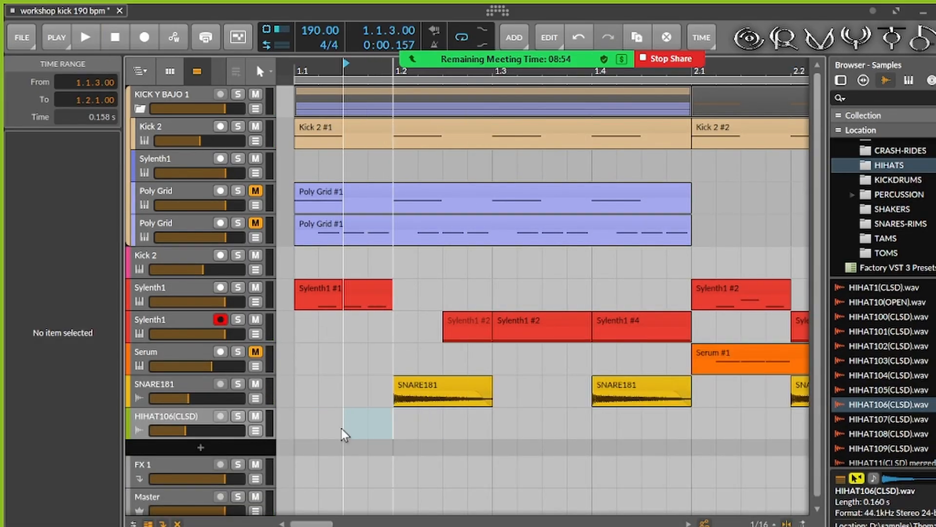
key("ctrl+z")
double_click(295, 429)
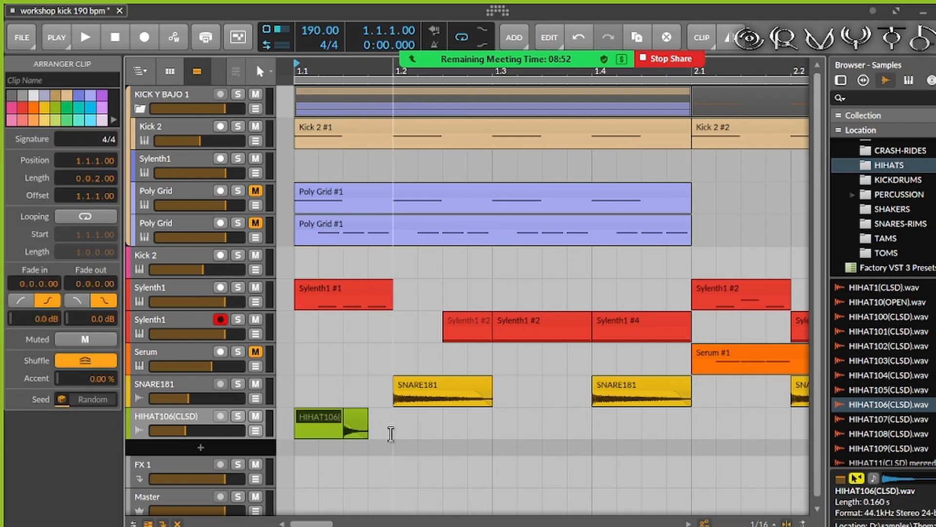
key("ctrl+z")
Step: Duplicate the first beat of the HIHAT106(CLSD) track repeatedly until the off-beat hi-hats fill all eight bars
left_click_drag(392, 429, 286, 422)
key("ctrl+d")
scroll(419, 449, "down", 4)
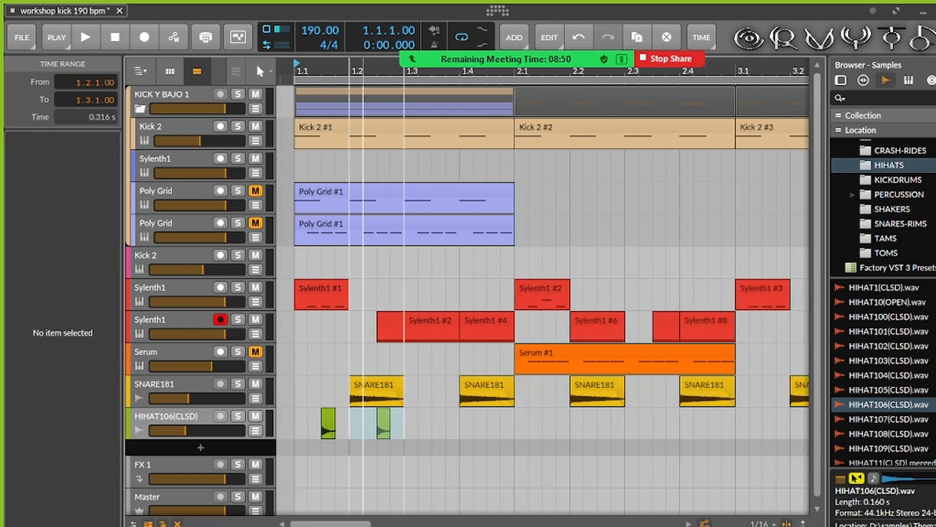
key("ctrl+d")
key("ctrl+d")
key("ctrl+d")
key("ctrl+d")
scroll(418, 448, "down", 2)
key("ctrl+d")
key("ctrl+d")
key("ctrl+d")
key("ctrl+d")
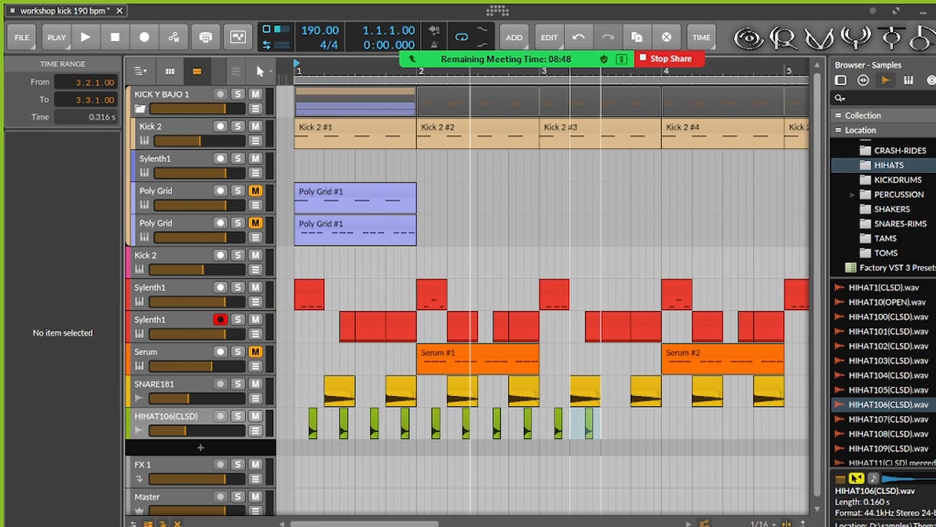
scroll(489, 420, "down", 4)
key("ctrl+d")
key("ctrl+d")
key("ctrl+d")
key("ctrl+d")
key("ctrl+d")
key("ctrl+d")
key("ctrl+d")
key("ctrl+d")
key("ctrl+d")
key("ctrl+d")
key("ctrl+d")
key("ctrl+d")
key("ctrl+d")
key("ctrl+d")
key("ctrl+d")
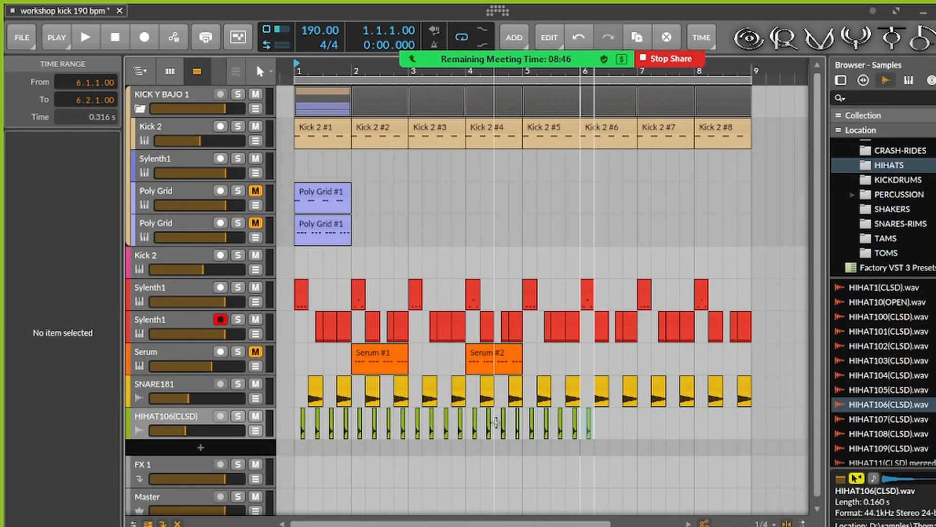
key("ctrl+d")
key("ctrl+d")
key("ctrl+d")
key("ctrl+d")
key("ctrl+d")
key("ctrl+d")
key("ctrl+d")
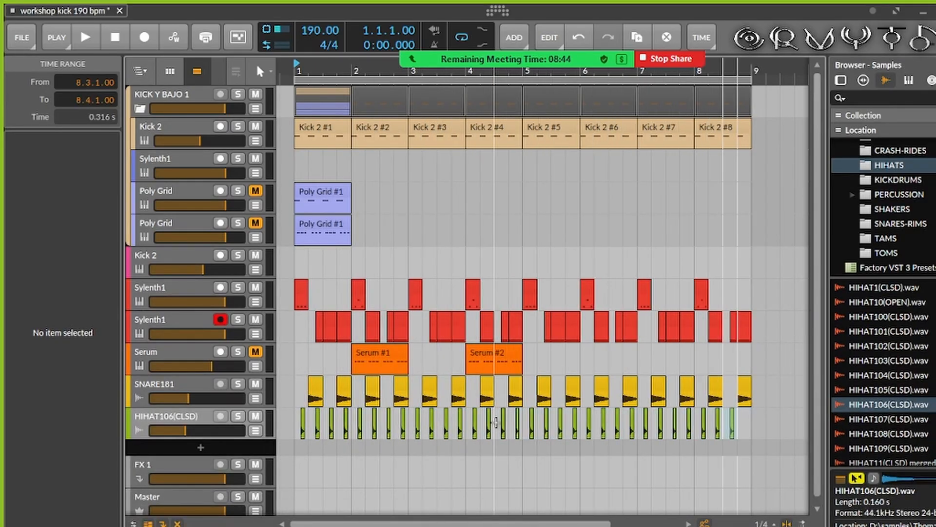
Step: During playback, set the HIHAT106(CLSD) volume to about -17.6 dB and mute the first 16 hi-hat audio events in bars 1–4
key("space")
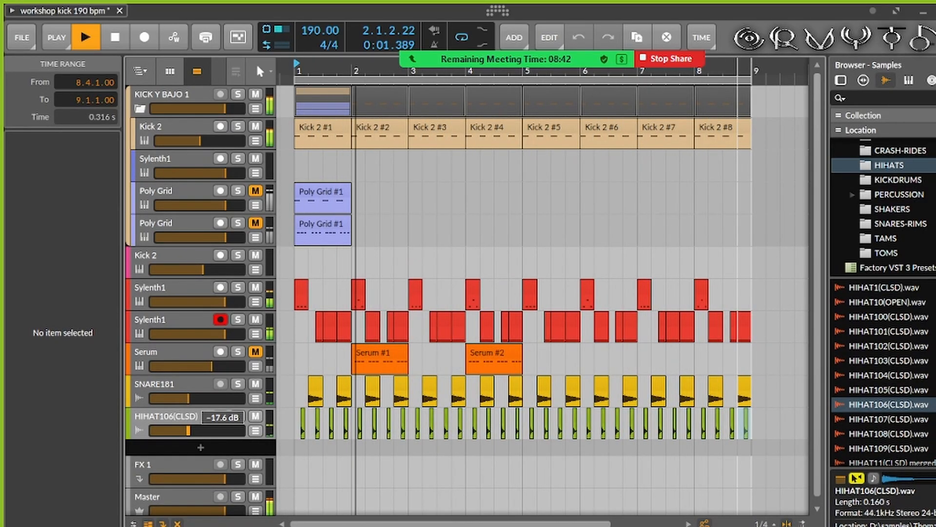
left_click(461, 432)
left_click_drag(512, 422, 518, 418)
left_click(88, 458)
key("space")
key("space")
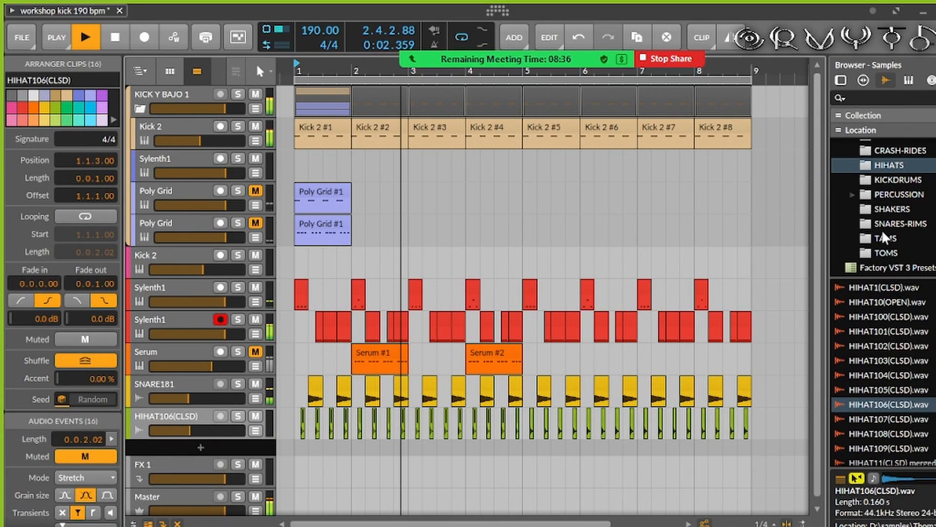
Step: Stop playback and place CRASH1.wav from the CRASH-RIDES folder on a new track at bar 5
scroll(882, 229, "up", 4)
left_click(899, 237)
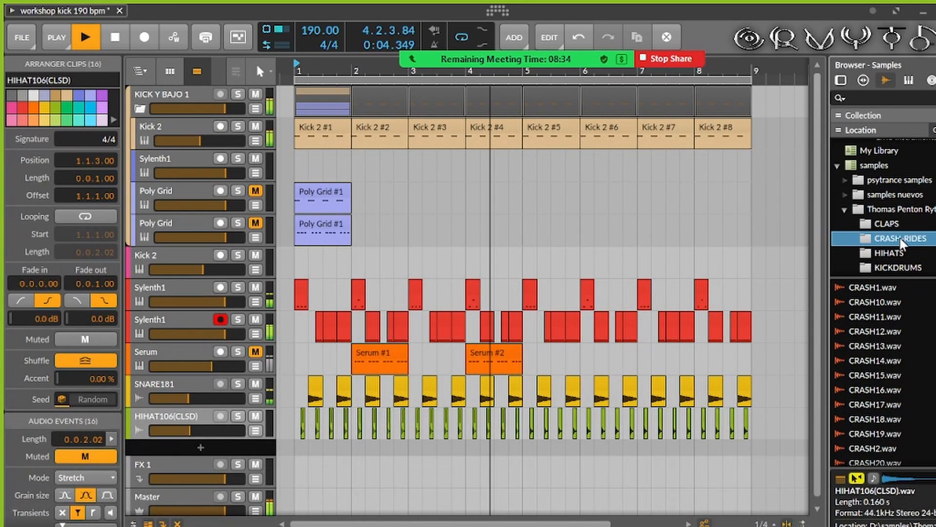
key("space")
left_click_drag(872, 288, 533, 455)
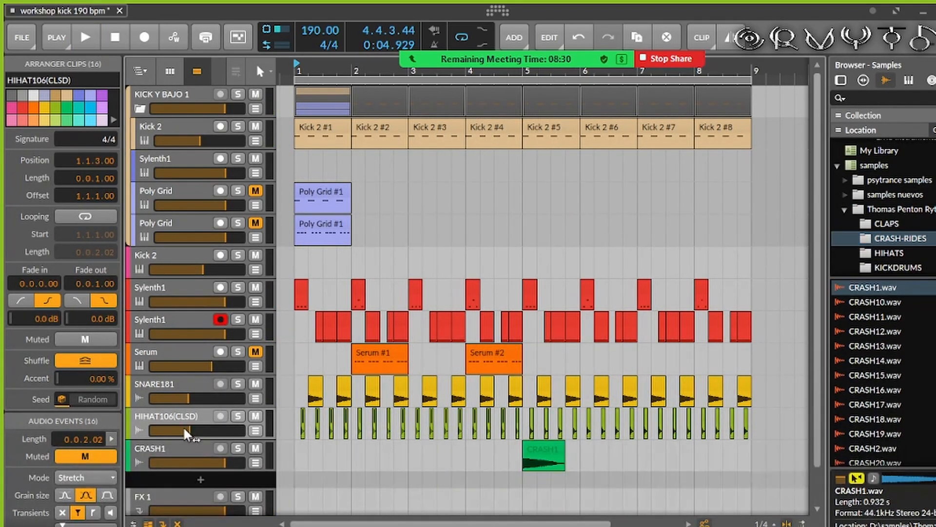
Step: Set the Low-cut 6 band in the HIHAT106(CLSD) track's EQ+ to about 1.23 kHz with a Q of 0.94
double_click(183, 416)
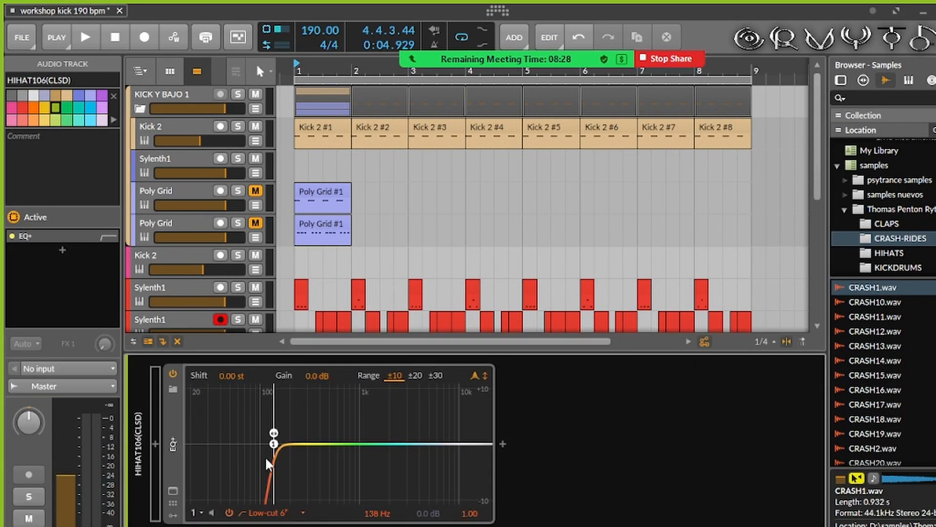
left_click(179, 434)
scroll(194, 308, "down", 3)
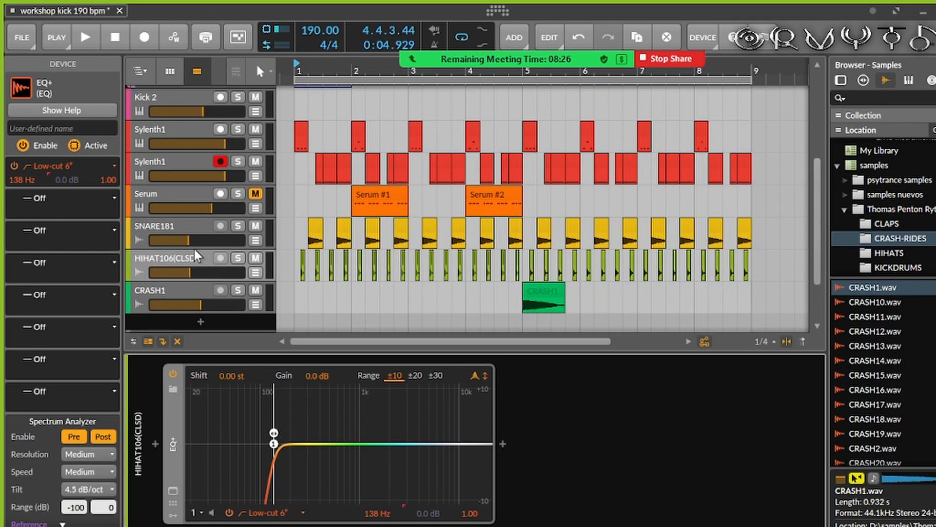
left_click(171, 254)
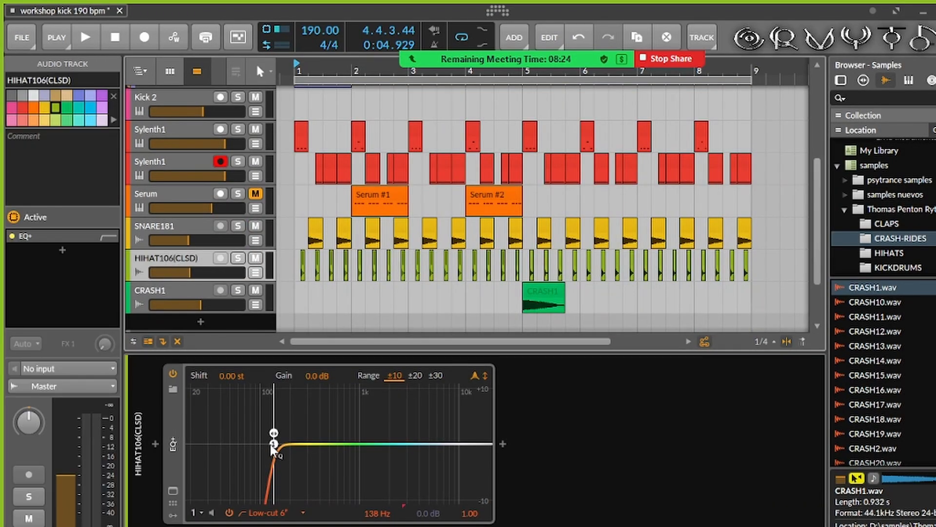
left_click_drag(274, 433, 368, 444)
Step: Copy the EQ+ device from the HIHAT106(CLSD) track to the CRASH1 track and play the pattern
left_click(177, 437)
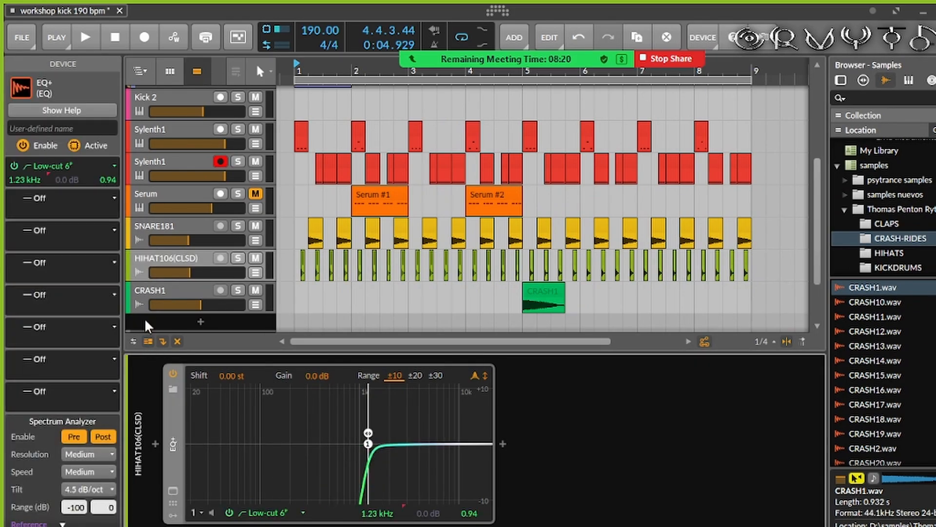
left_click(149, 295)
left_click(261, 454)
key("ctrl+v")
key("space")
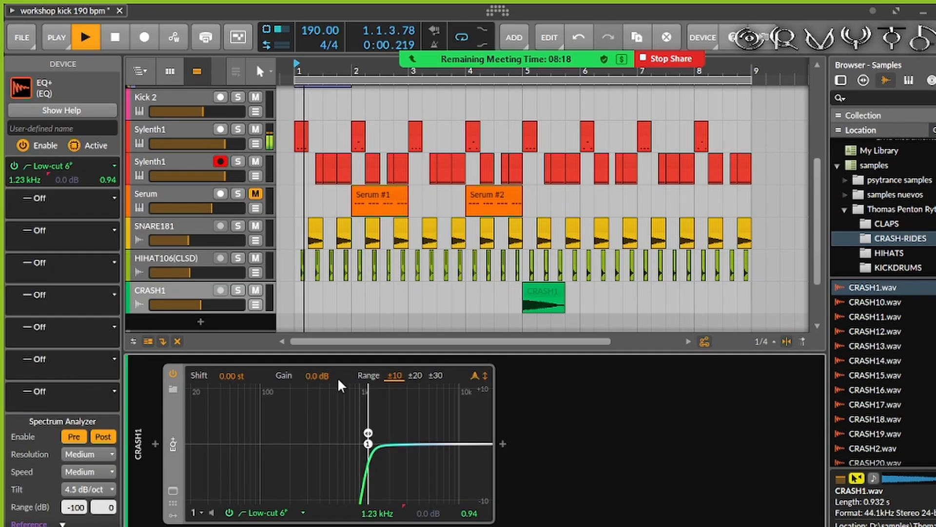
Step: Hide the device view and delete the four SNARE181 clips in bars 1 and 2
left_click_drag(418, 355, 350, 401)
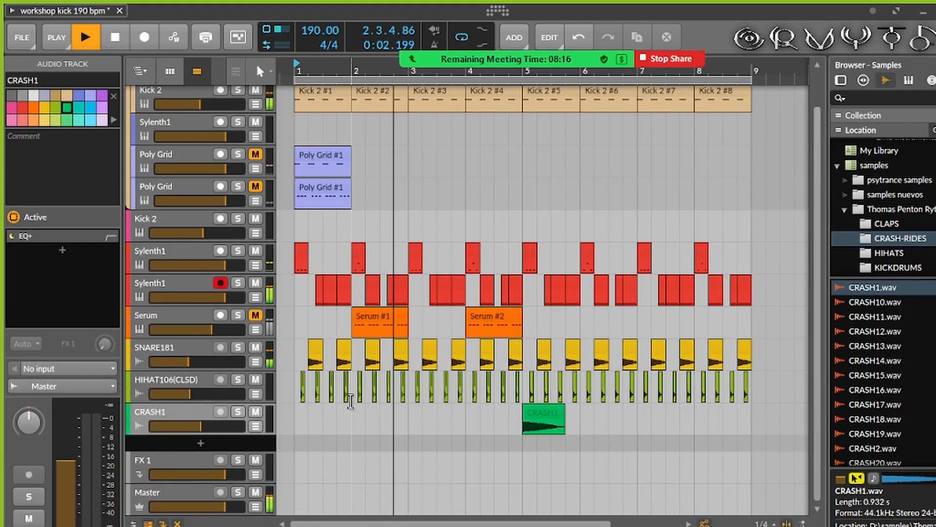
left_click_drag(301, 351, 467, 352)
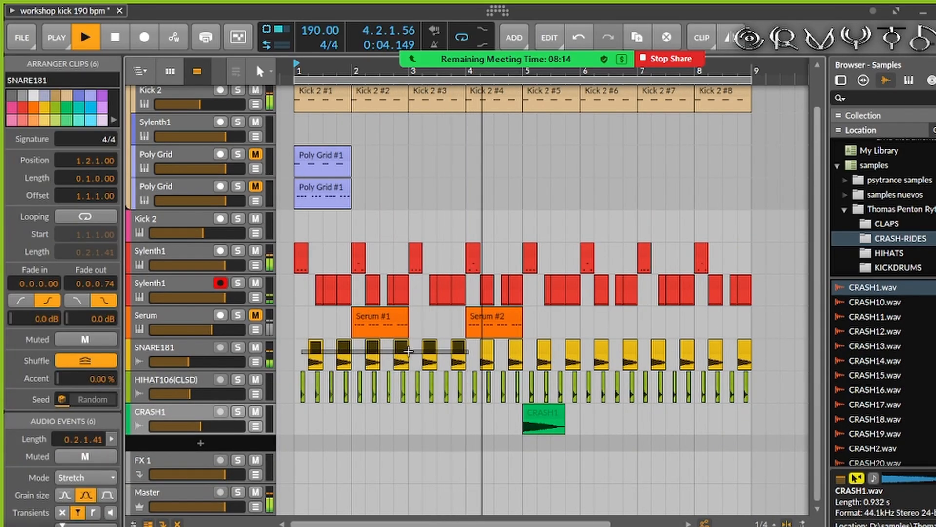
key("Delete")
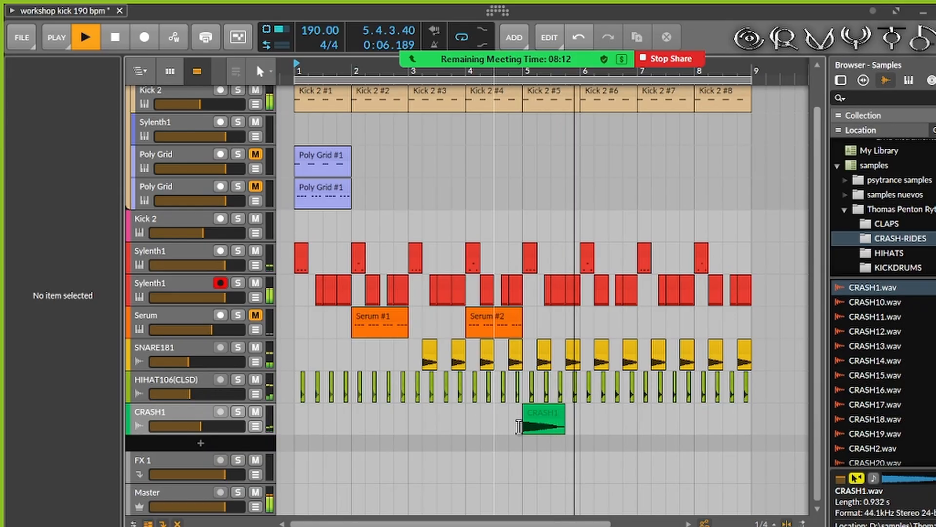
Step: Raise the HIHAT106(CLSD) track volume to about -11.6 dB and stop playback
left_click(202, 387)
left_click_drag(182, 391, 198, 394)
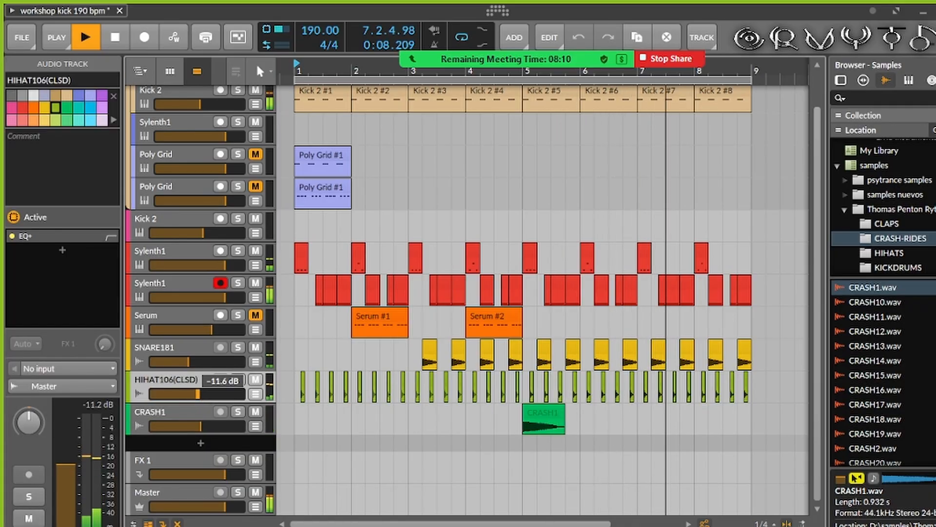
scroll(383, 382, "down", 3)
scroll(390, 382, "up", 3)
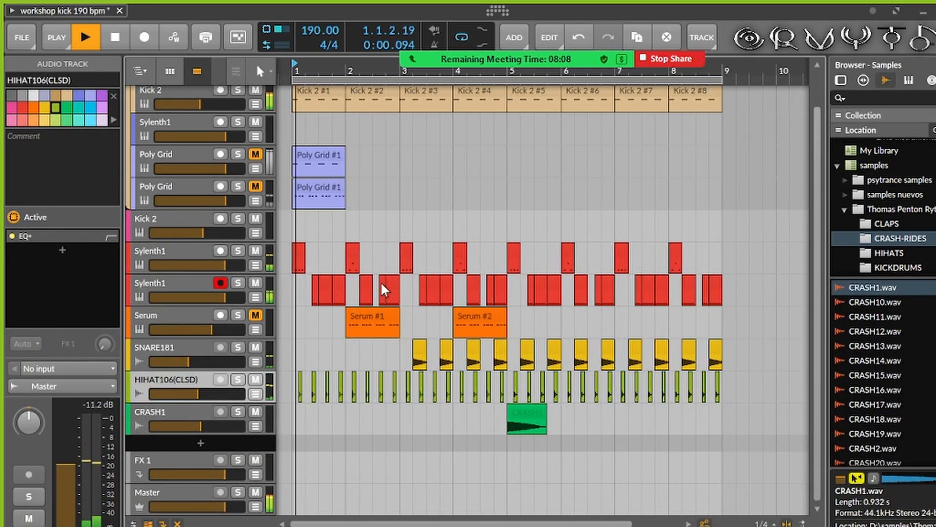
key("space")
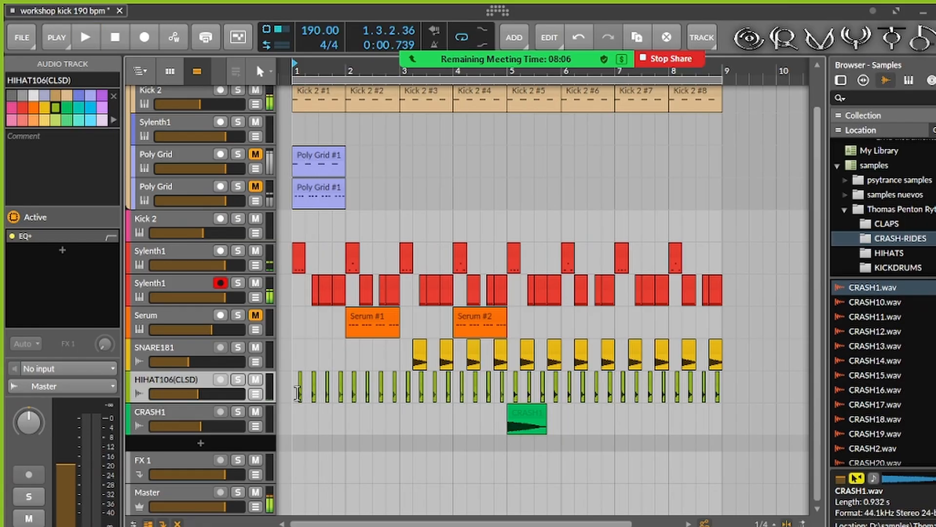
Step: Move the first HIHAT106(CLSD) clip to 1.1.1.00, unmute its audio event and play it briefly
scroll(300, 388, "up", 4)
left_click(315, 378)
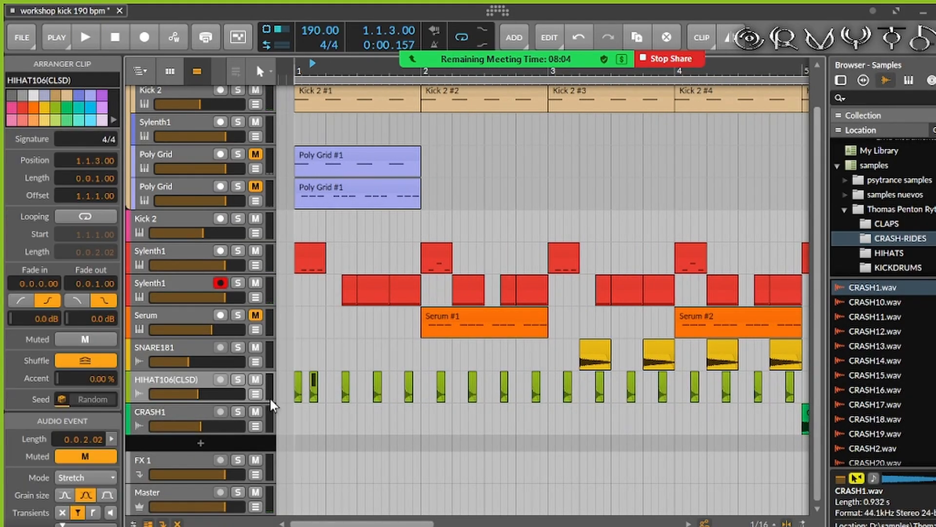
left_click_drag(270, 396, 267, 397)
left_click(88, 453)
key("space")
key("space")
Step: Duplicate the first beat of the HIHAT106(CLSD) track nine times, giving on-beat hi-hats through beat 3.2
left_click_drag(331, 393, 290, 396)
key("ctrl+d")
key("ctrl+d")
key("ctrl+d")
key("ctrl+d")
key("ctrl+d")
key("ctrl+d")
key("ctrl+d")
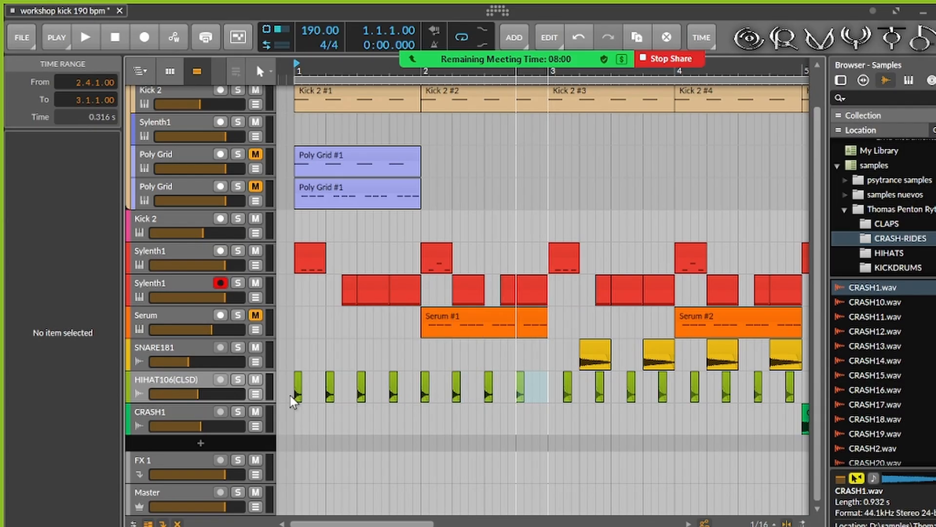
key("ctrl+d")
key("ctrl+d")
Step: Play the arrangement from 1.1.1.00, review how the hi-hats, snare and crash fit across the eight bars, and stop
left_click(293, 396)
key("space")
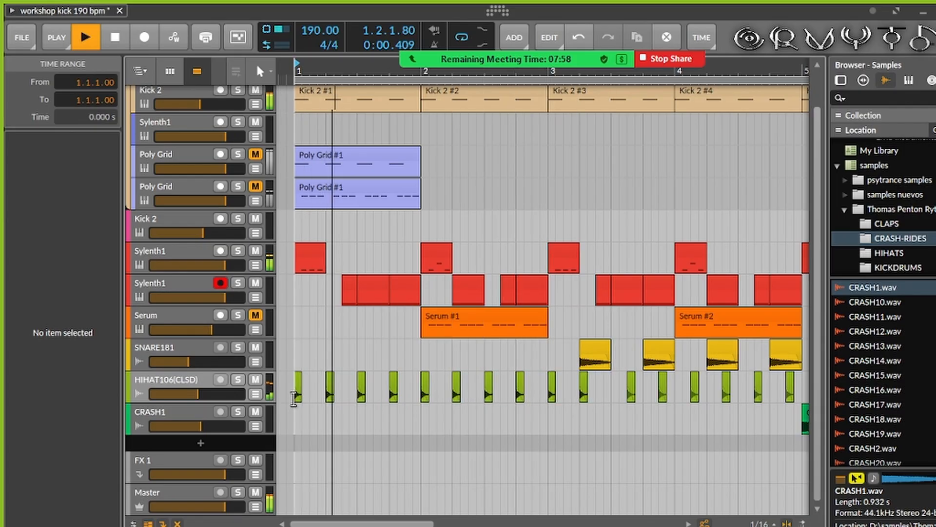
scroll(385, 391, "up", 2)
scroll(439, 383, "down", 4)
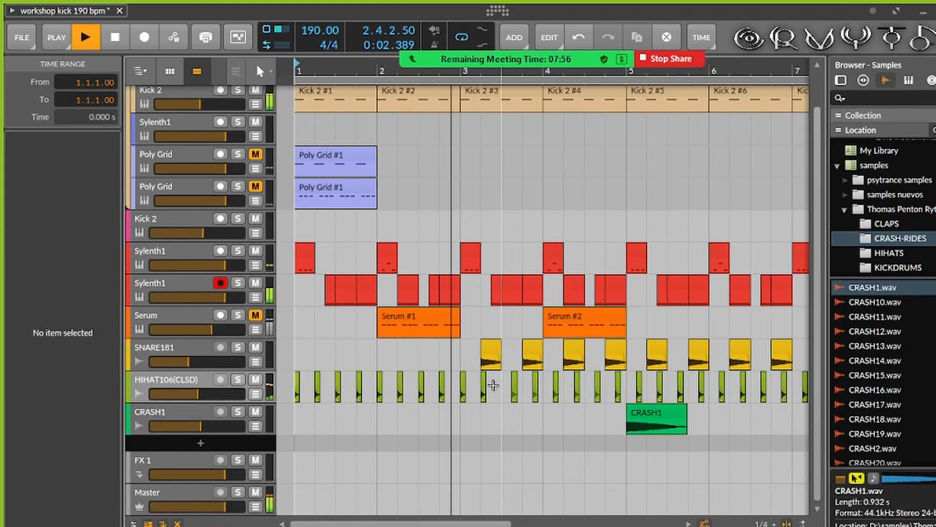
scroll(488, 397, "down", 2)
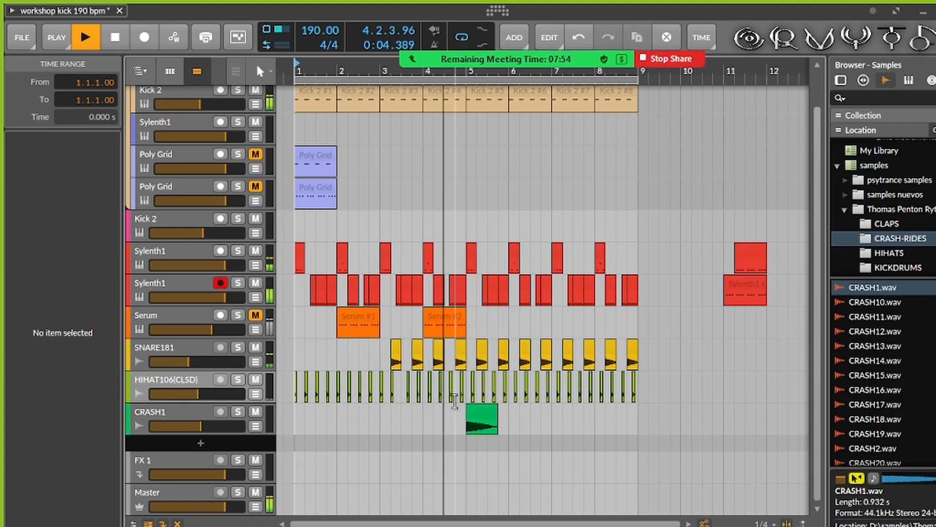
scroll(439, 403, "up", 1)
scroll(380, 403, "down", 1)
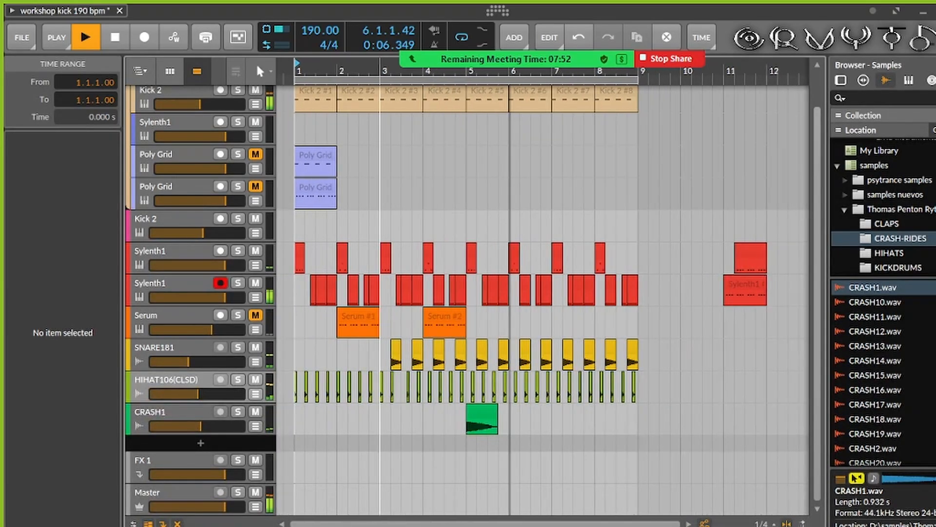
scroll(330, 323, "down", 2)
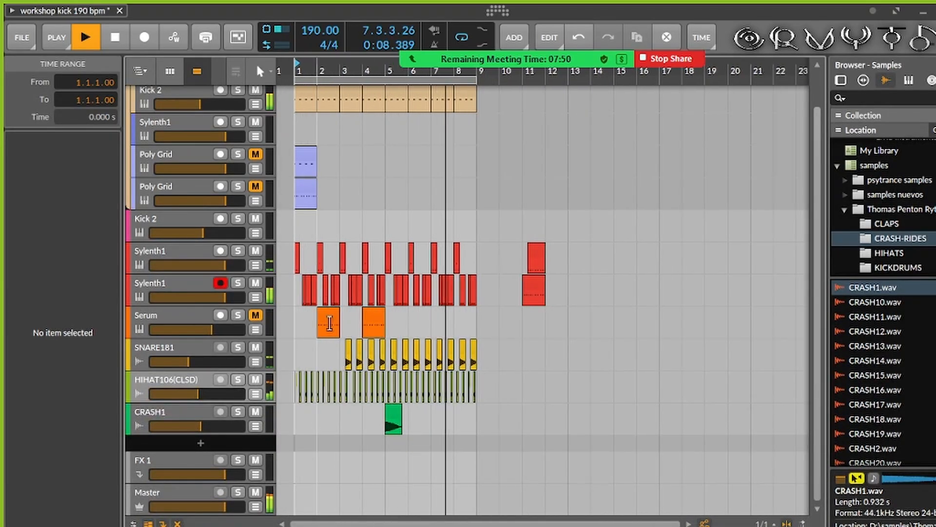
scroll(330, 323, "up", 1)
key("space")
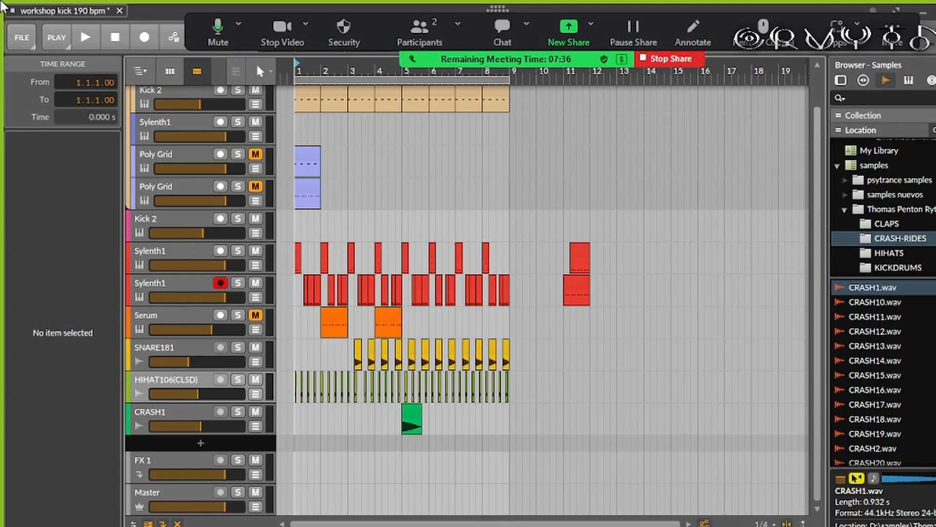
Step: Play the opening bars of the arrangement again from the start
left_click(114, 40)
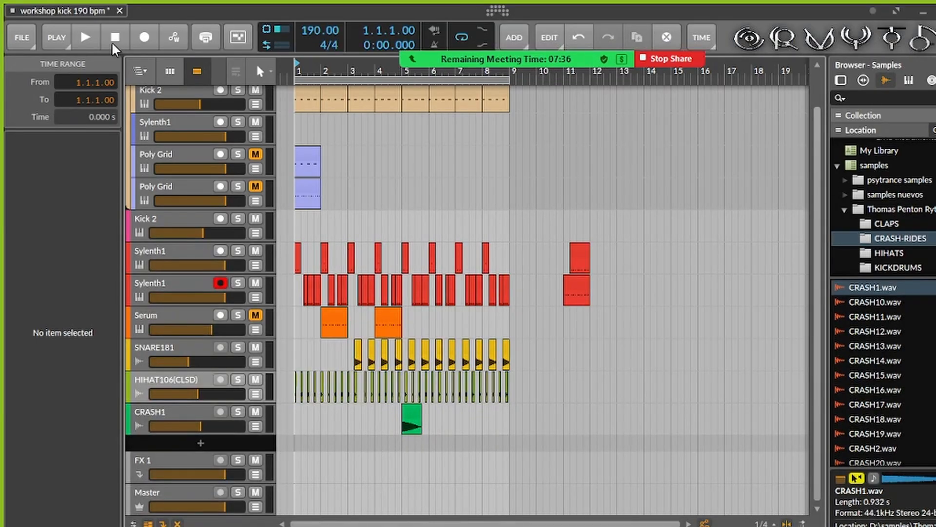
left_click(82, 39)
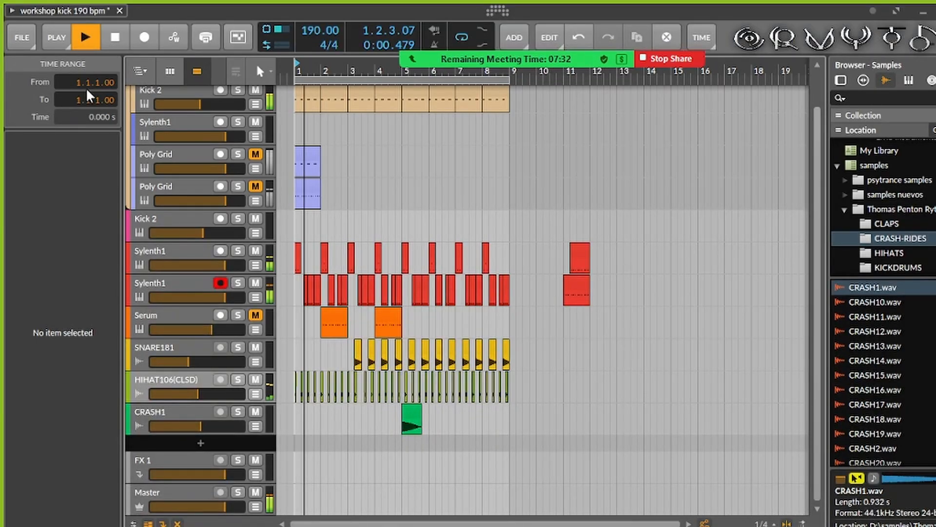
scroll(332, 195, "up", 3)
scroll(453, 324, "up", 3)
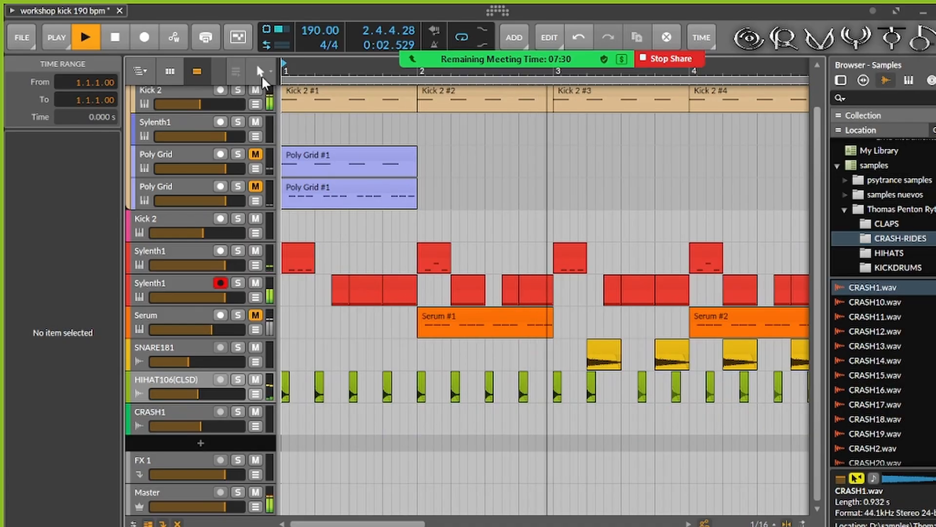
Step: Stop playback, select the lower red Sylenth1 track's clip at 1.4.1.00, and show that track's device chain
key("space")
left_click(393, 284)
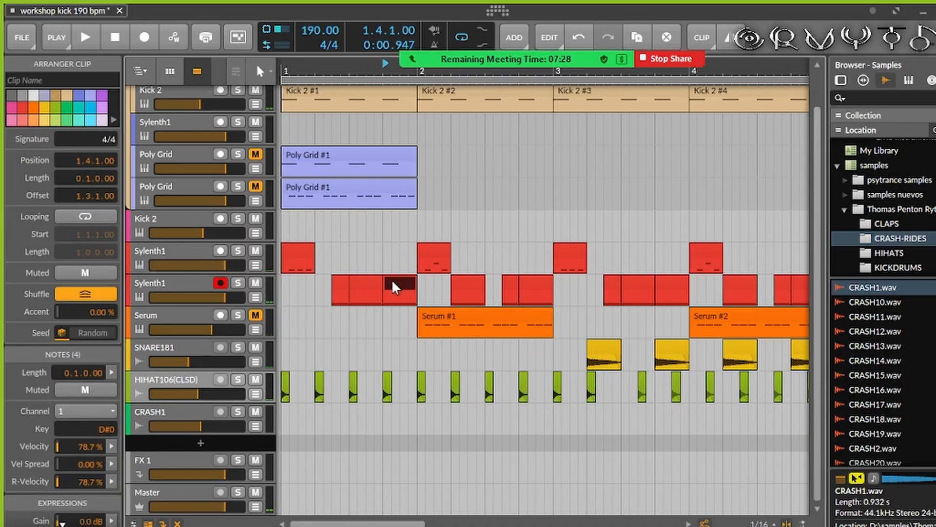
left_click(180, 291)
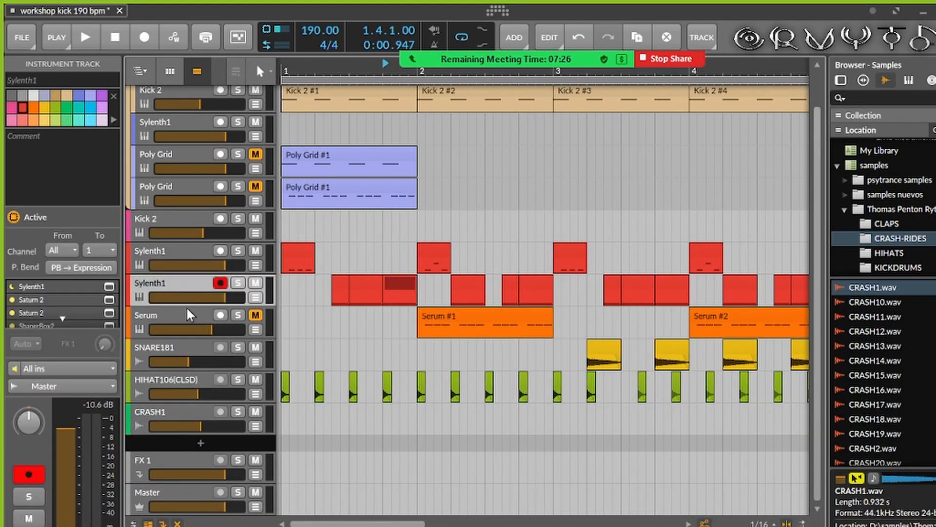
scroll(420, 282, "up", 3)
scroll(384, 347, "down", 3)
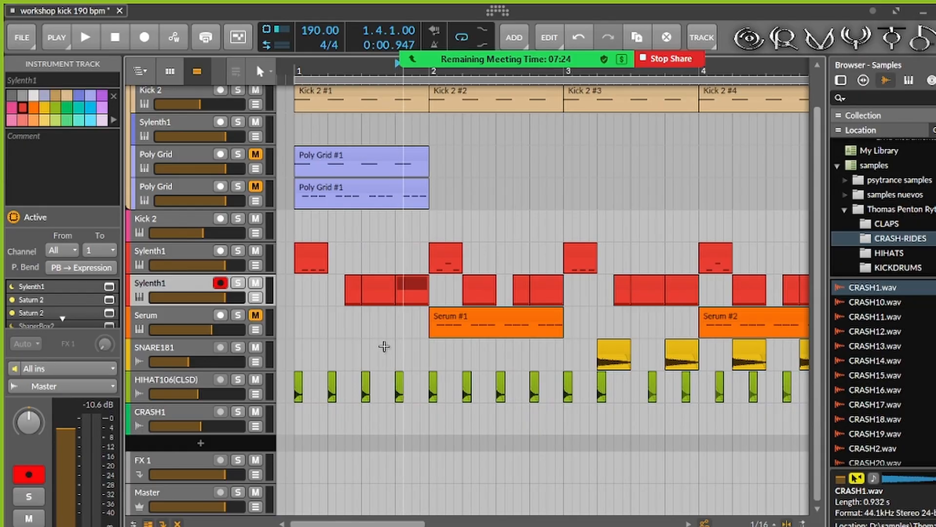
key("d")
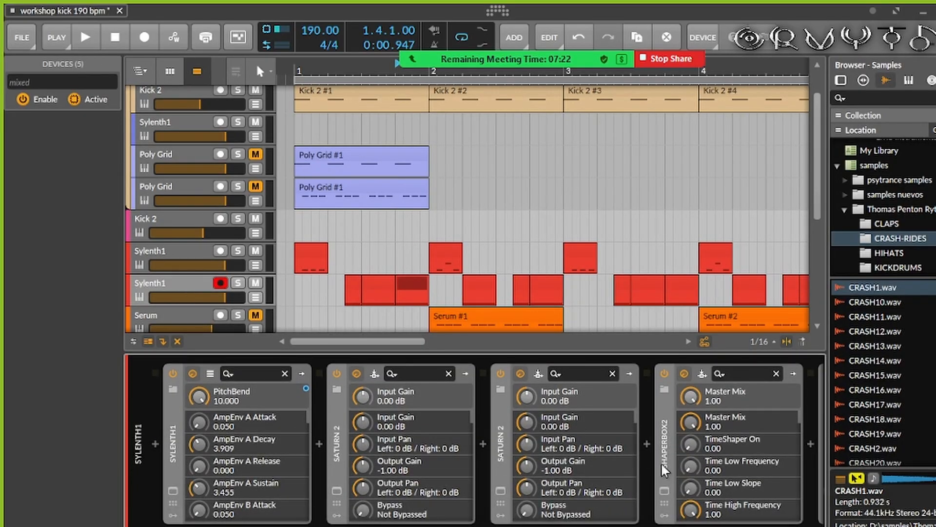
Step: Play the arrangement from 1.4.1.00 with all eight bars in view, hide the device chain, and return the playhead to 1.1.1.00
left_click(90, 37)
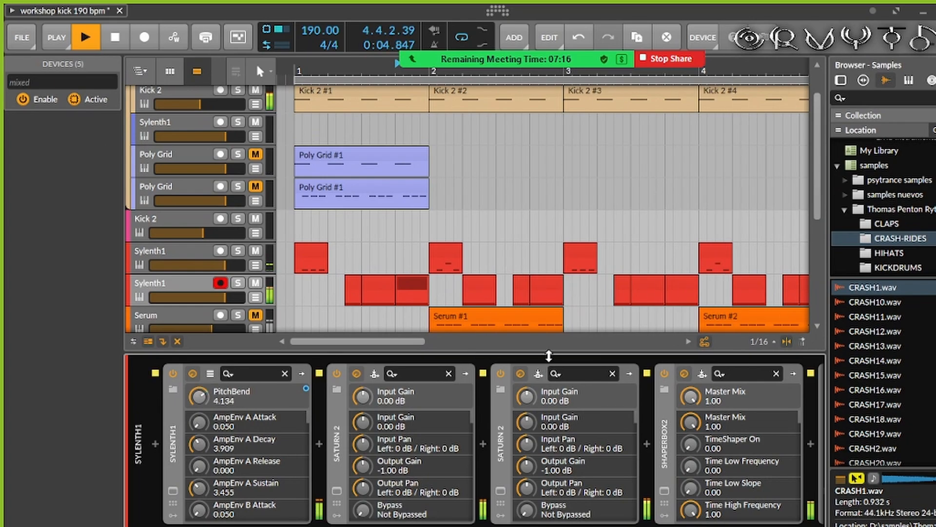
scroll(483, 215, "up", 1)
scroll(484, 215, "down", 2)
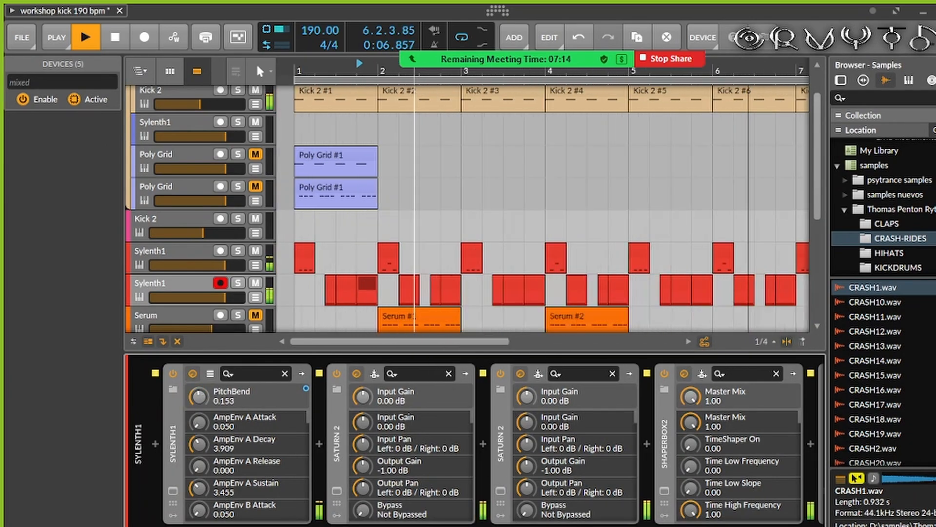
key("b")
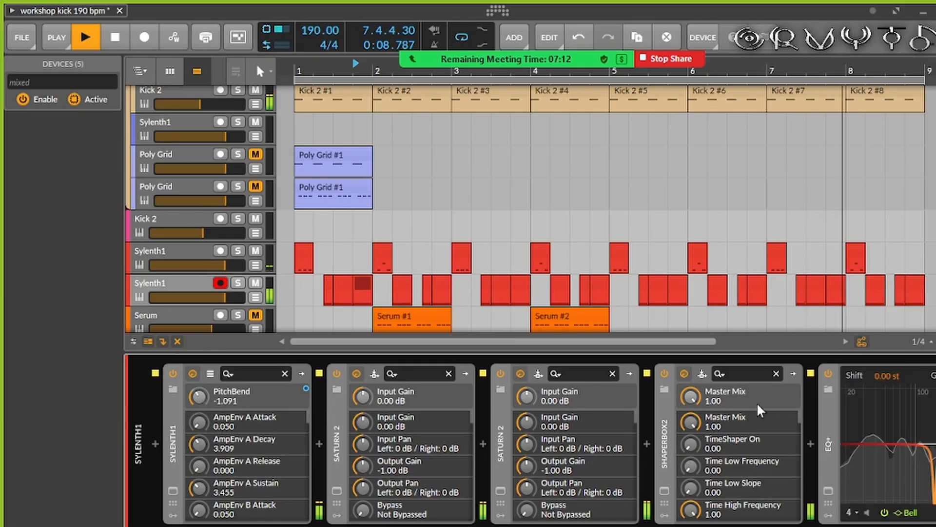
key("d")
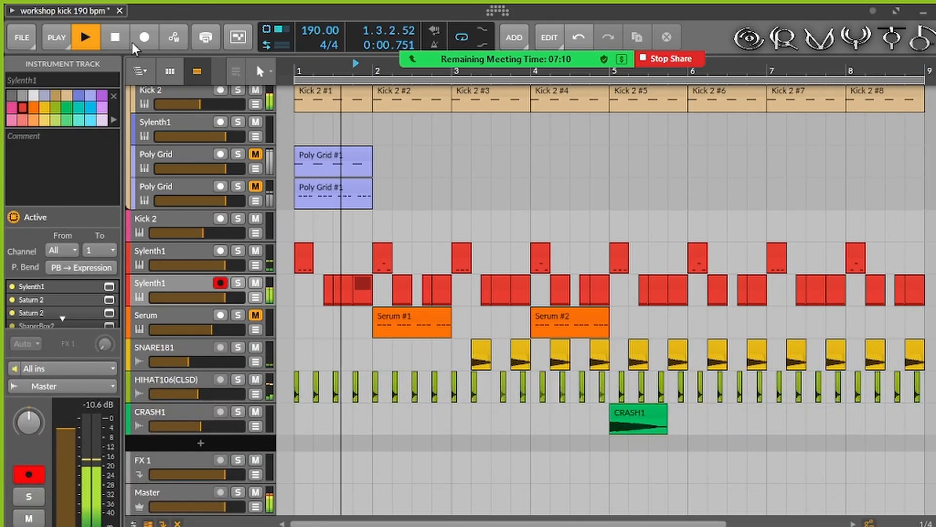
left_click(115, 37)
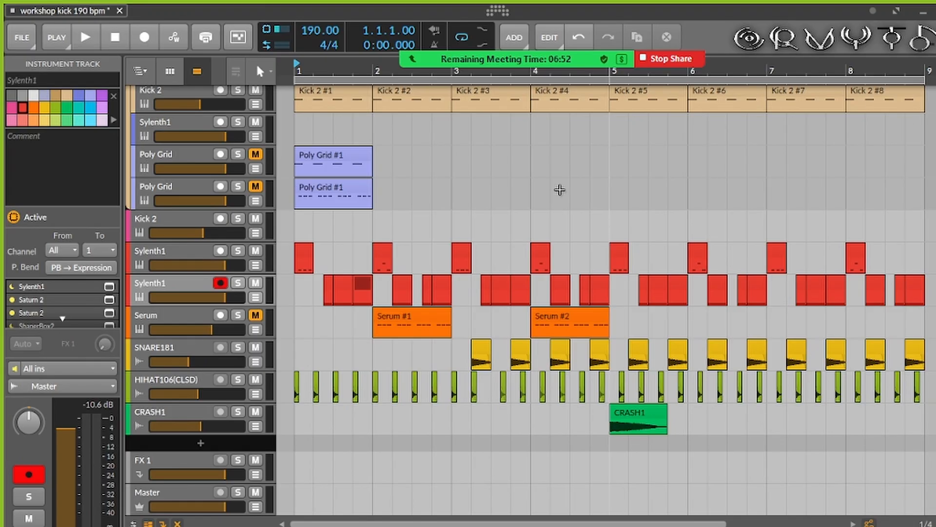
Step: Play the arrangement from the start, disarm recording on the lower red Sylenth1 track, and stop playback in bar 8
left_click(85, 37)
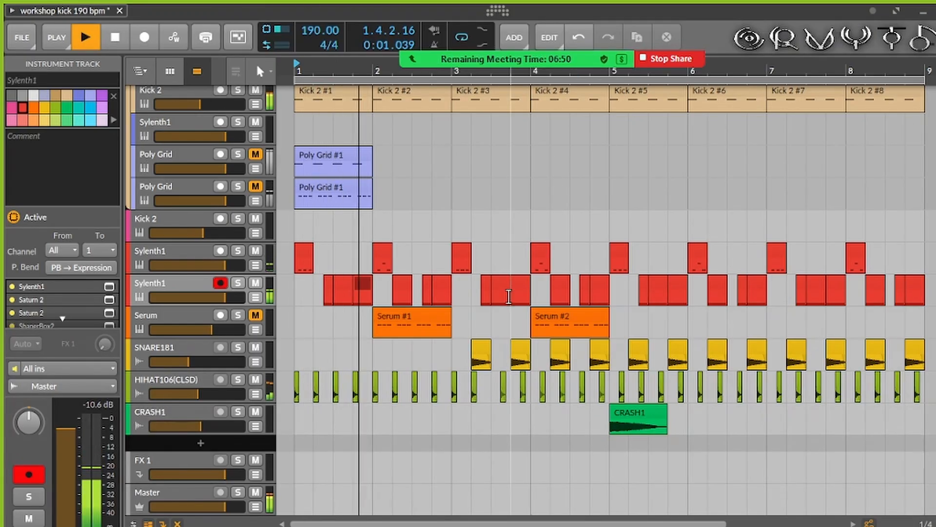
scroll(408, 243, "down", 3)
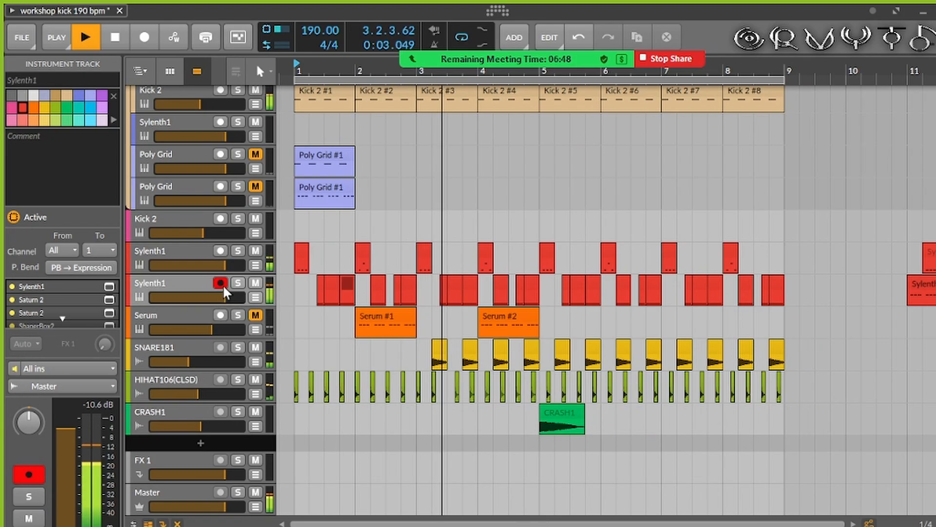
left_click(220, 282)
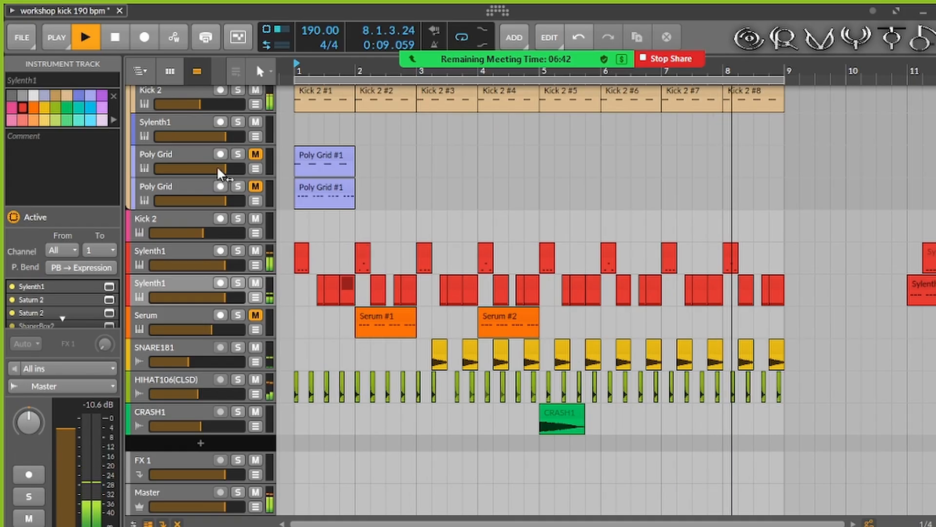
left_click(87, 37)
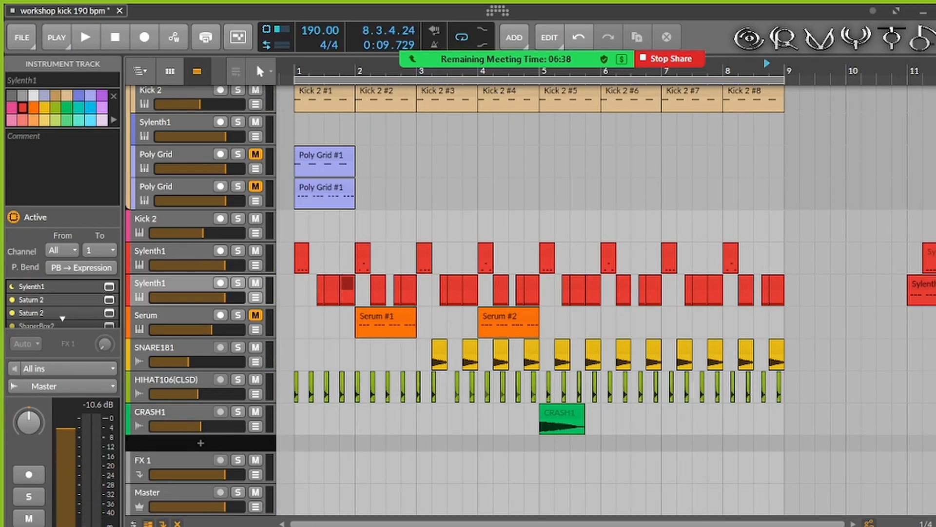
Step: Check the Zoom meeting chat, minimise it, and end the screen share
mouse_move(507, 29)
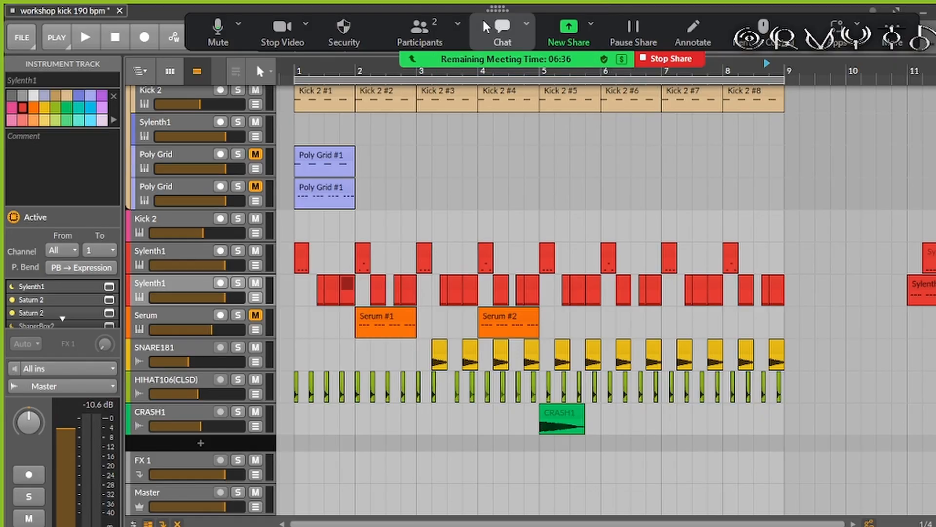
left_click(502, 29)
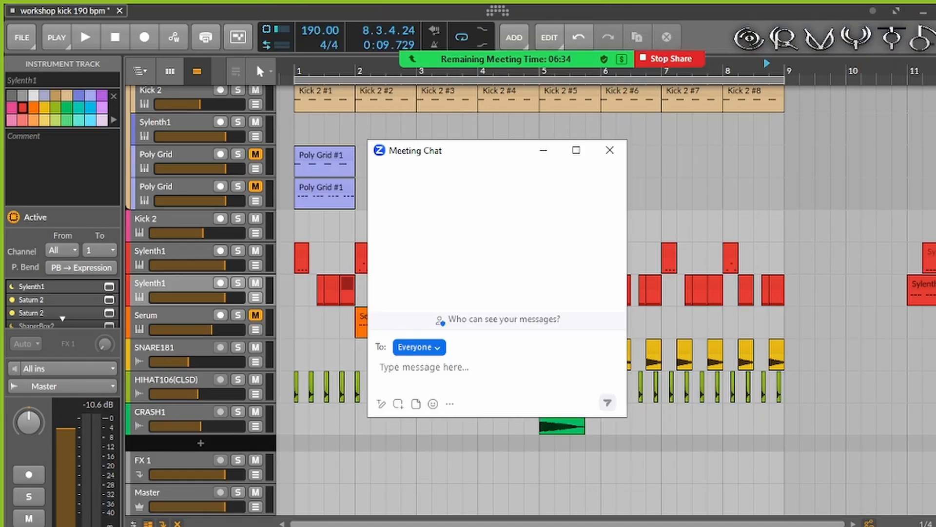
left_click(544, 151)
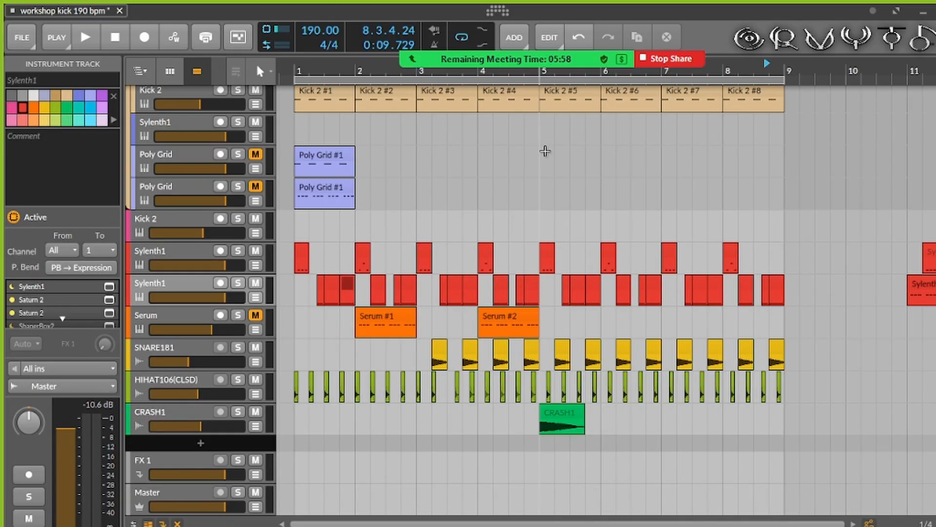
mouse_move(537, 58)
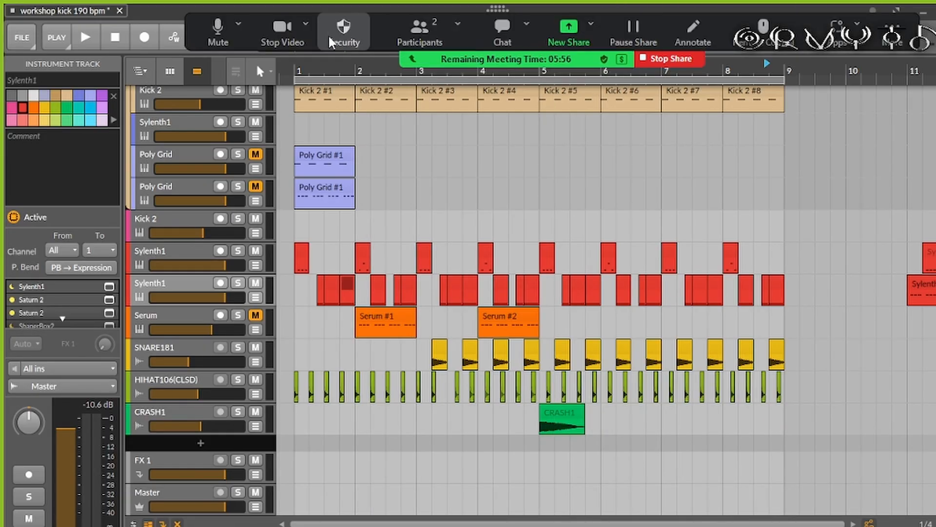
left_click(677, 62)
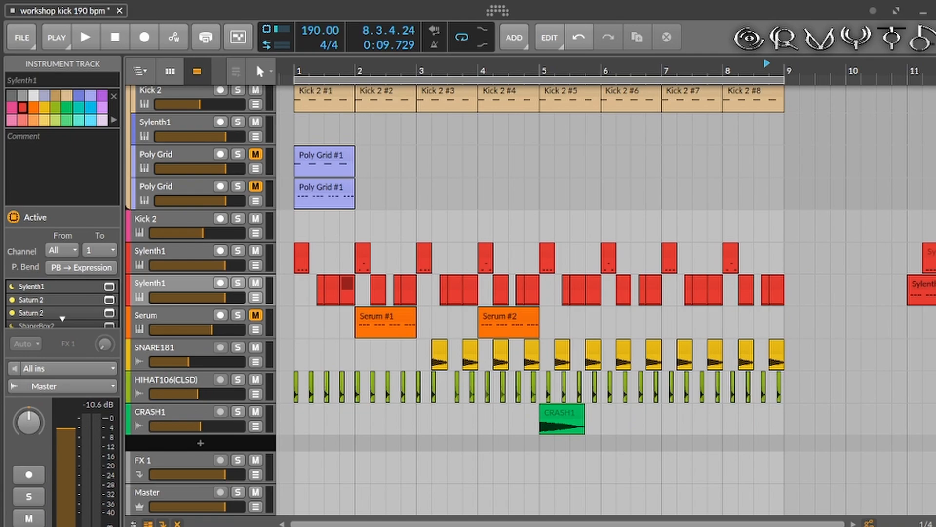
Step: Return the playhead to 1.1.1.00 and save the workshop kick 190 bpm project
left_click(121, 37)
key("ctrl+s")
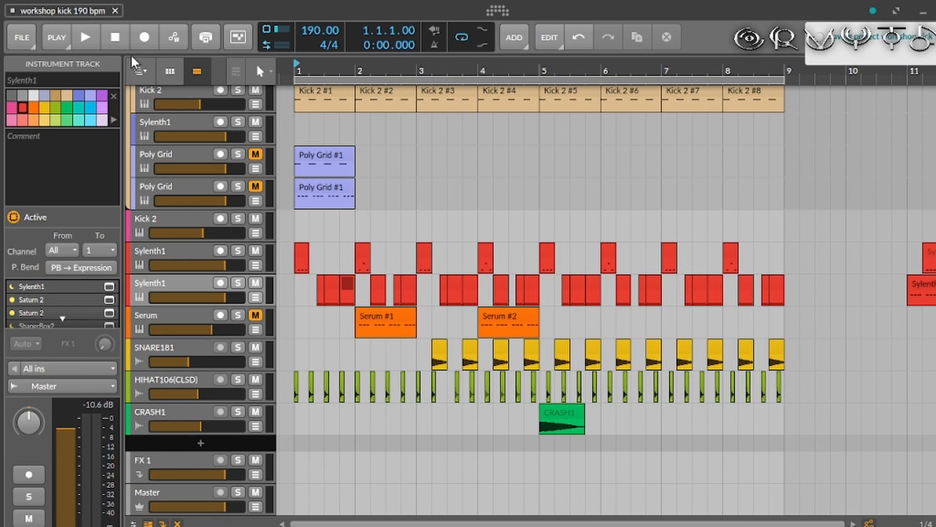